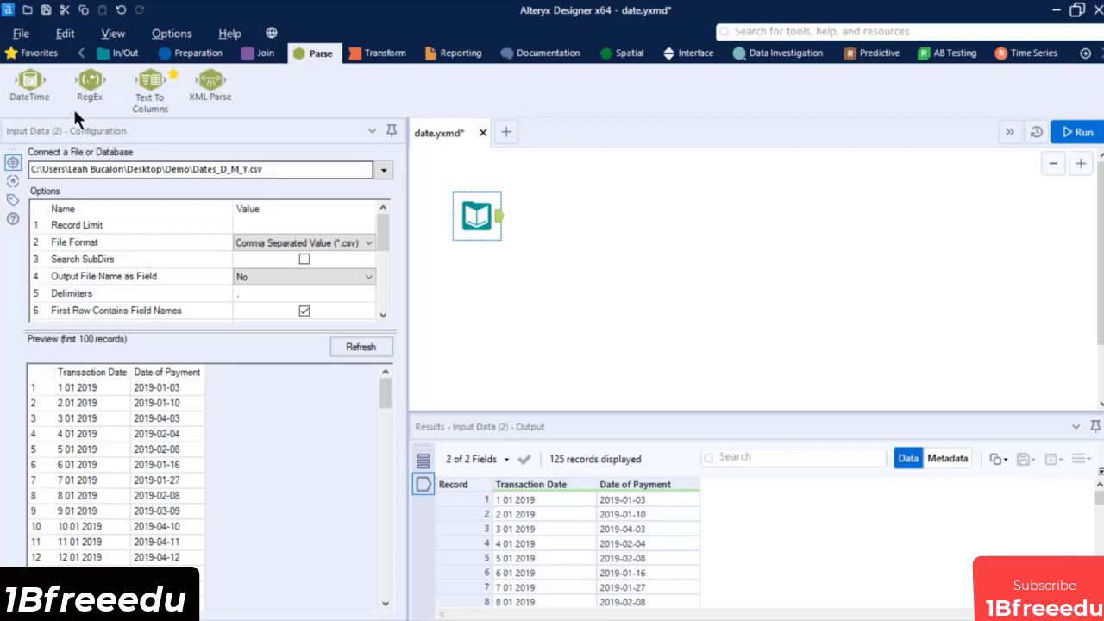
Step: Add a DateTime tool connected to the Input Data tool and set it to convert string to Date/Time format
mouse_move(41, 86)
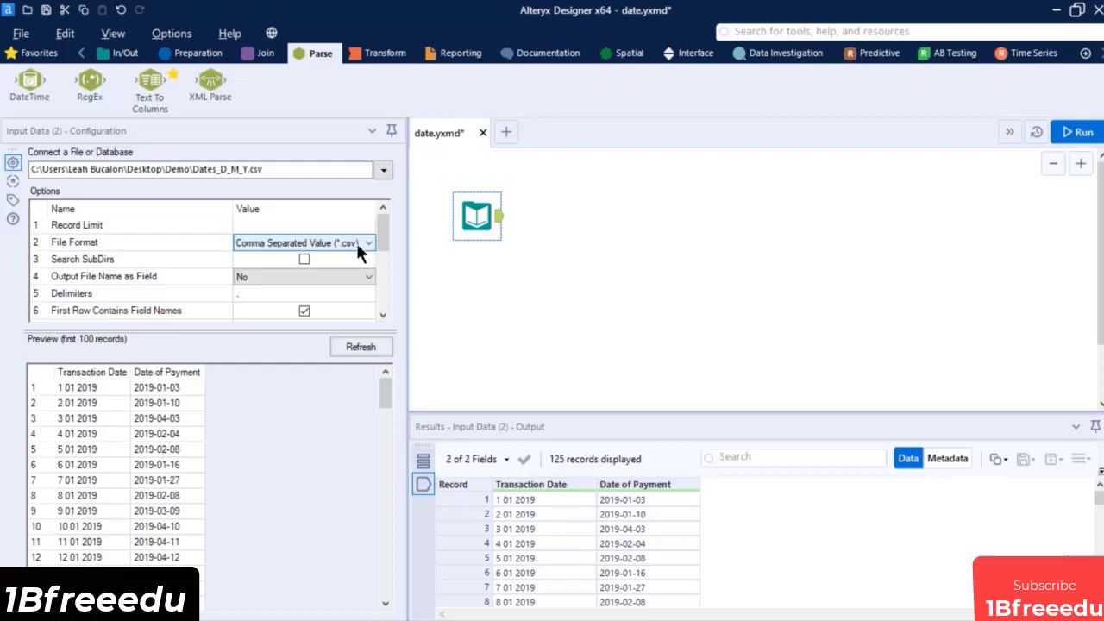
left_click_drag(29, 80, 559, 216)
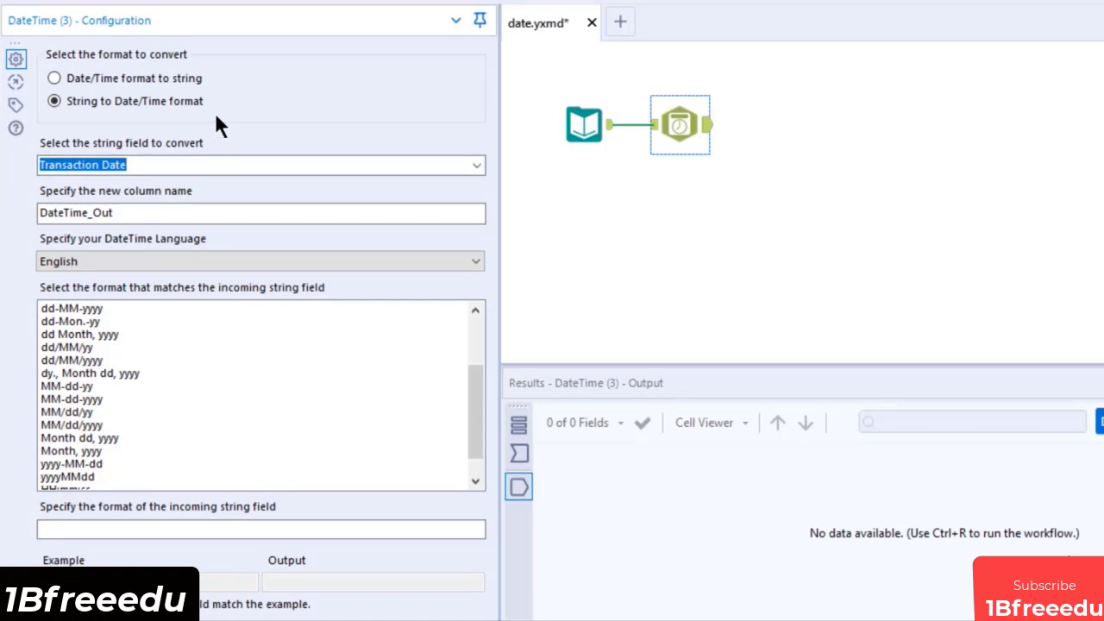
left_click(191, 79)
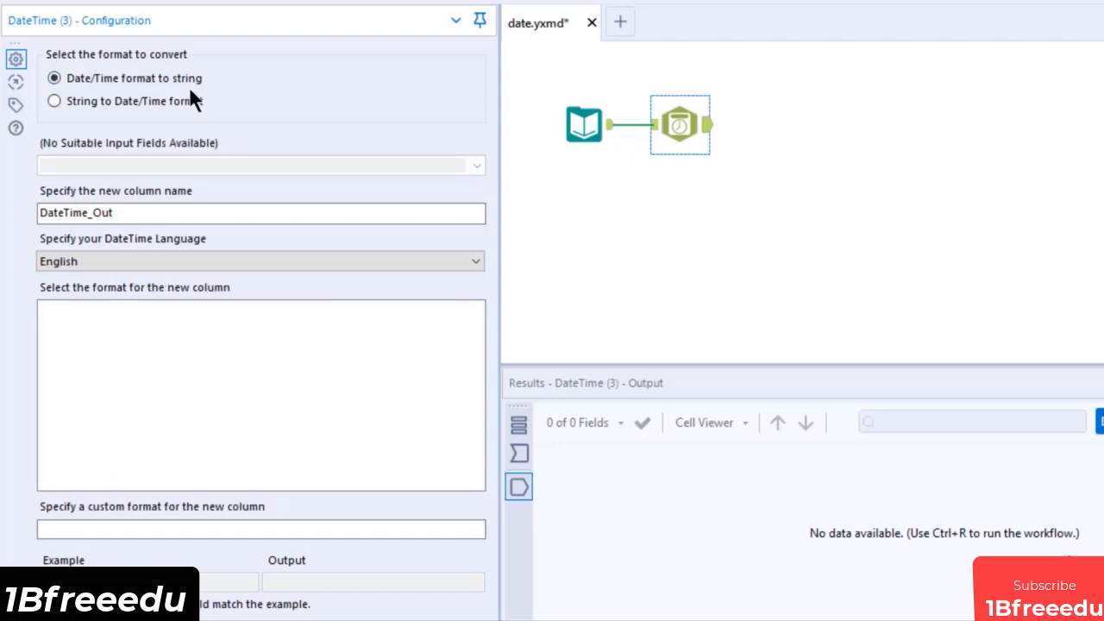
left_click(179, 101)
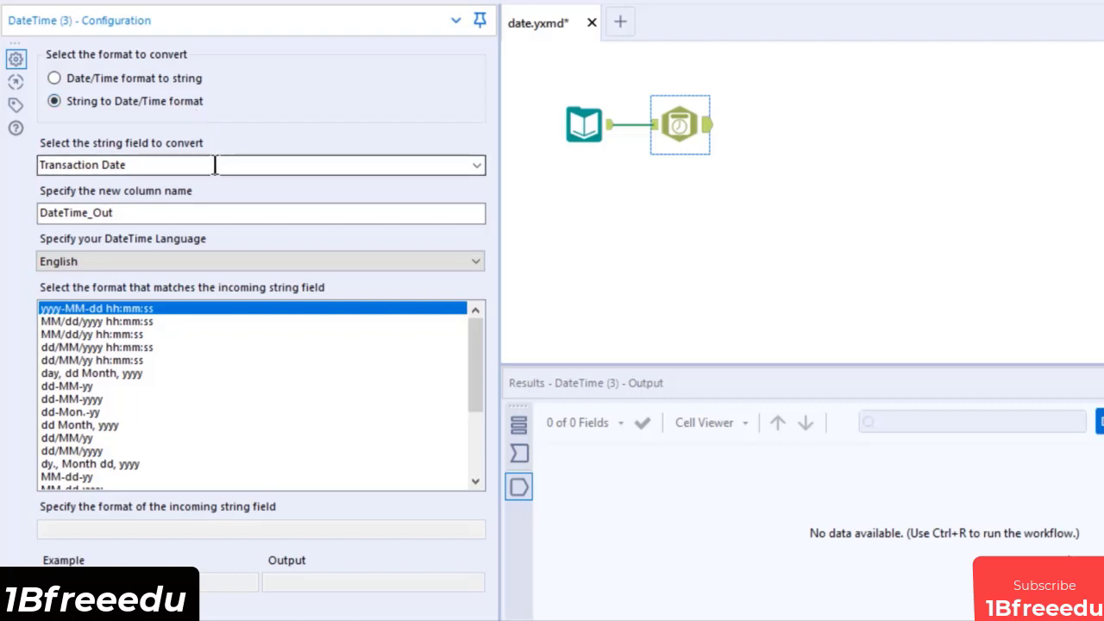
Step: Choose Date of Payment as the string field to convert and name the new column Payment Date_1
left_click(477, 165)
left_click(474, 198)
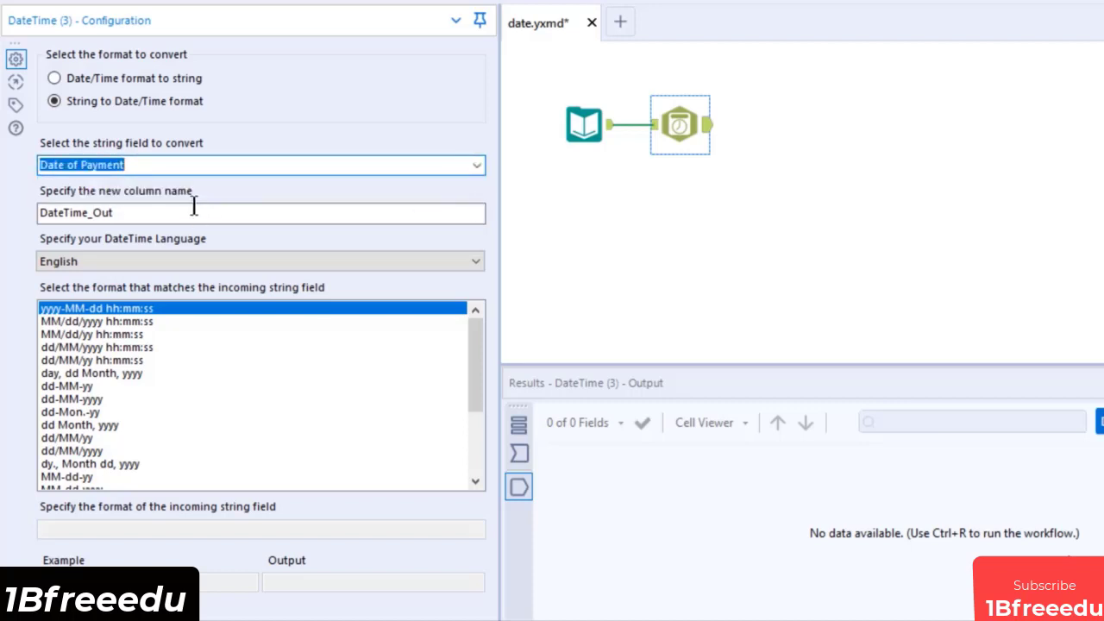
left_click_drag(188, 211, 35, 211)
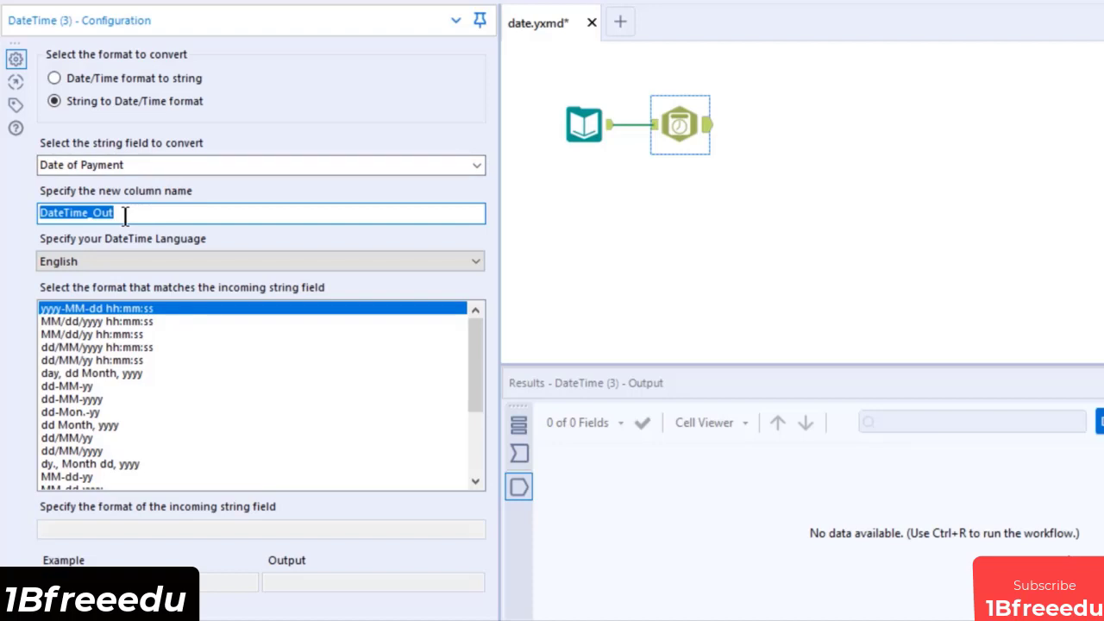
type("Payme")
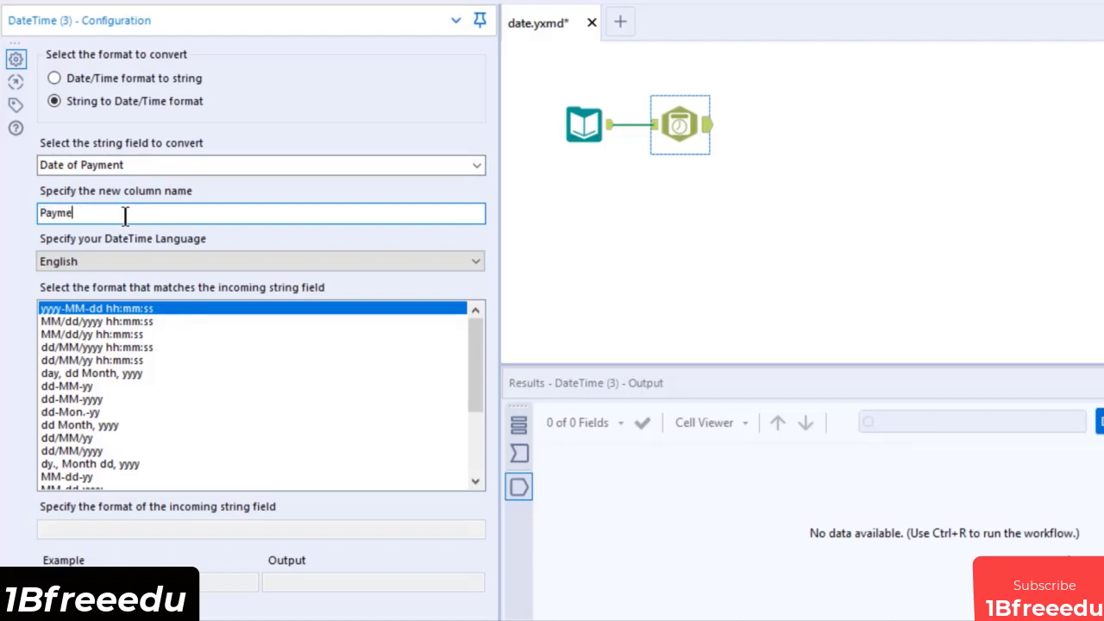
type("nt Date_1")
Step: Try 日本語 as the DateTime language and return the setting to English
left_click(473, 259)
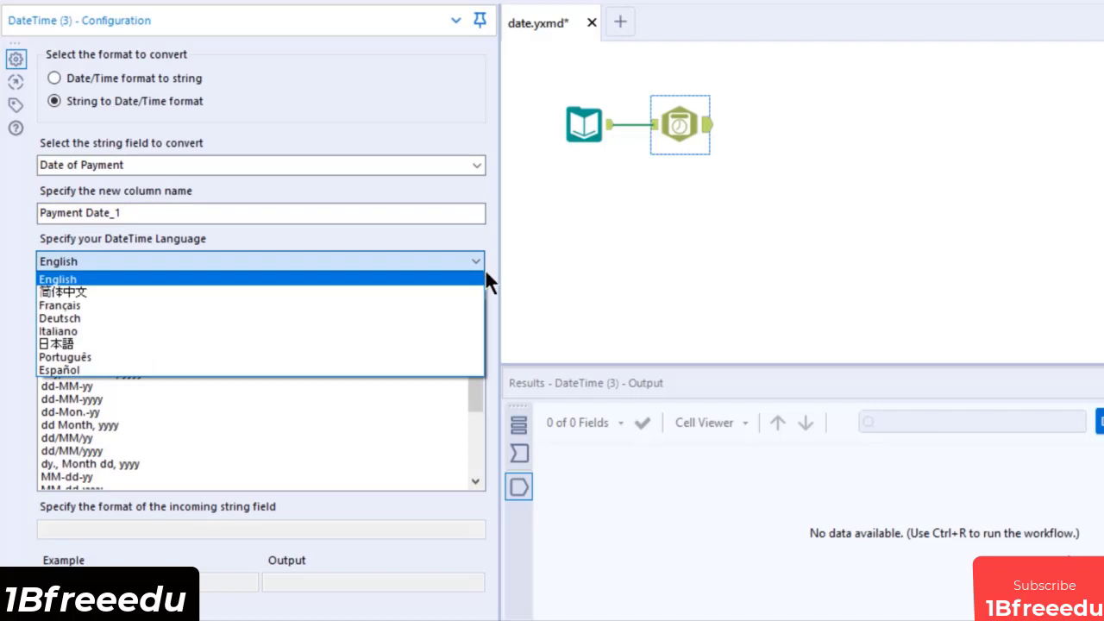
left_click(449, 345)
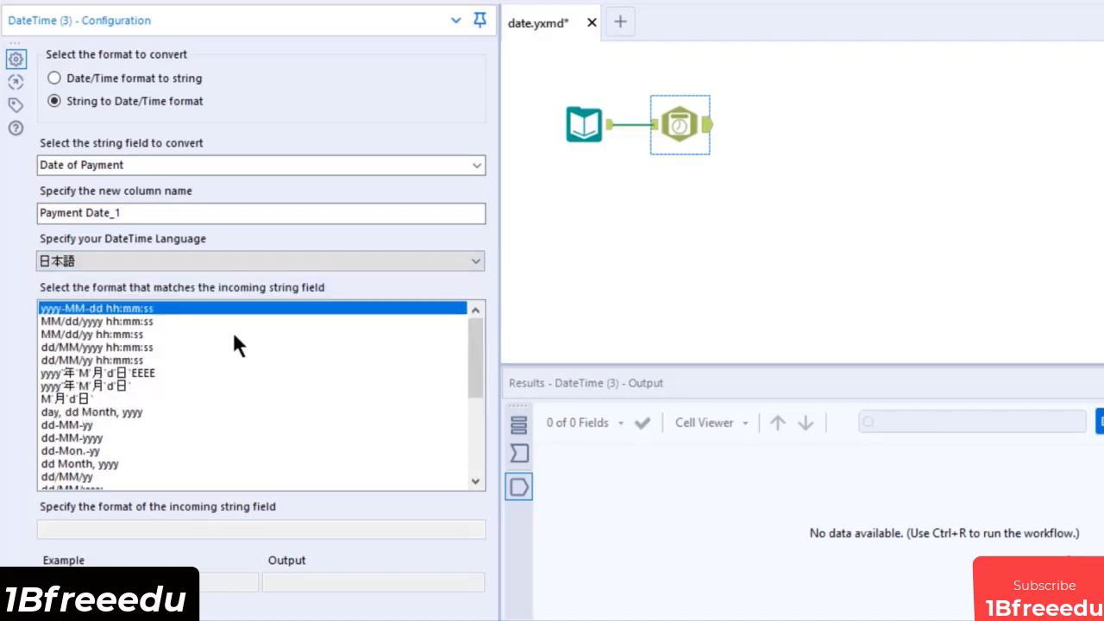
left_click(407, 258)
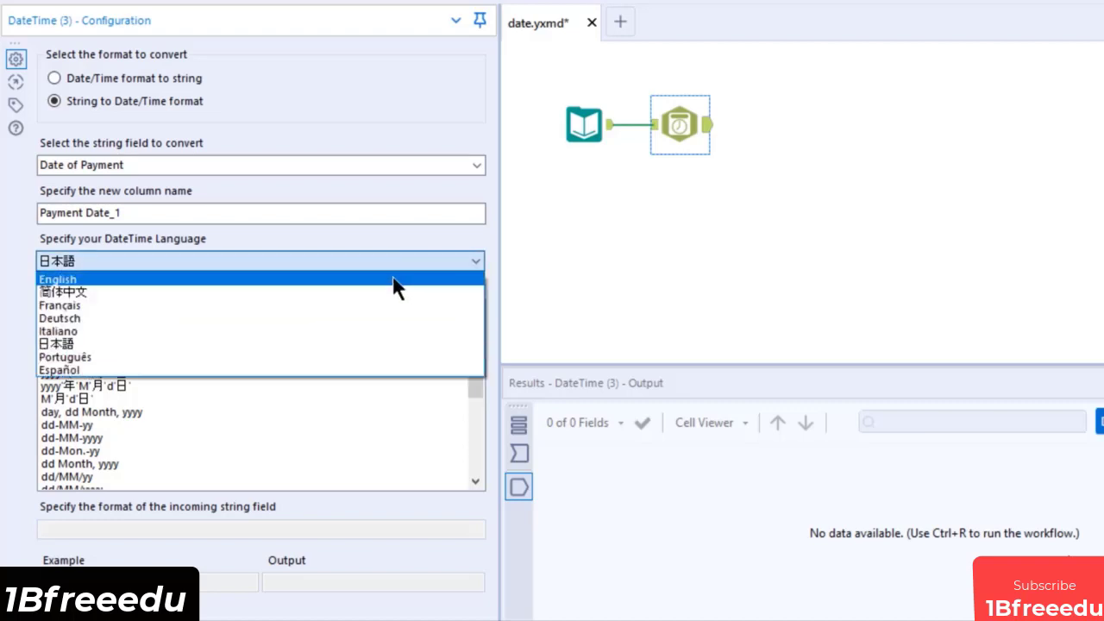
left_click(393, 280)
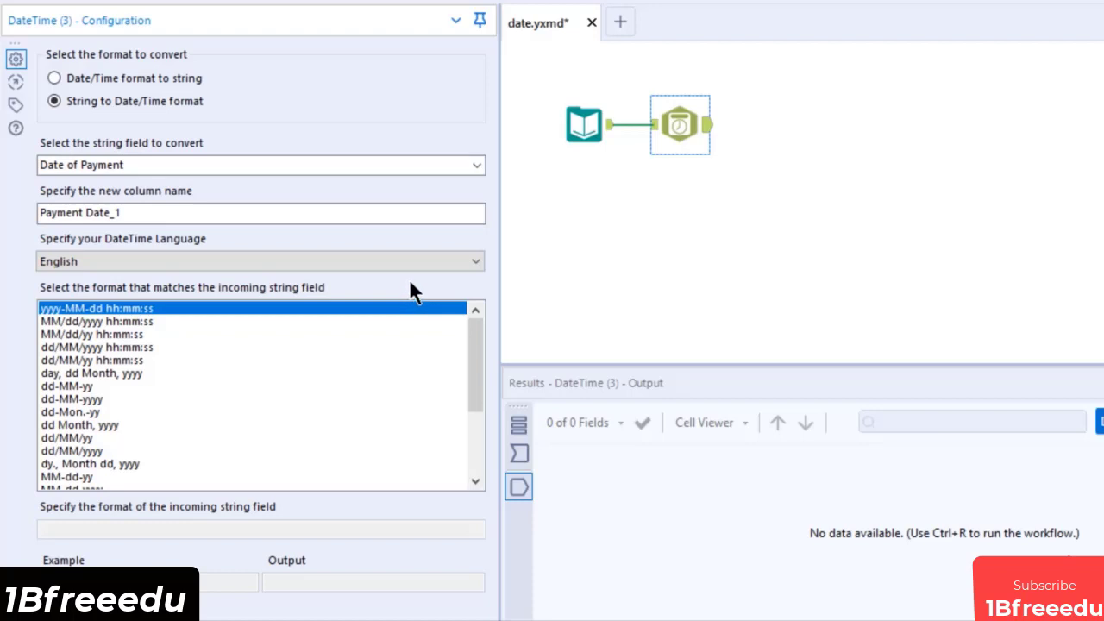
Step: Check the date layout in the Input Data tool and set the DateTime tool's matching incoming format to yyyy-MM-dd
left_click(608, 127)
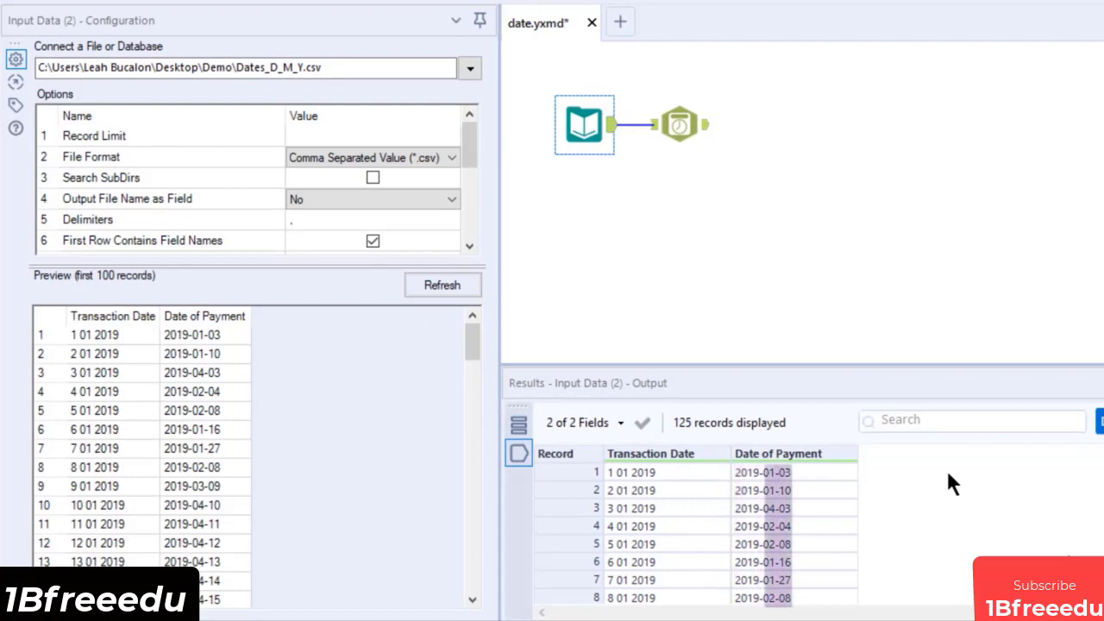
left_click(680, 125)
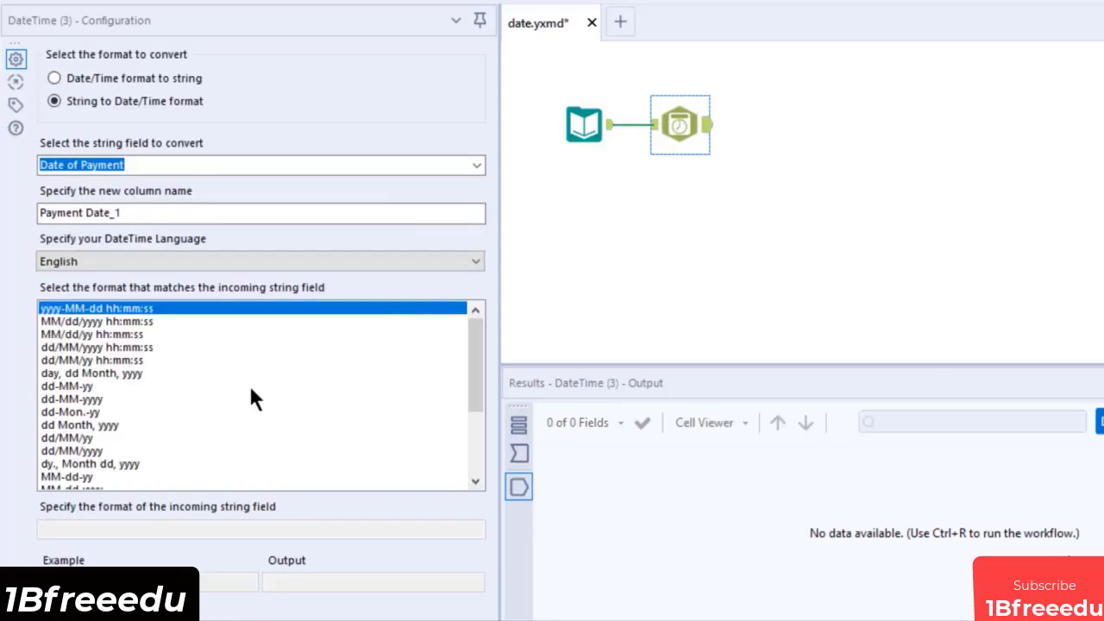
scroll(250, 399, "down", 3)
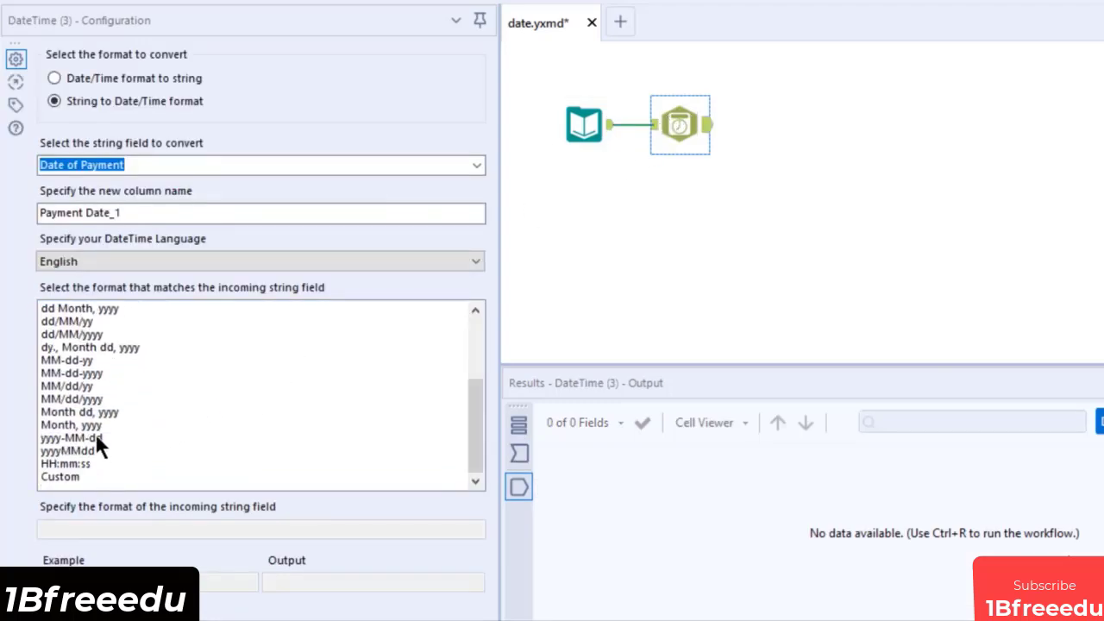
left_click(93, 440)
scroll(92, 444, "down", 3)
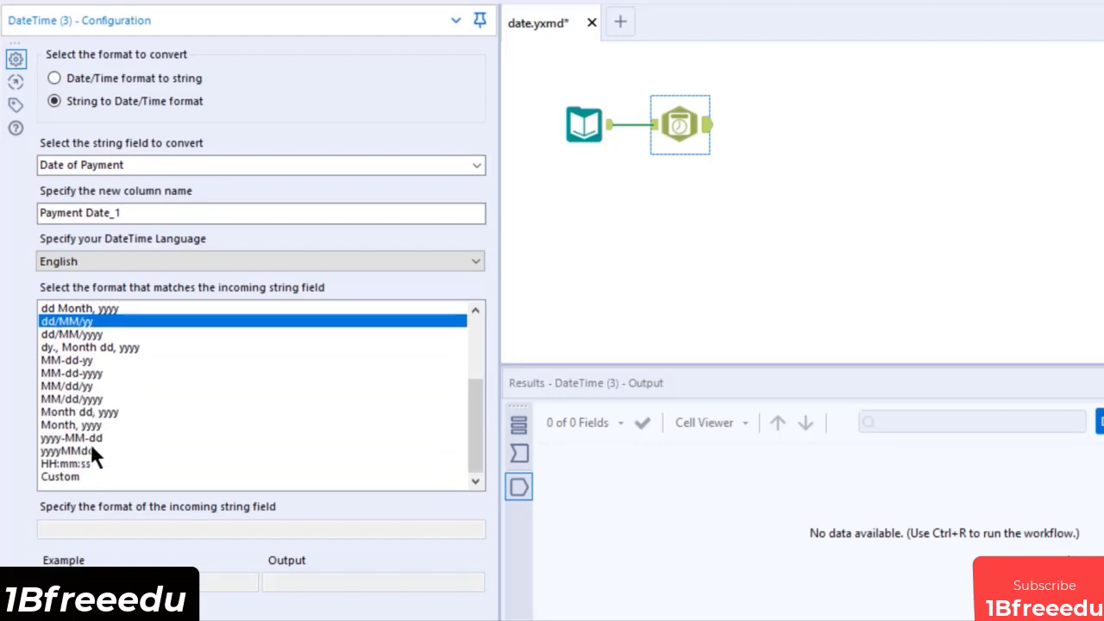
left_click(94, 437)
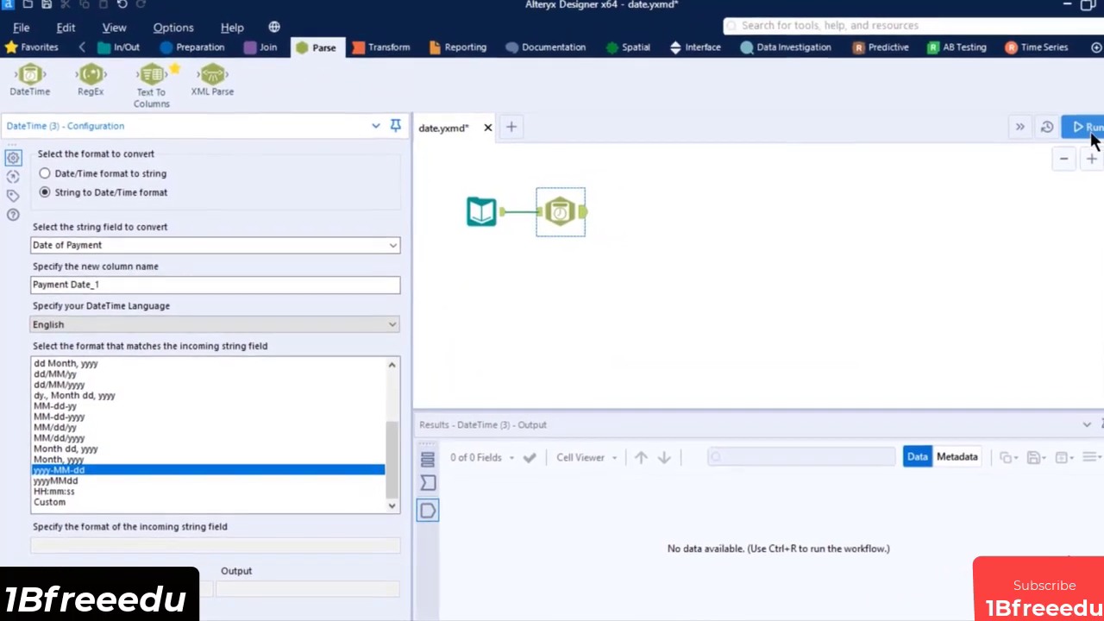
Step: Run the workflow and examine the Payment Date_1 column against Date of Payment in the results
left_click(1085, 129)
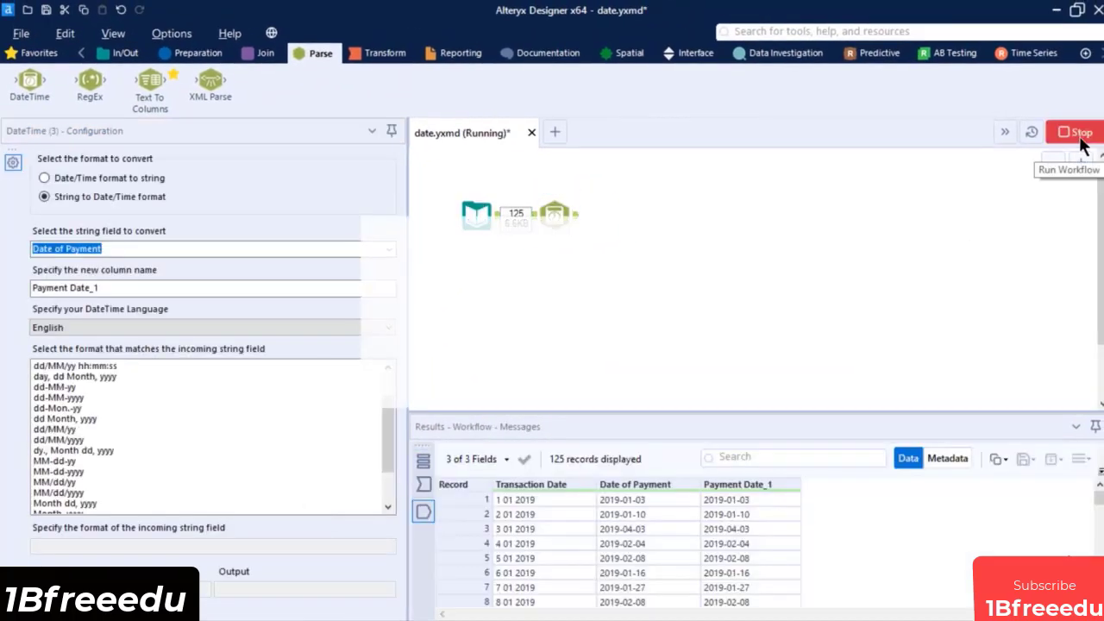
left_click(701, 372)
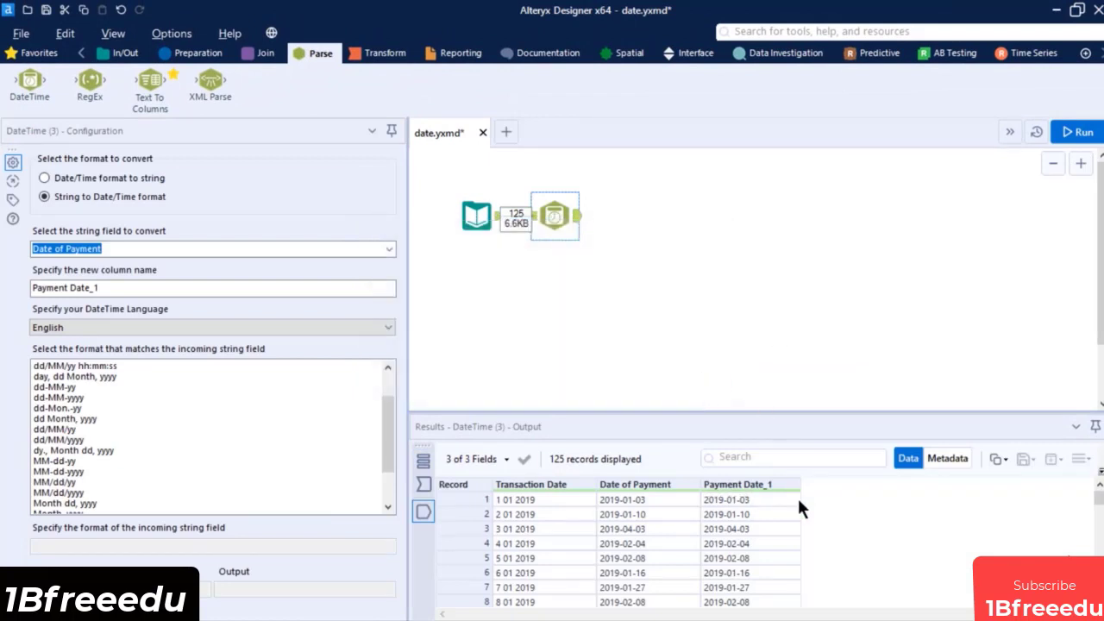
scroll(799, 502, "down", 14)
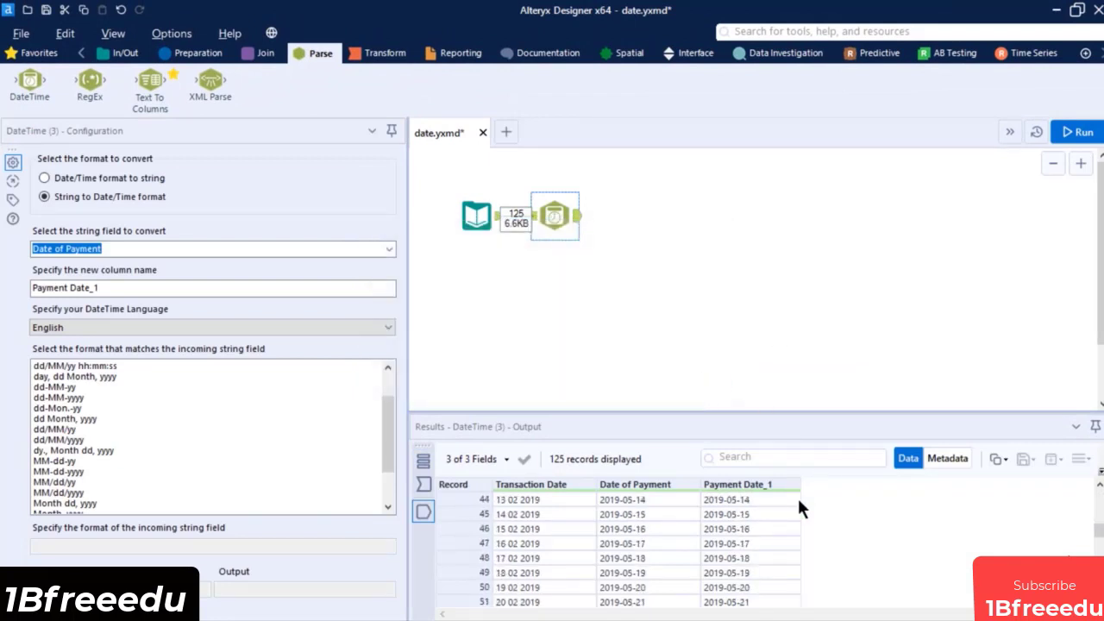
scroll(798, 502, "down", 3)
Step: Add a Select tool connected to the output of the DateTime tool
left_click(197, 52)
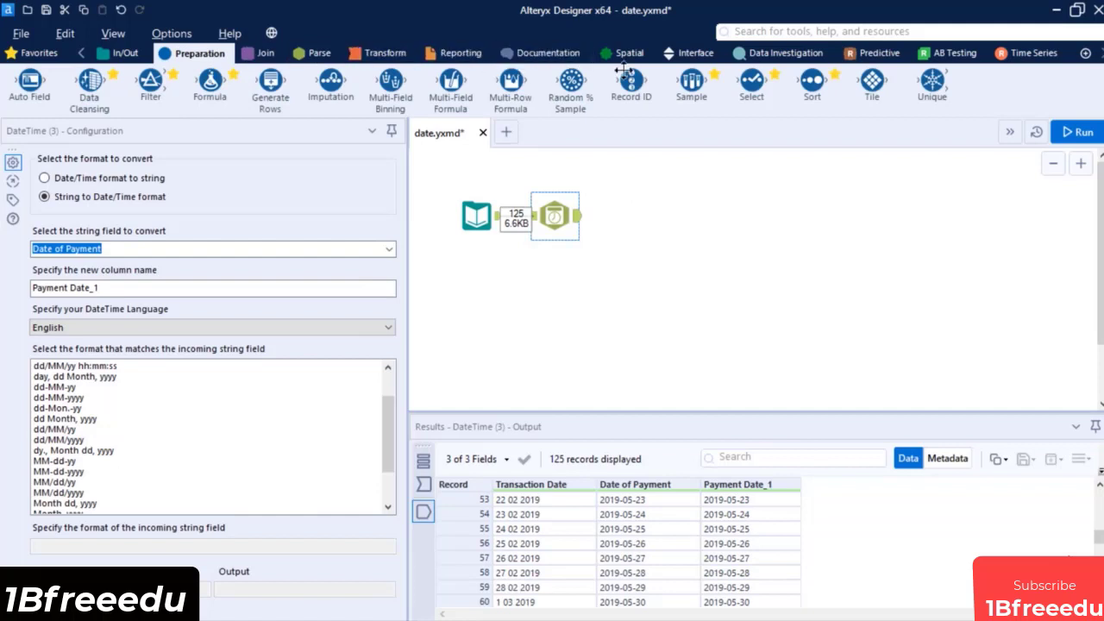
left_click_drag(751, 79, 632, 215)
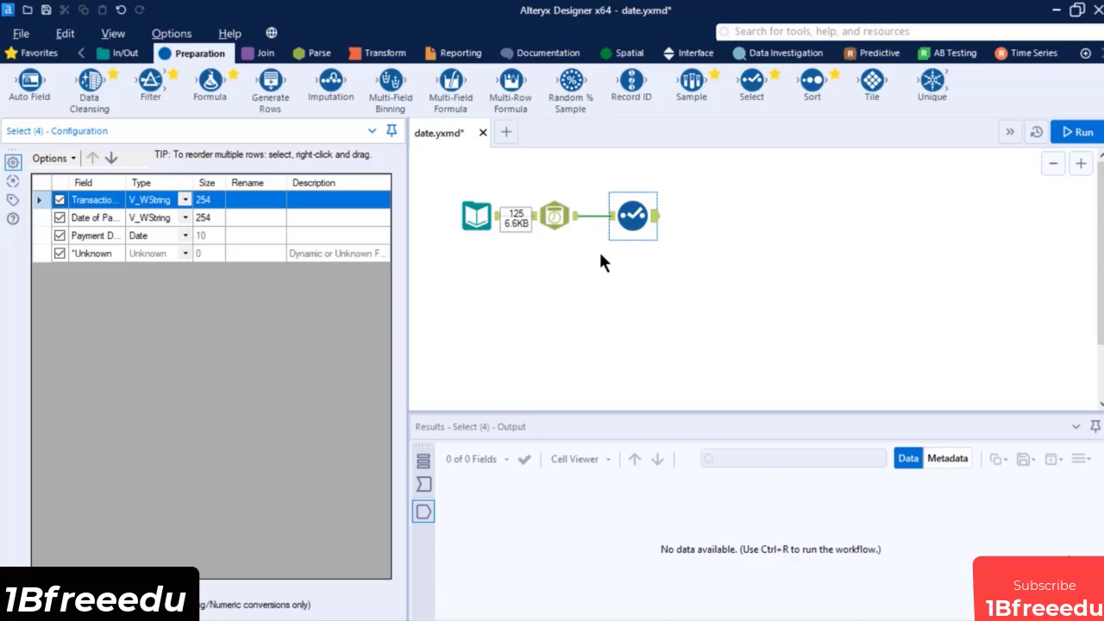
Step: Add a second Select tool below the first, fed by the DateTime tool, and set Transaction Date's type to Date
left_click_drag(751, 80, 706, 181)
mouse_move(642, 280)
left_mouse_down()
mouse_move(614, 283)
mouse_move(637, 278)
left_mouse_up()
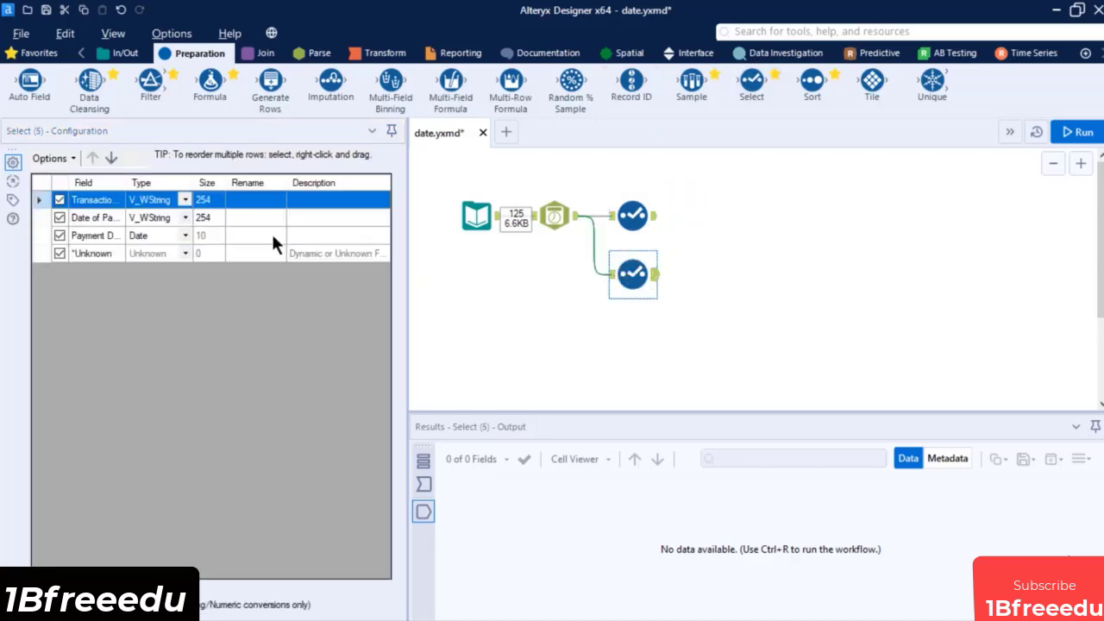
left_click(181, 199)
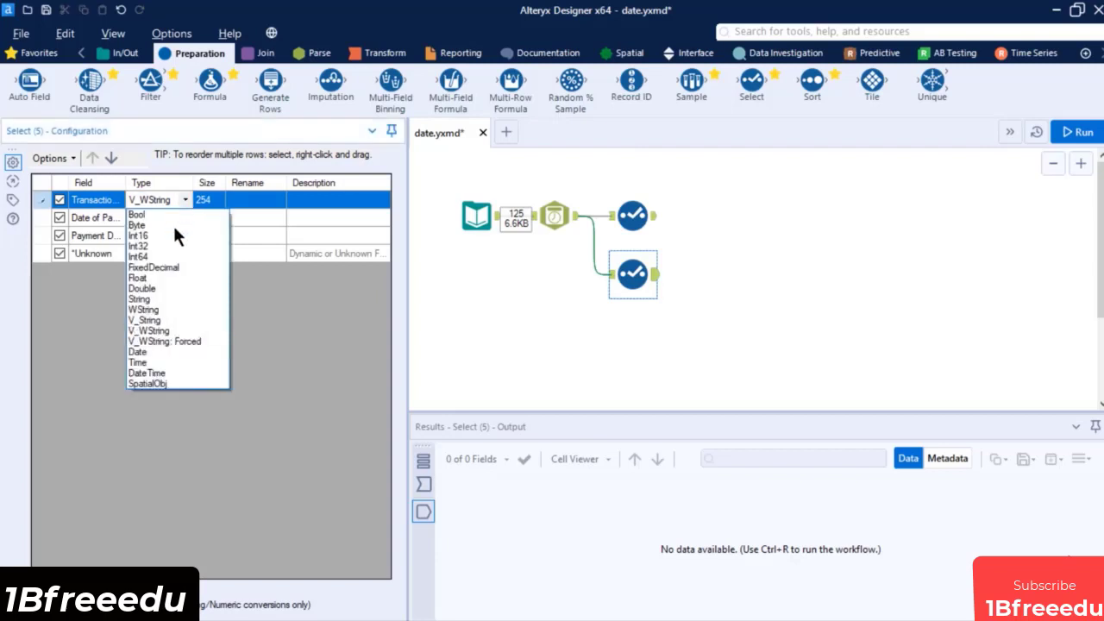
left_click(151, 349)
Step: Run the workflow to check the Transaction Date conversion, and delete the second Select tool
left_click(1083, 135)
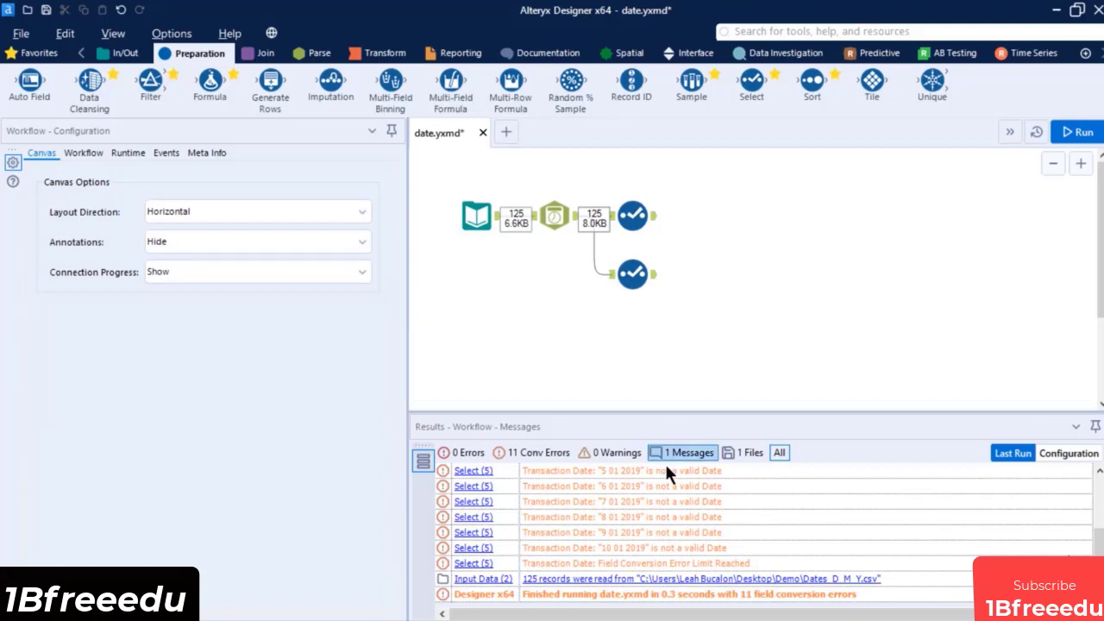
scroll(660, 518, "up", 1)
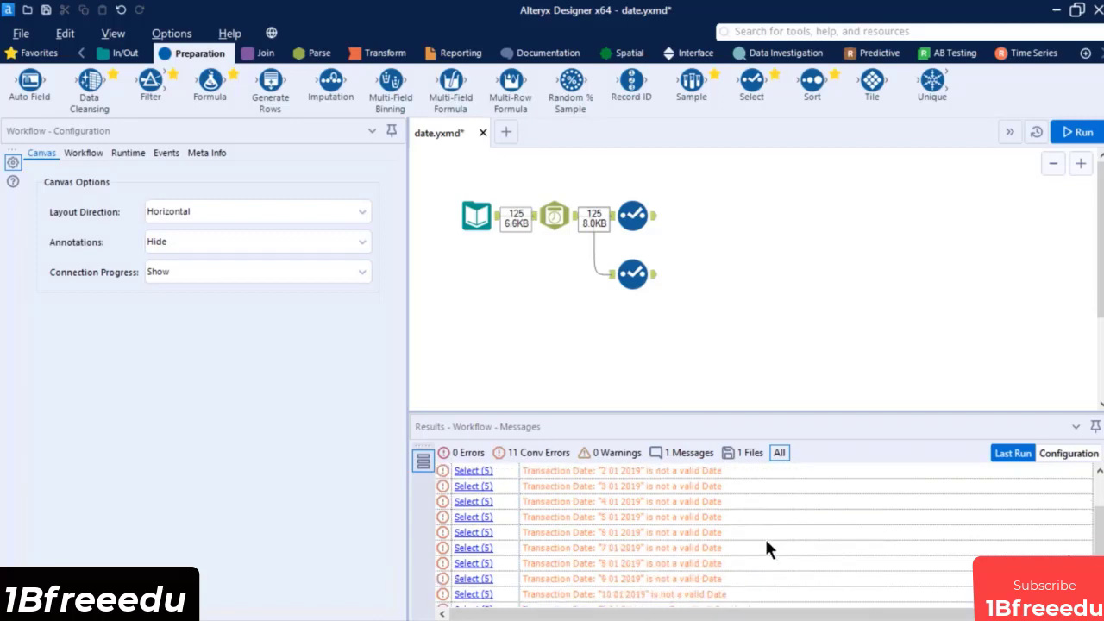
left_click(647, 274)
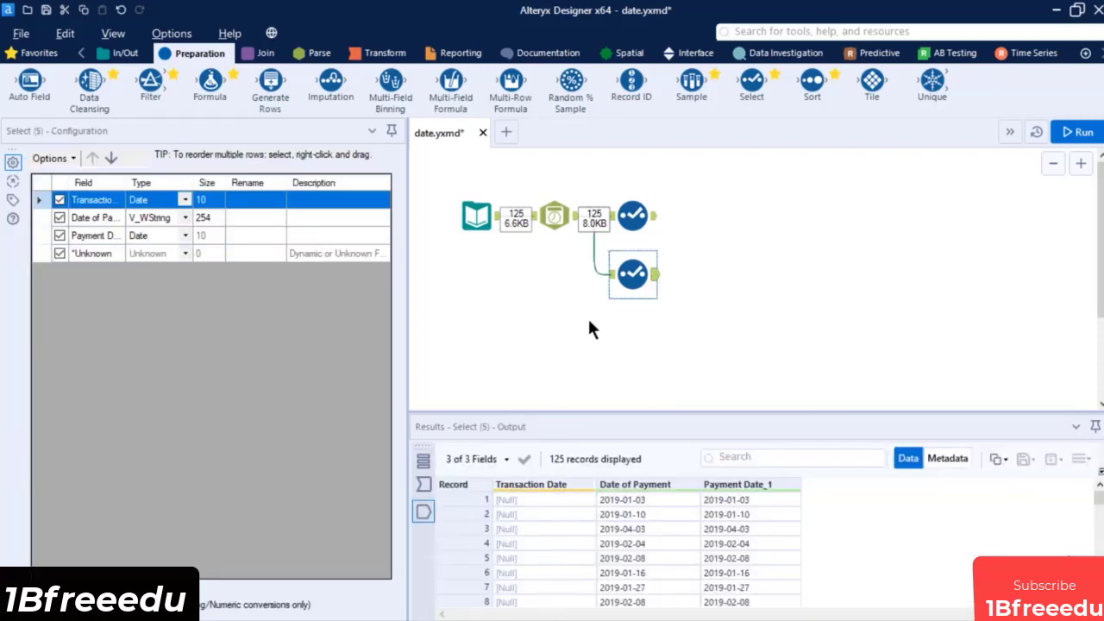
key("Delete")
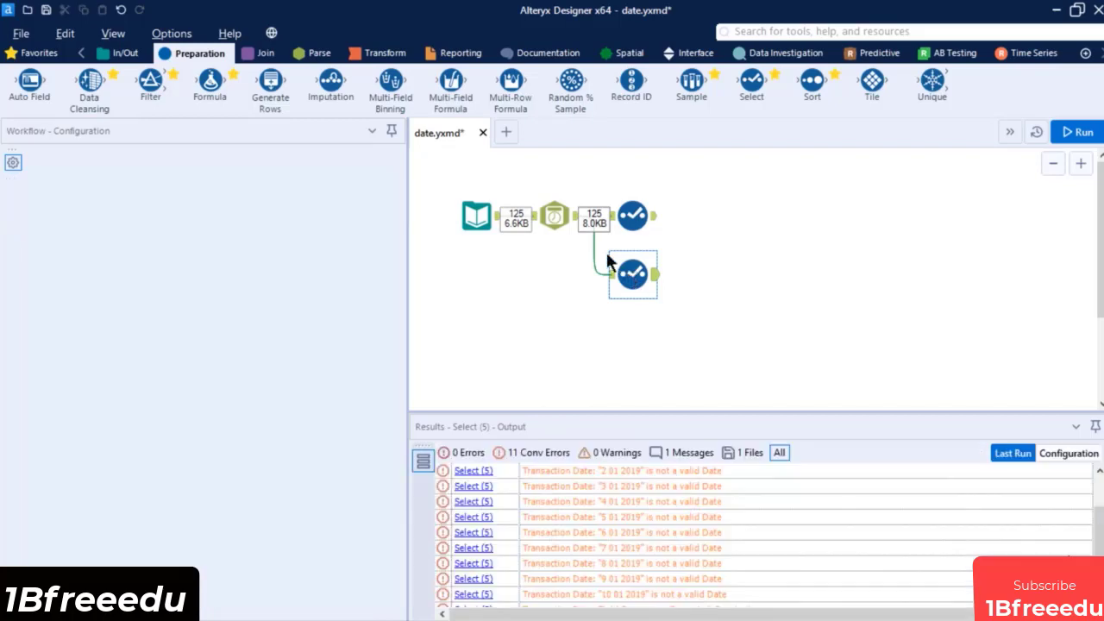
Step: Add another DateTime tool after the Select tool and name its new column Transaction Date_1
left_click(312, 51)
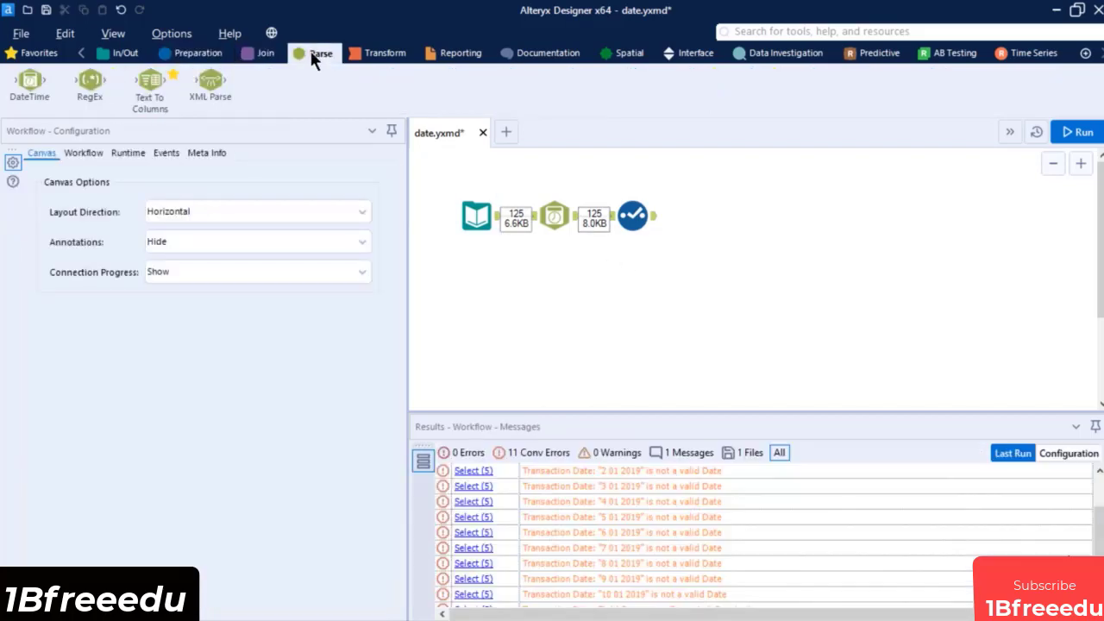
left_click_drag(30, 79, 748, 244)
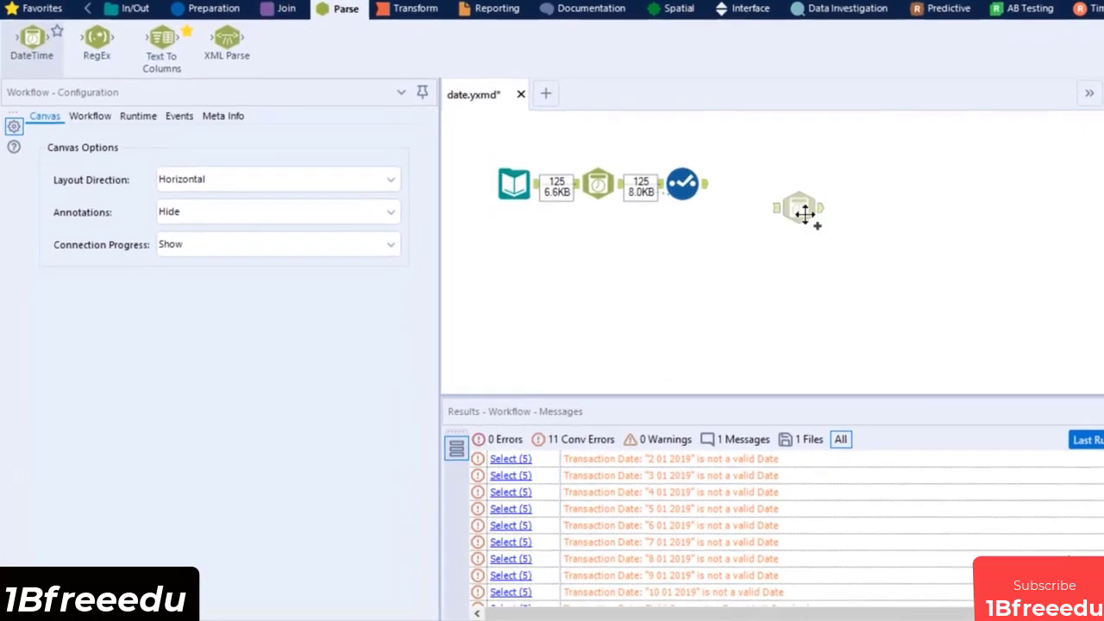
left_click_drag(805, 214, 756, 183)
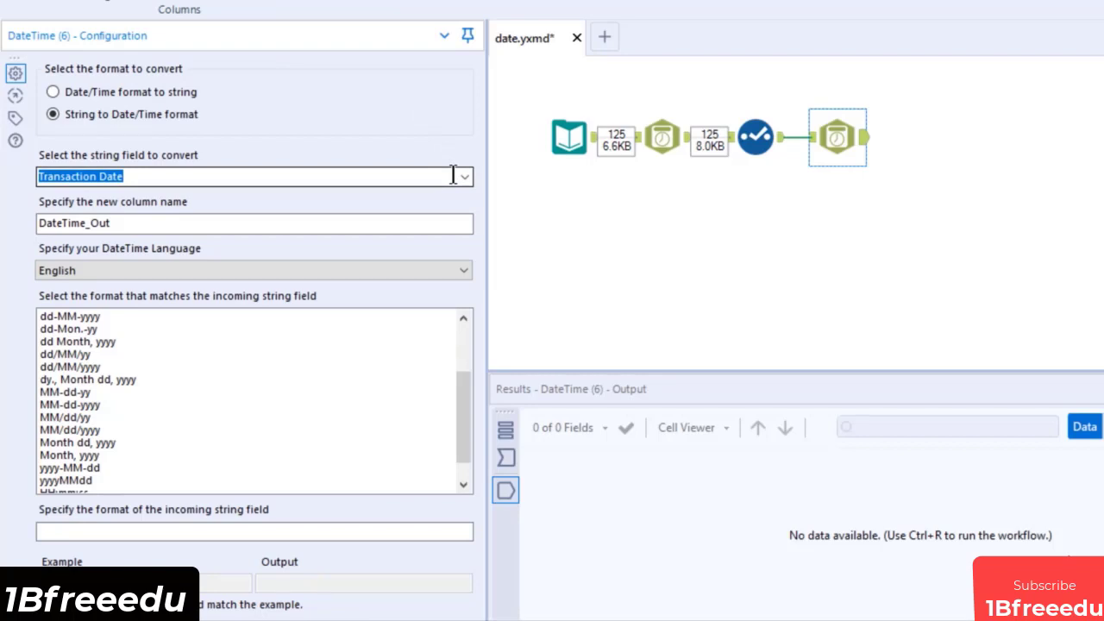
left_click_drag(400, 223, 27, 221)
type("Tran")
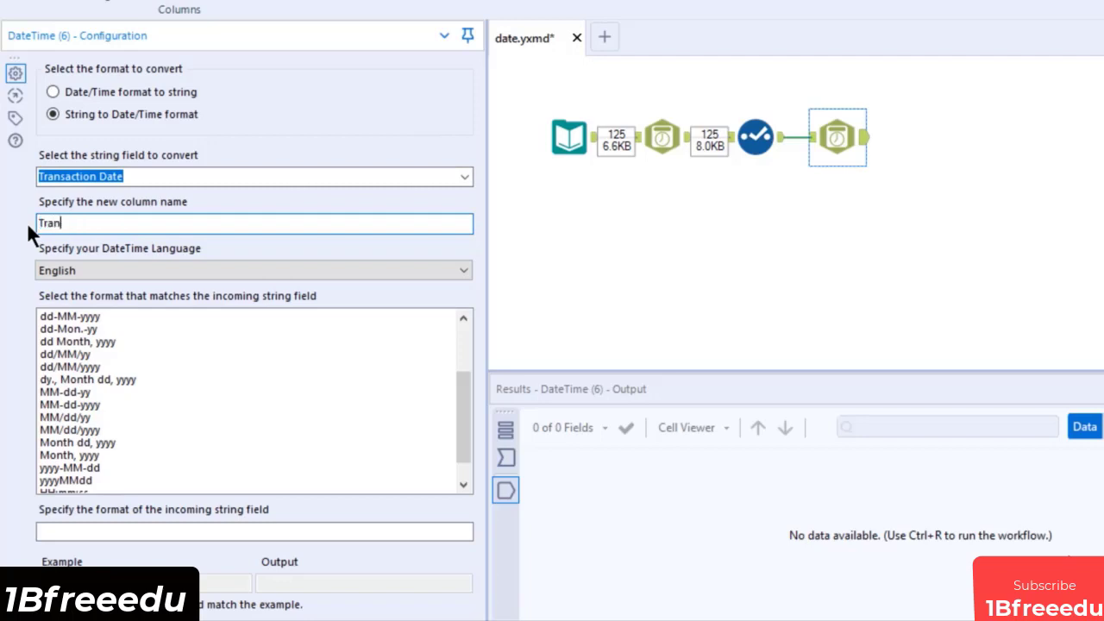
type("saction Date_1")
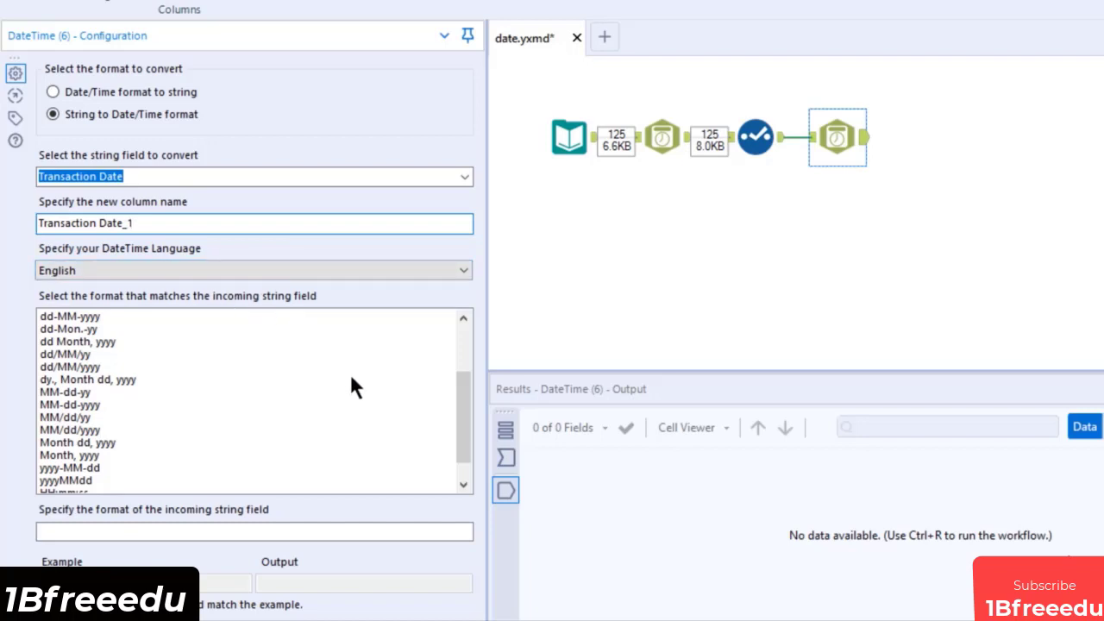
Step: Choose the Custom format for the Transaction Date conversion and set the incoming string format to dd MM yyyy
scroll(345, 384, "down", 1)
scroll(339, 397, "up", 2)
scroll(339, 400, "up", 2)
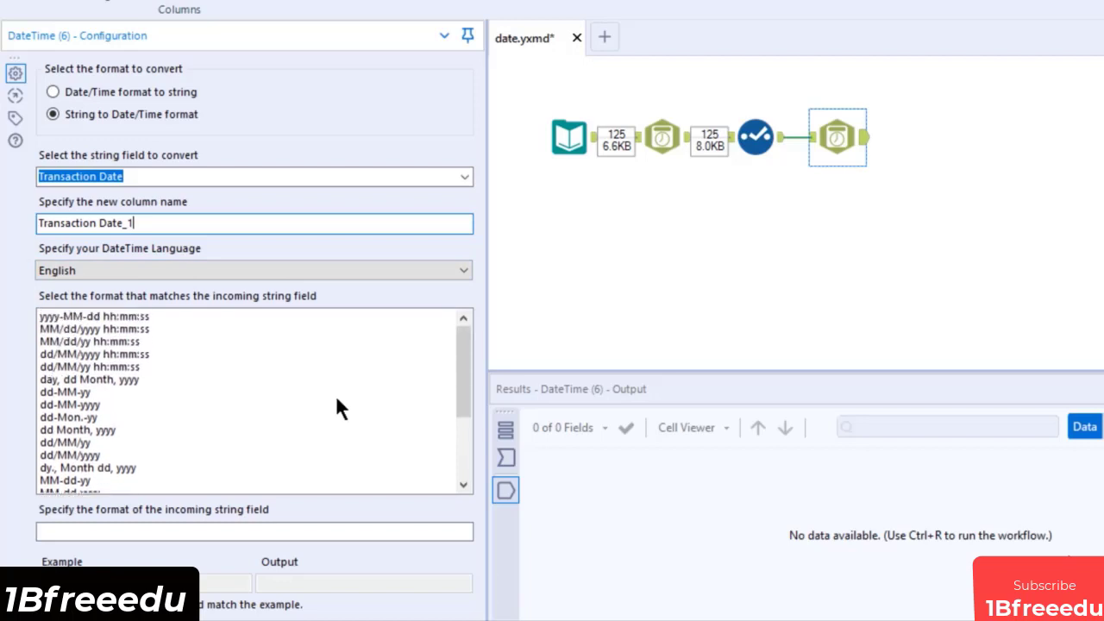
scroll(336, 397, "down", 4)
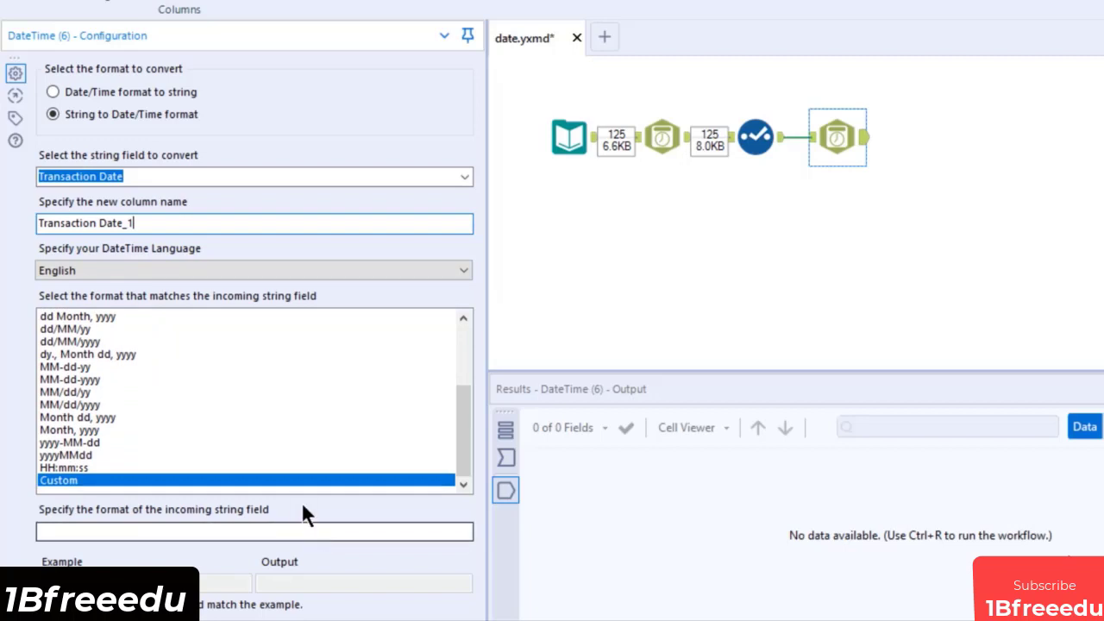
left_click(231, 537)
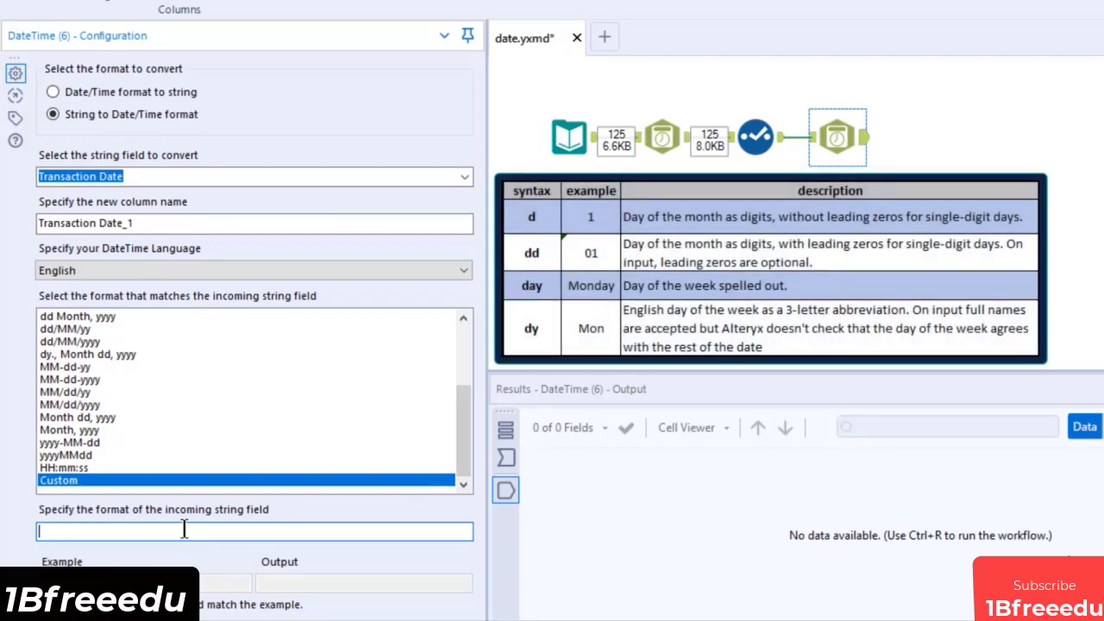
type("dd")
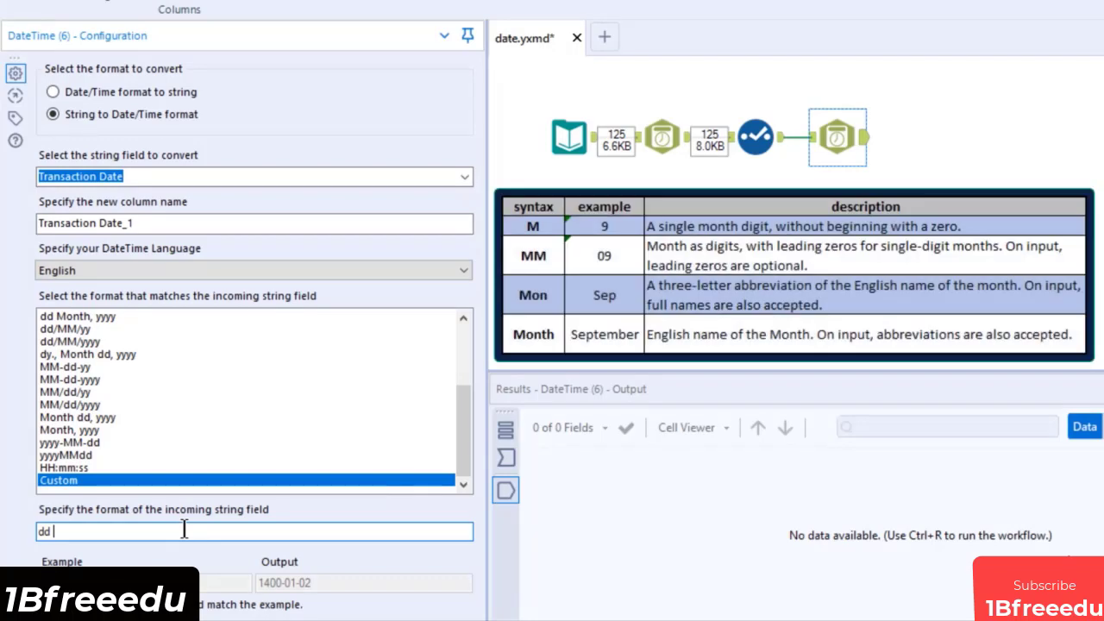
type("MM")
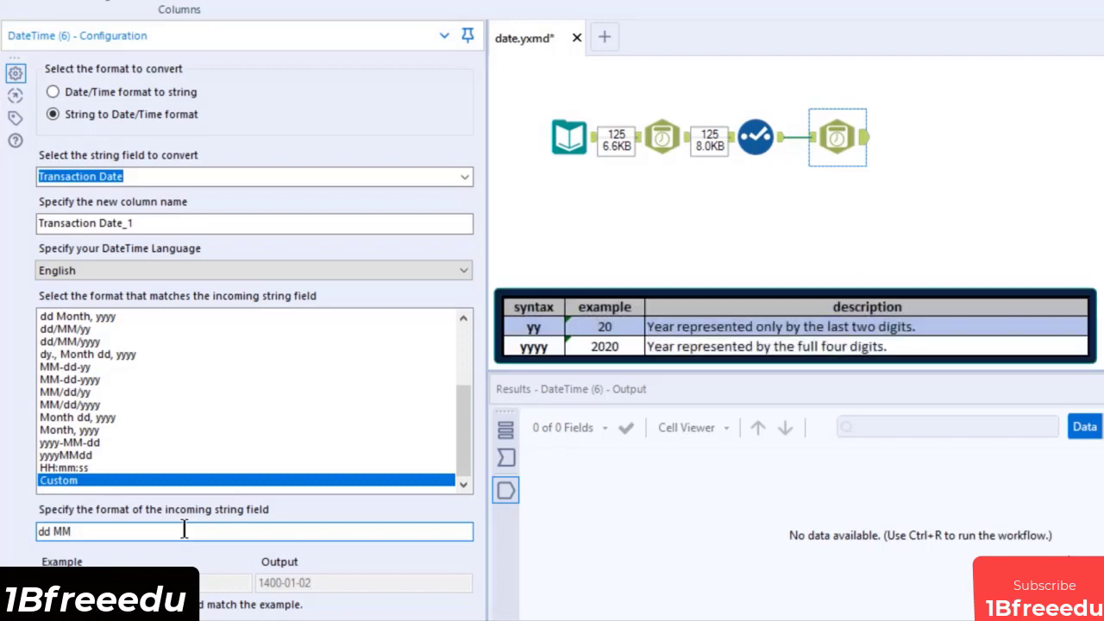
type(" yyyy")
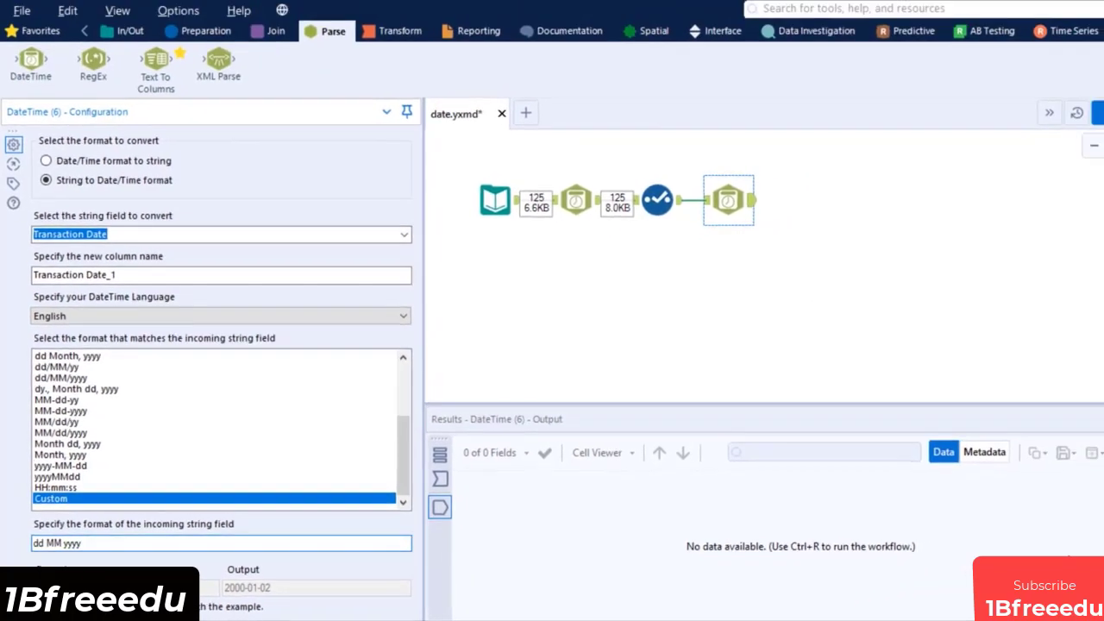
Step: Run the workflow and look through the output records to check the Transaction Date_1 values
left_click(1083, 133)
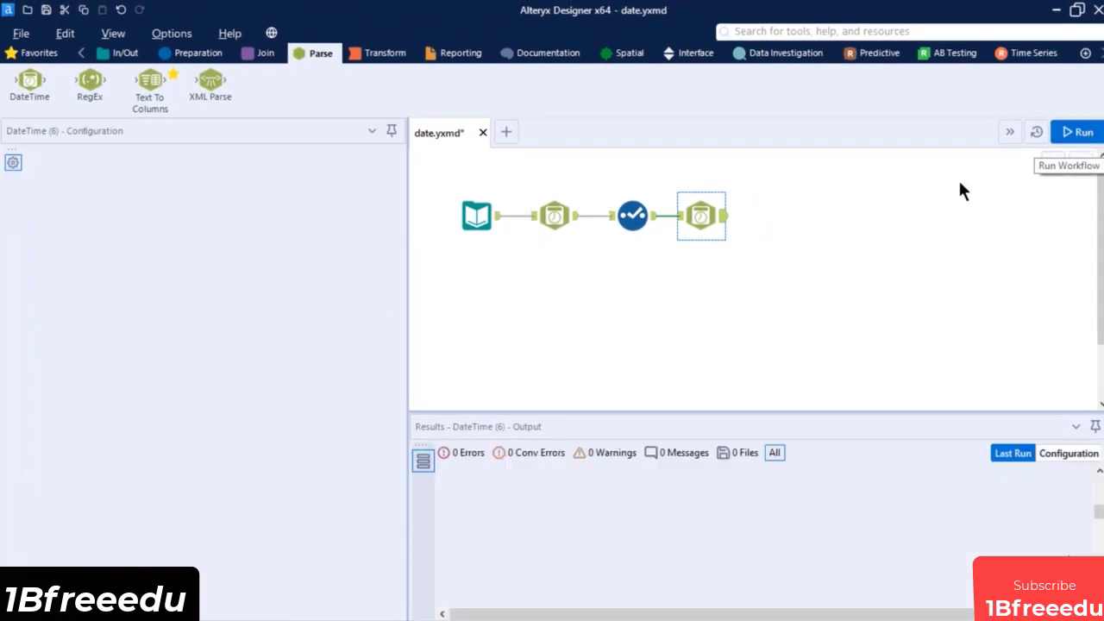
left_click(703, 382)
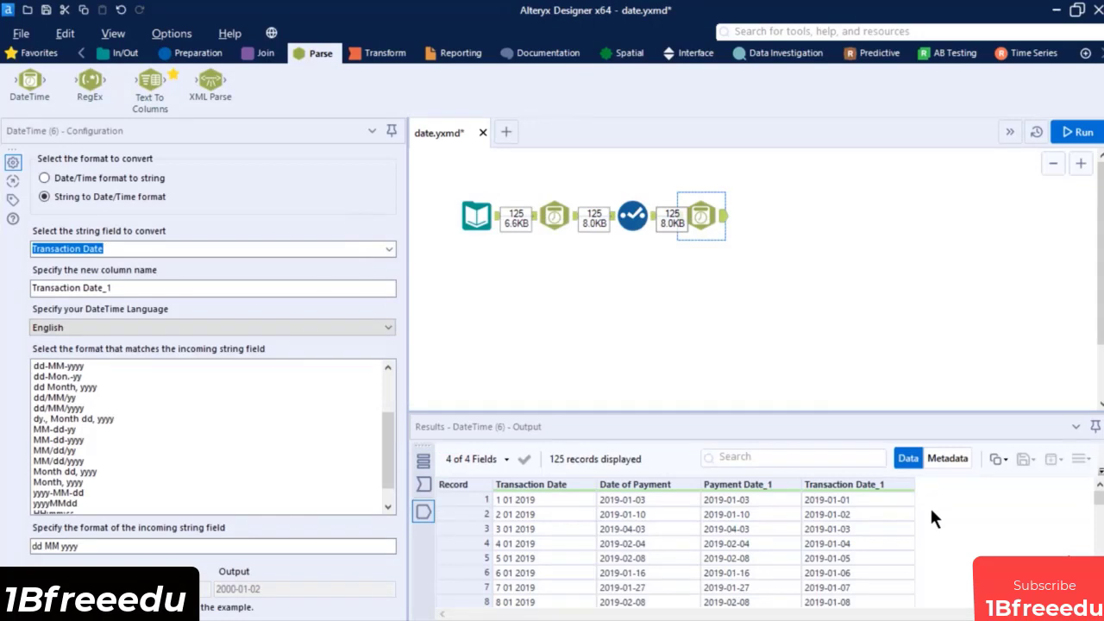
scroll(932, 509, "down", 20)
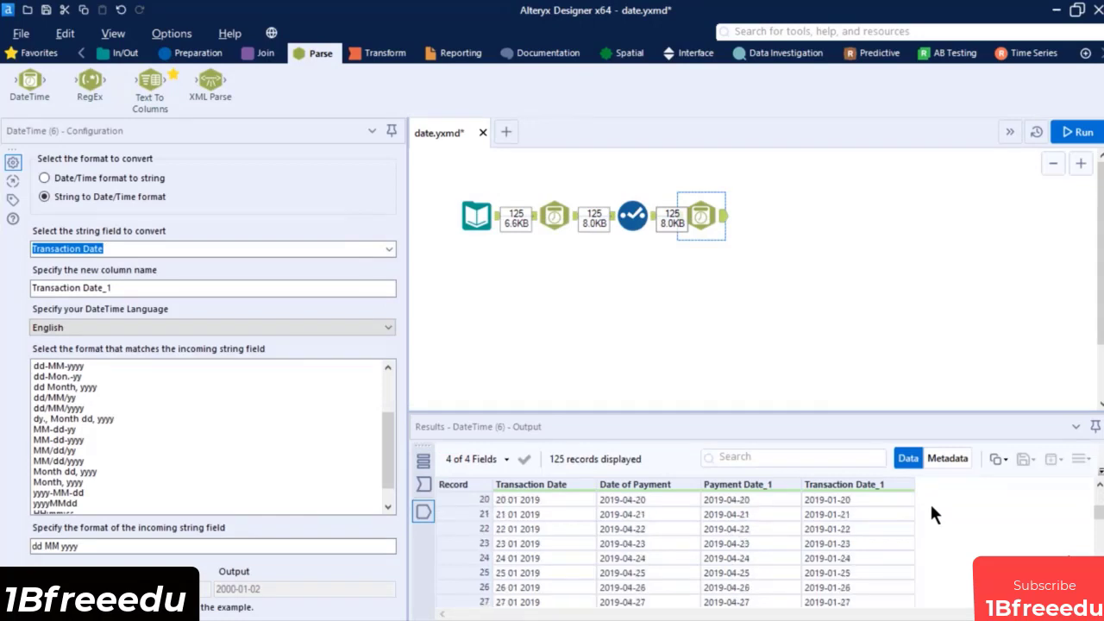
scroll(931, 509, "down", 15)
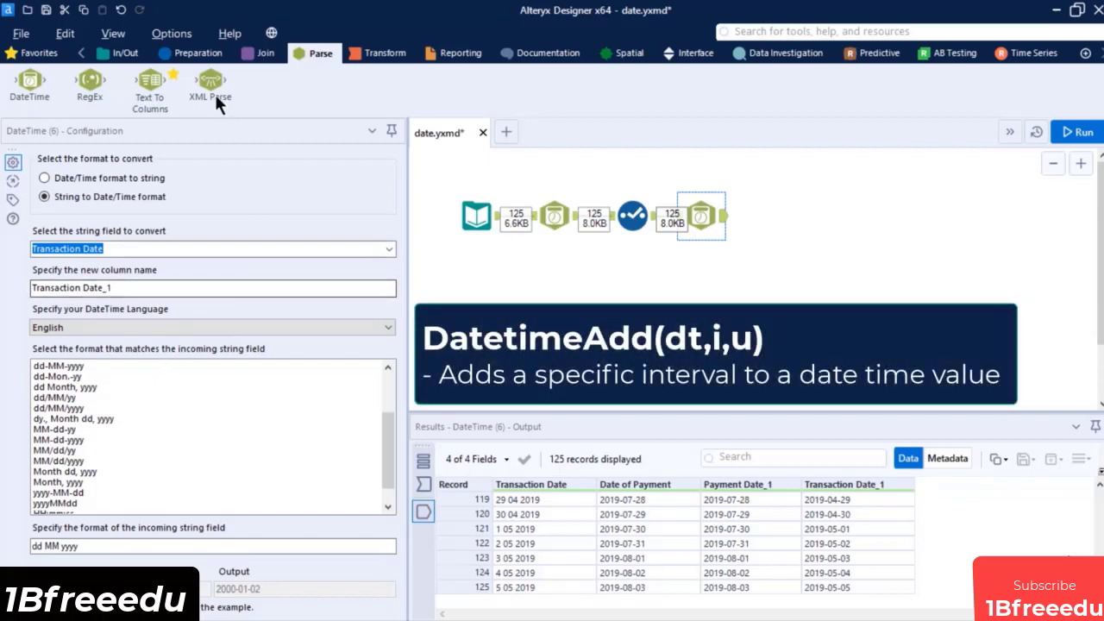
Step: Add a Formula tool after the last DateTime tool and create an output column AddMonth with data type Date
left_click(200, 53)
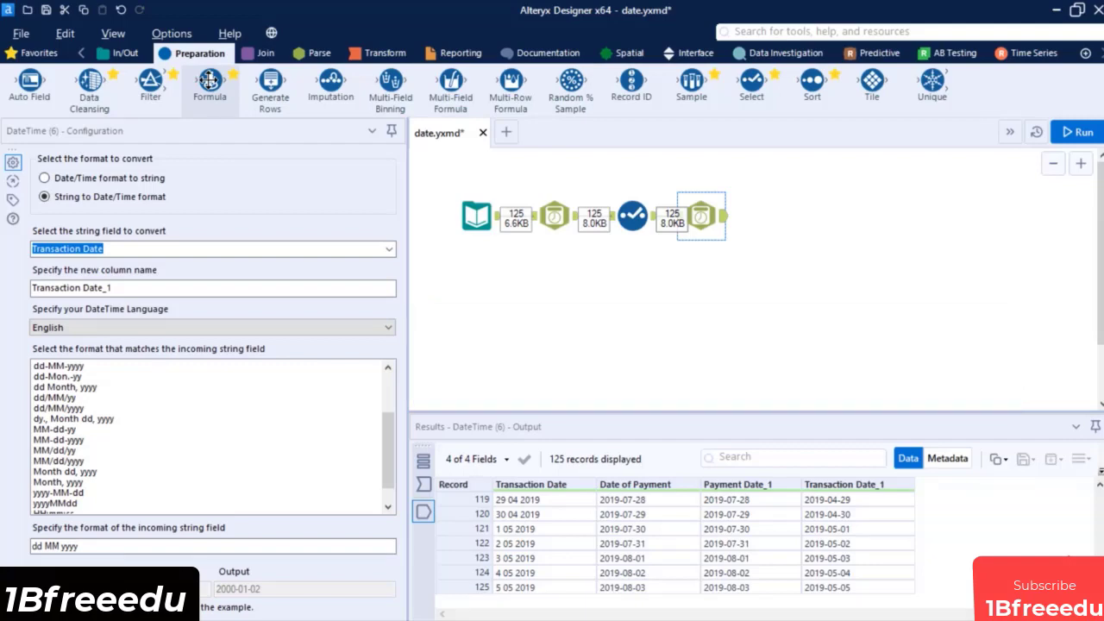
left_click_drag(209, 80, 779, 219)
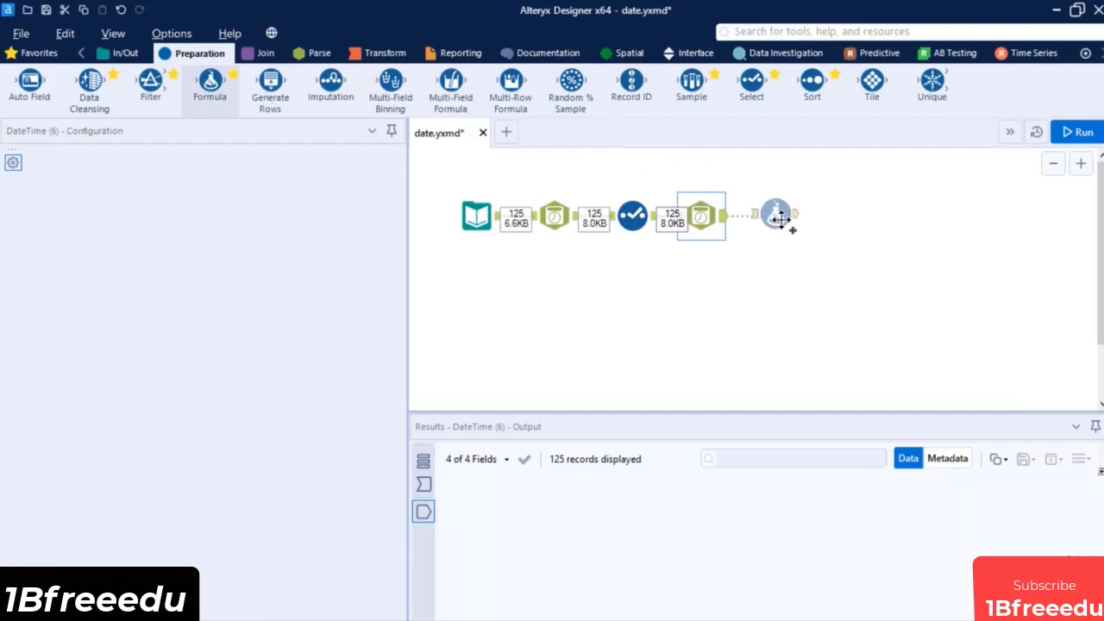
left_click(103, 174)
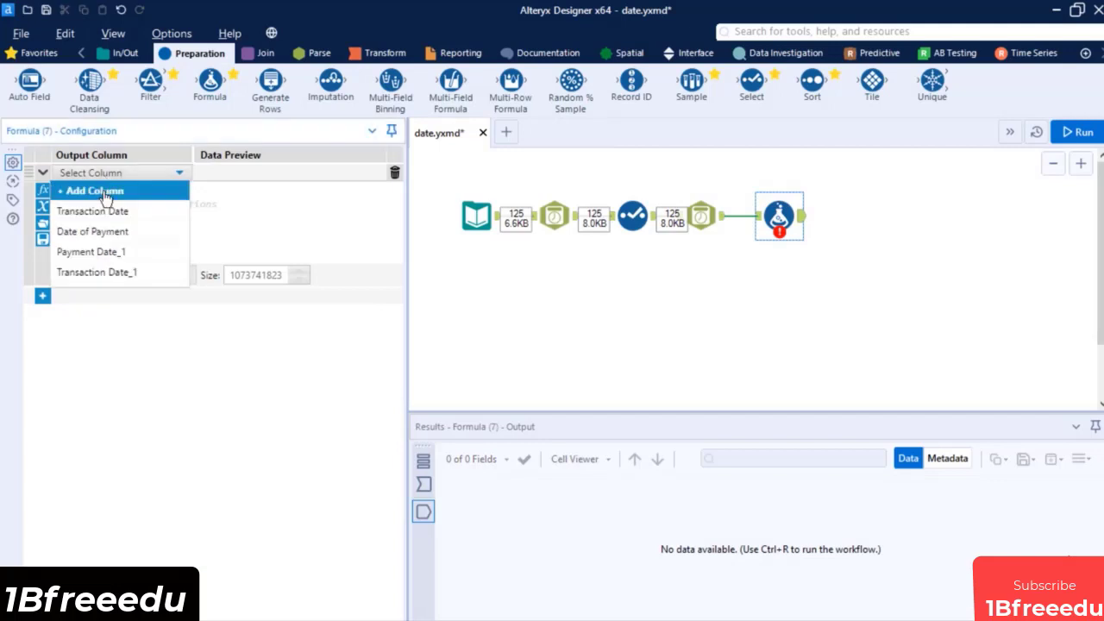
left_click(102, 188)
type("AddMonth")
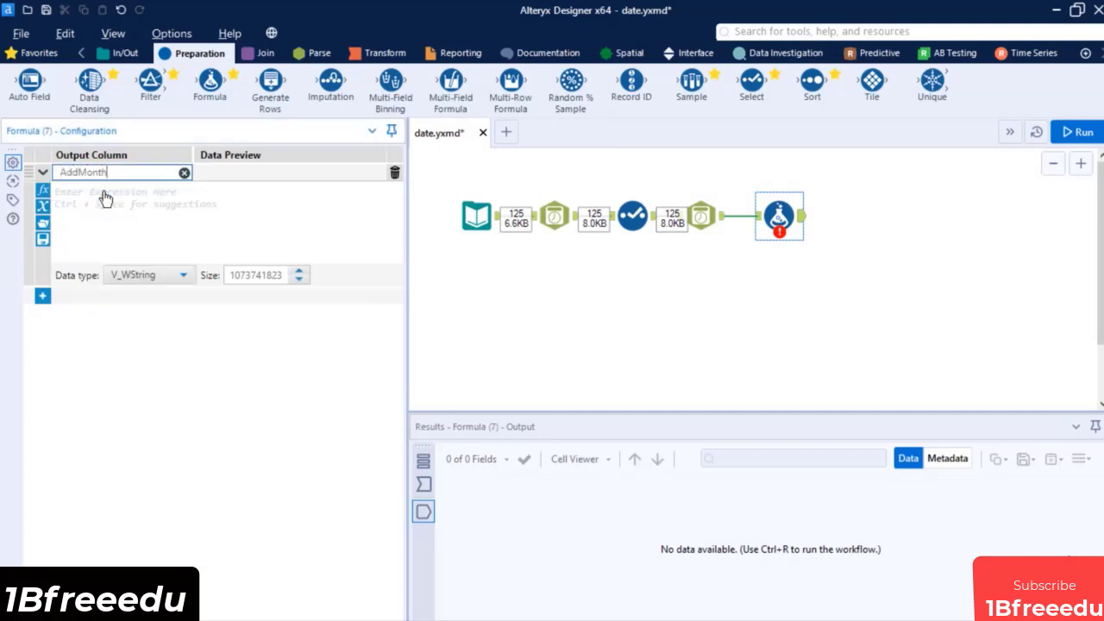
left_click(140, 274)
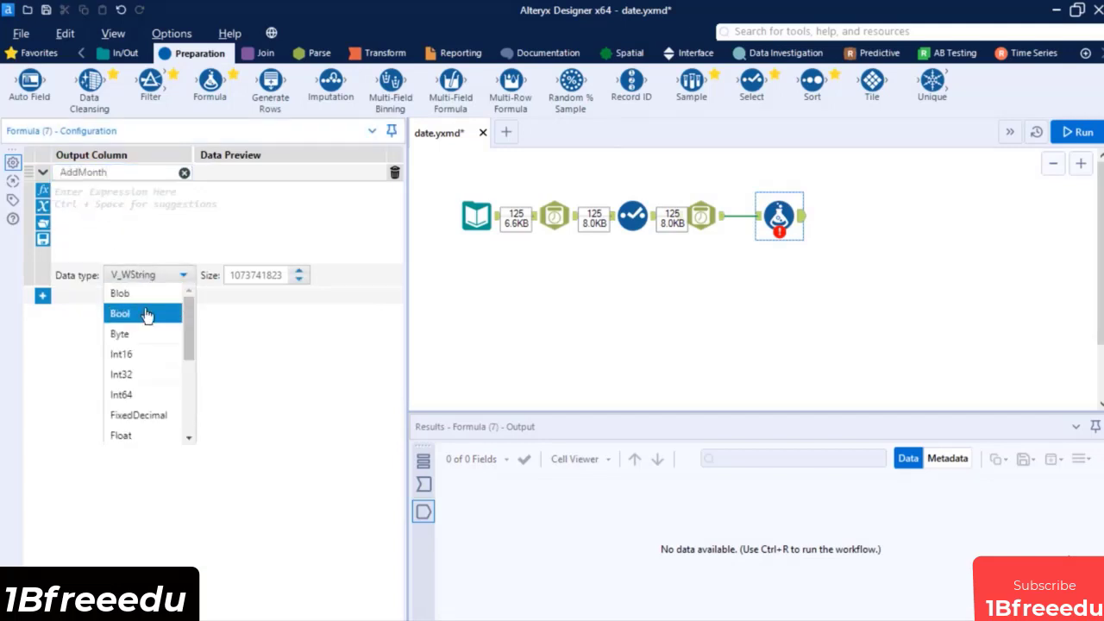
scroll(143, 353, "down", 3)
left_click(129, 379)
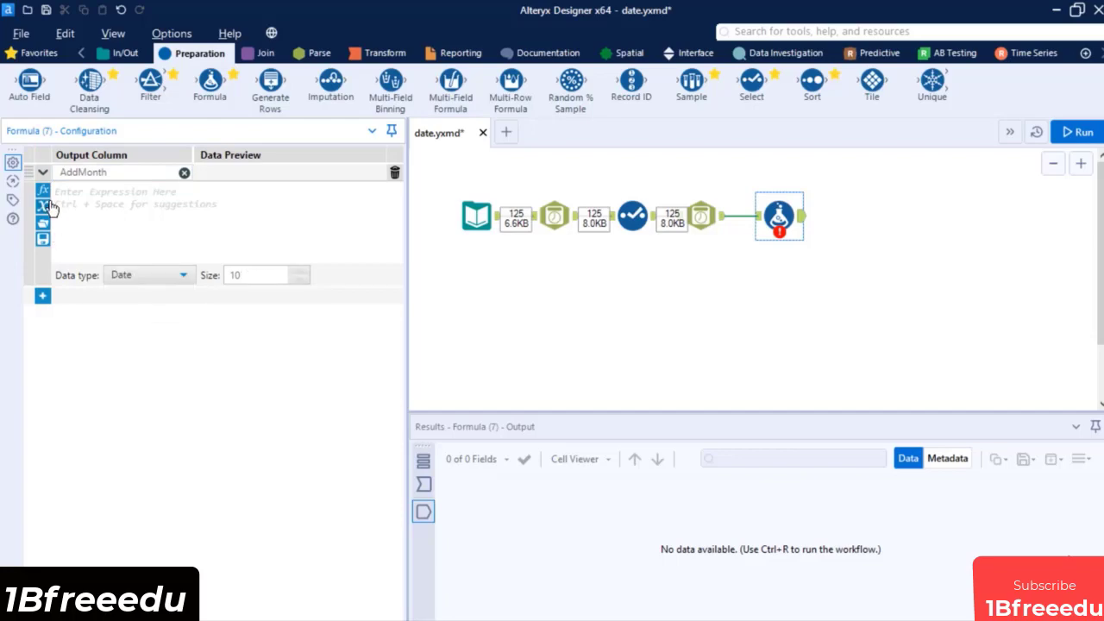
Step: Insert the DateTimeAdd function into the AddMonth expression with [Transaction Date_1] as its date argument
left_click(47, 197)
left_click(113, 340)
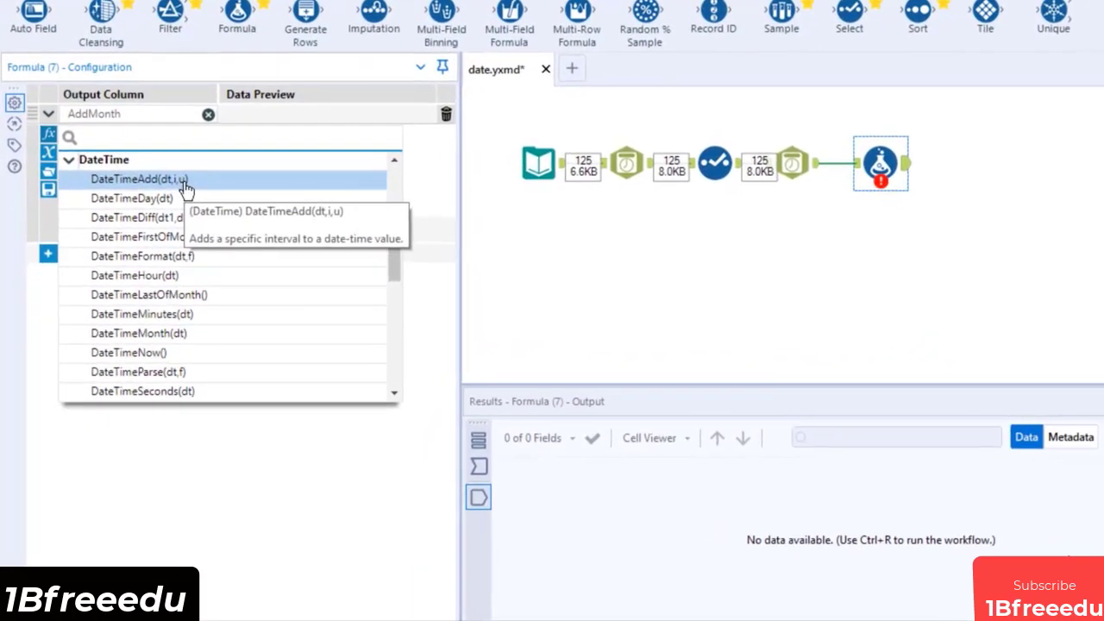
left_click(195, 166)
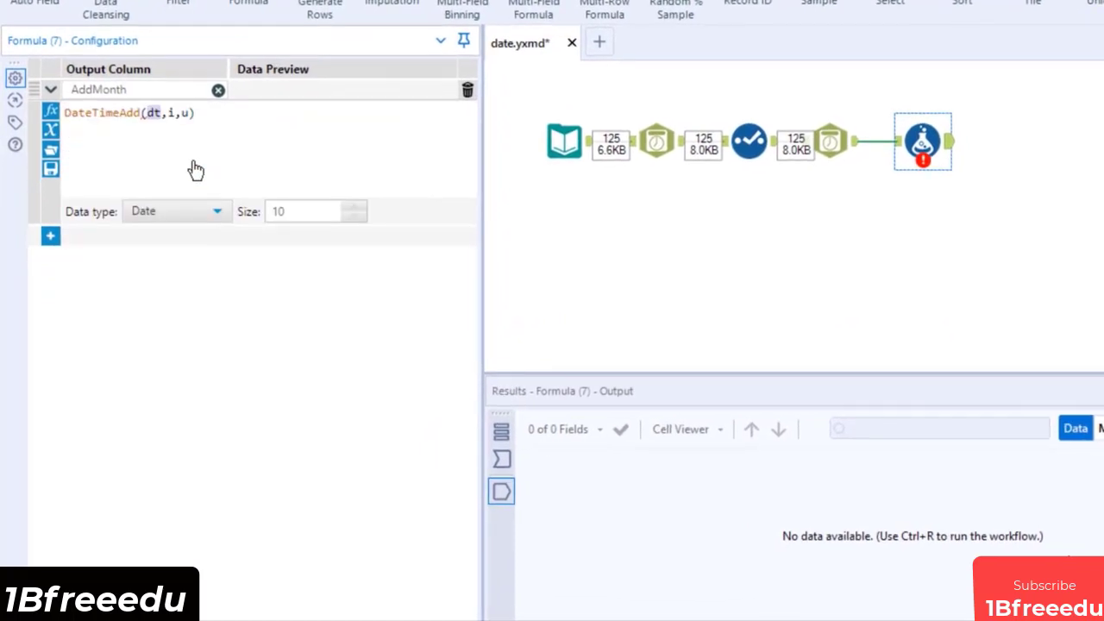
left_click(294, 182)
double_click(152, 113)
type("[Tra")
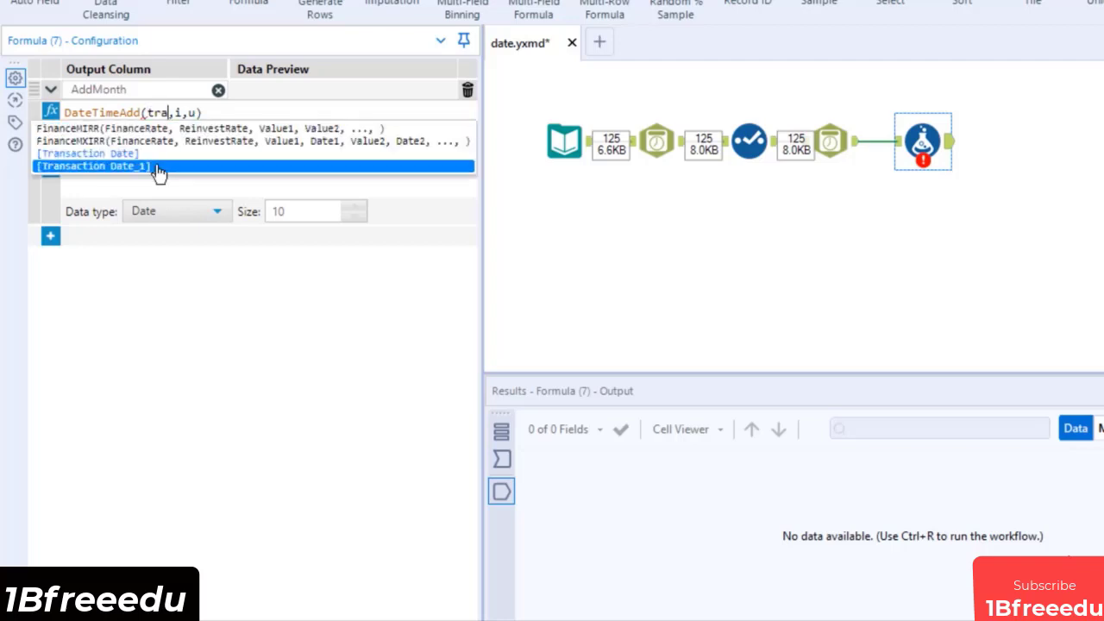
left_click(157, 164)
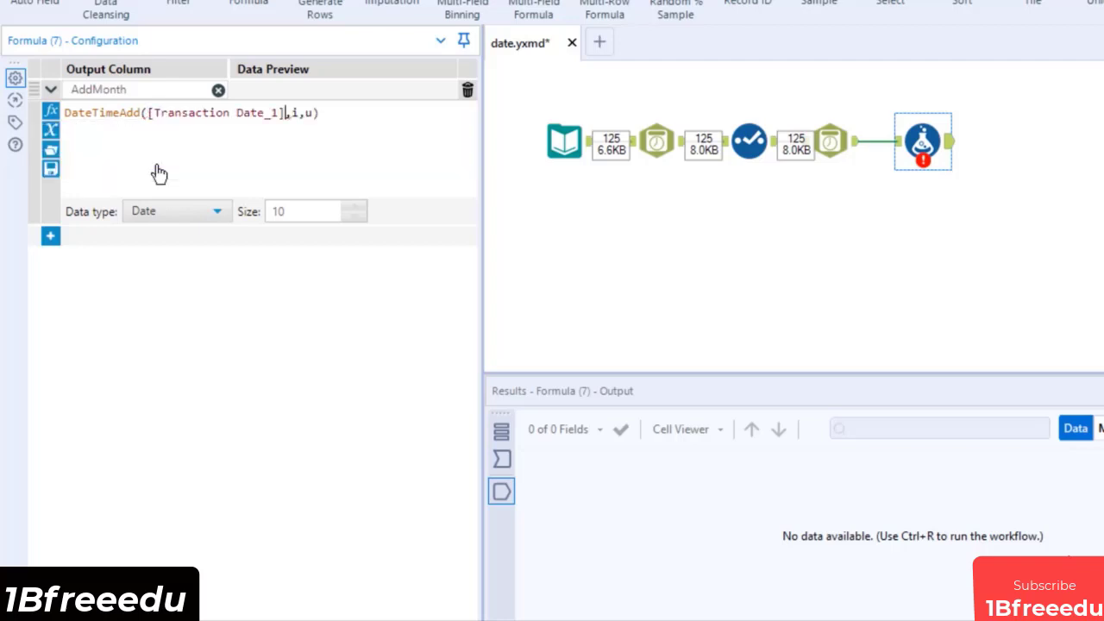
Step: Set the DateTimeAdd interval to 1 and its unit to "months", and run the workflow
double_click(294, 113)
type("1")
double_click(307, 115)
type("\"months\"")
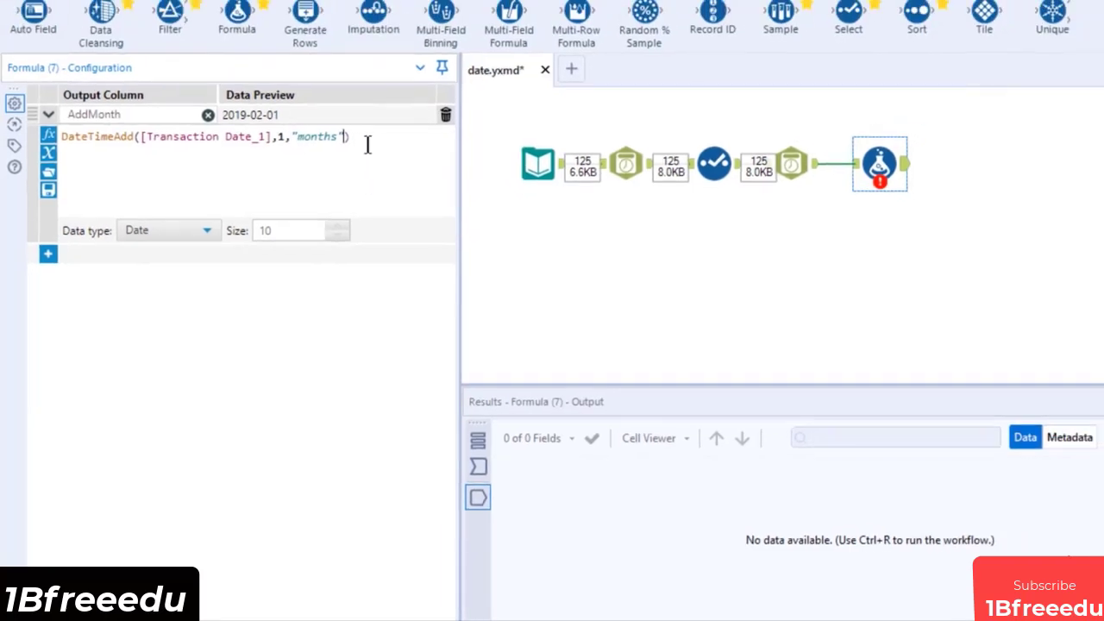
left_click(1099, 111)
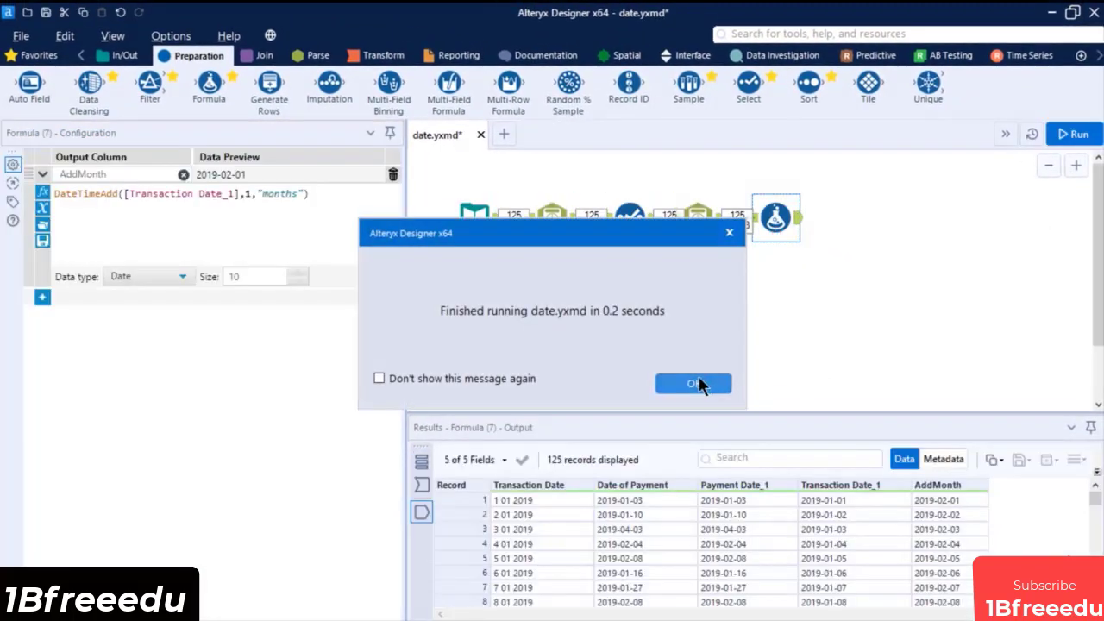
left_click(695, 383)
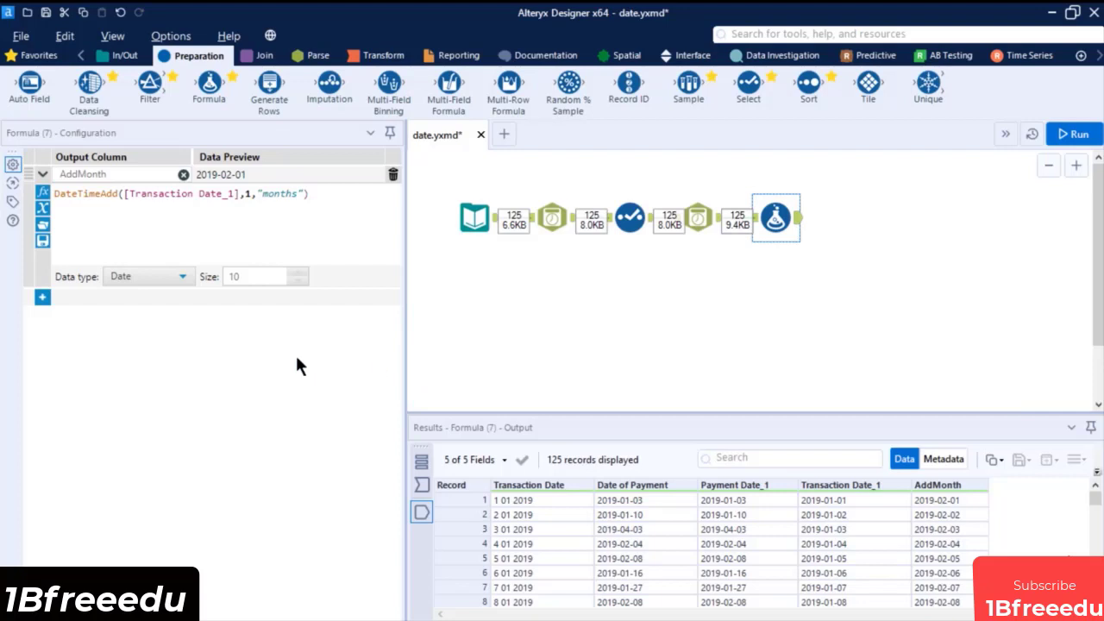
Step: Add a second output column named Waiting_Days to the Formula tool with data type Int16
left_click(41, 298)
left_click(85, 297)
left_click(86, 315)
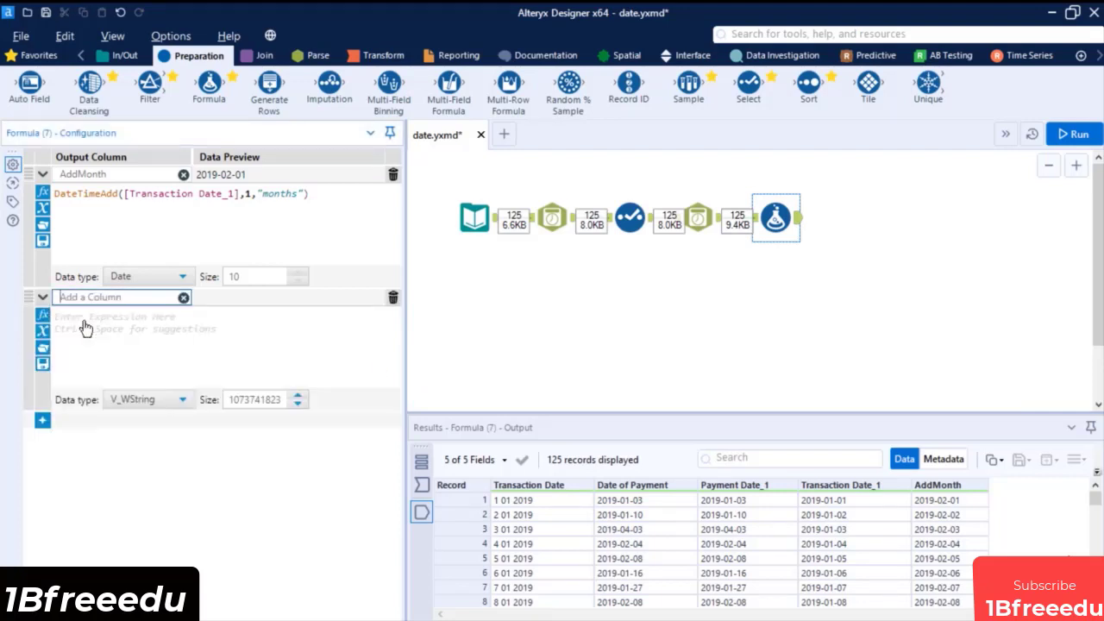
type("Waiting_Days")
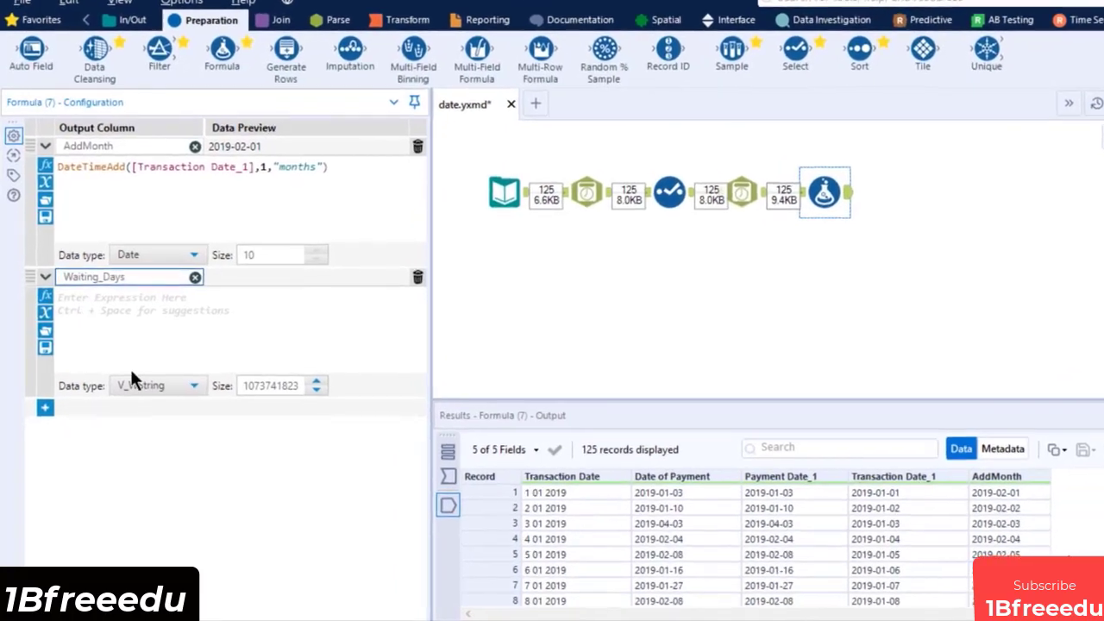
left_click(129, 398)
left_click(142, 454)
left_click(152, 292)
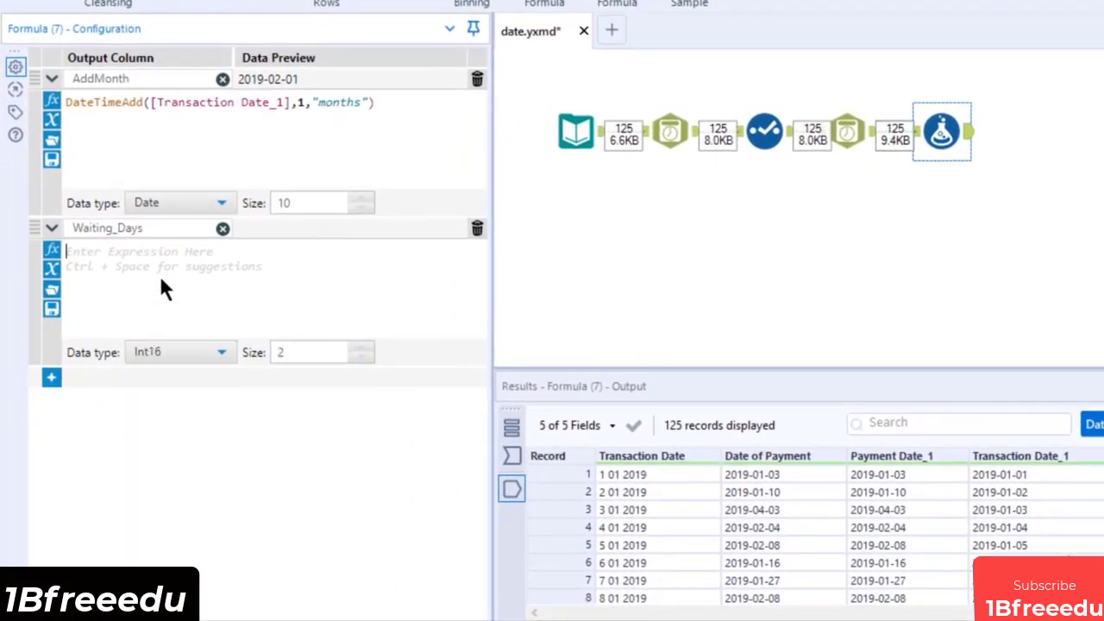
Step: Insert the DateTimeDiff function as the expression of the Waiting_Days column
type("datetimediff")
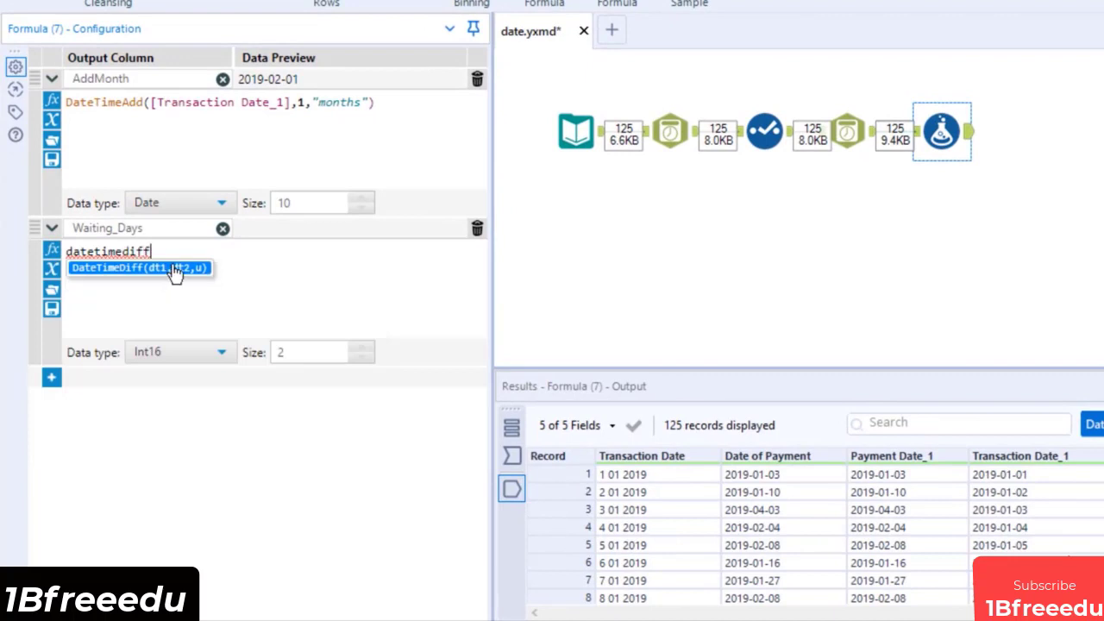
key("Return")
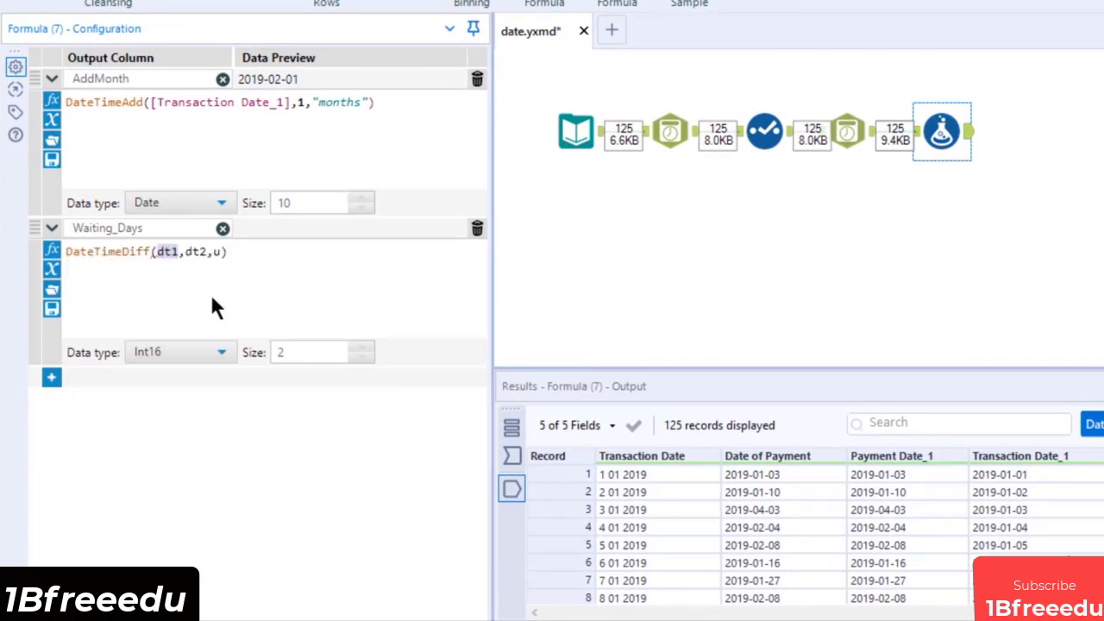
key("Tab")
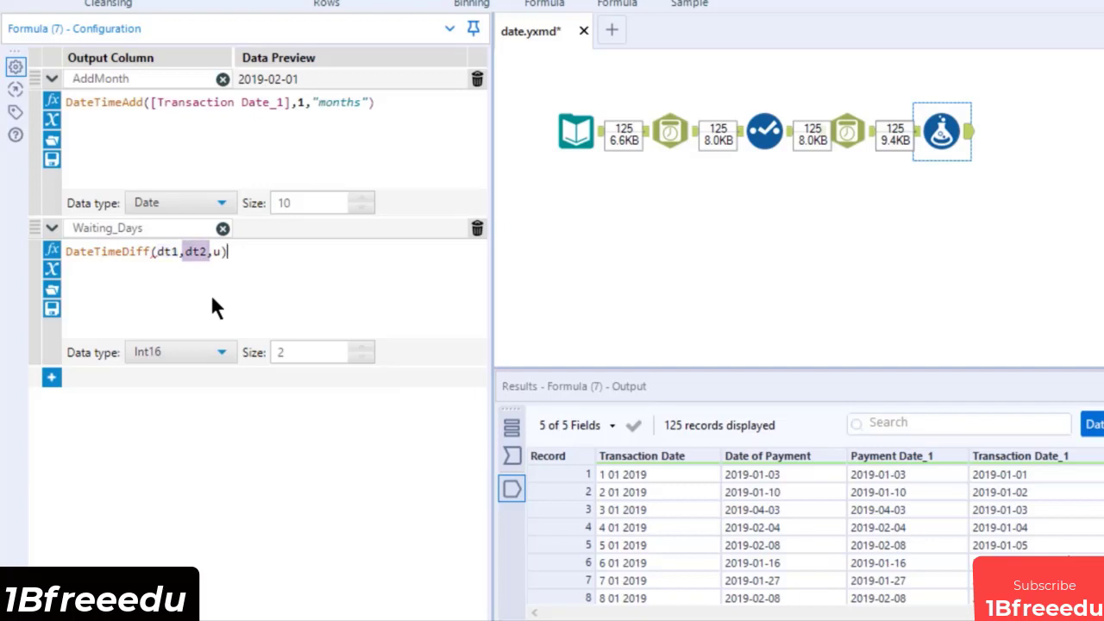
key("Tab")
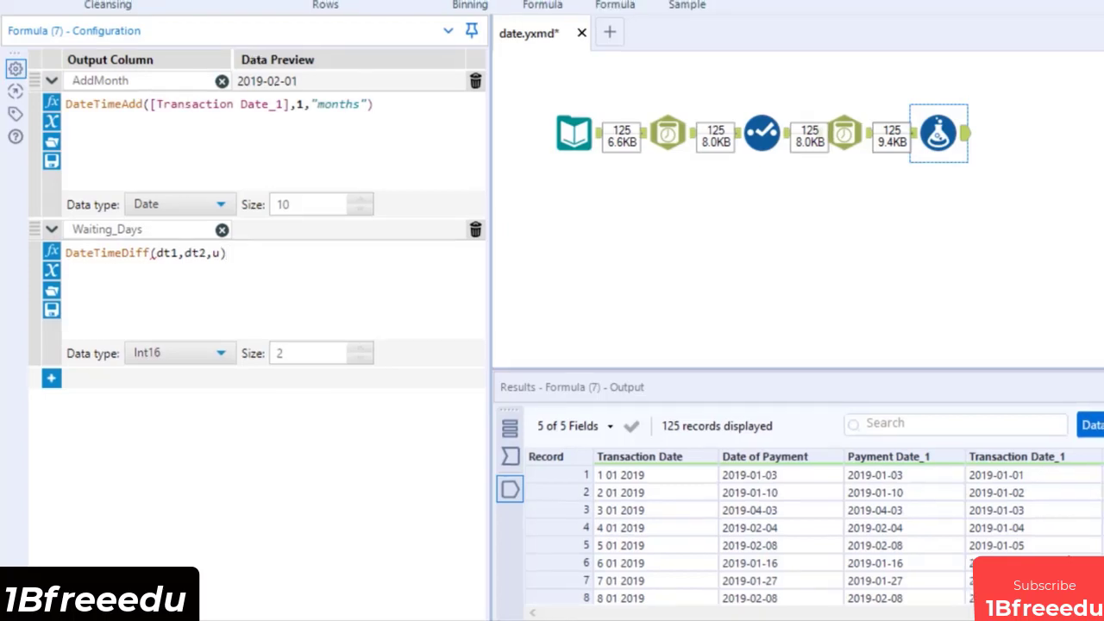
Step: Fill in the DateTimeDiff arguments with [Payment Date_1], [Transaction Date_1] and the unit "days"
double_click(161, 252)
type("paym")
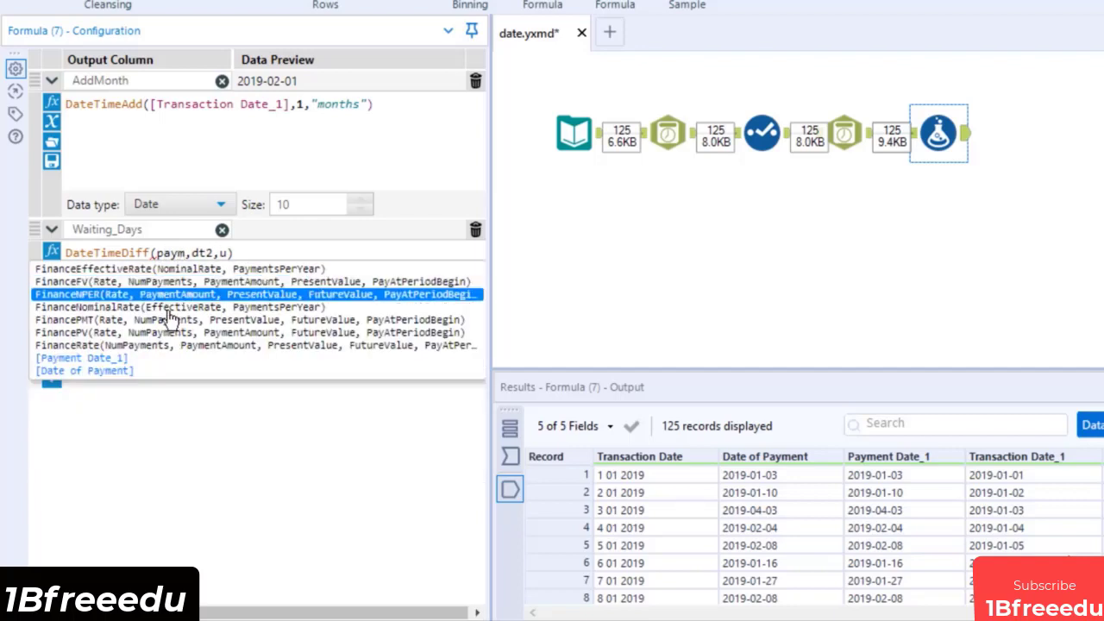
left_click(81, 357)
double_click(288, 251)
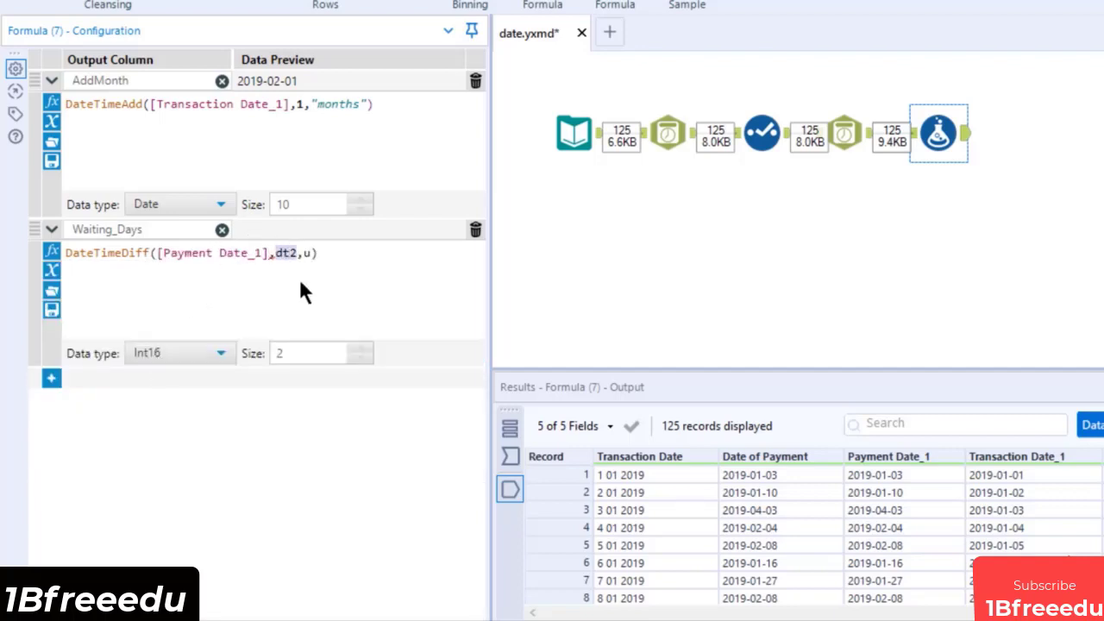
type("tra")
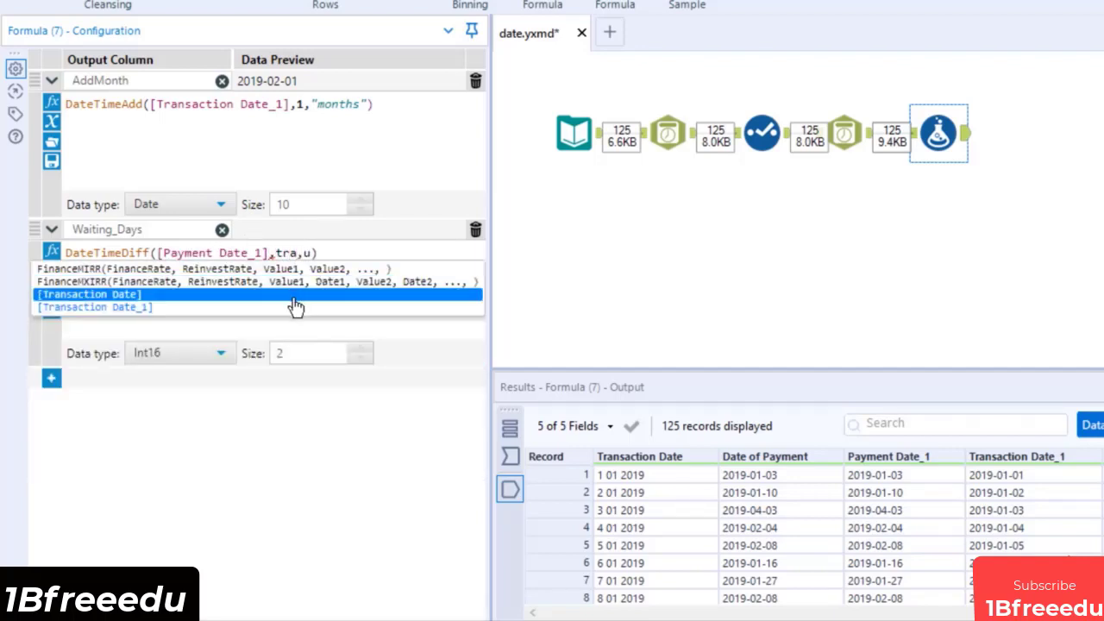
left_click(290, 312)
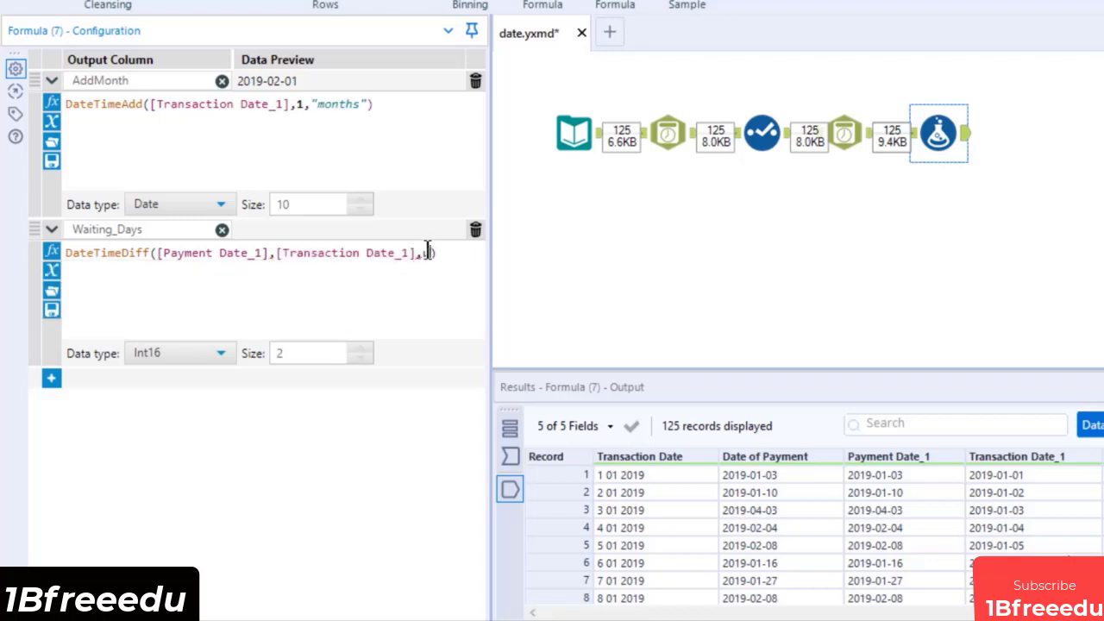
double_click(425, 252)
type("\"days\"")
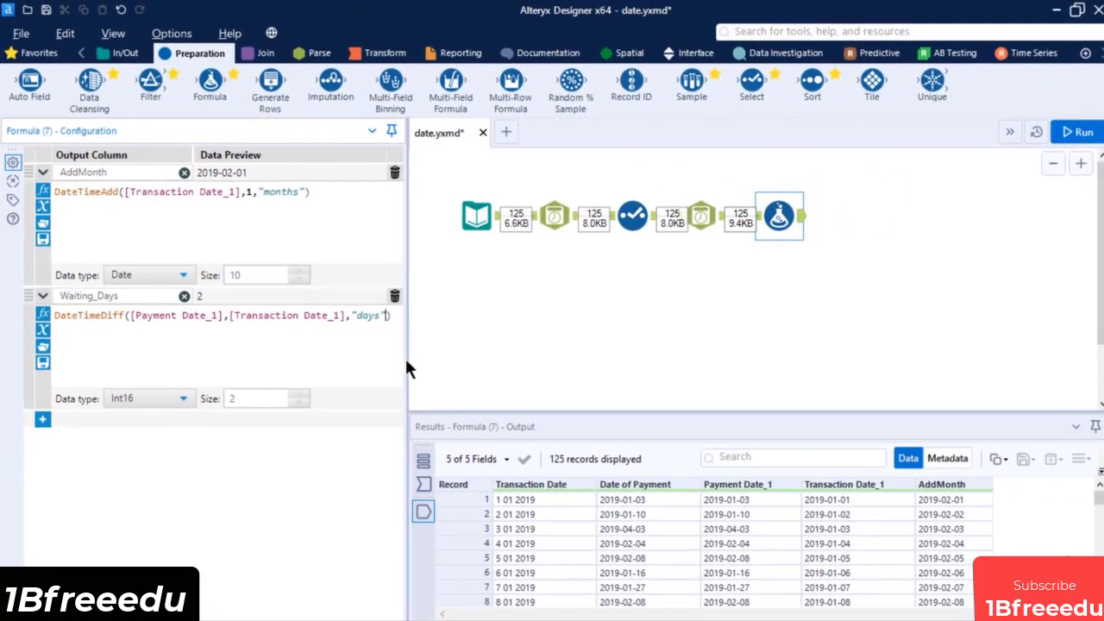
Step: Run the workflow, and add a third output column named Workflow_datetime to the Formula tool
left_click(1077, 132)
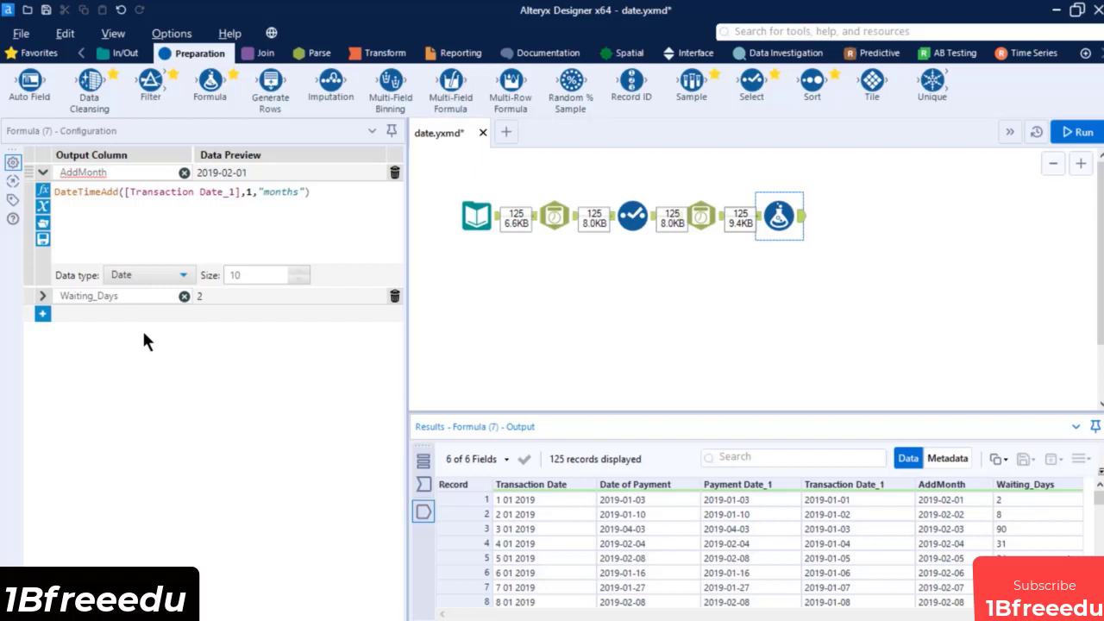
left_click(43, 314)
left_click(84, 315)
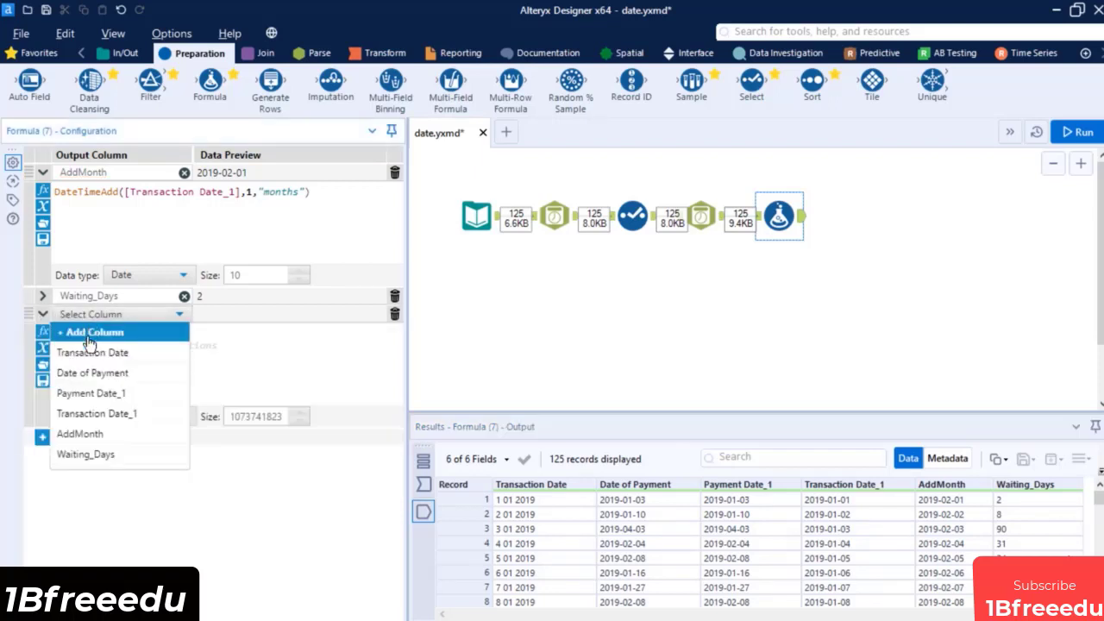
left_click(87, 335)
type("Workfl")
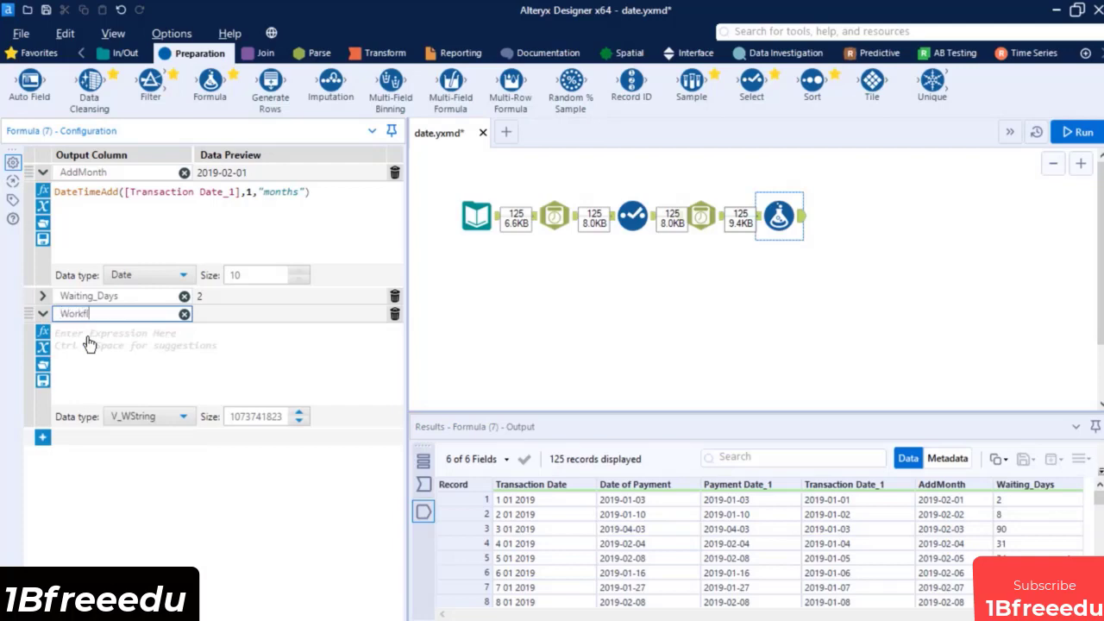
type("ow_datetime")
Step: Set the Workflow_datetime column's expression to DateTimeNow() and its data type to DateTime
left_click(86, 338)
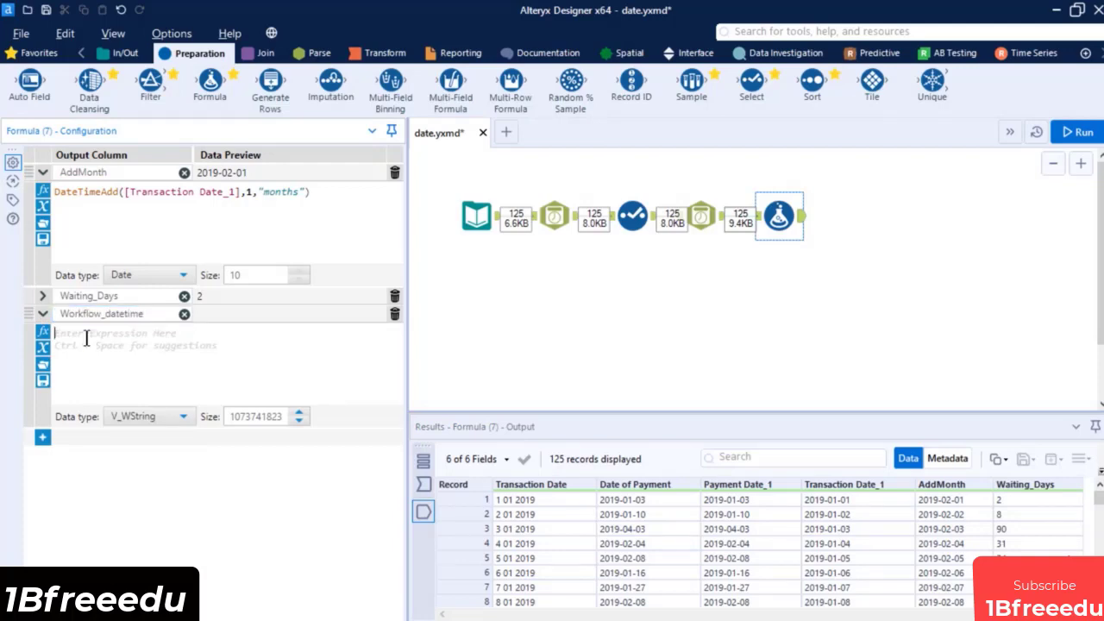
type("datetimenow")
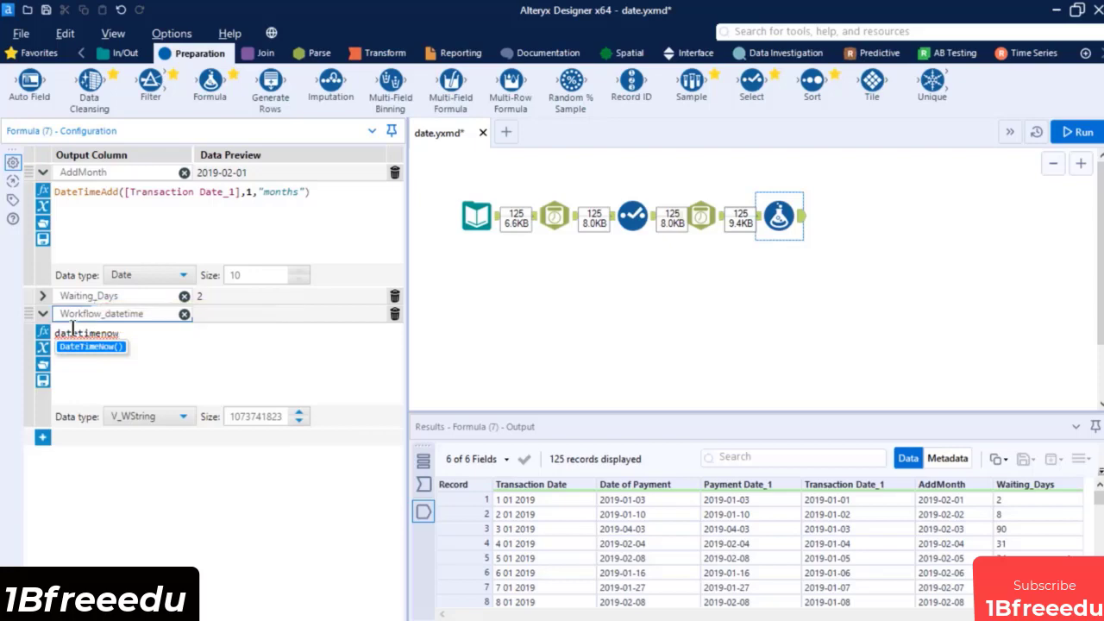
left_click(87, 347)
left_click(149, 416)
scroll(160, 494, "down", 2)
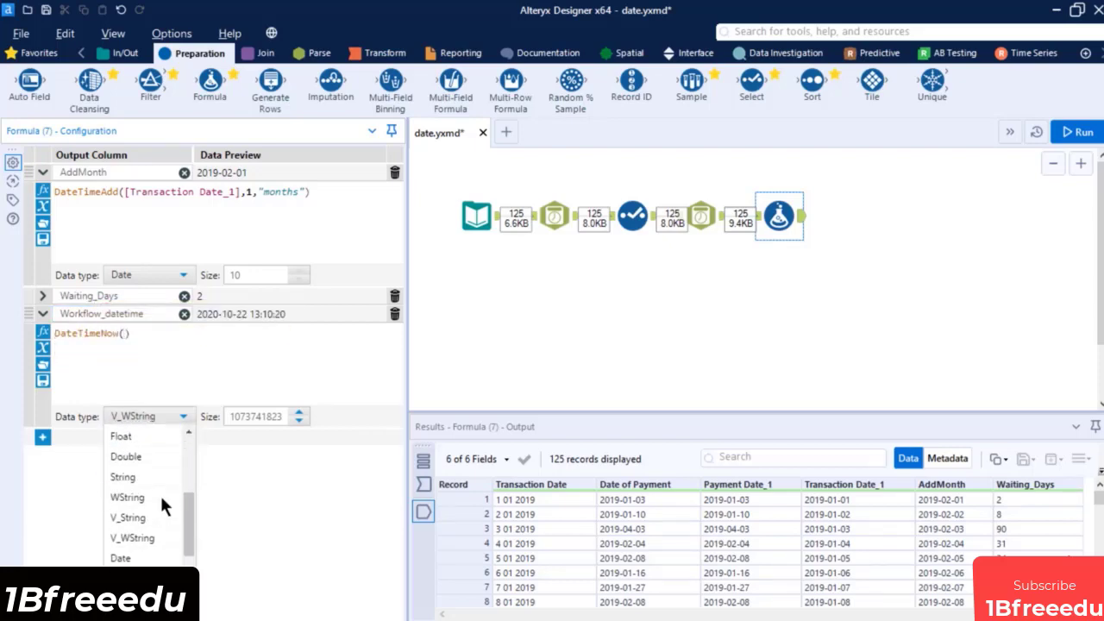
scroll(159, 493, "down", 1)
left_click(145, 557)
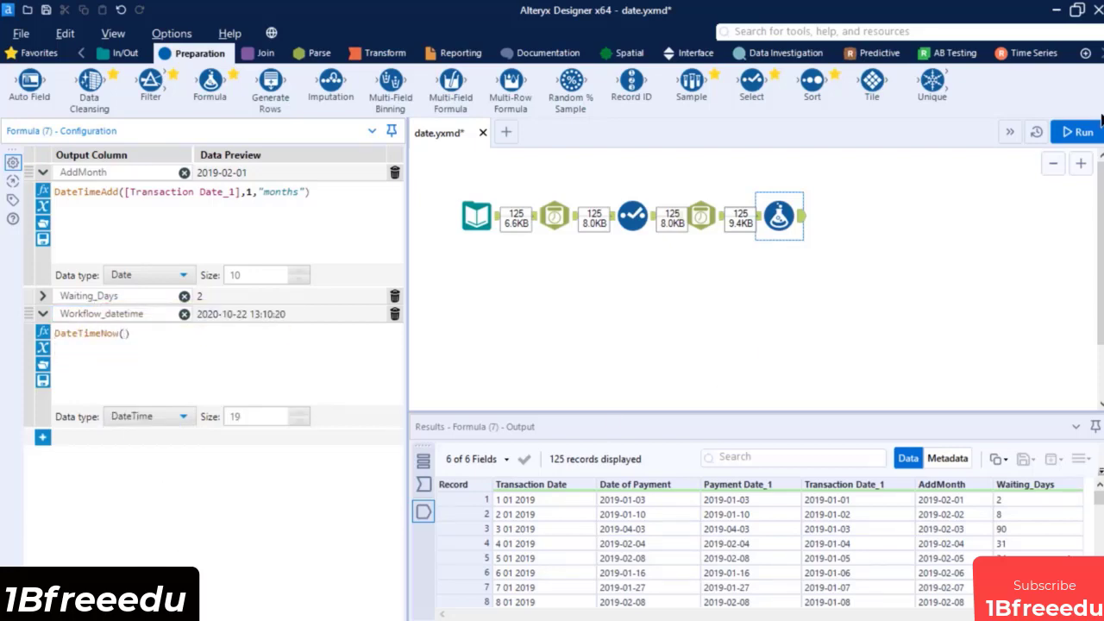
Step: Run the workflow and review the Workflow_datetime column across the output records
left_click(1078, 131)
key("Return")
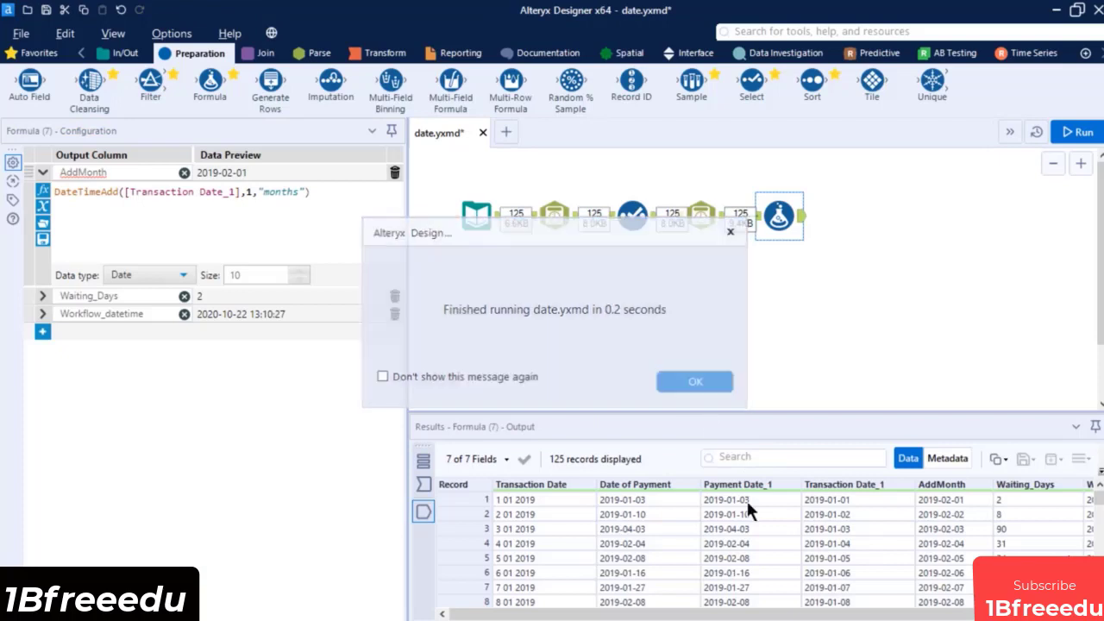
left_click_drag(826, 614, 953, 611)
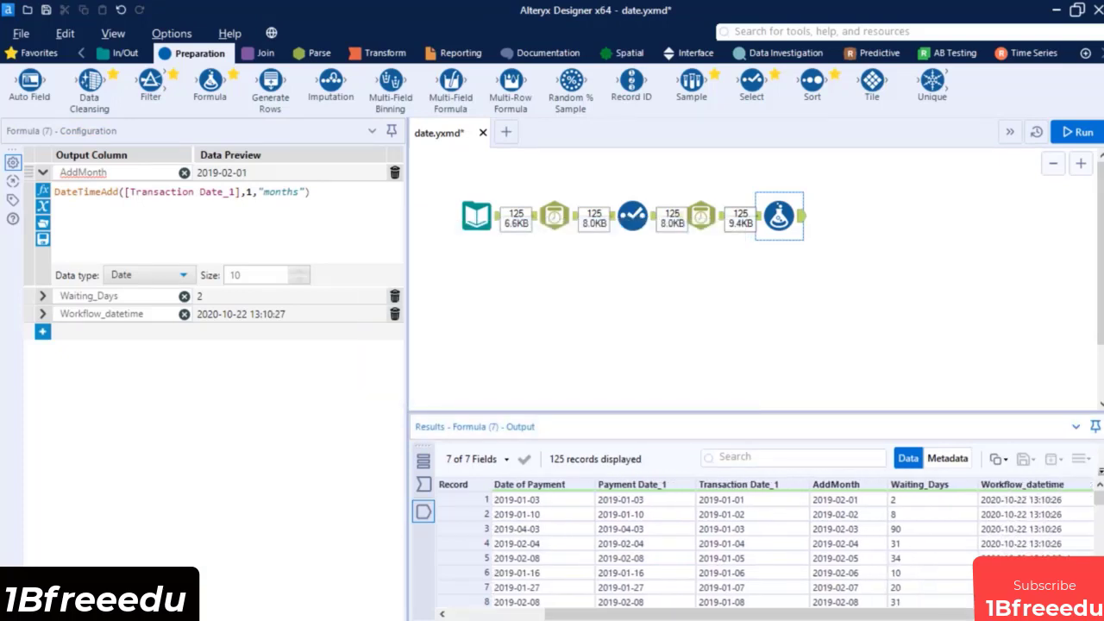
scroll(759, 543, "down", 20)
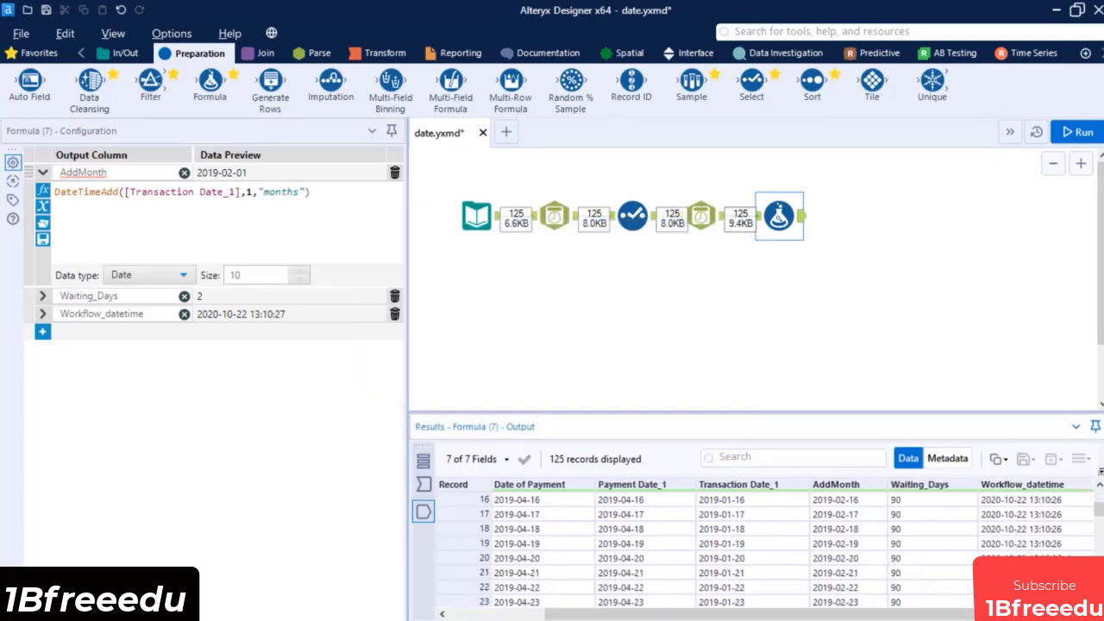
scroll(759, 543, "down", 2)
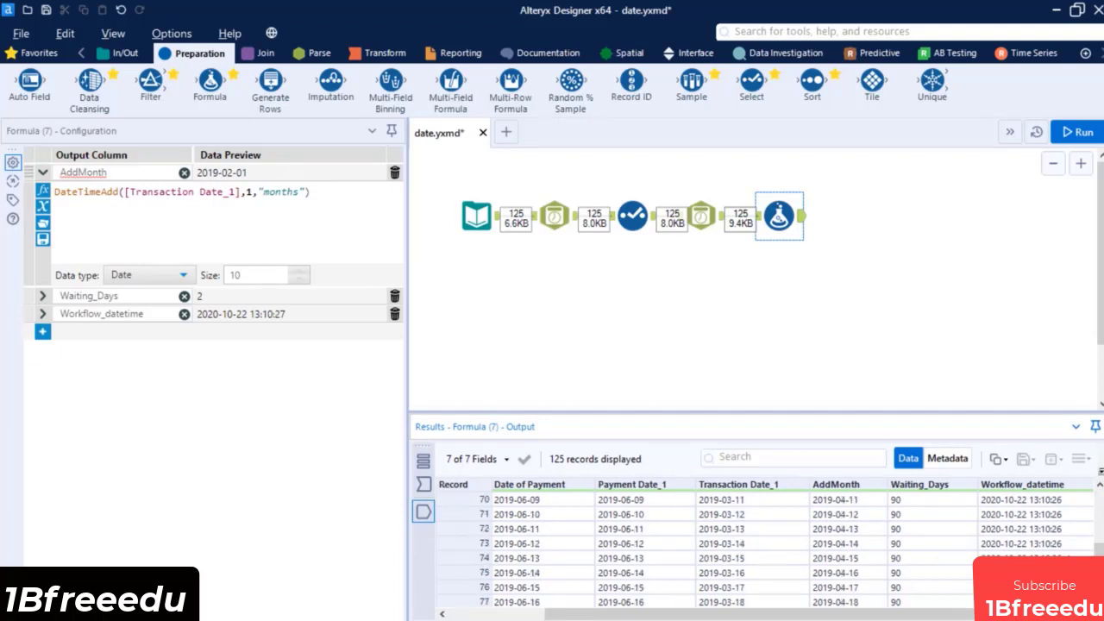
scroll(759, 543, "down", 11)
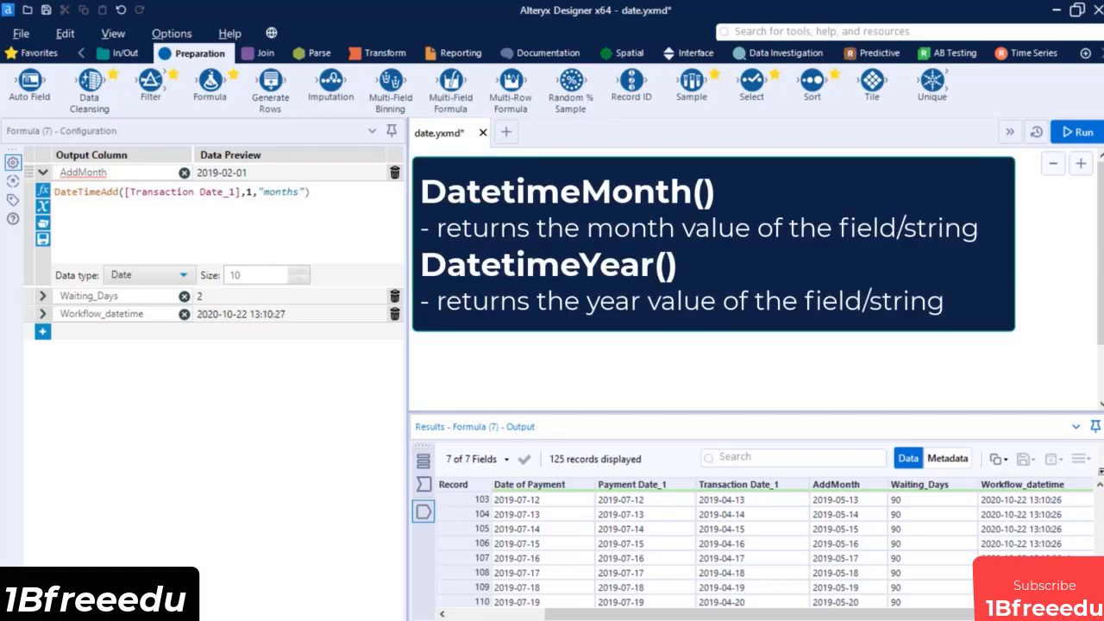
Step: Add two more output columns to the Formula tool, named Transaction Year and Transaction Month
left_click(43, 331)
left_click(70, 351)
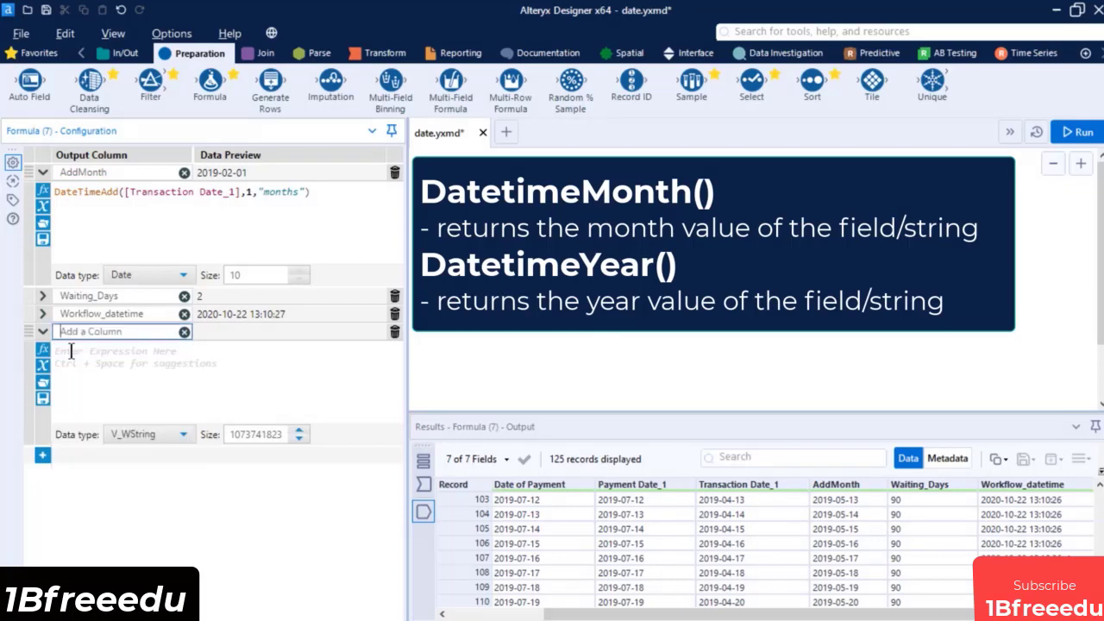
type("Transaction Y")
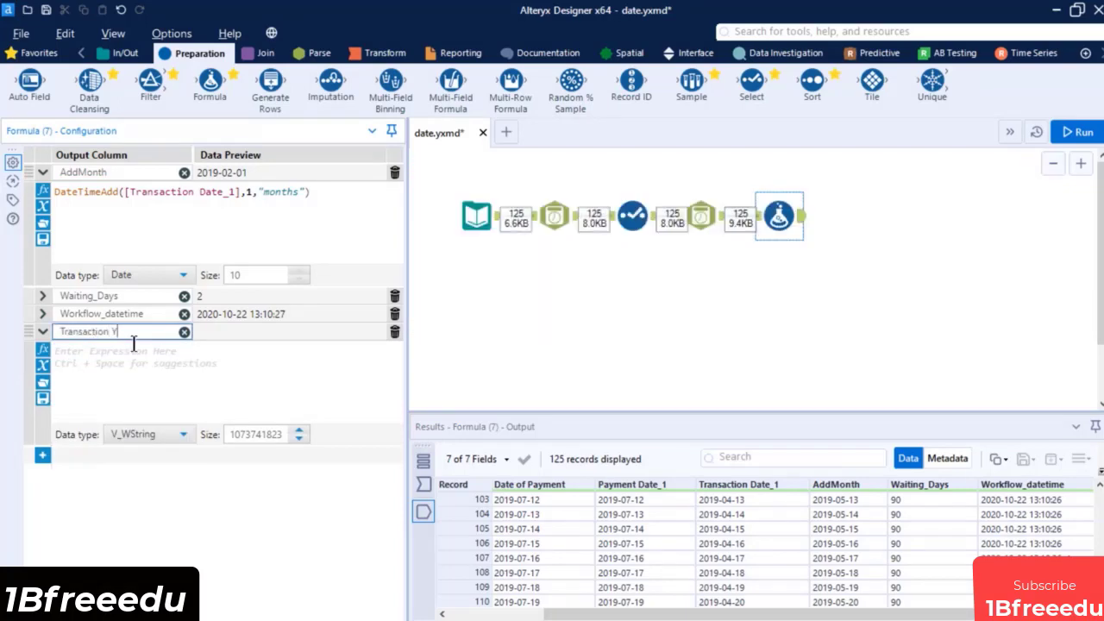
type("ear")
left_click(42, 455)
left_click(91, 467)
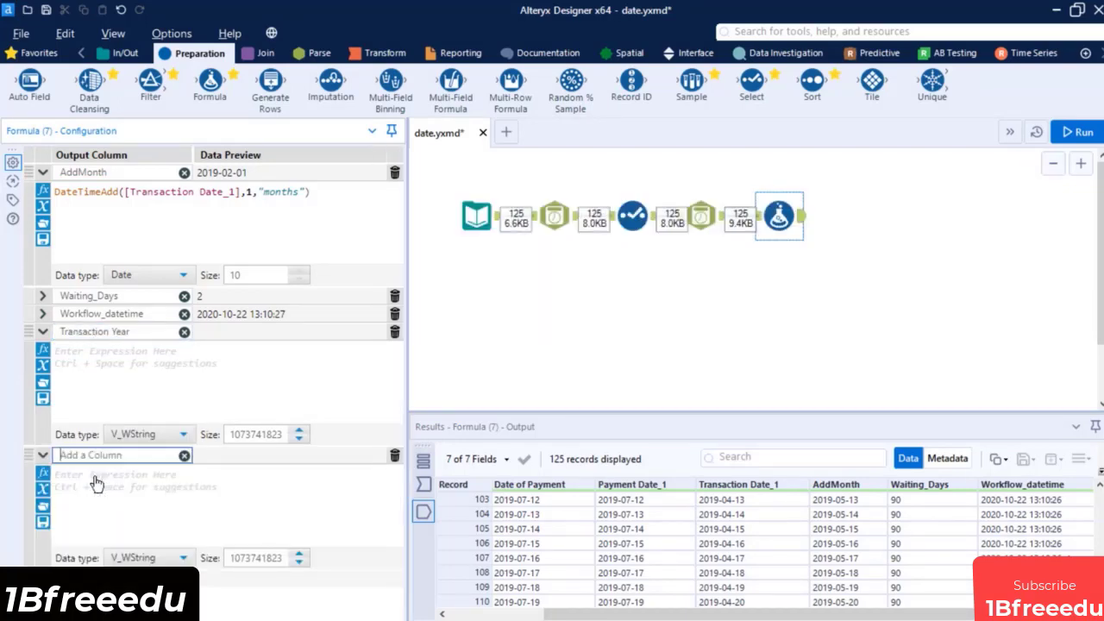
type("Transaction Month")
Step: Set the size of both the Transaction Year and Transaction Month columns to 25
double_click(282, 436)
type("25")
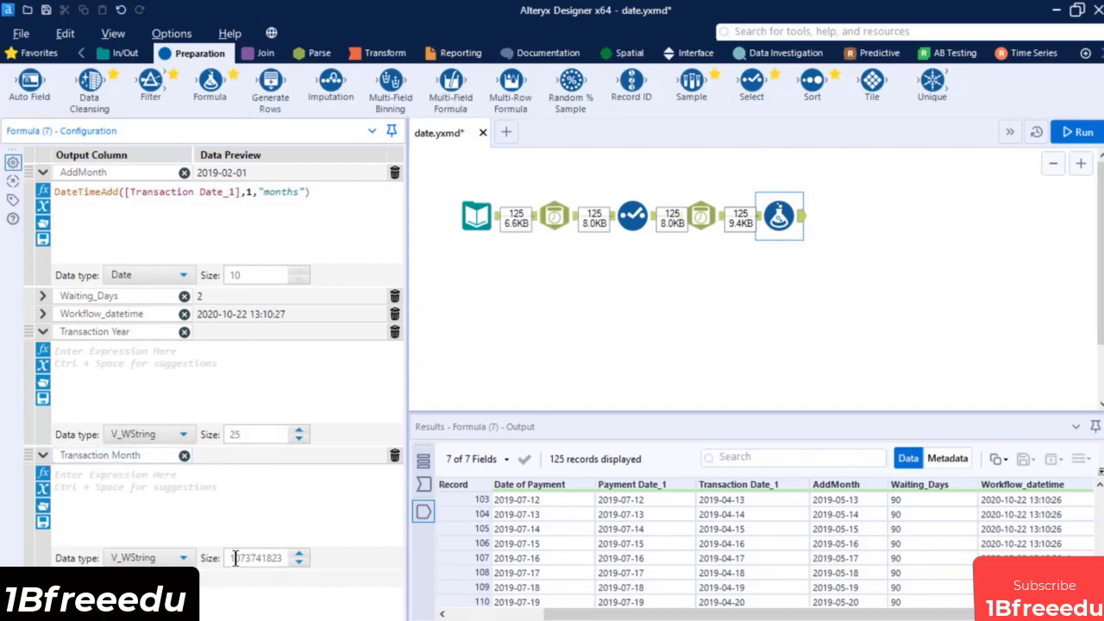
double_click(235, 558)
type("25")
Step: Set the Transaction Year expression to DateTimeYear([Transaction Date_1])
left_click(43, 351)
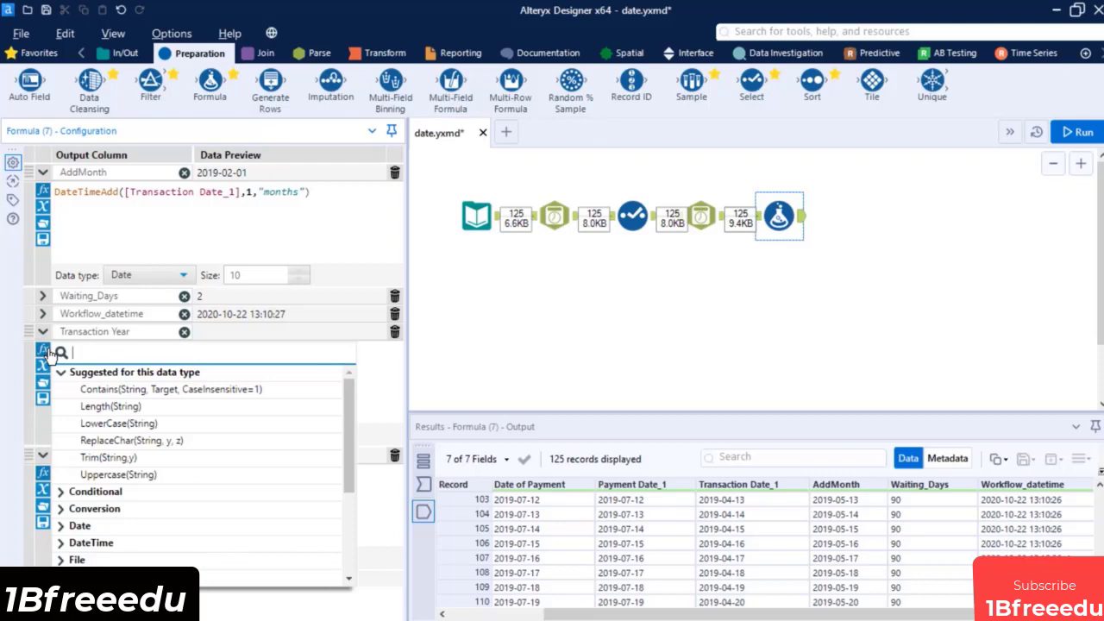
left_click(101, 549)
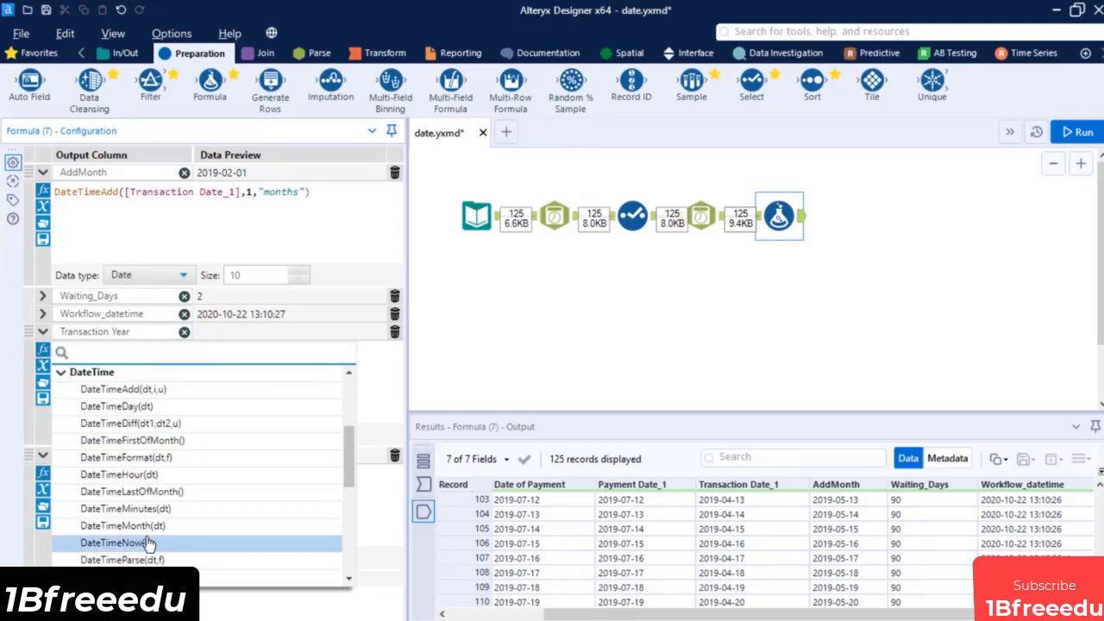
scroll(149, 539, "down", 5)
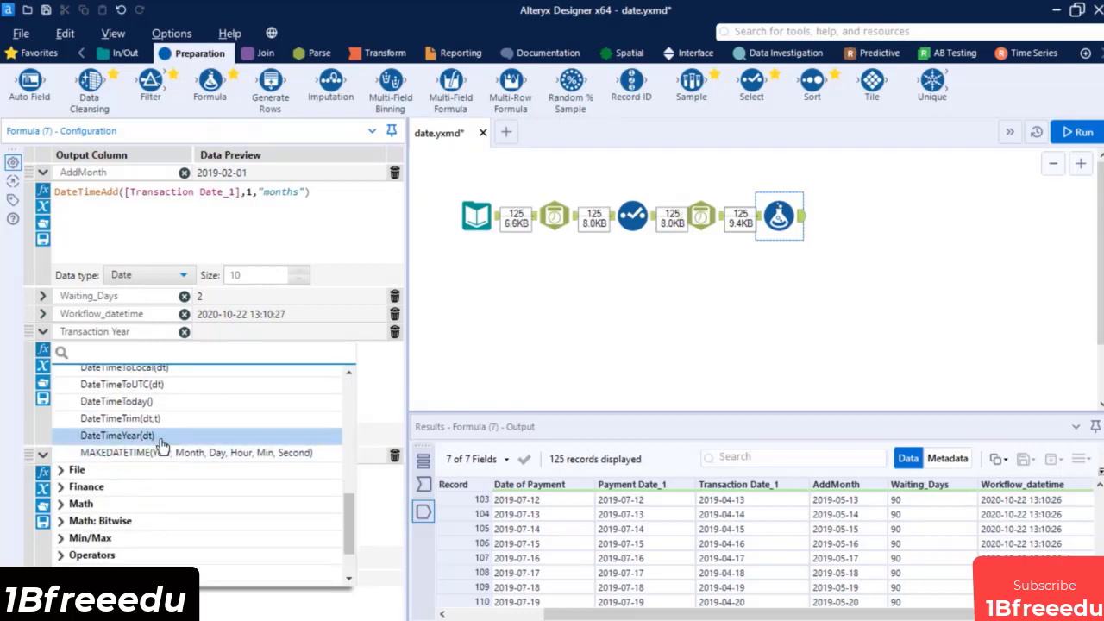
double_click(118, 436)
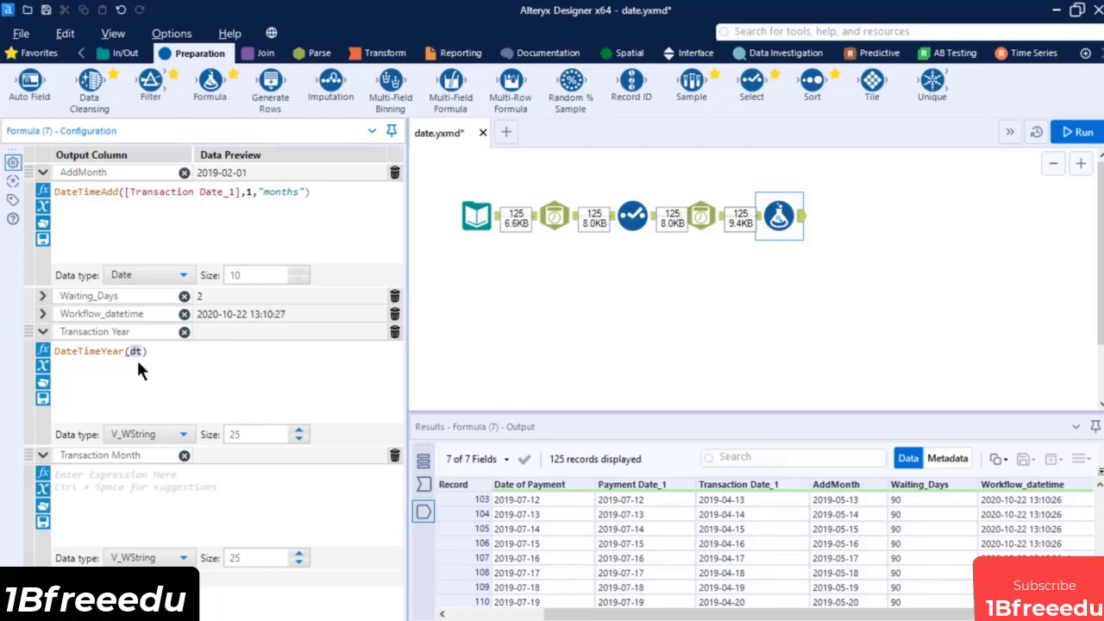
type("tra")
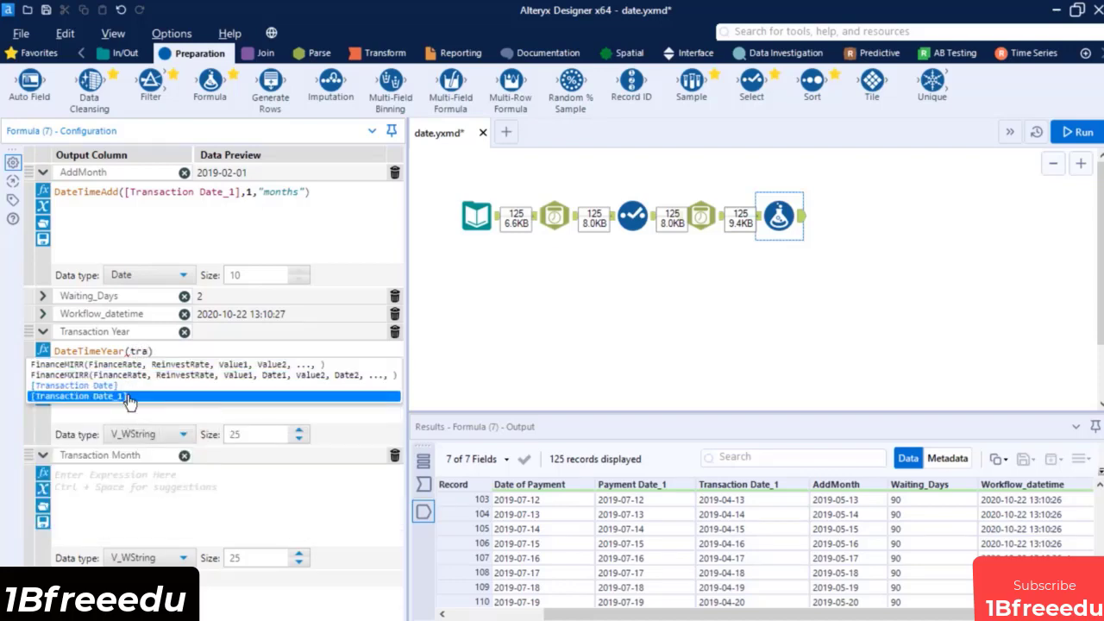
left_click(129, 396)
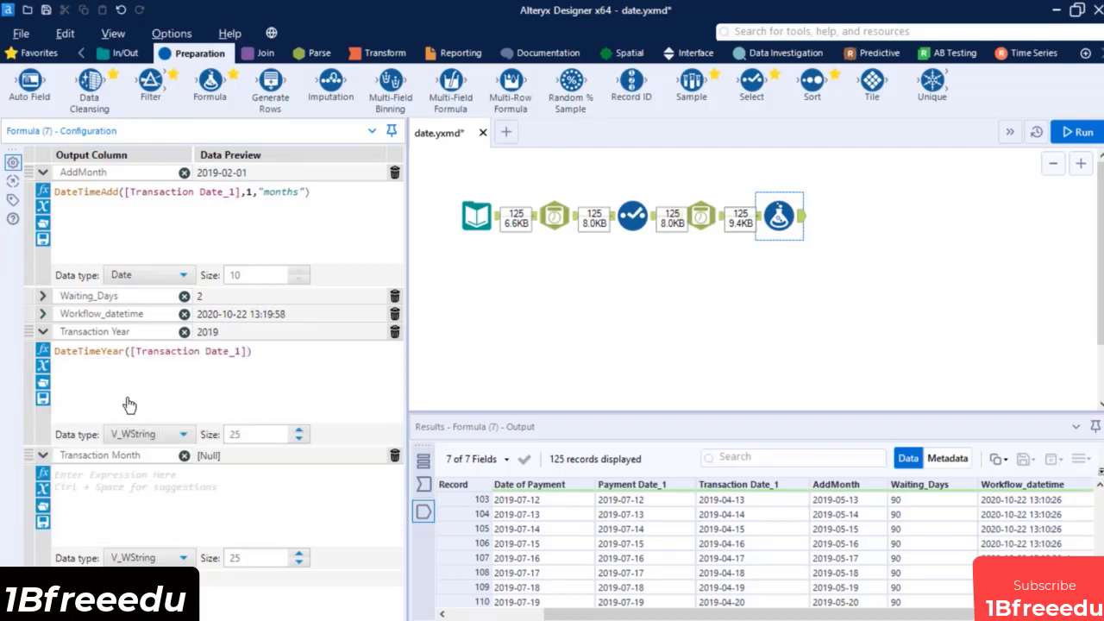
Step: Set the Transaction Month expression to DateTimeMonth([Transaction Date_1])
left_click(120, 487)
type("dateti")
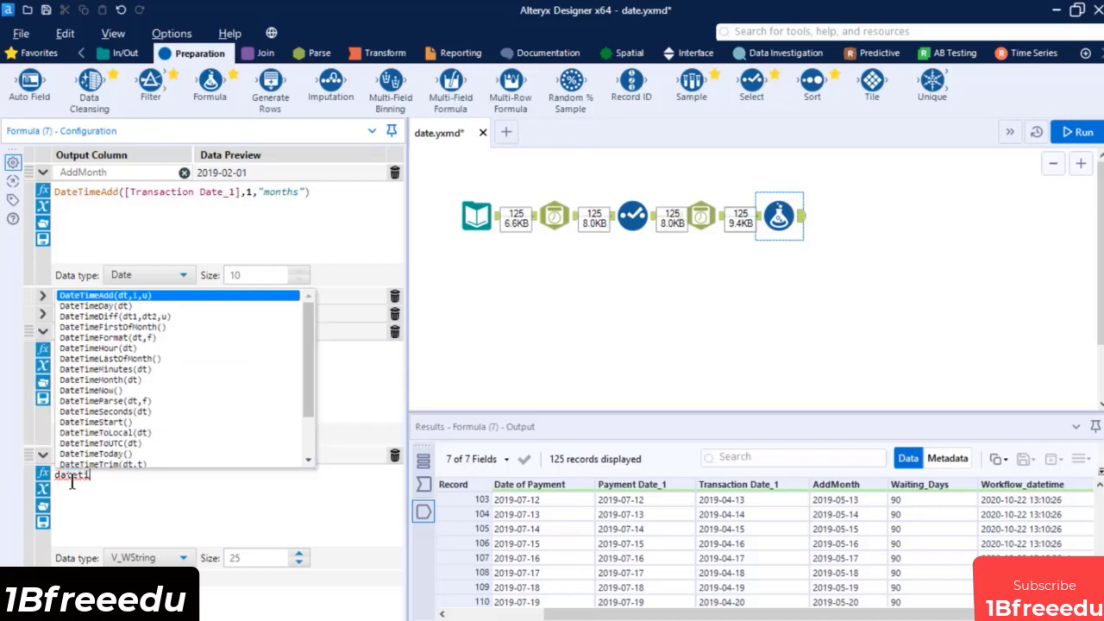
type("mem")
key("Down")
key("Return")
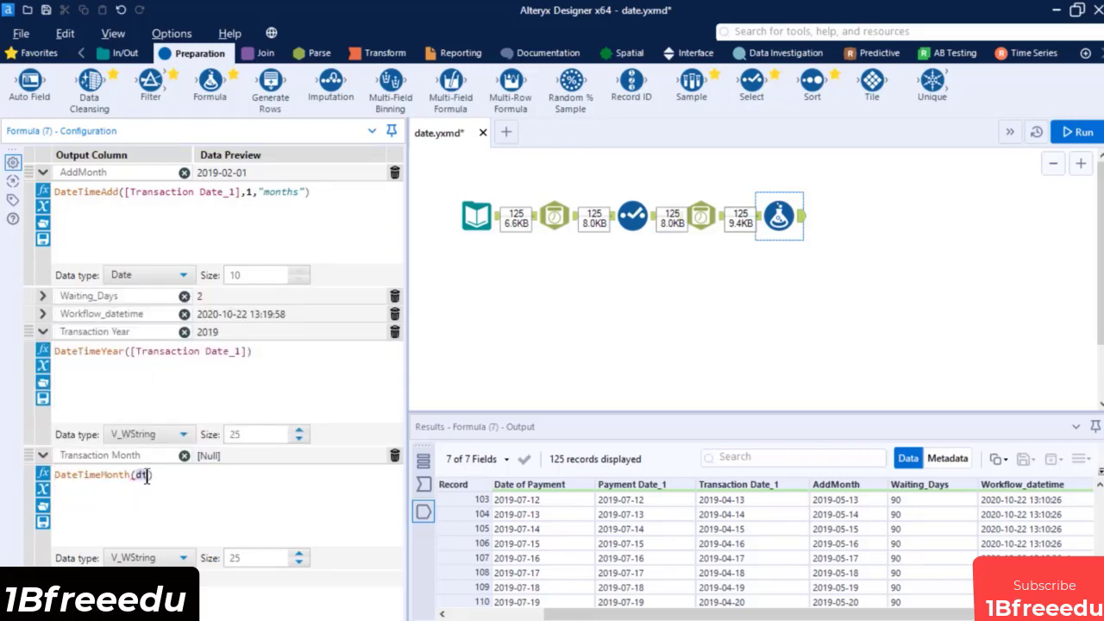
type("tra")
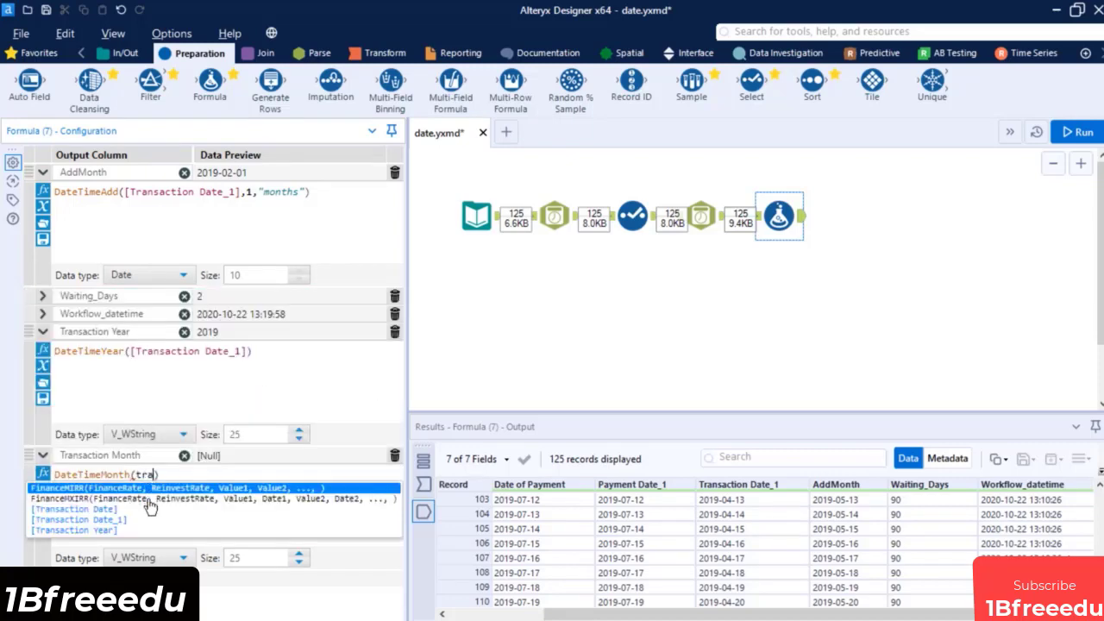
key("Down")
key("Down")
key("Down")
key("Return")
Step: Run the workflow and review the Transaction Year and Transaction Month columns in the output
left_click(1079, 134)
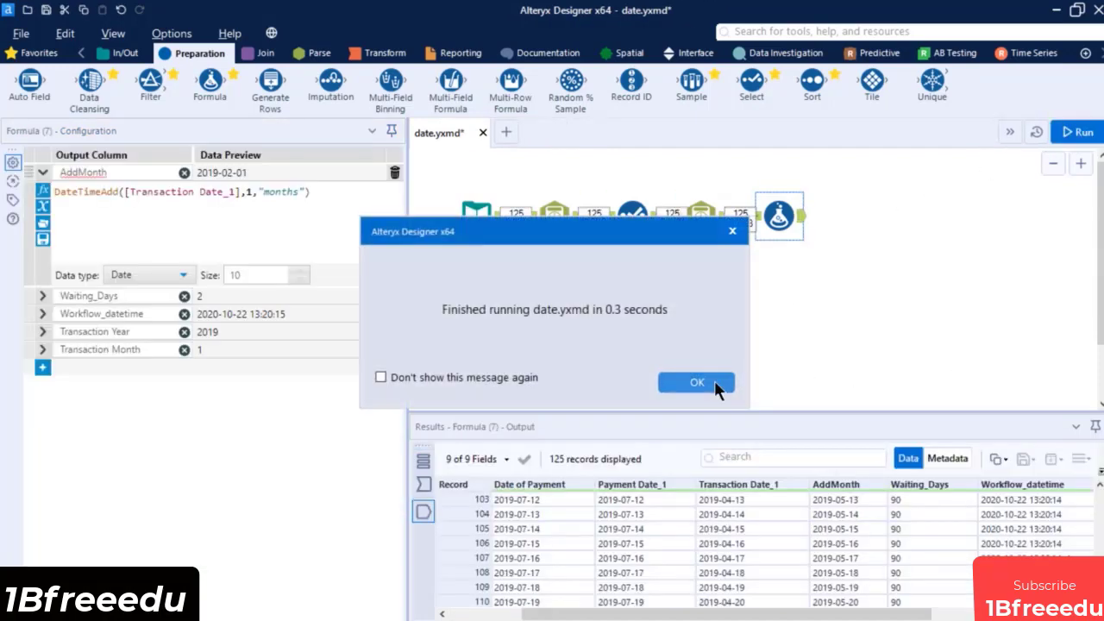
left_click(697, 382)
left_click_drag(883, 613, 1035, 614)
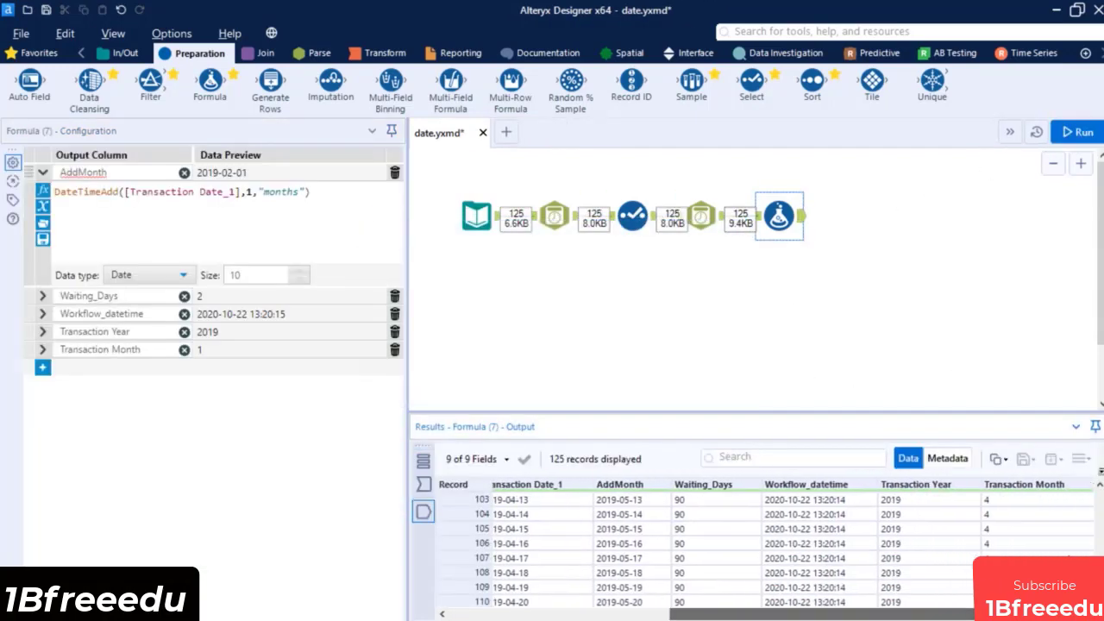
scroll(1049, 517, "up", 20)
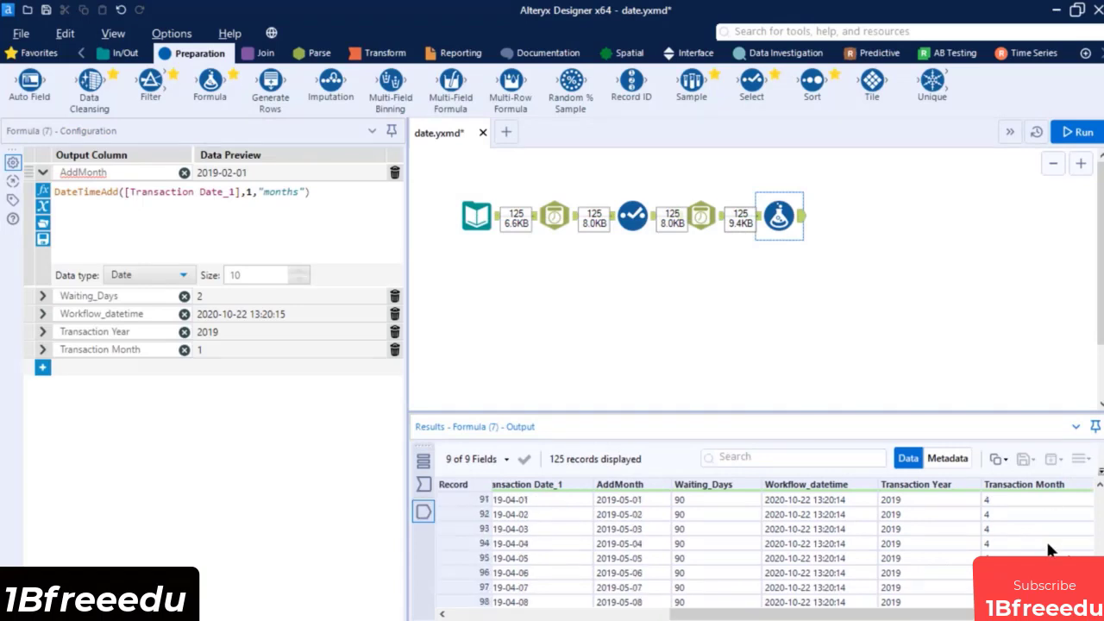
scroll(1049, 550, "up", 6)
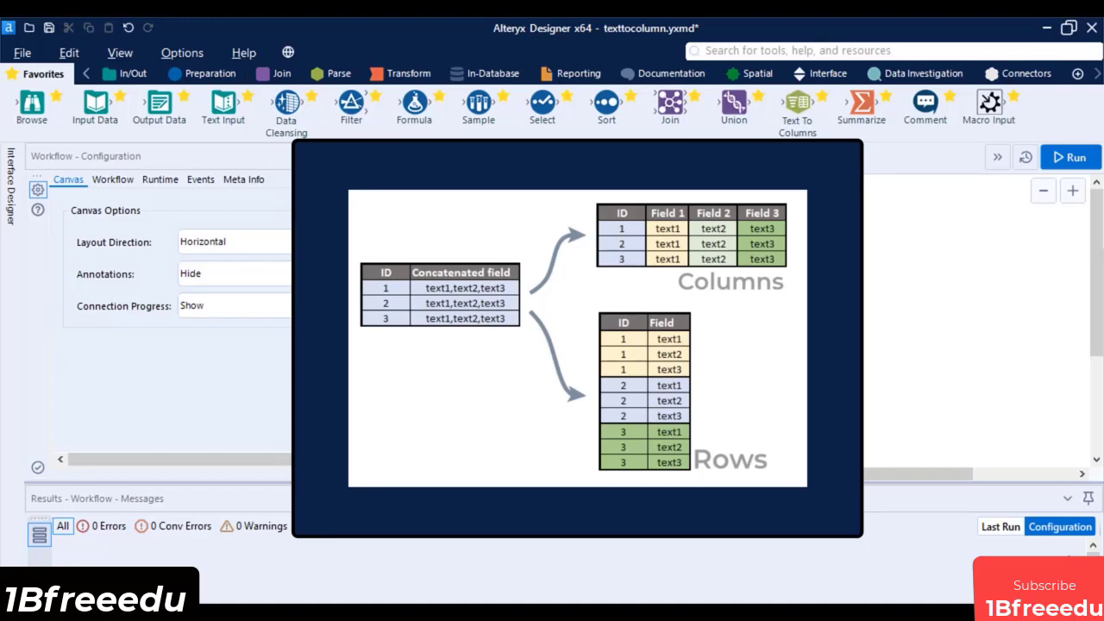
Step: In the texttocolumn.yxmd workflow, add a Text To Columns tool connected to the plants.xlsx Input Data tool
left_click(431, 255)
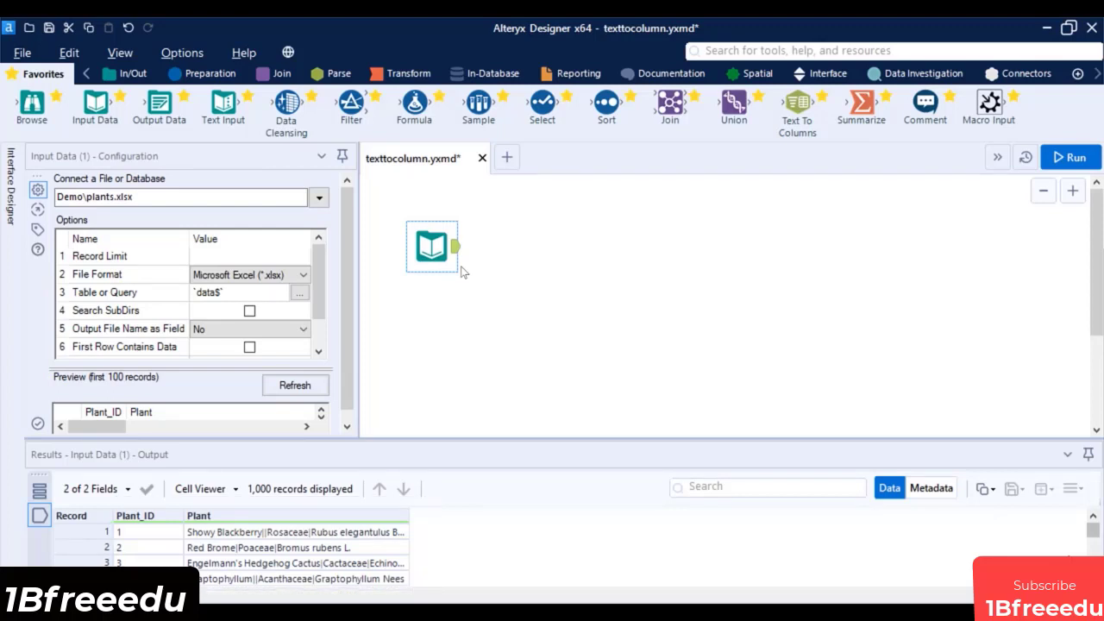
left_click(341, 78)
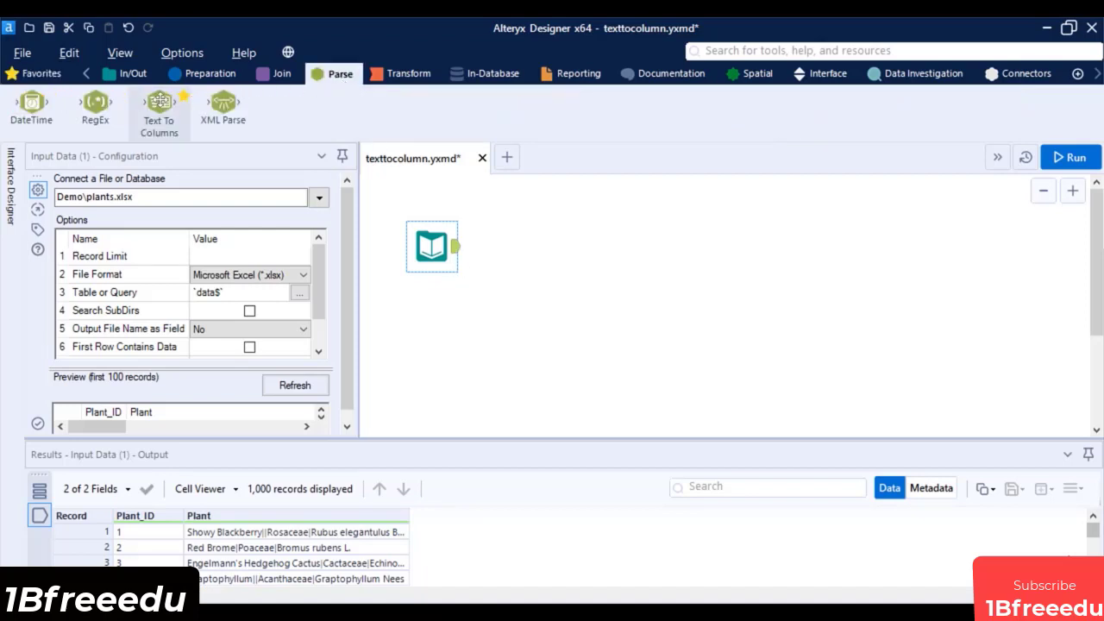
left_click_drag(160, 101, 600, 289)
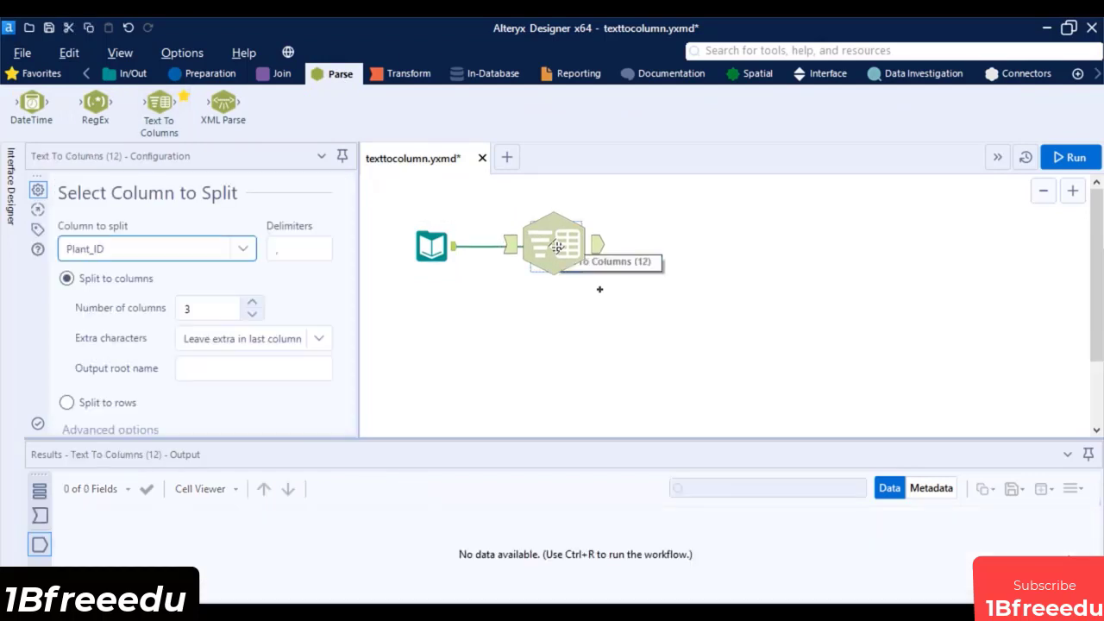
Step: Set the Text To Columns tool to split the Plant column using the | delimiter
left_click(243, 250)
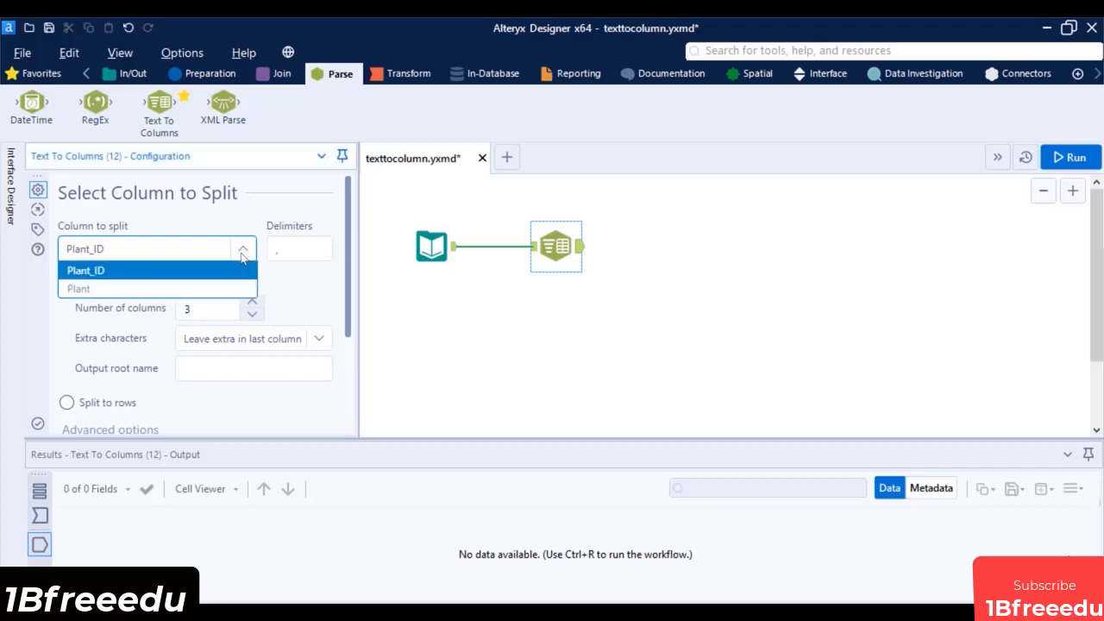
left_click(164, 289)
left_click(299, 250)
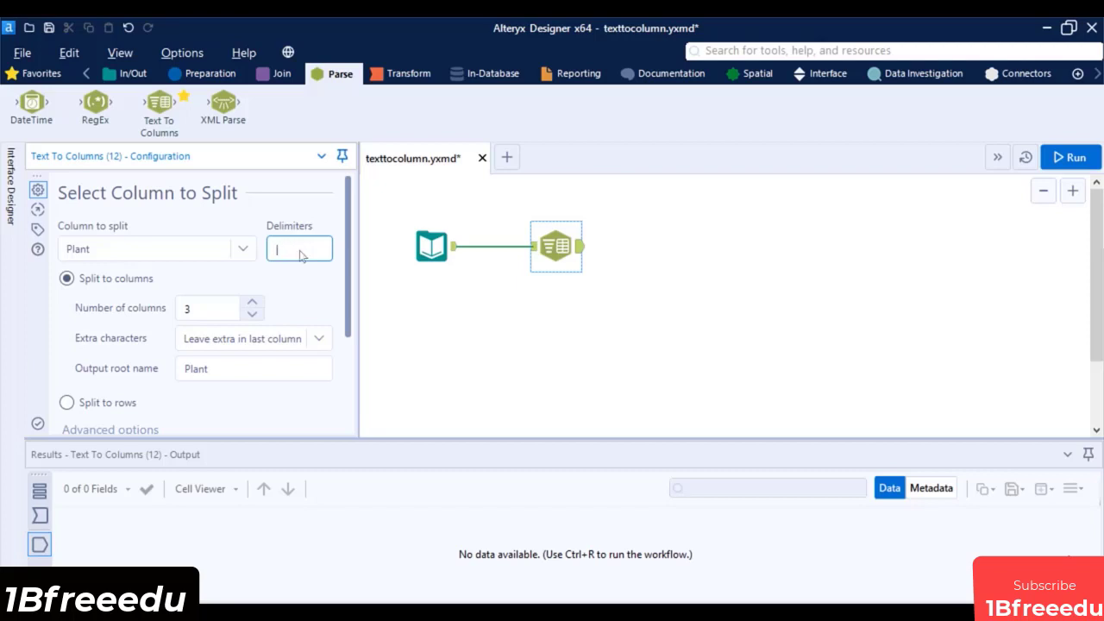
left_click(304, 284)
key("Tab")
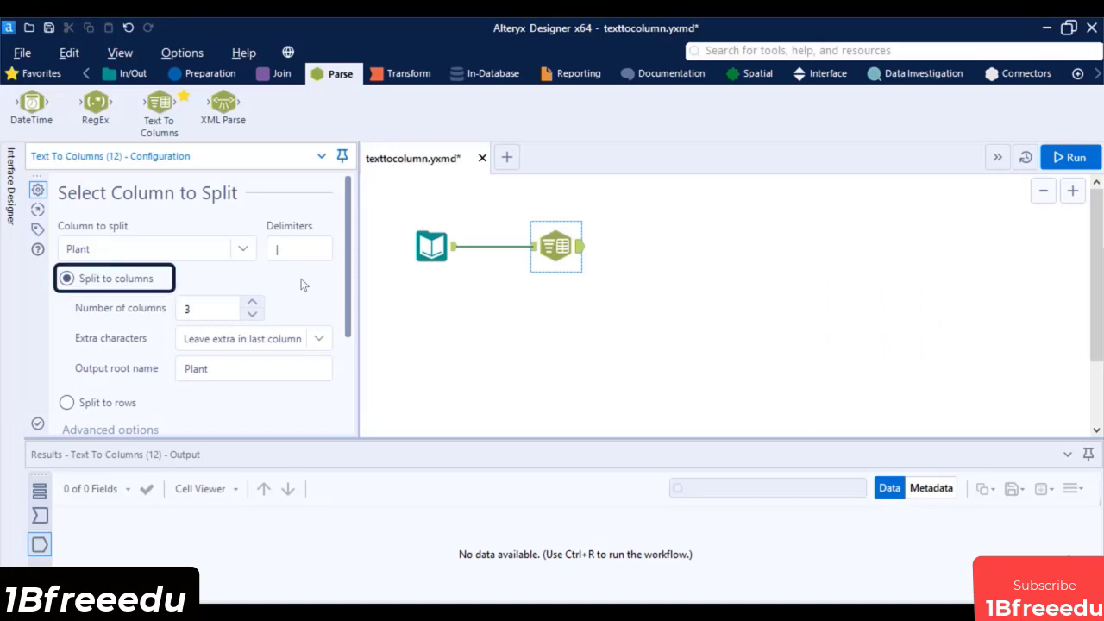
Step: Set the Text To Columns tool's number of columns to 3 for the split to columns
key("Tab")
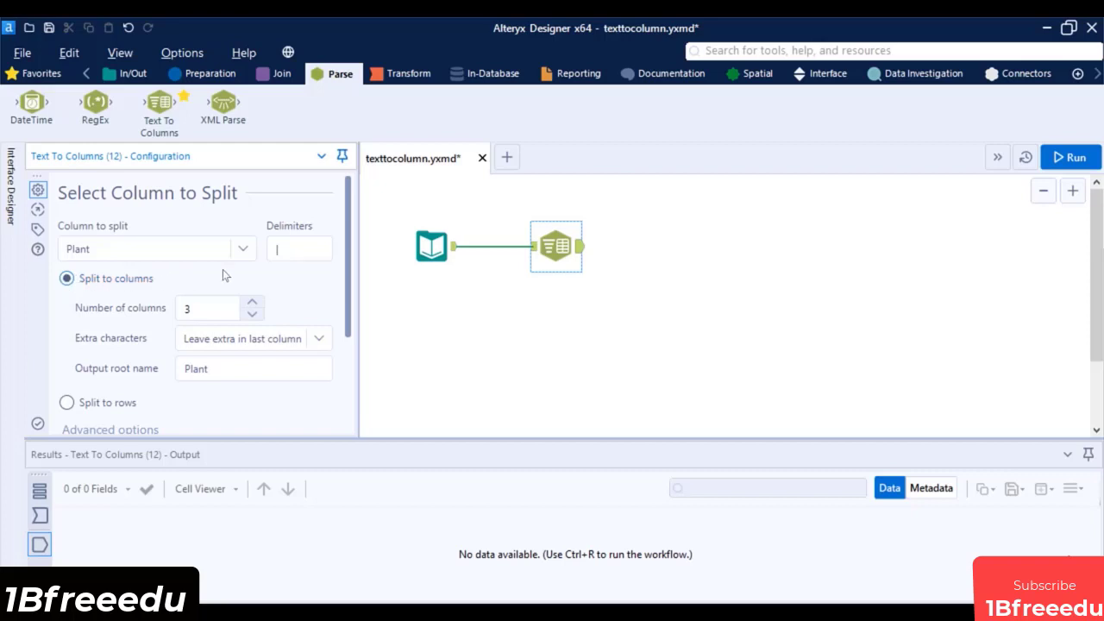
left_click(200, 315)
double_click(200, 314)
type("3")
left_click(296, 299)
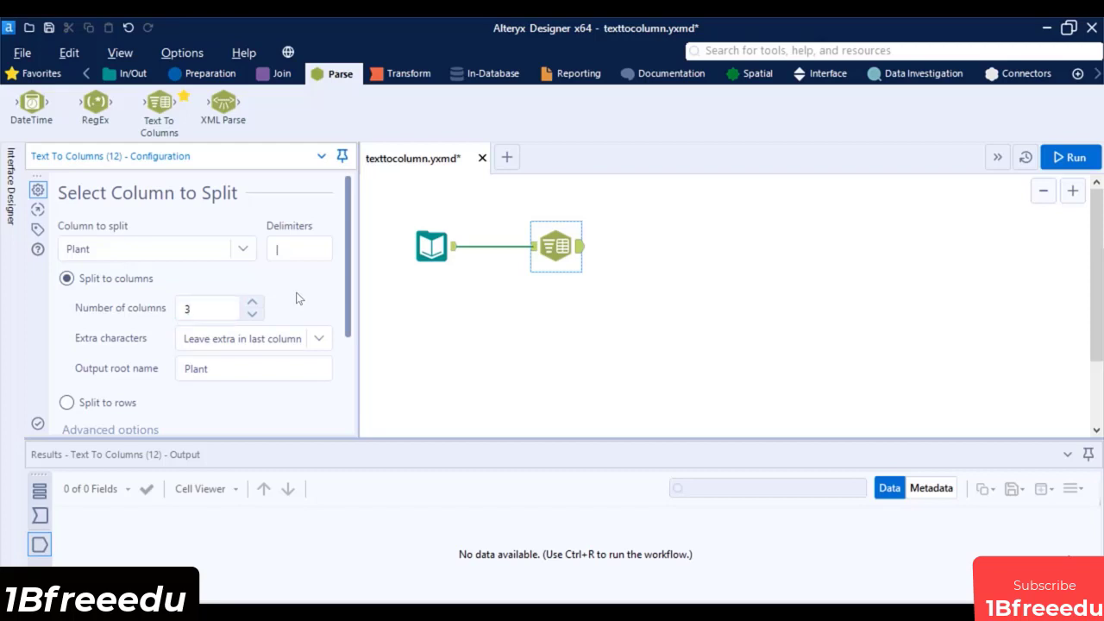
Step: Set Extra characters to Leave extra in last column and run the workflow
left_click(325, 342)
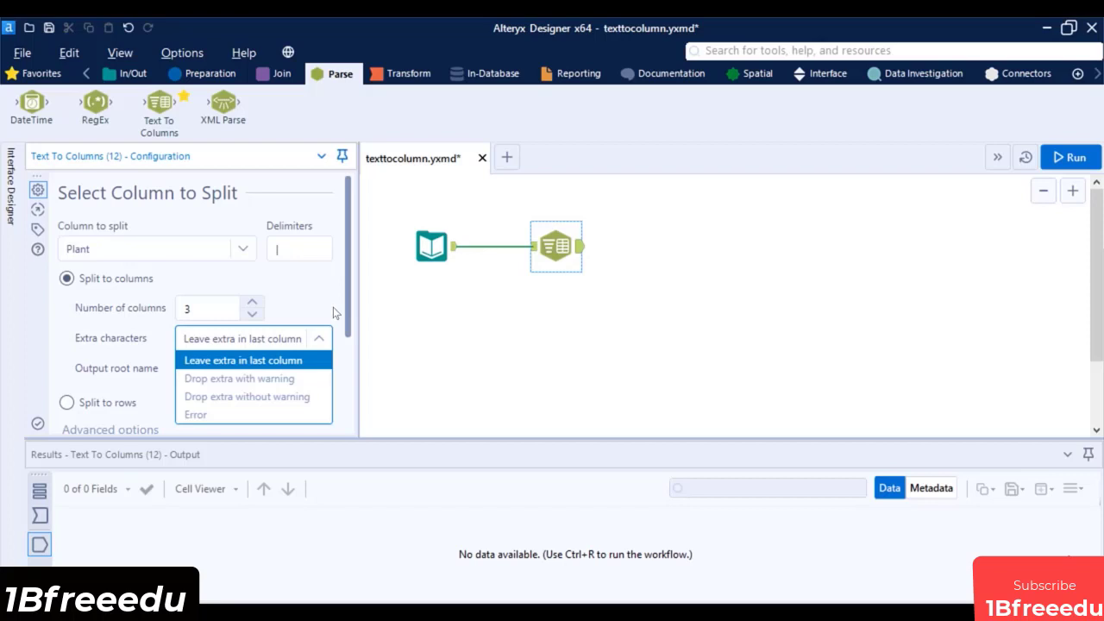
key("Down")
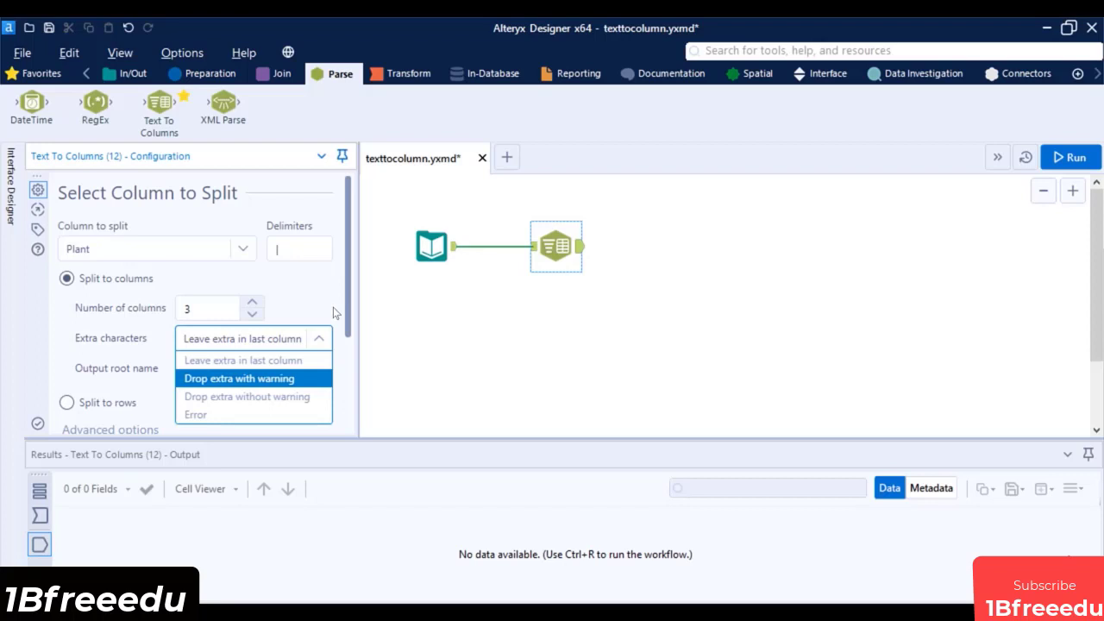
key("Down")
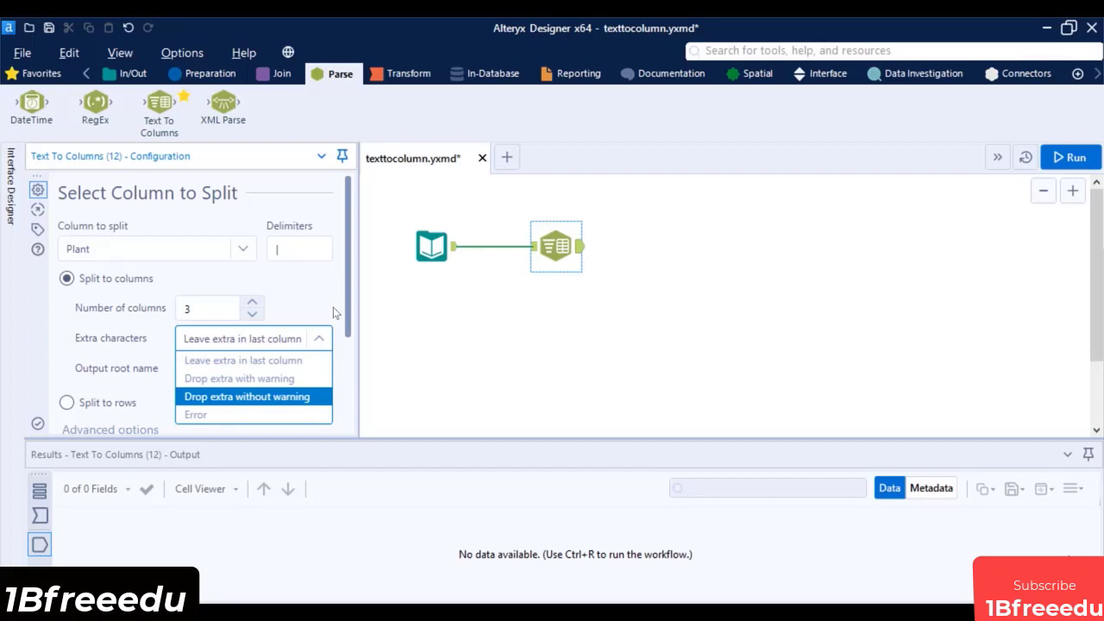
key("Down")
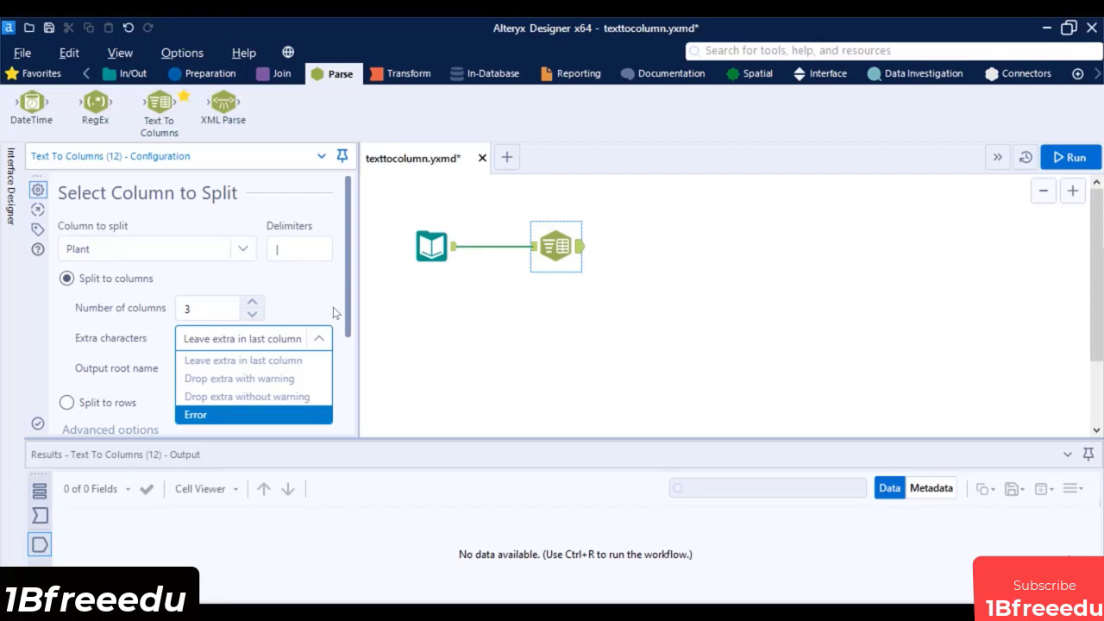
left_click(294, 361)
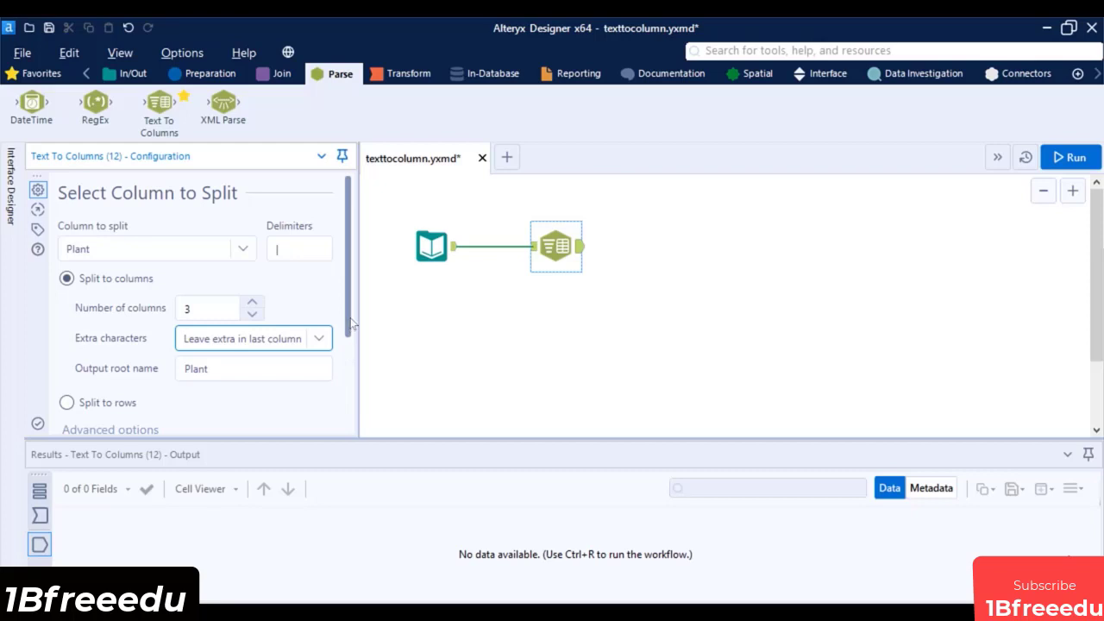
left_click_drag(352, 323, 356, 428)
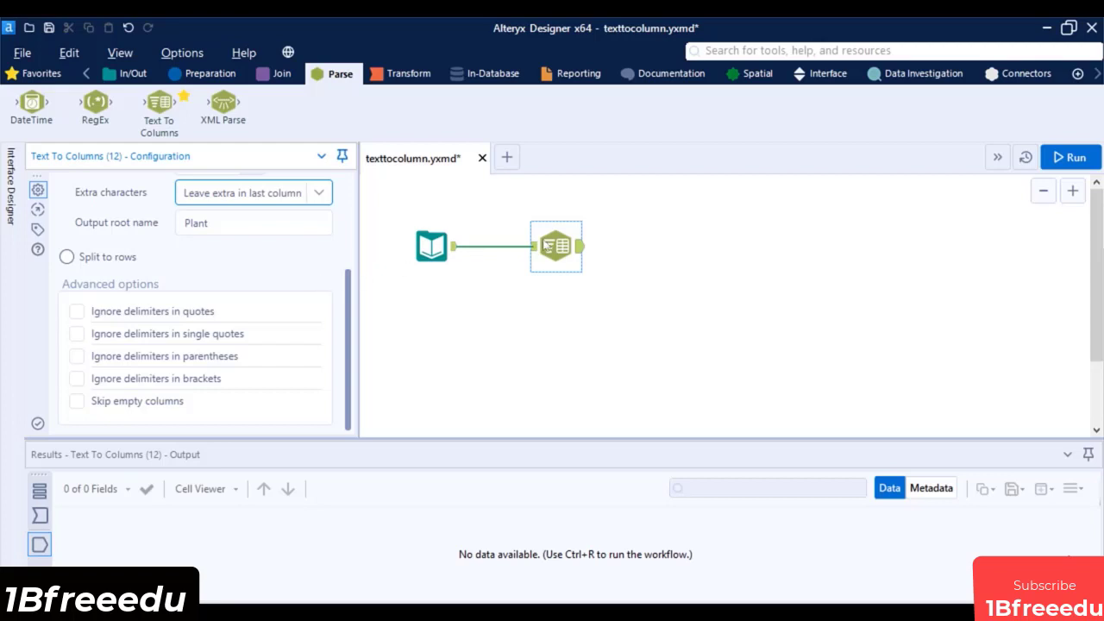
left_click(1059, 158)
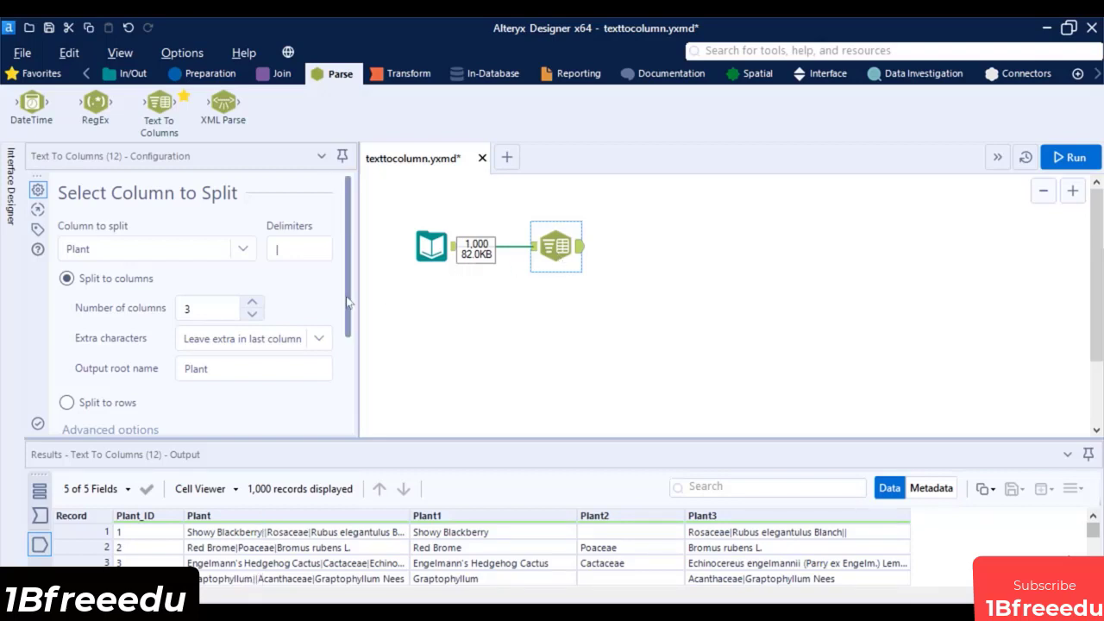
Step: Enable the advanced option Skip empty columns in the Text To Columns tool and rerun the workflow
left_click_drag(350, 303, 345, 400)
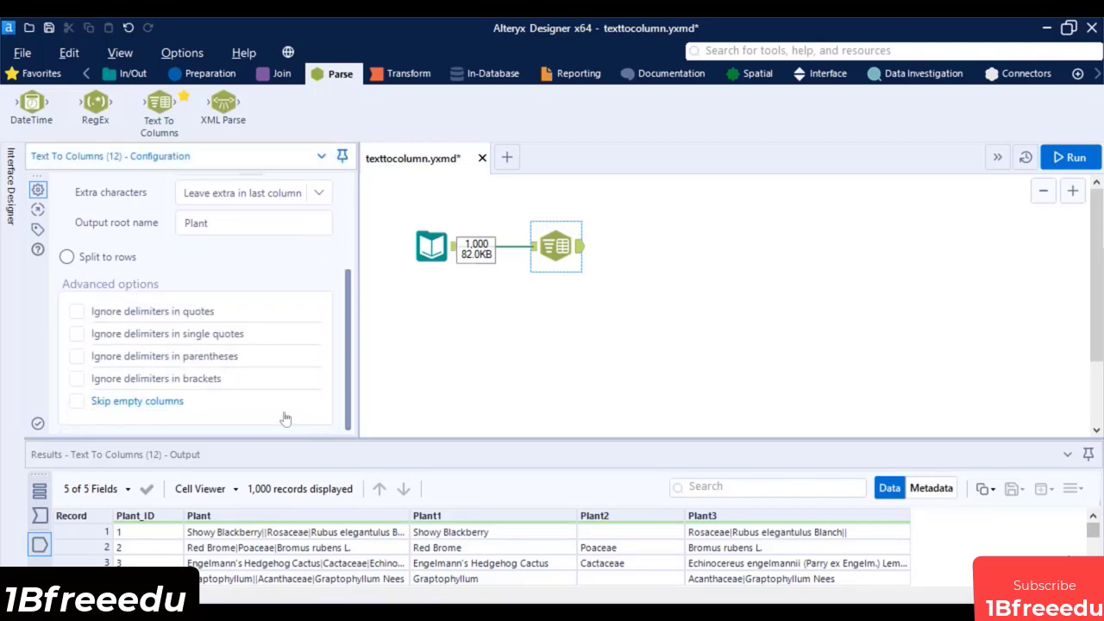
left_click(77, 402)
left_click(1056, 163)
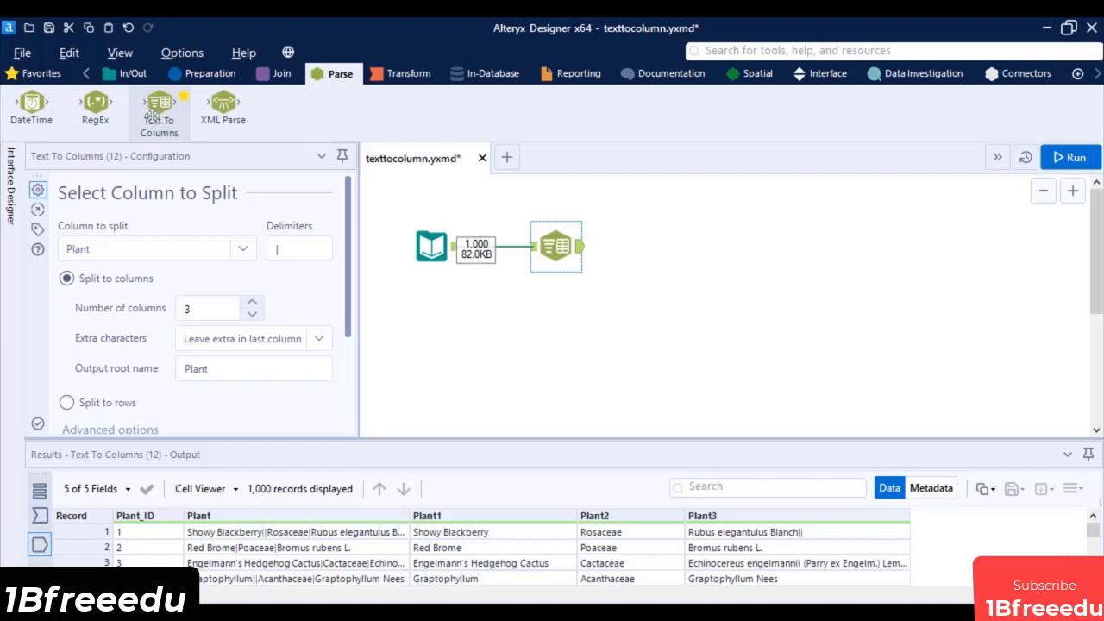
Step: Add a second Text To Columns tool connected to the Input Data tool, splitting the Plant column with the | delimiter
left_click_drag(155, 117, 557, 309)
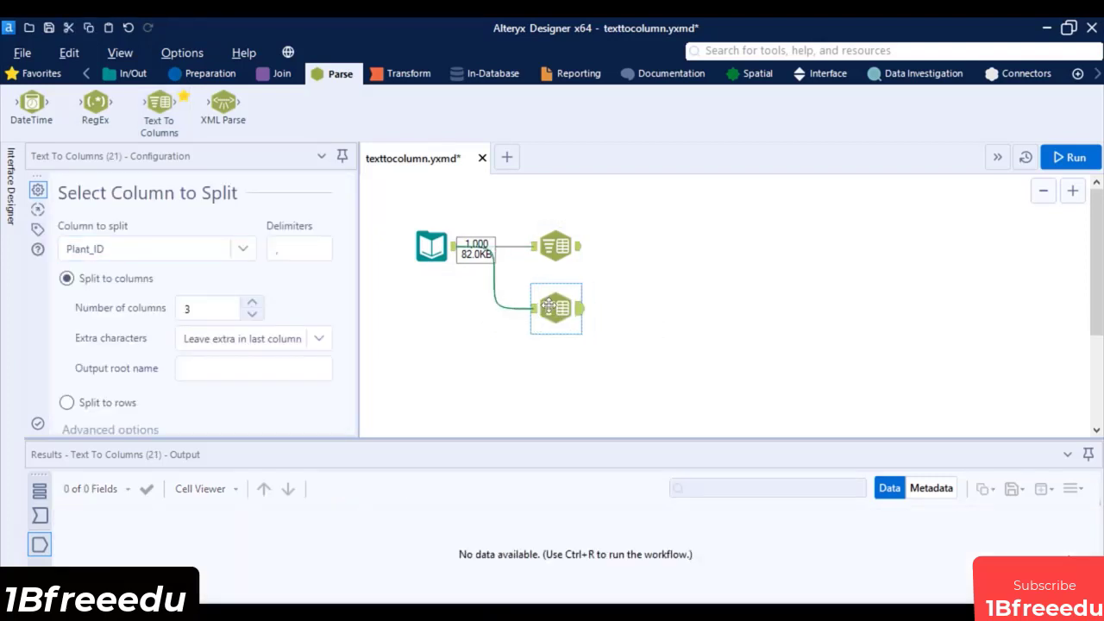
left_click(242, 251)
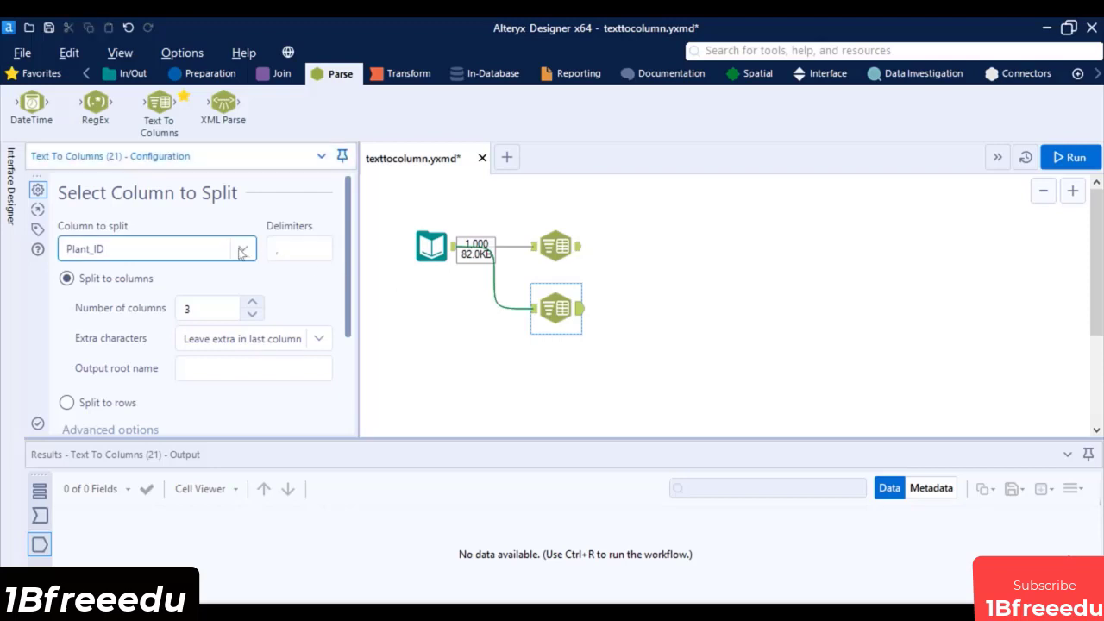
left_click(242, 251)
left_click(207, 288)
left_click(297, 249)
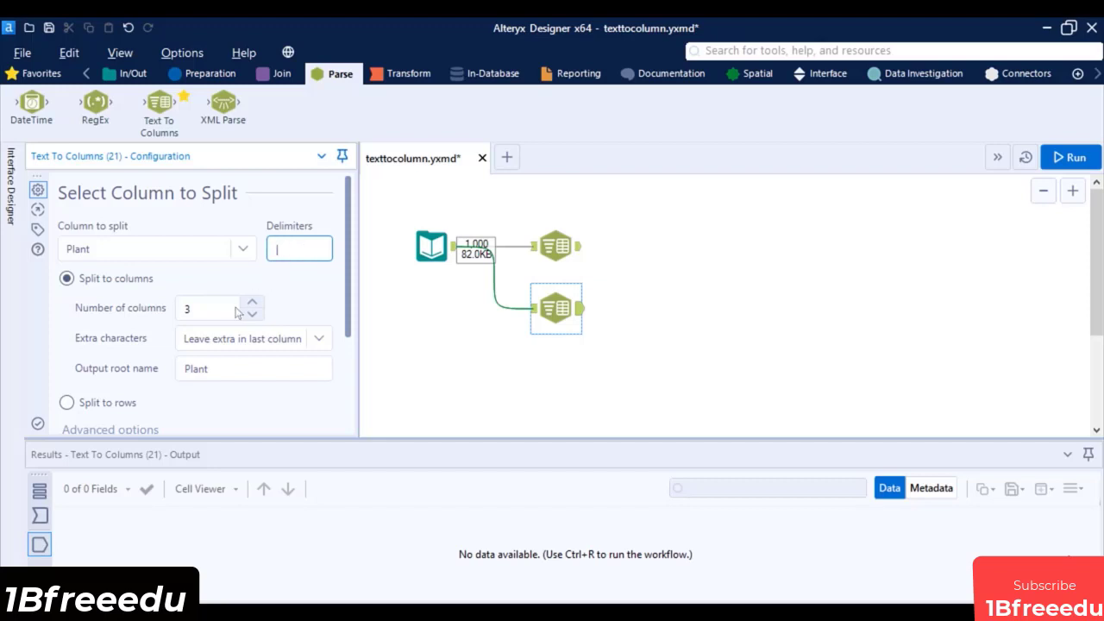
Step: Set the second Text To Columns tool to Split to rows with Skip empty columns enabled, and run the workflow
left_click(129, 404)
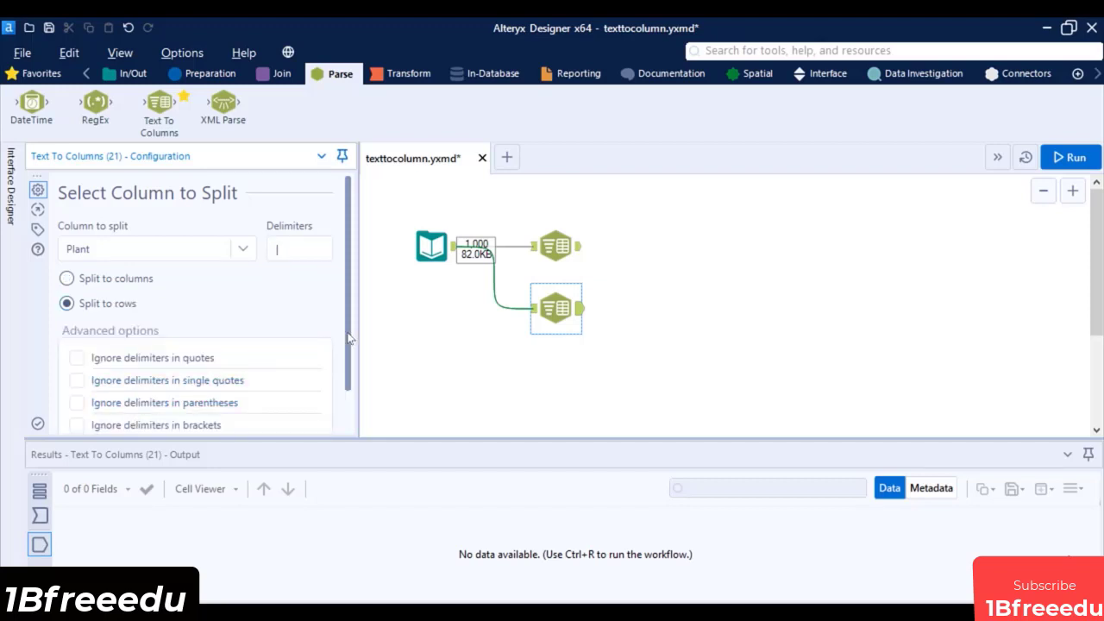
scroll(349, 338, "down", 1)
left_click(176, 402)
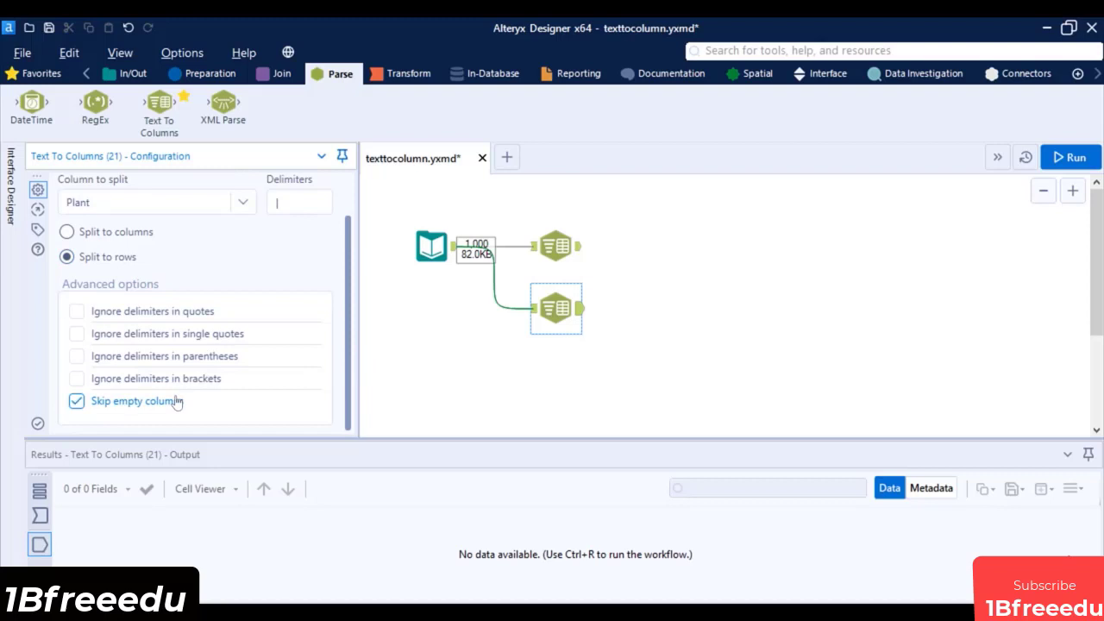
left_click(1054, 162)
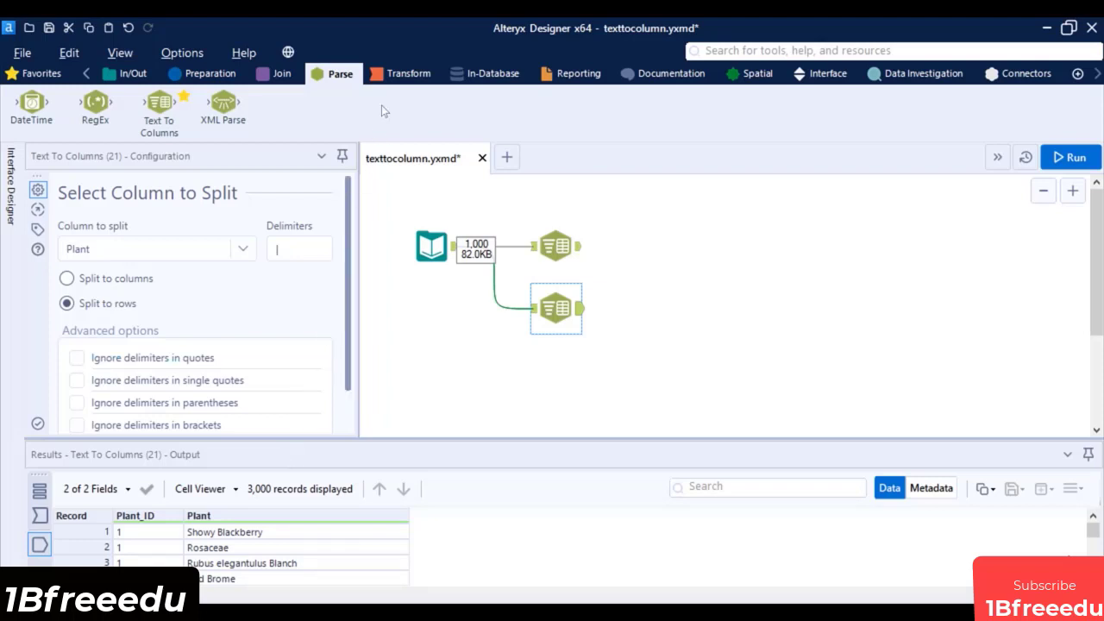
Step: Add a Summarize tool after the second Text To Columns tool and group by the Plant_ID field
left_click(389, 74)
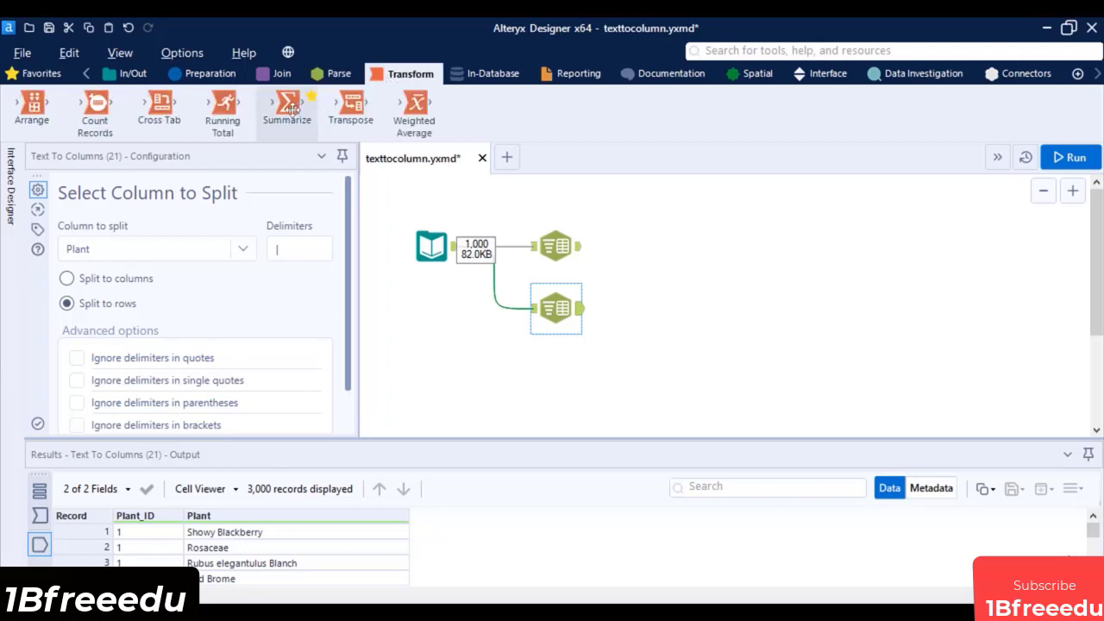
left_click_drag(286, 108, 648, 309)
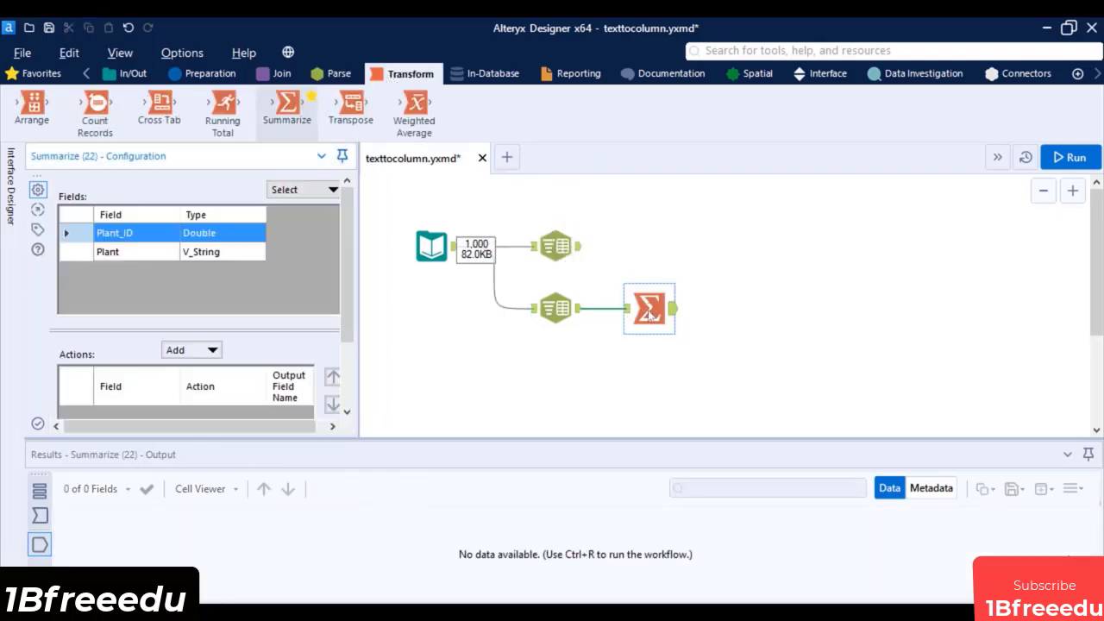
left_click(204, 352)
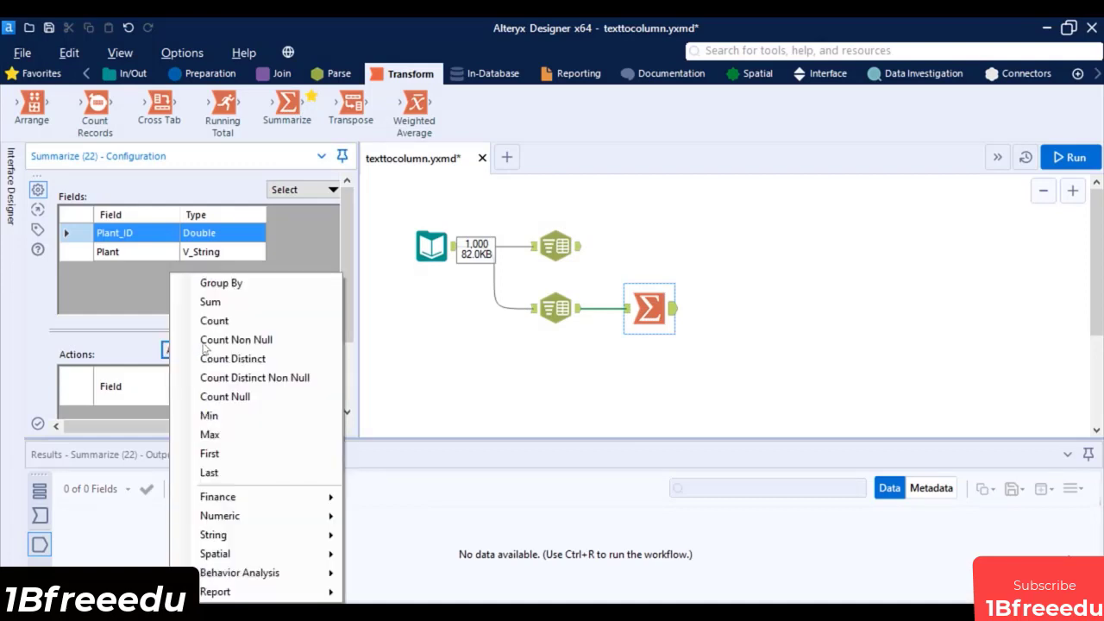
left_click(237, 284)
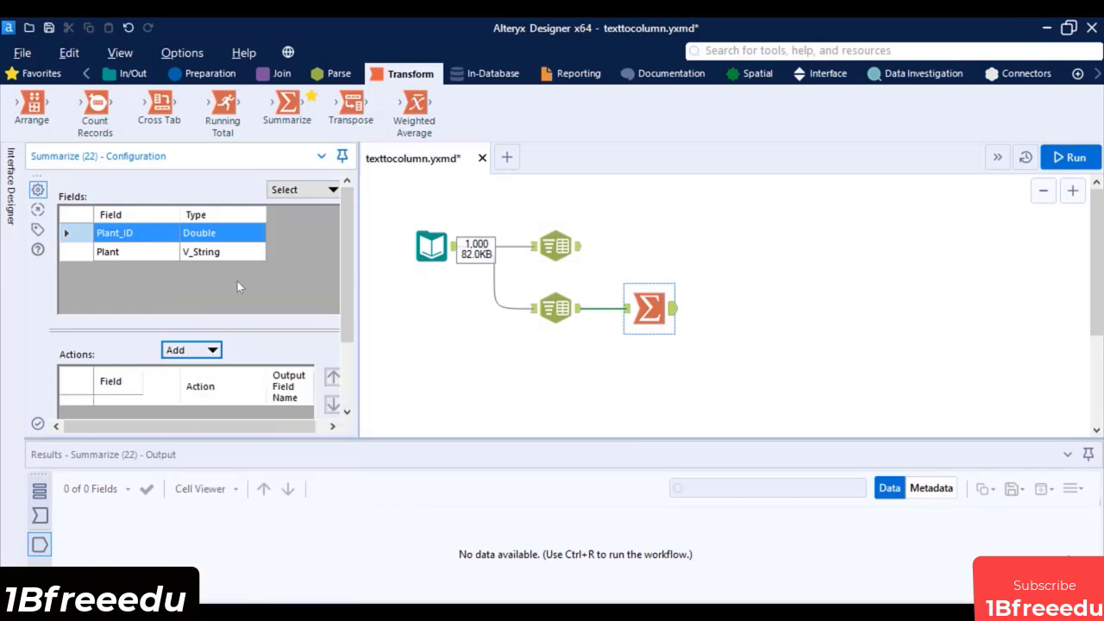
Step: Add a Count action for the Plant field, run the workflow, and review the Summarize tool's output
left_click(136, 254)
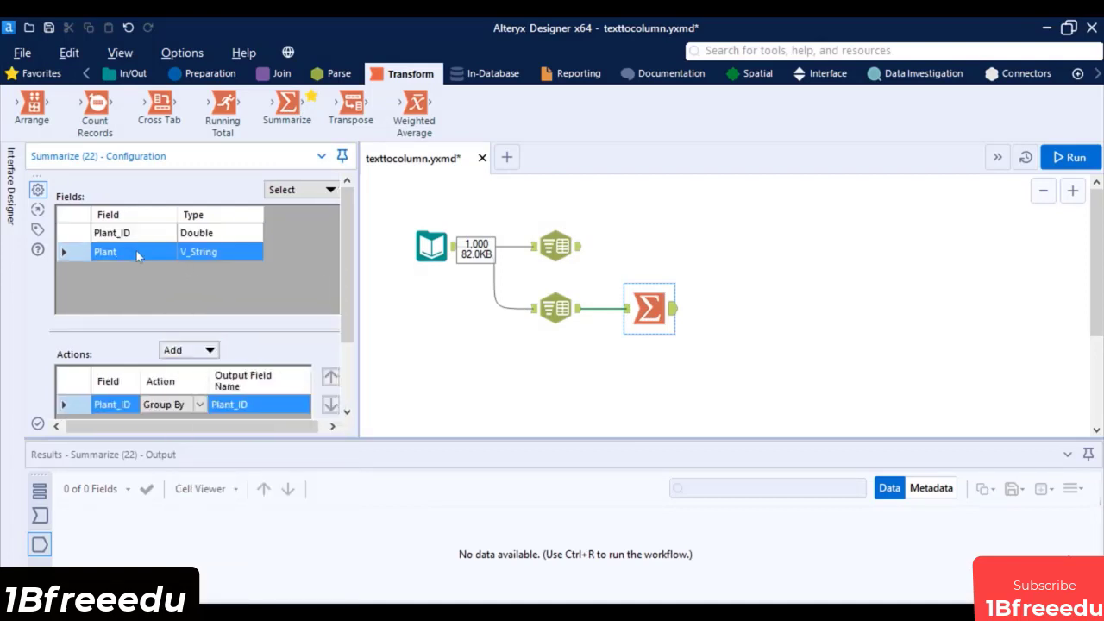
left_click(208, 352)
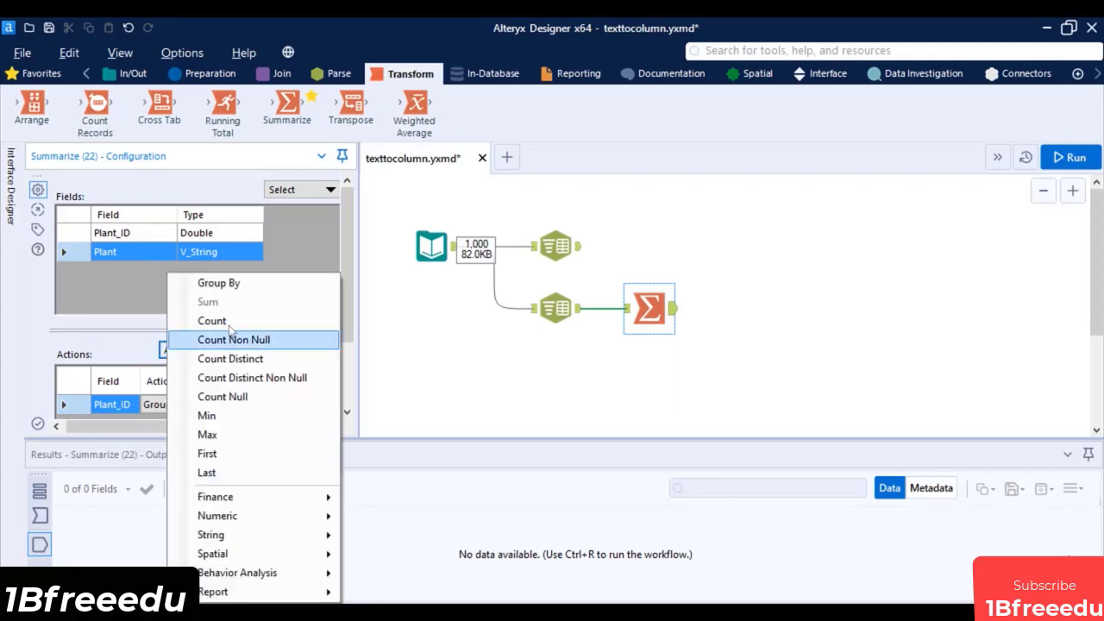
left_click(212, 321)
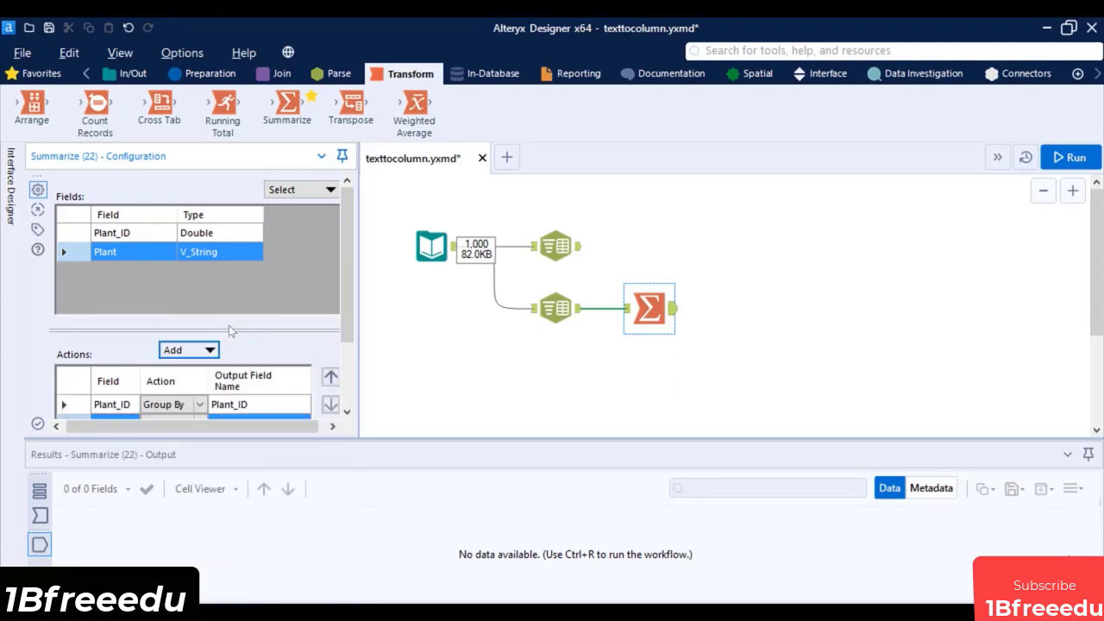
left_click(1057, 157)
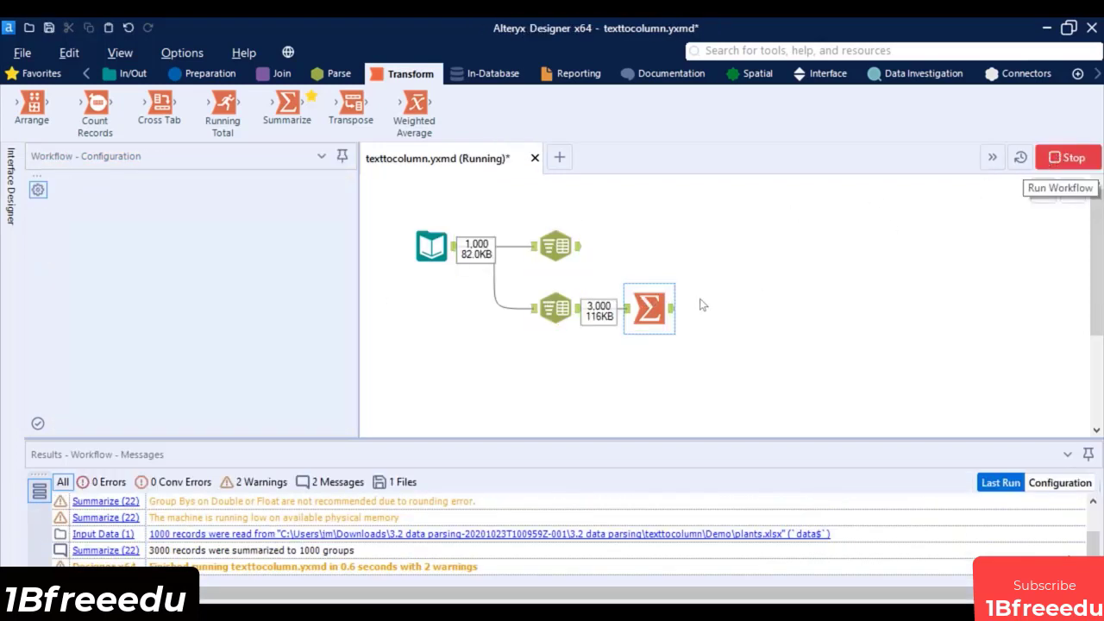
left_click(657, 321)
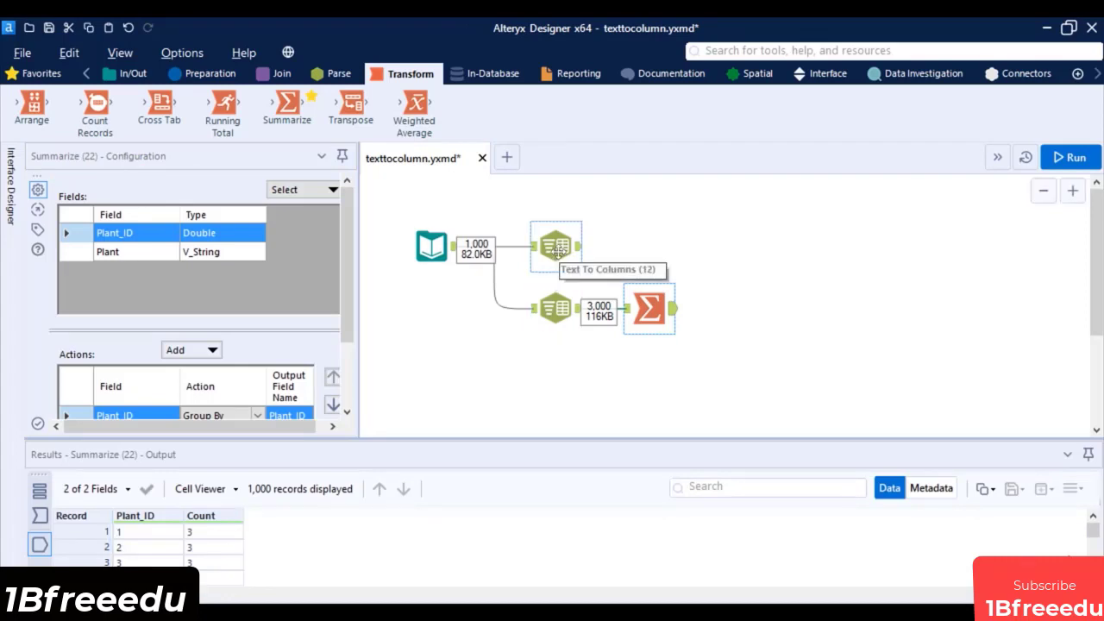
Step: Add a Select tool connected to the output of the first Text To Columns tool
left_click(556, 247)
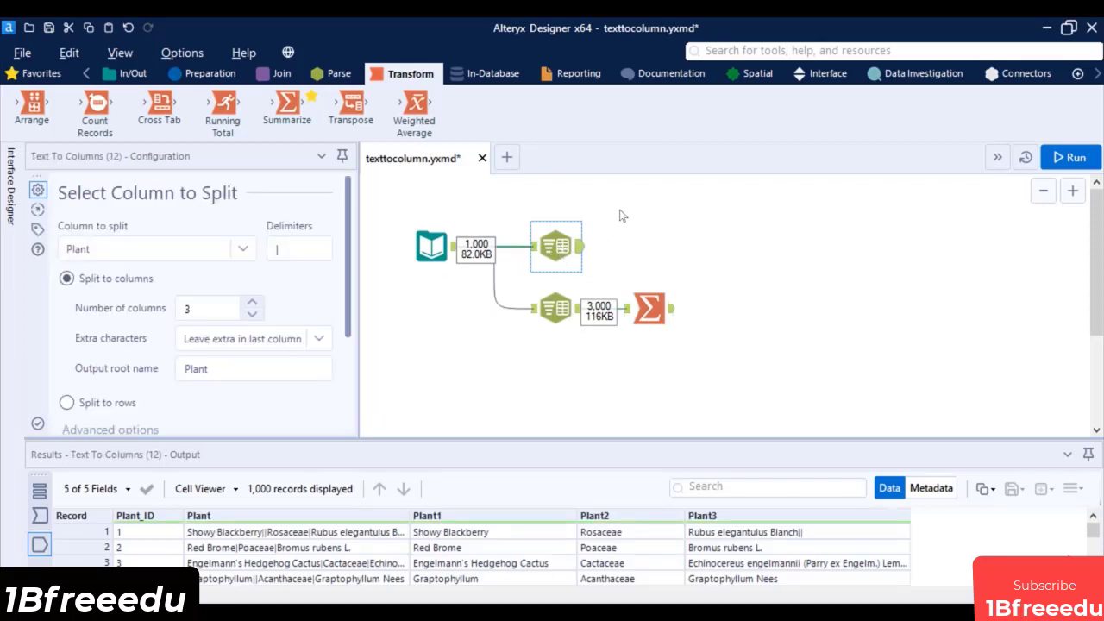
left_click(210, 73)
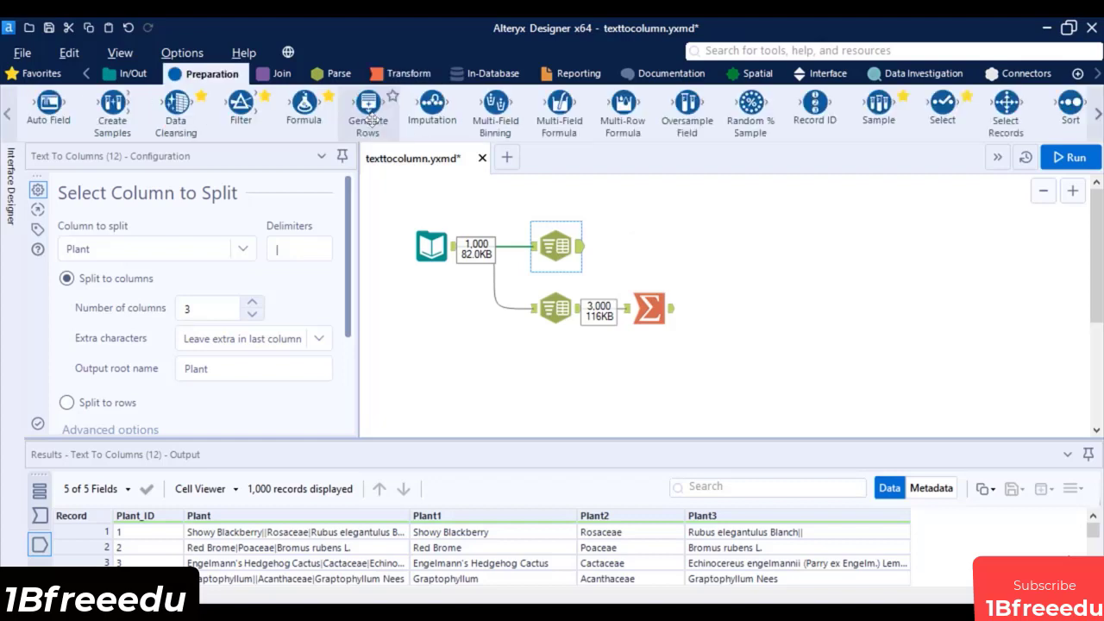
left_click_drag(942, 108, 651, 244)
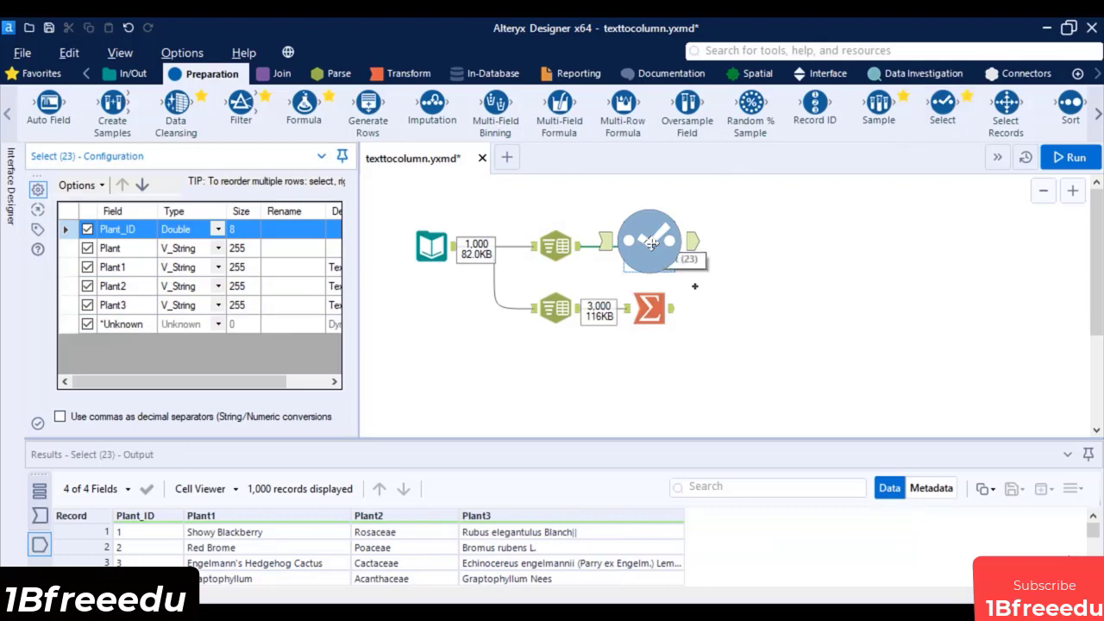
Step: Add a Dynamic Rename tool after the Select tool and connect a pasted Text Input tool to its R input
left_click(746, 49)
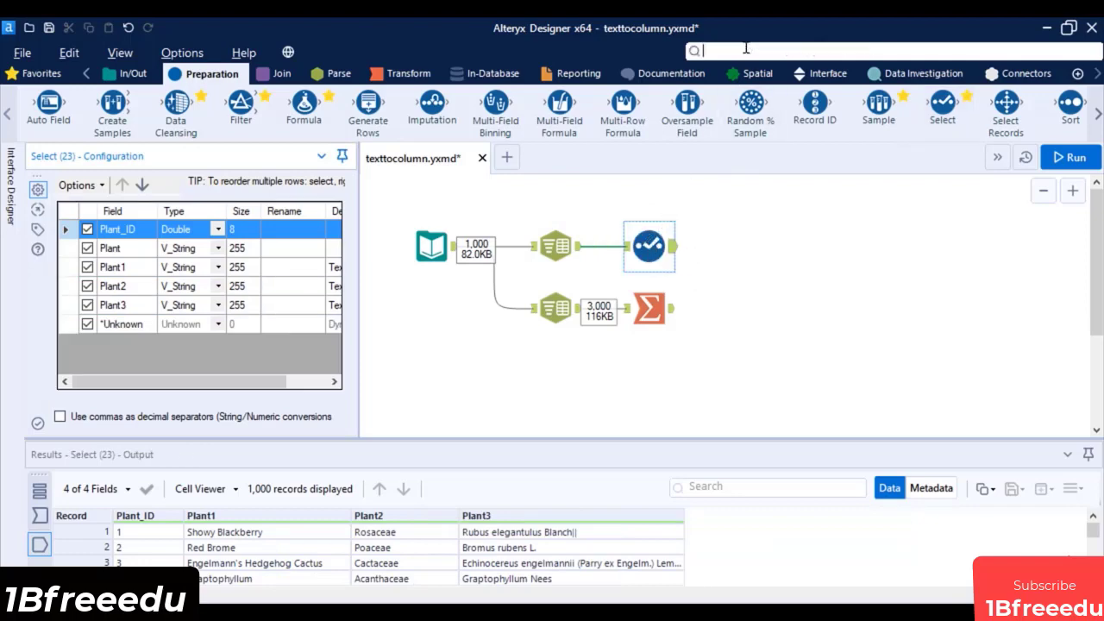
type("dyna")
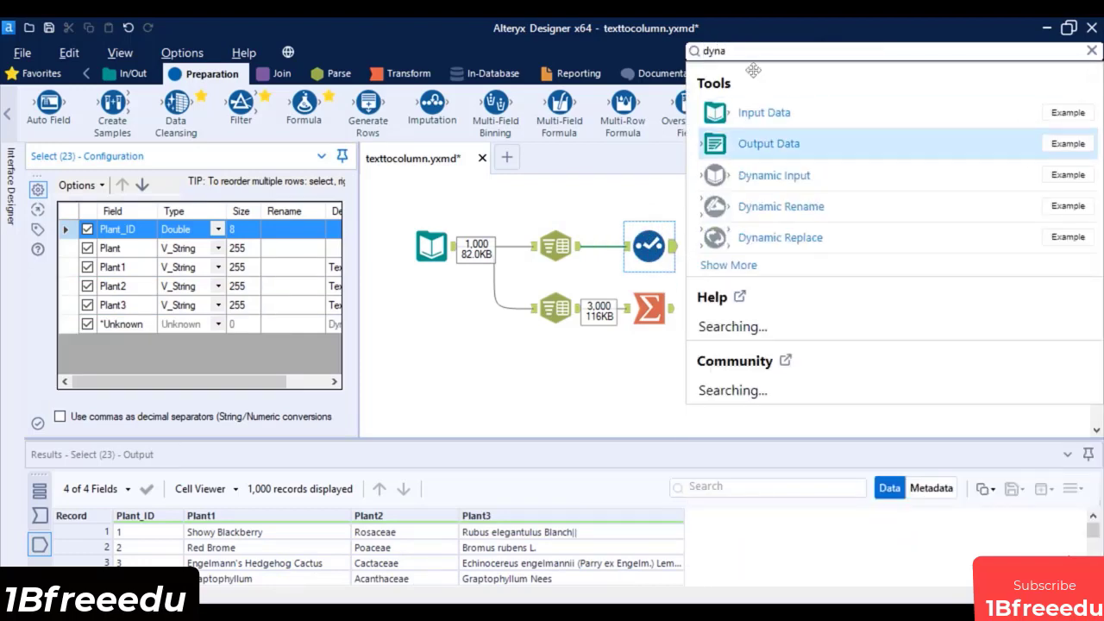
left_click_drag(781, 237, 752, 254)
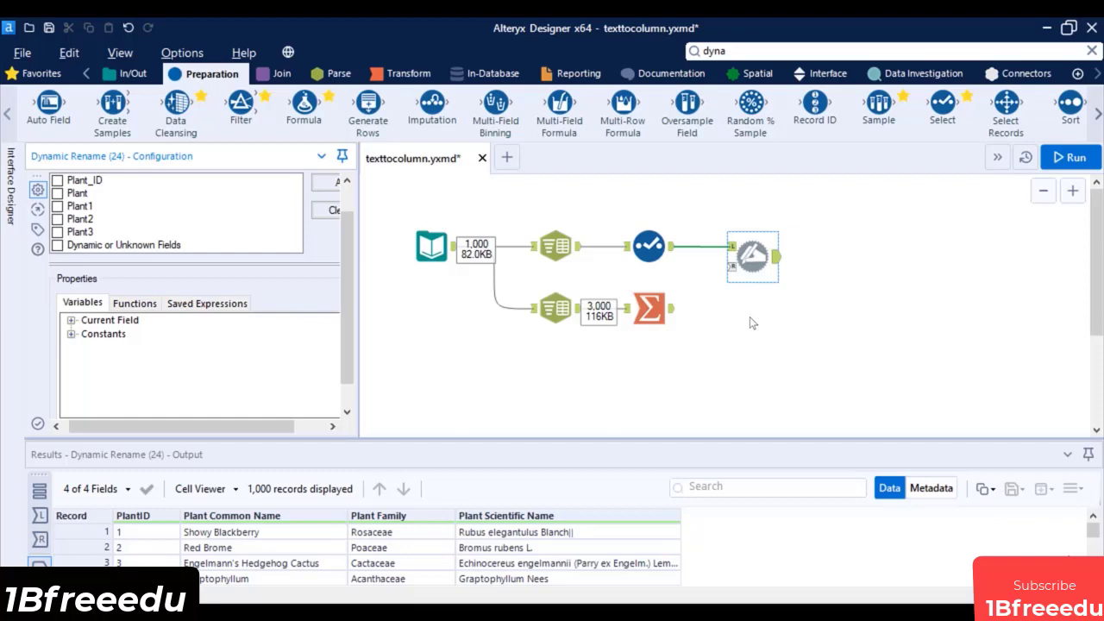
key("ctrl+v")
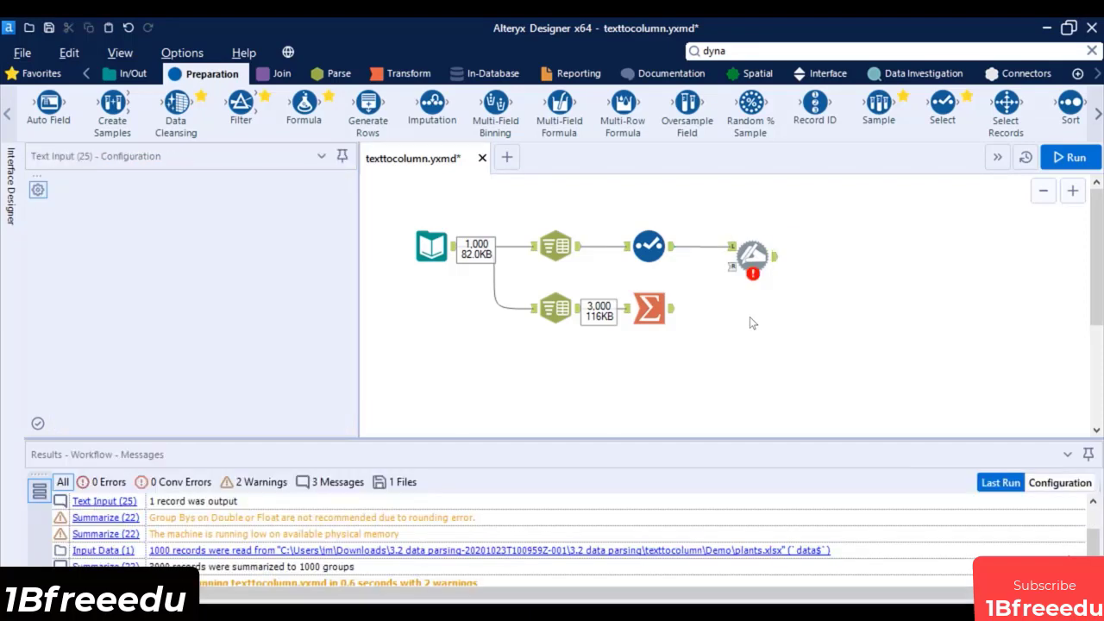
left_click_drag(755, 325, 733, 283)
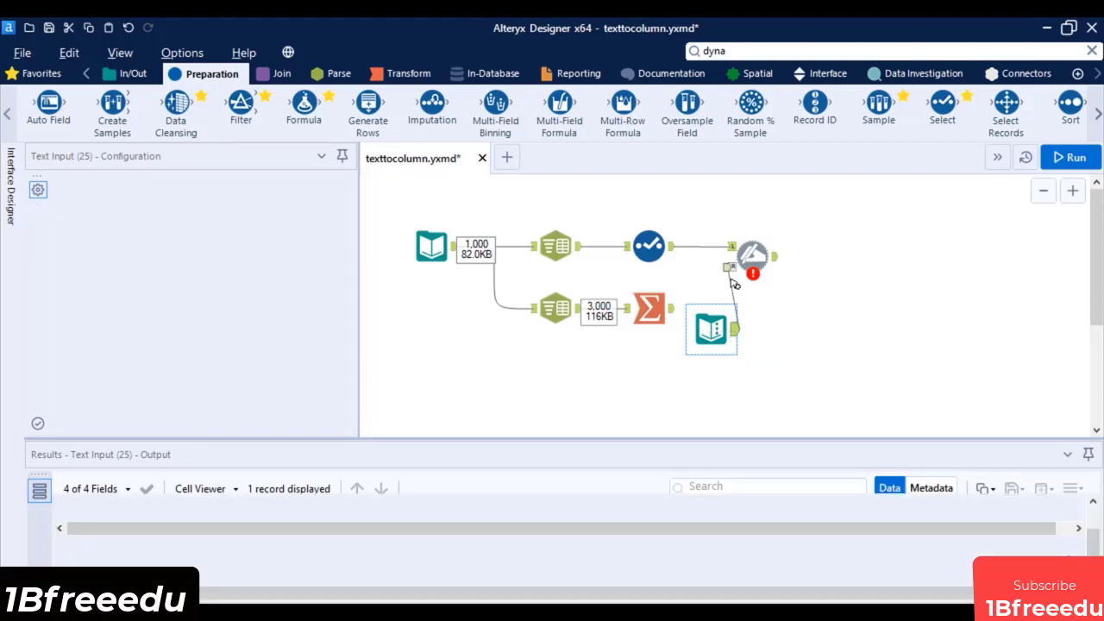
Step: Exclude the Plant field in the Select tool and check the field names held in the Text Input tool
left_click(651, 254)
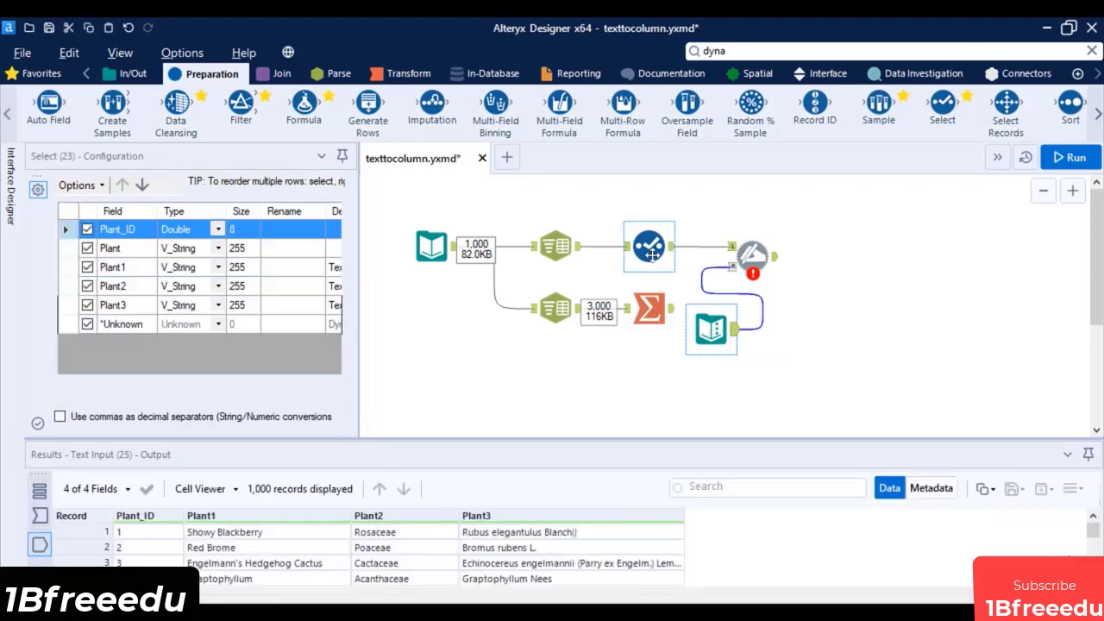
left_click(87, 248)
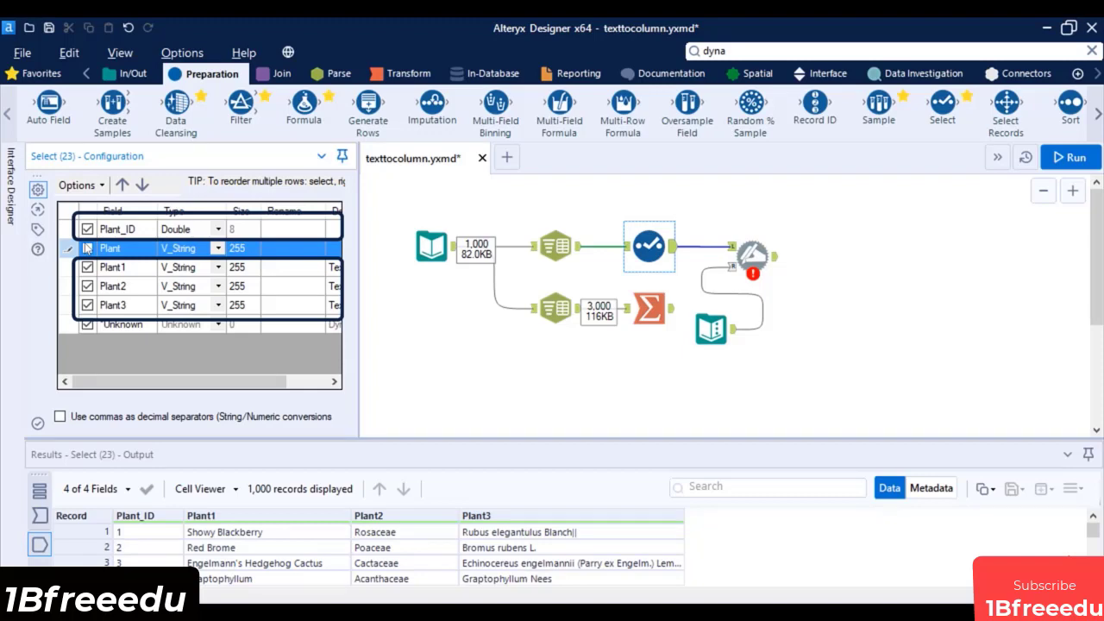
left_click(707, 322)
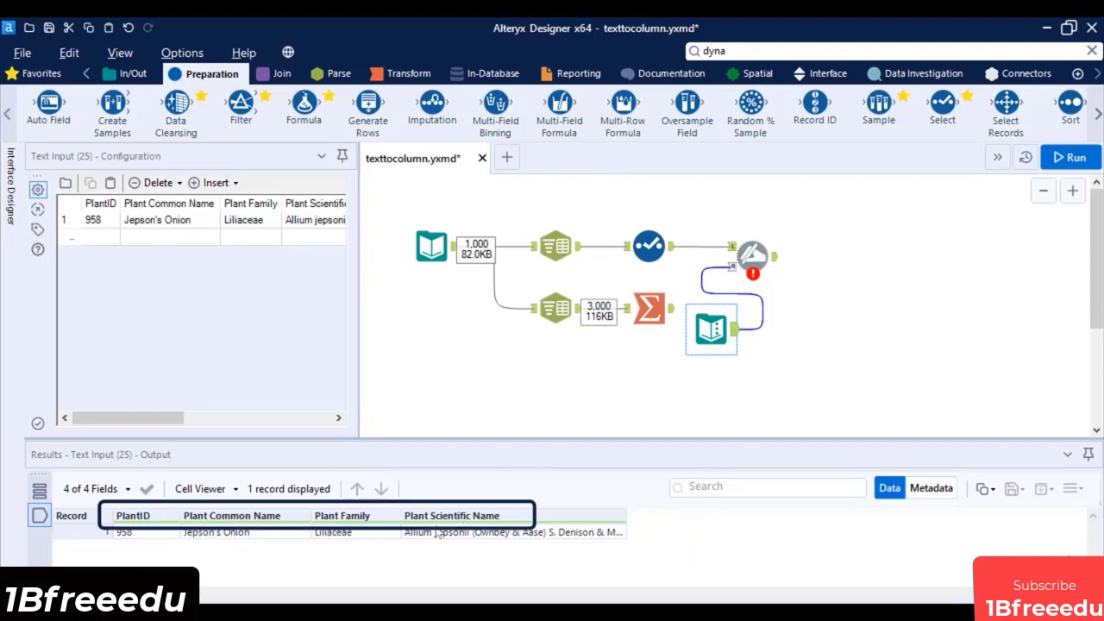
Step: Set the Dynamic Rename tool's rename mode to Take Field Names from Right Input Metadata
left_click(753, 255)
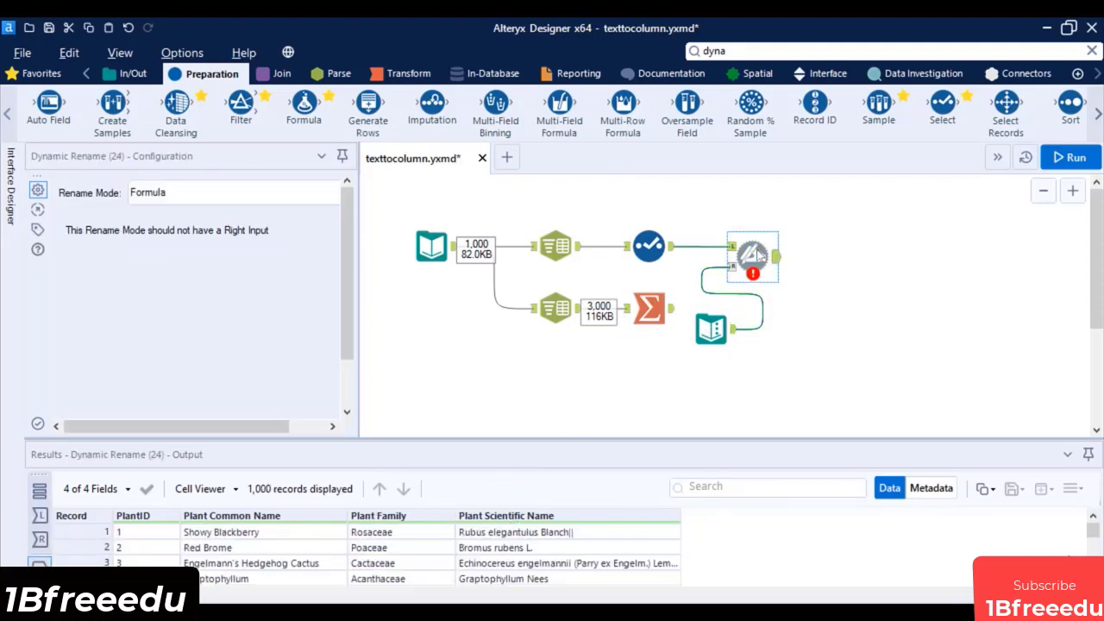
left_click(252, 198)
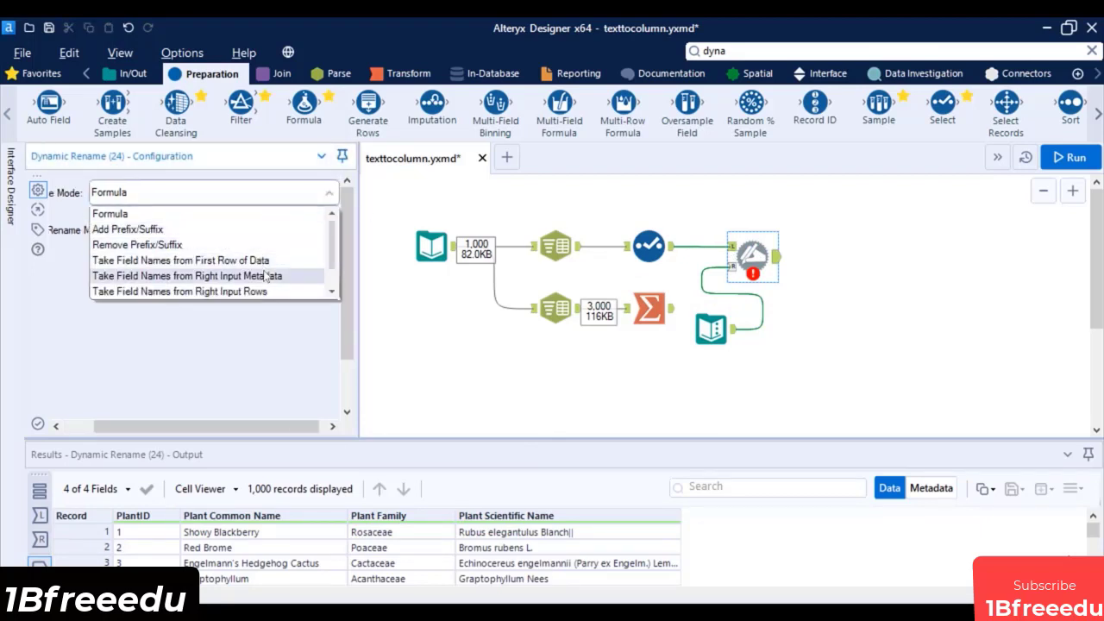
left_click(266, 276)
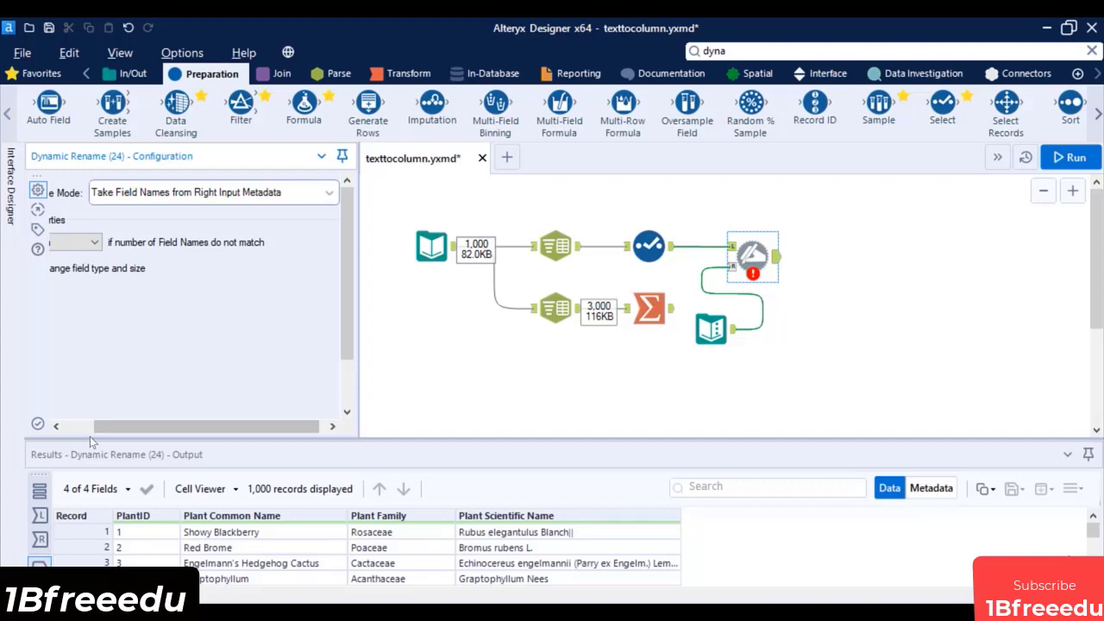
left_click(131, 195)
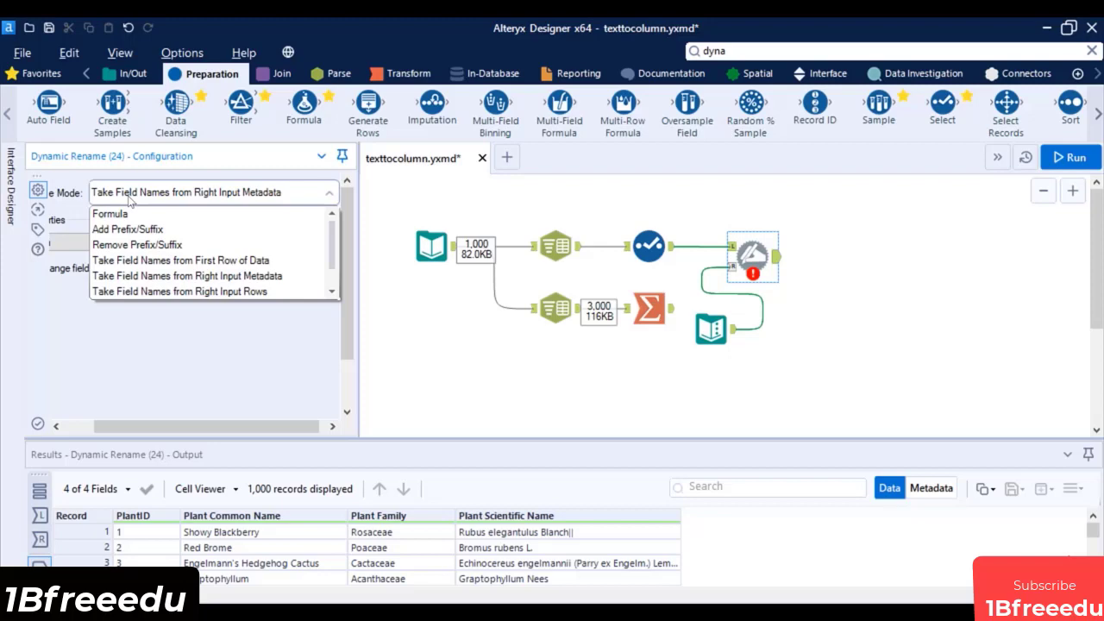
left_click(130, 195)
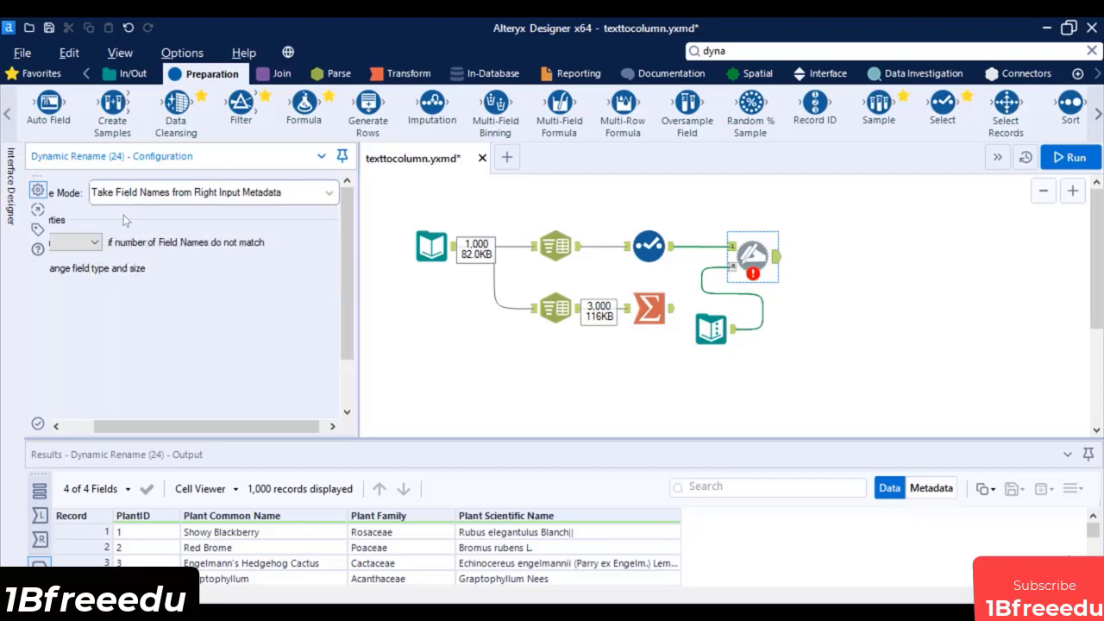
left_click(68, 430)
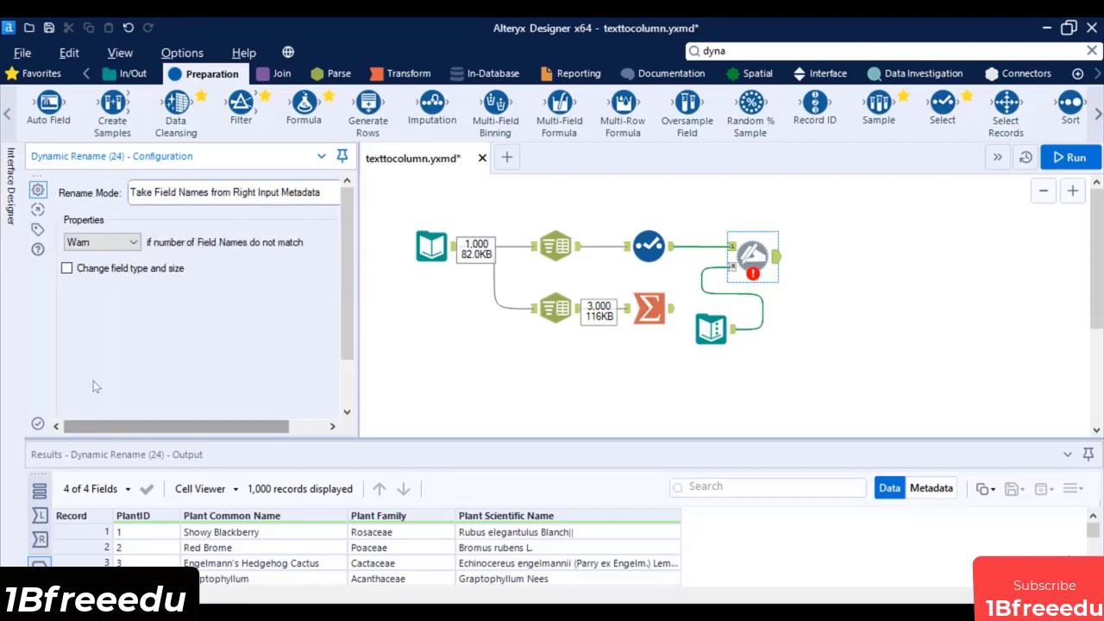
Step: Keep Warn for mismatched field name counts, run the workflow, and review the Dynamic Rename tool's output
left_click(113, 245)
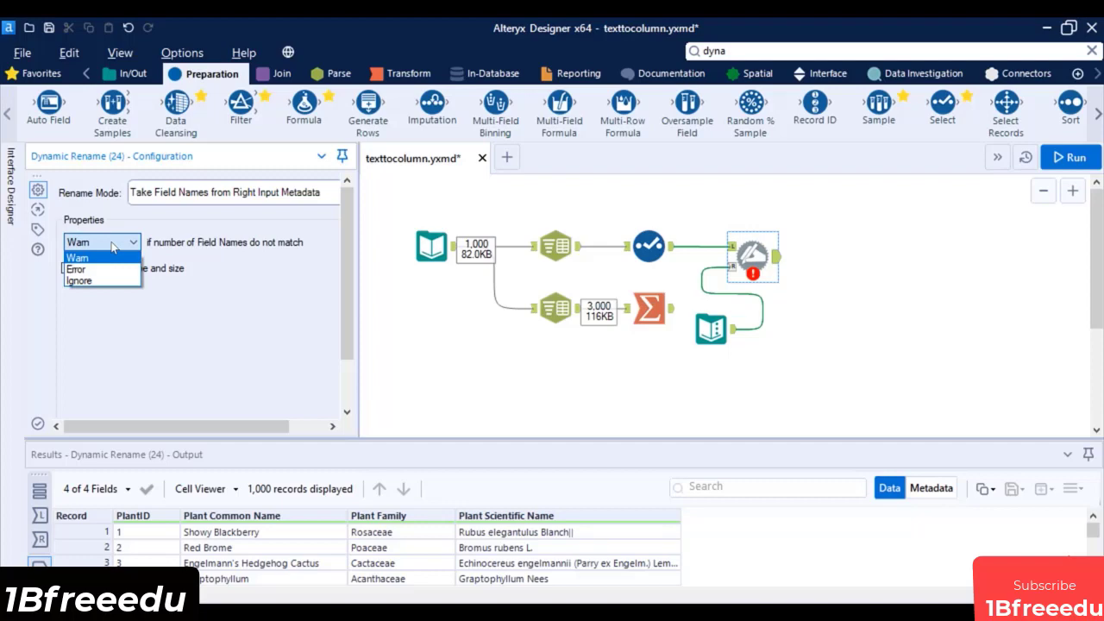
left_click(113, 247)
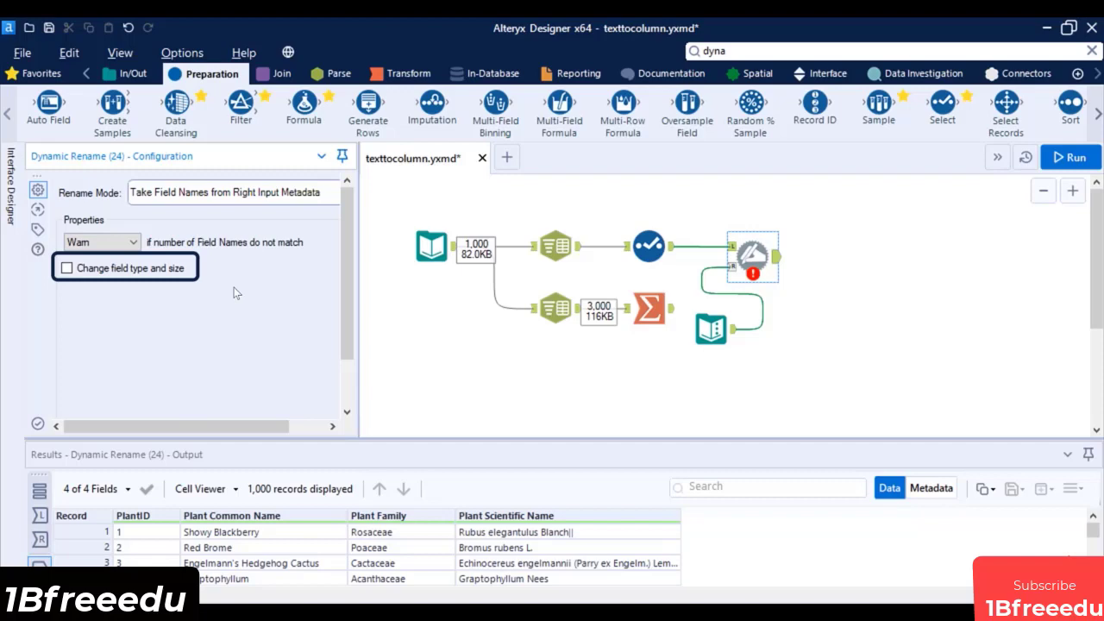
left_click(1059, 158)
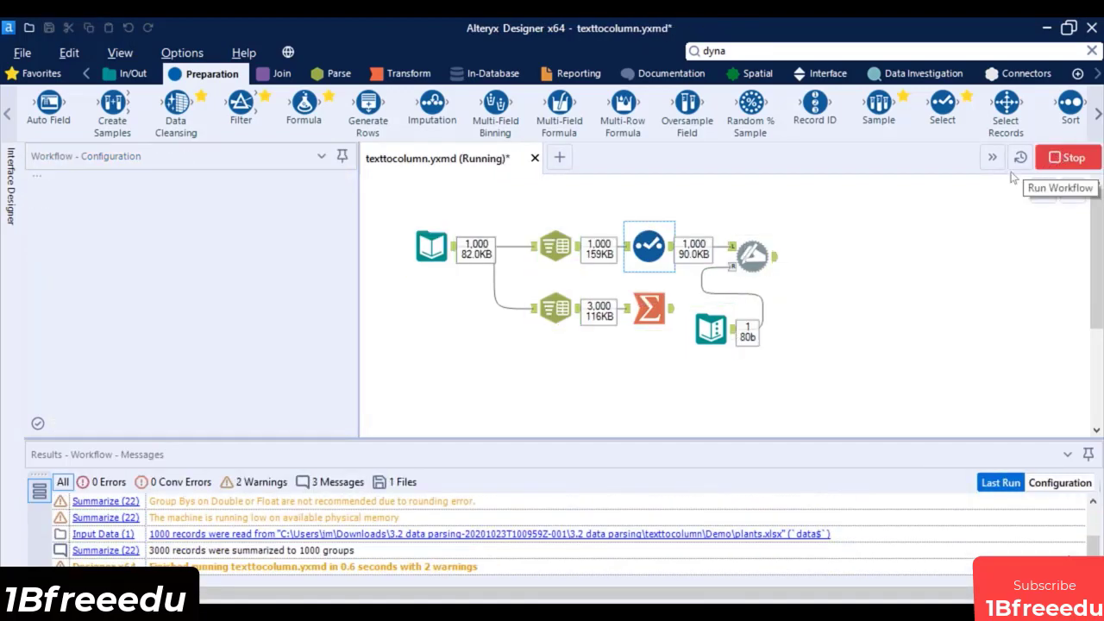
left_click(778, 261)
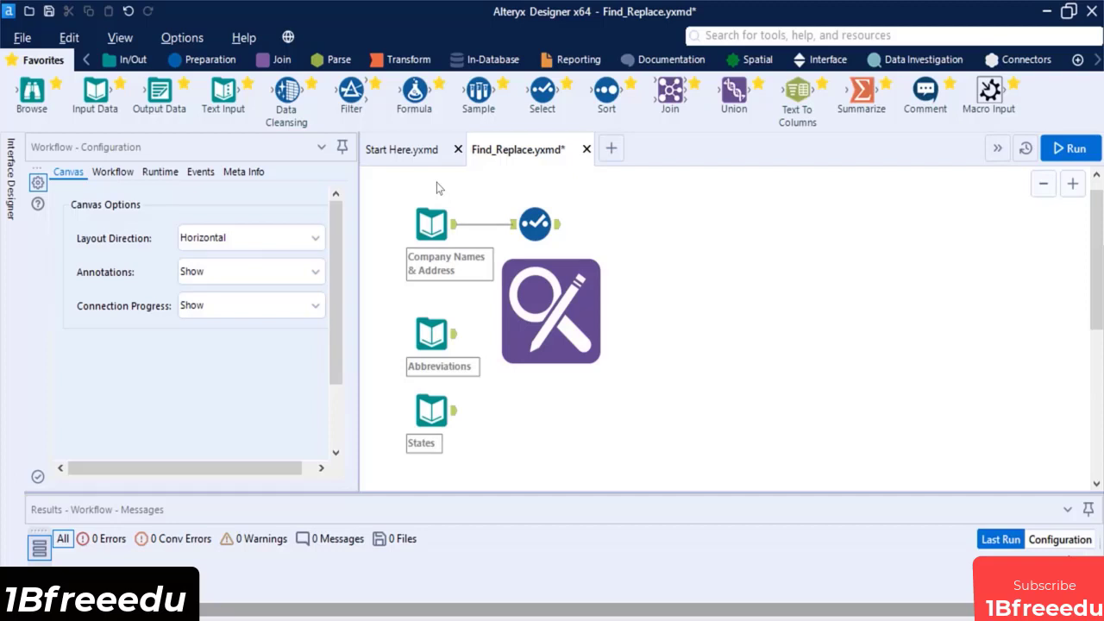
Step: Add a Find Replace tool in Find_Replace.yxmd, connecting the Select tool to its F input and the Abbreviations input to its R input
left_click(267, 63)
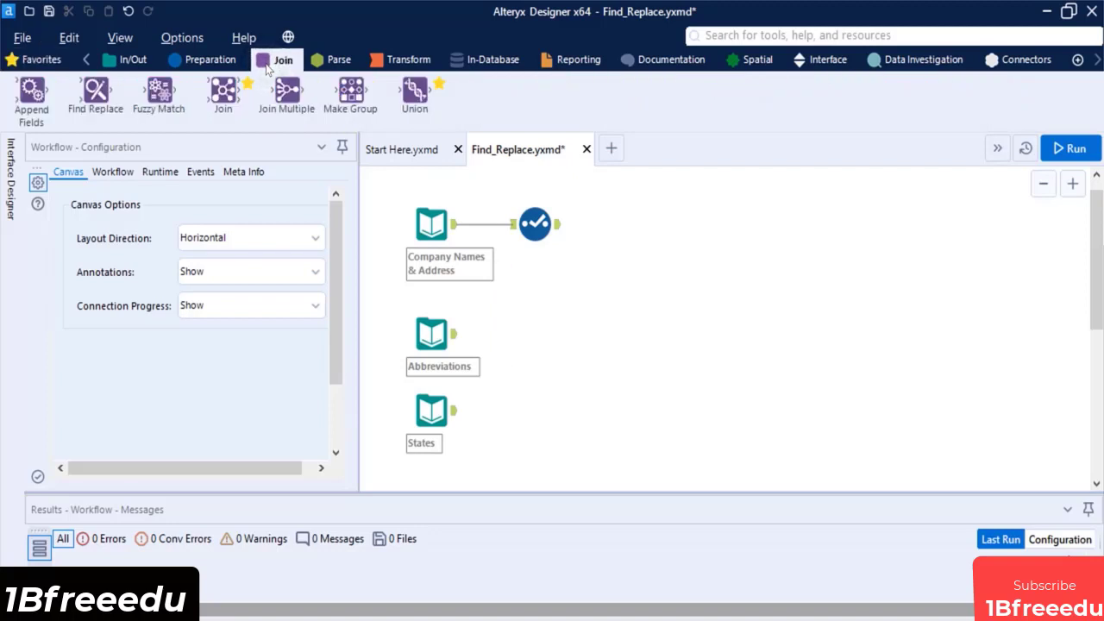
left_click_drag(96, 95, 681, 233)
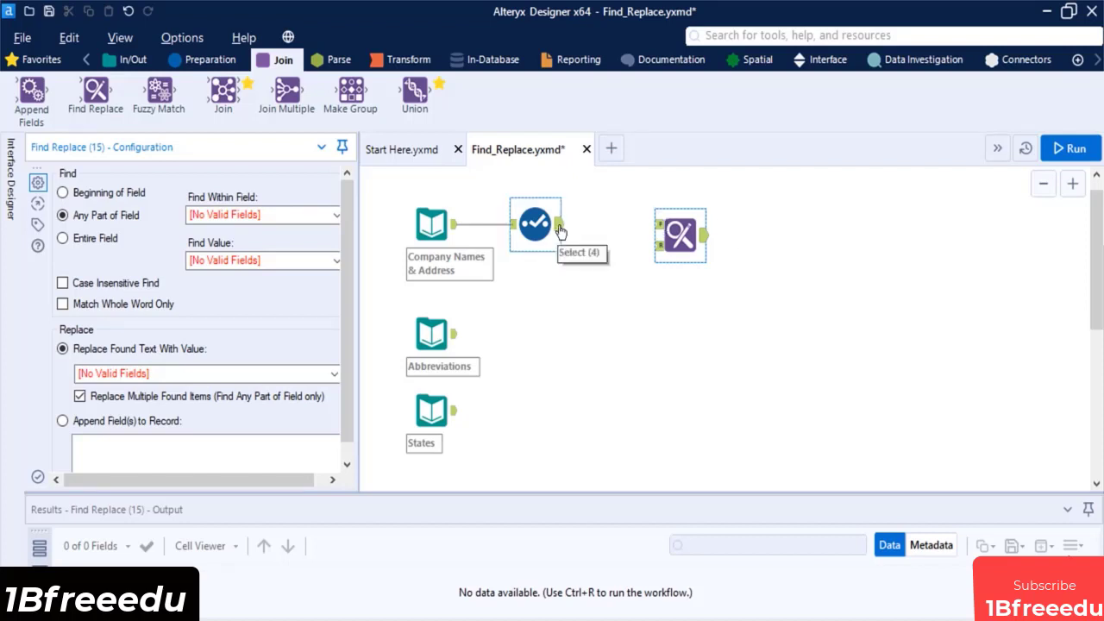
left_click_drag(559, 226, 657, 226)
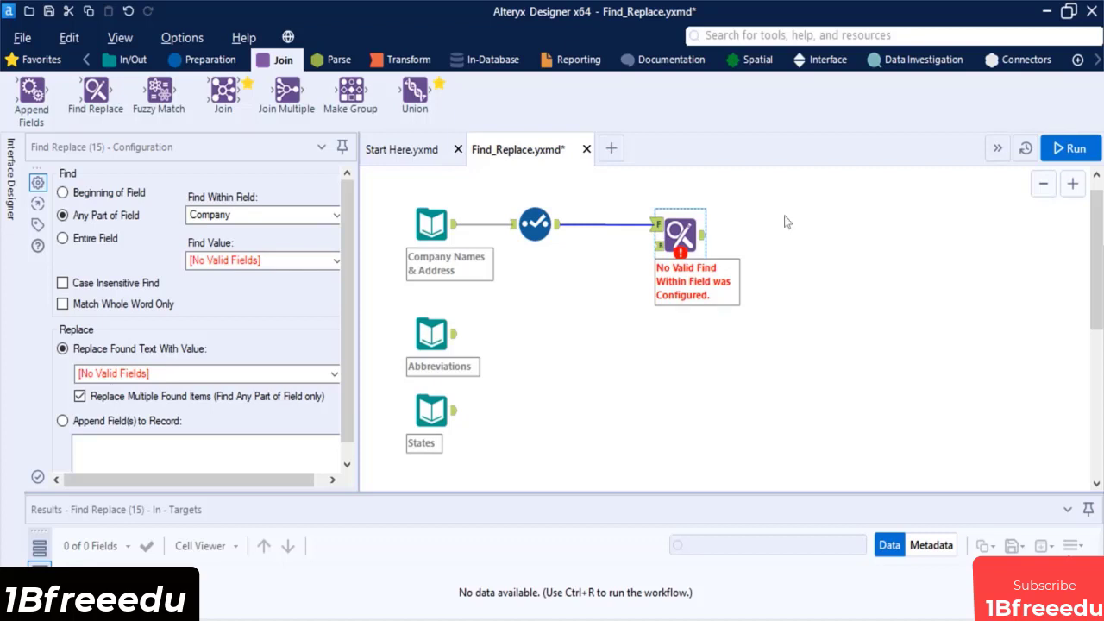
left_click_drag(456, 336, 657, 247)
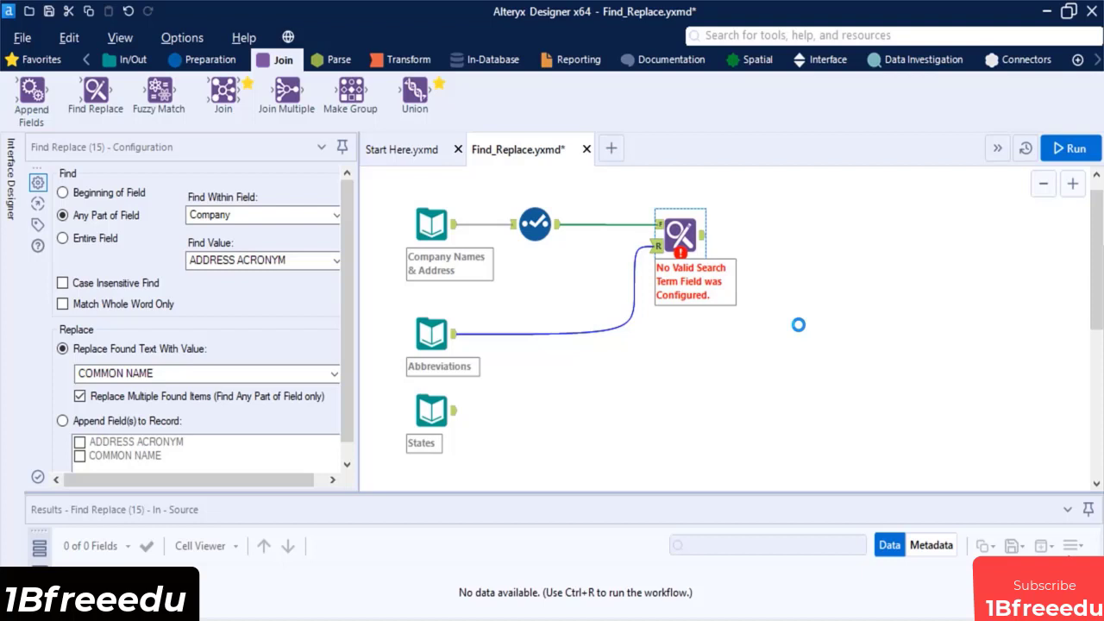
Step: Compare the previews of the Abbreviations and Company Names & Address inputs, checking street types against their acronyms
left_click(428, 339)
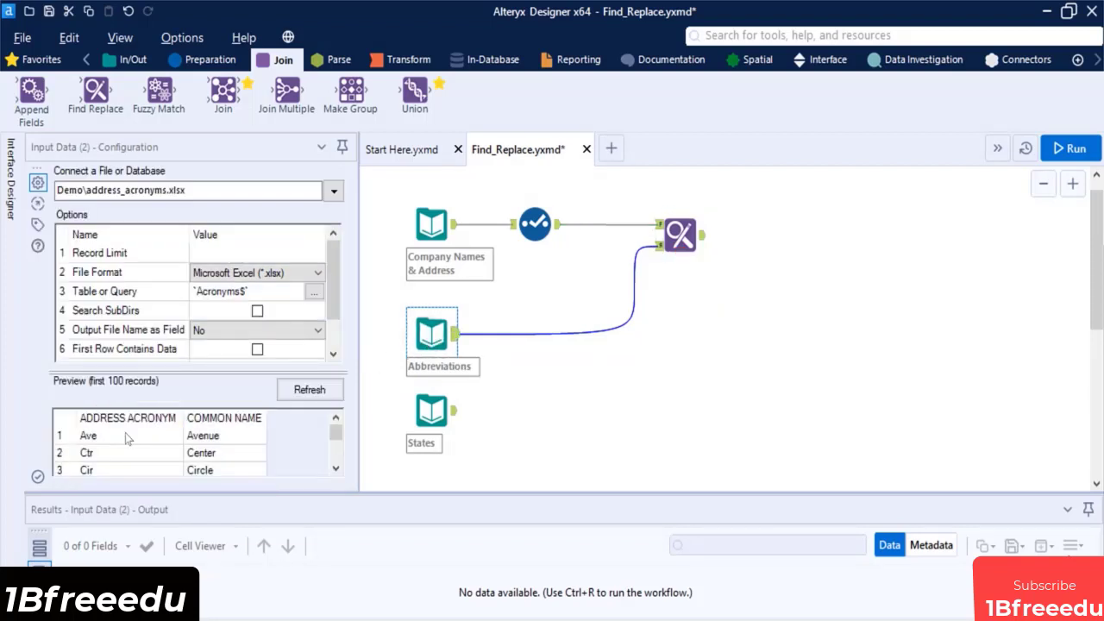
left_click(440, 240)
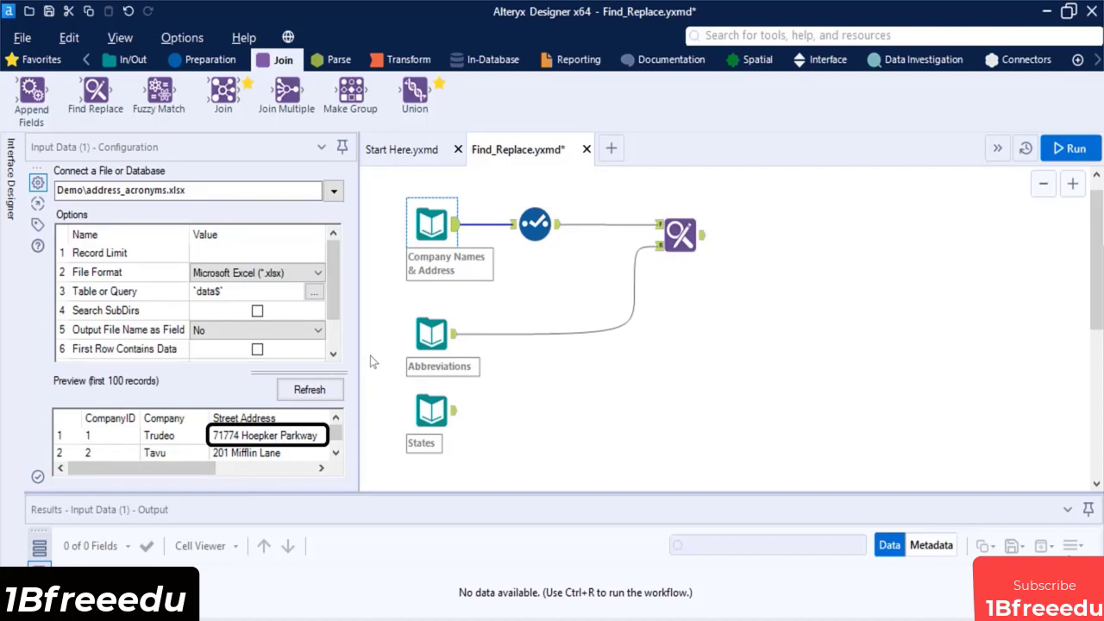
left_click(425, 333)
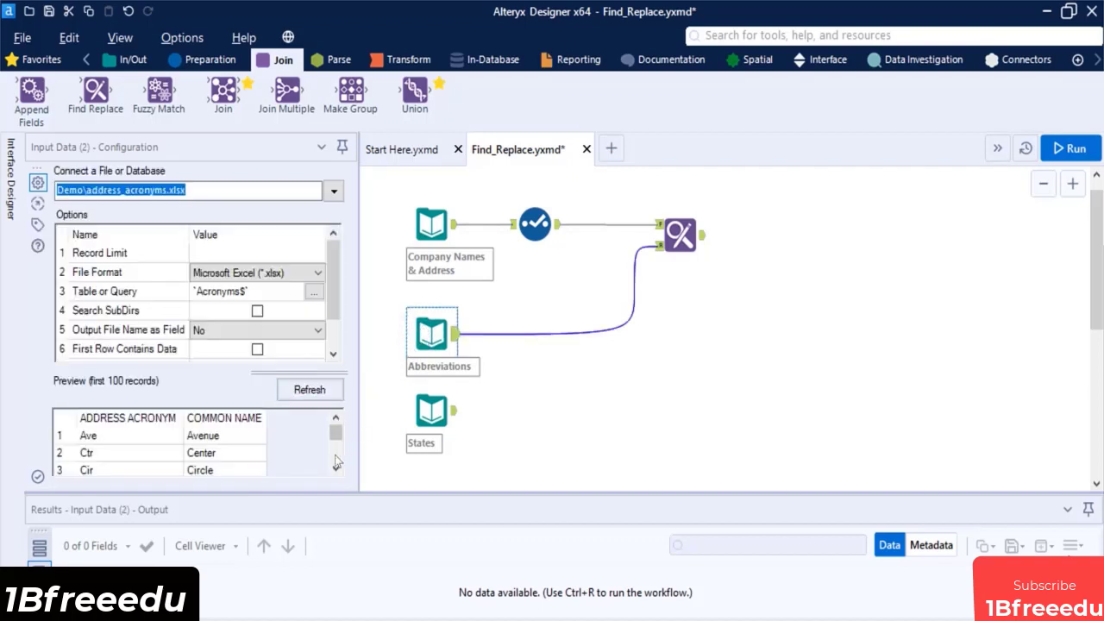
left_click_drag(335, 461, 335, 447)
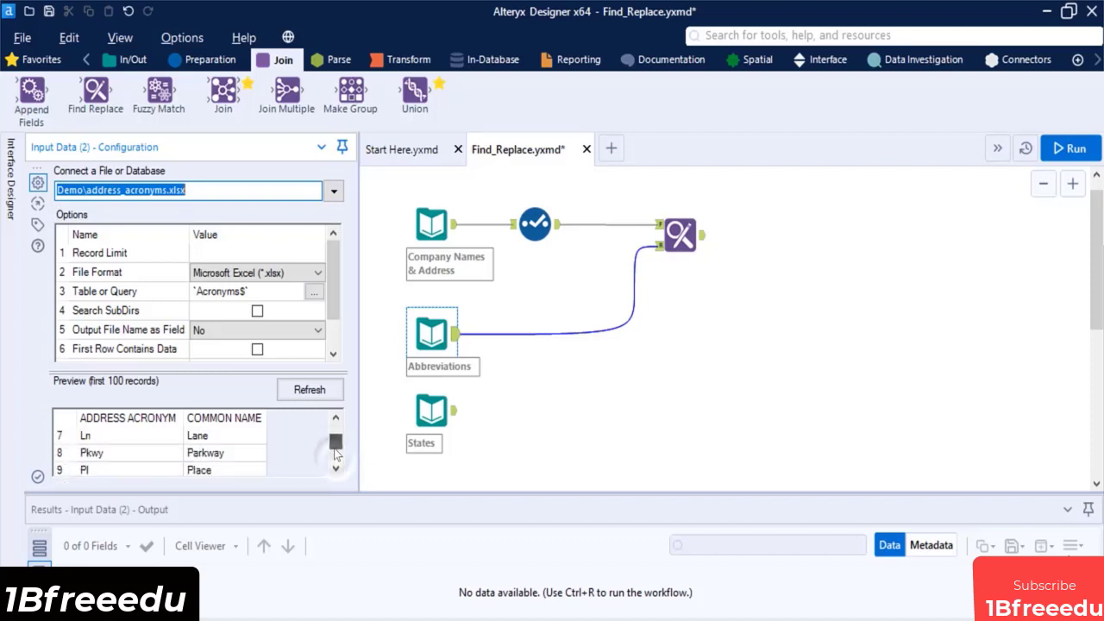
left_click(226, 455)
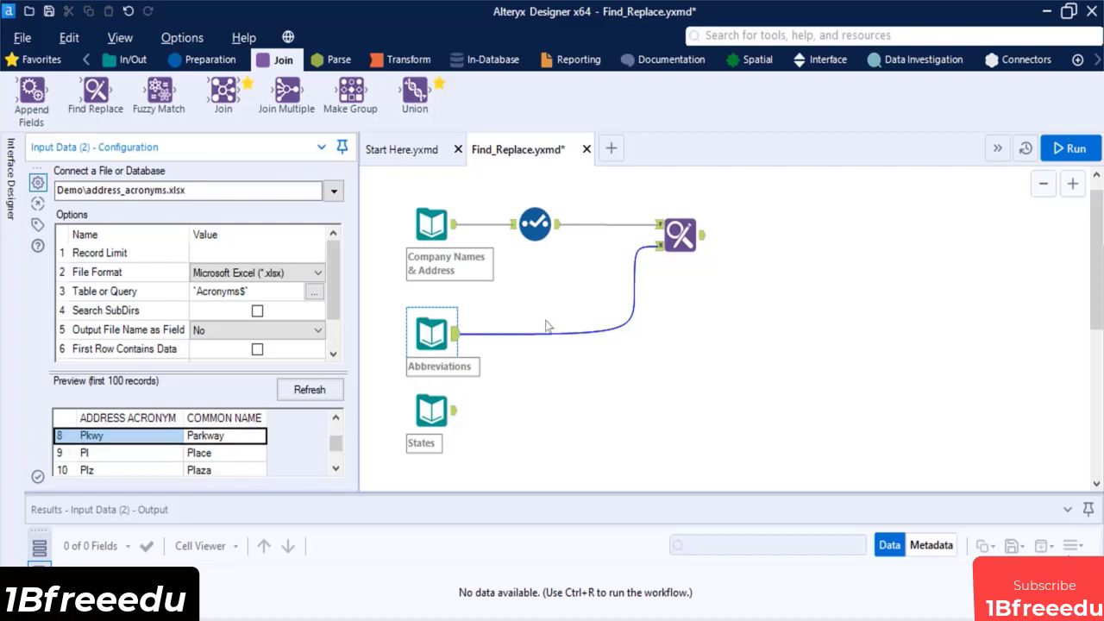
Step: Configure Find Replace to find COMMON NAME values in any part of Street Address, case-insensitively and matching whole words only
left_click(681, 237)
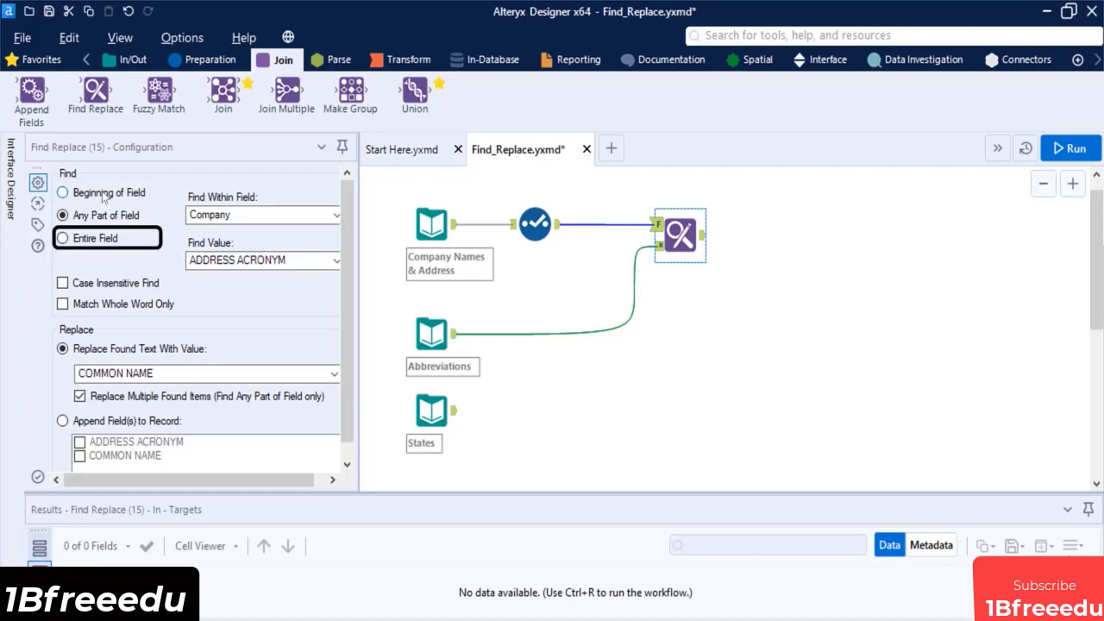
left_click(103, 195)
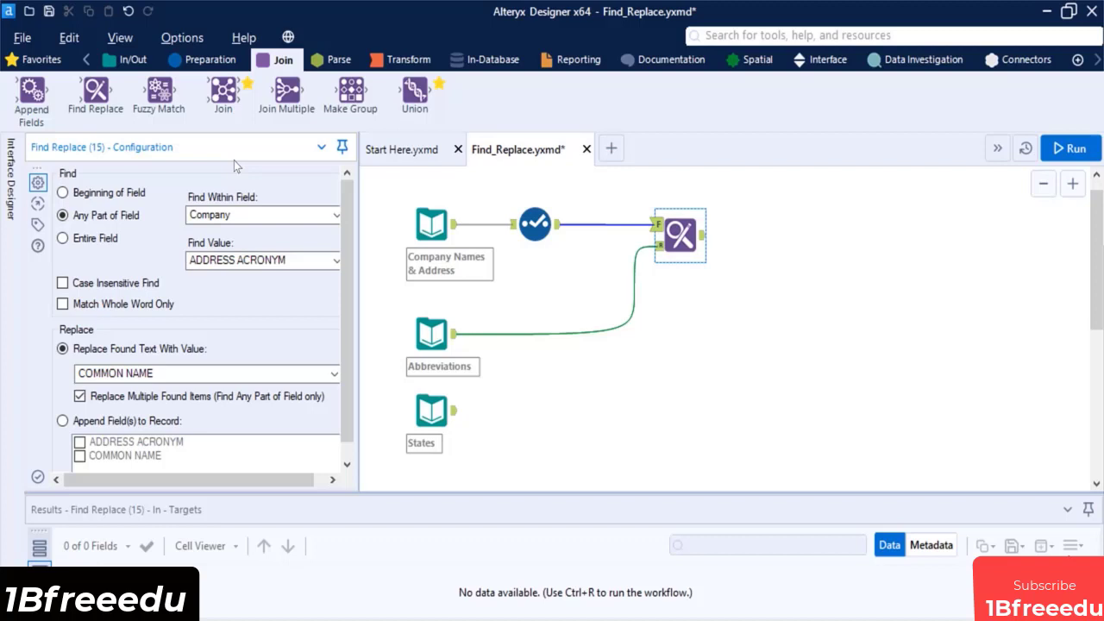
left_click(332, 215)
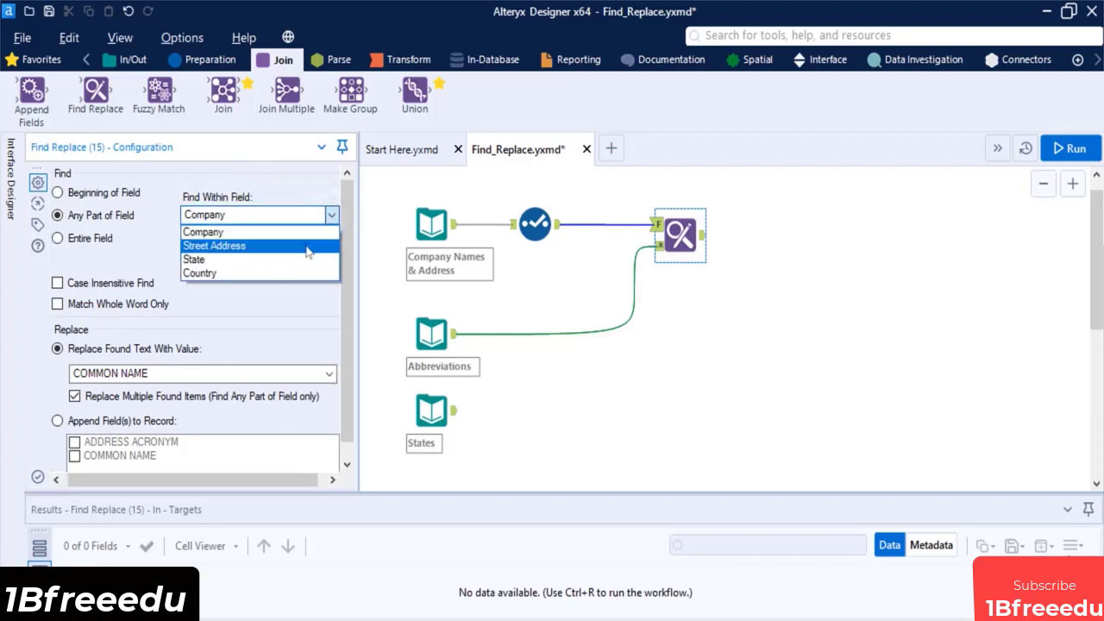
left_click(306, 246)
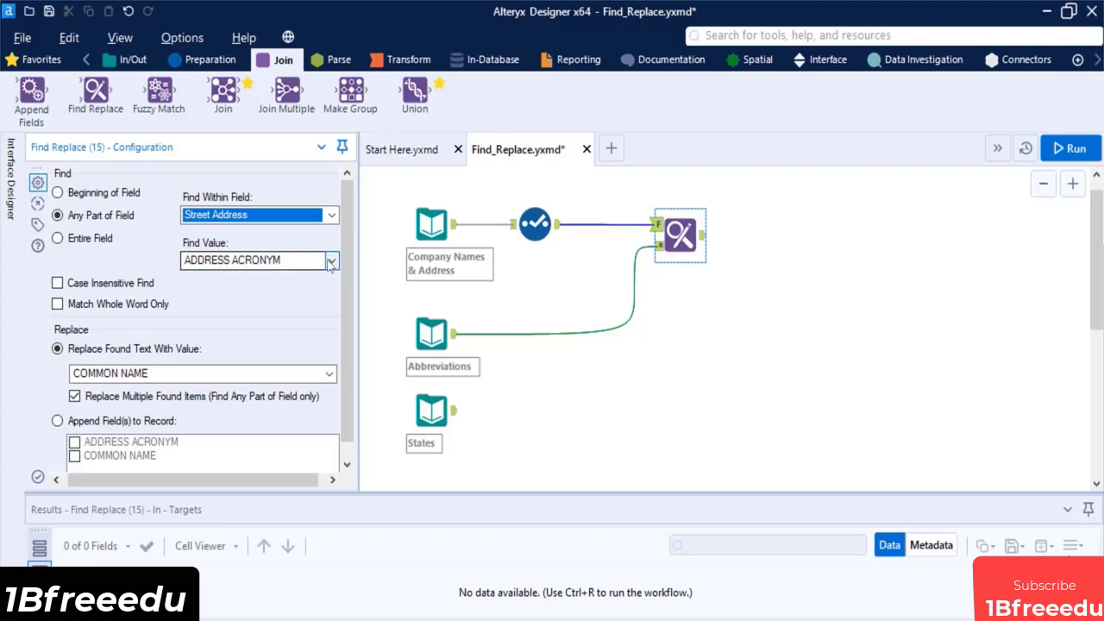
left_click(331, 260)
left_click(291, 290)
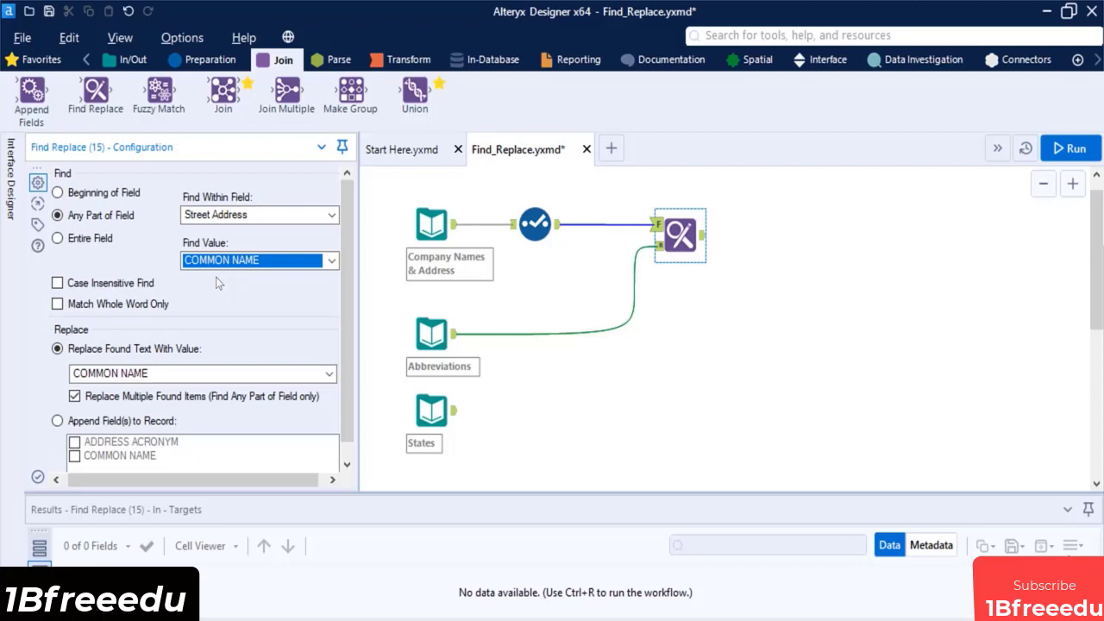
left_click(57, 282)
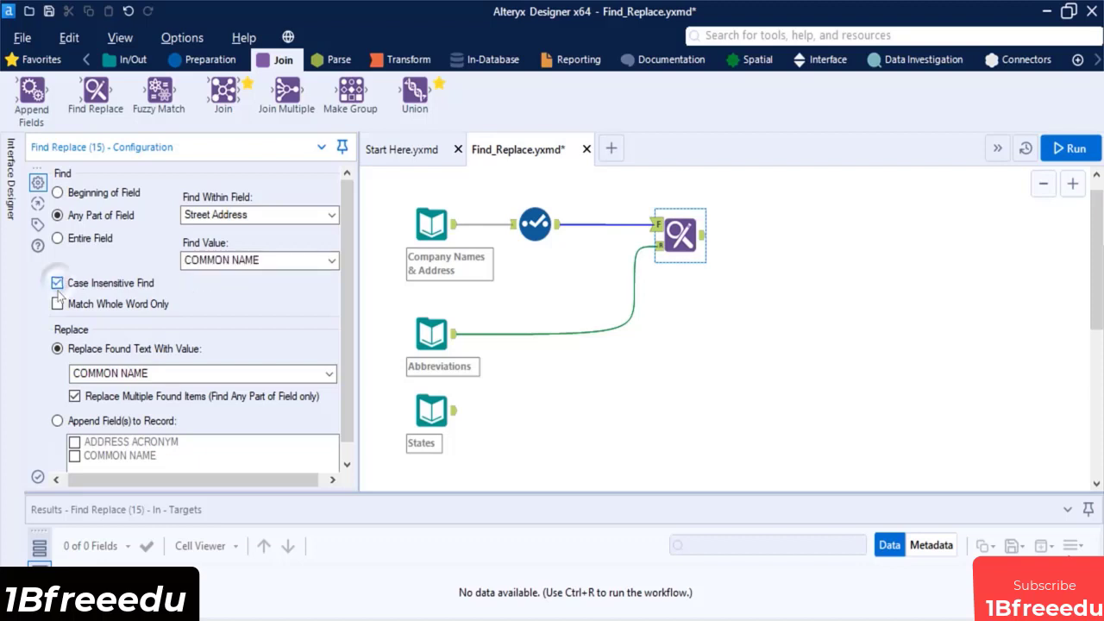
left_click(57, 303)
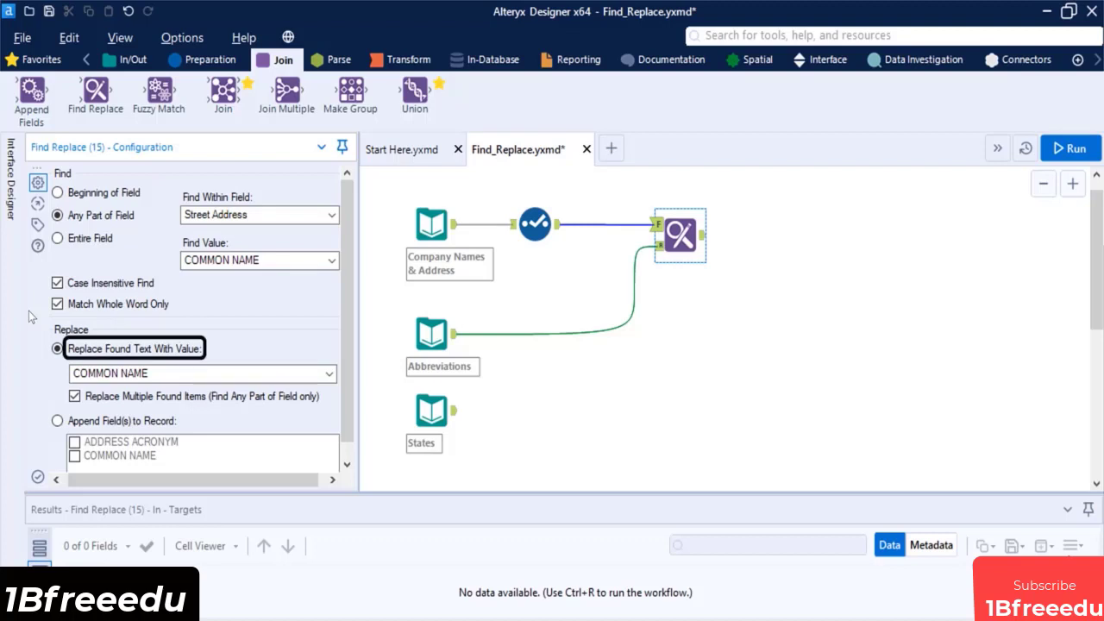
Step: Set Find Replace to replace the found text with the ADDRESS ACRONYM value
left_click(345, 464)
left_click(345, 464)
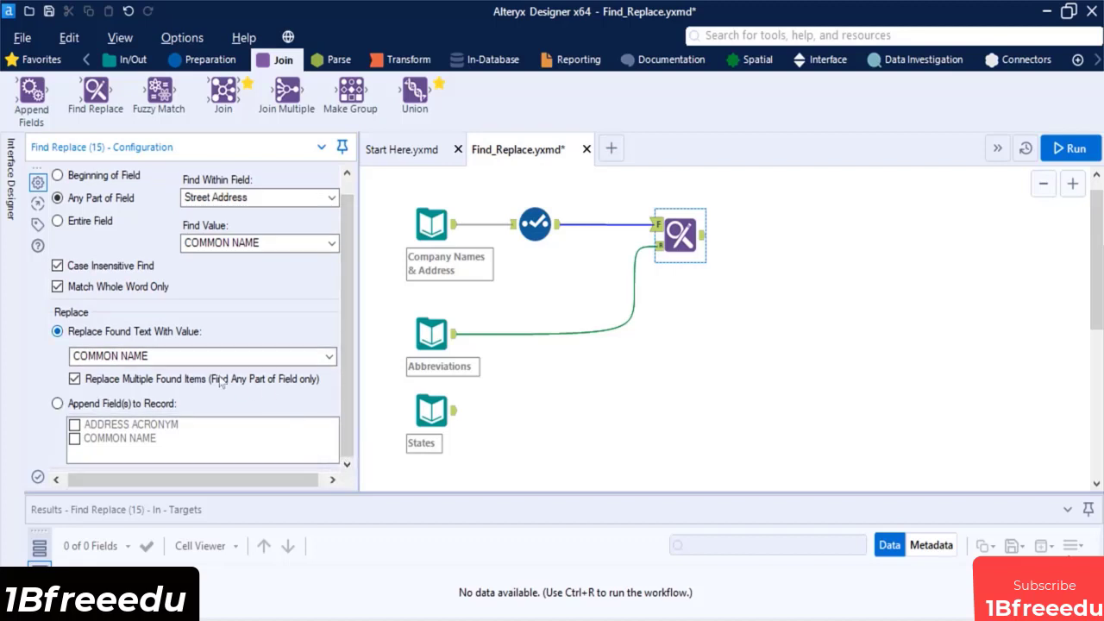
left_click(57, 331)
left_click(329, 357)
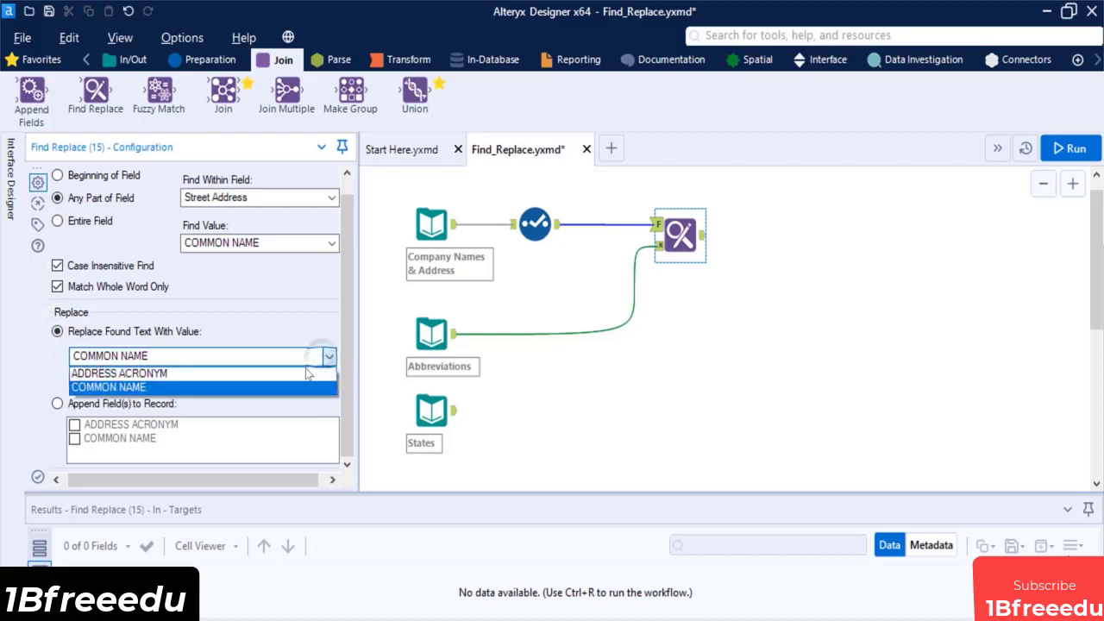
left_click(306, 372)
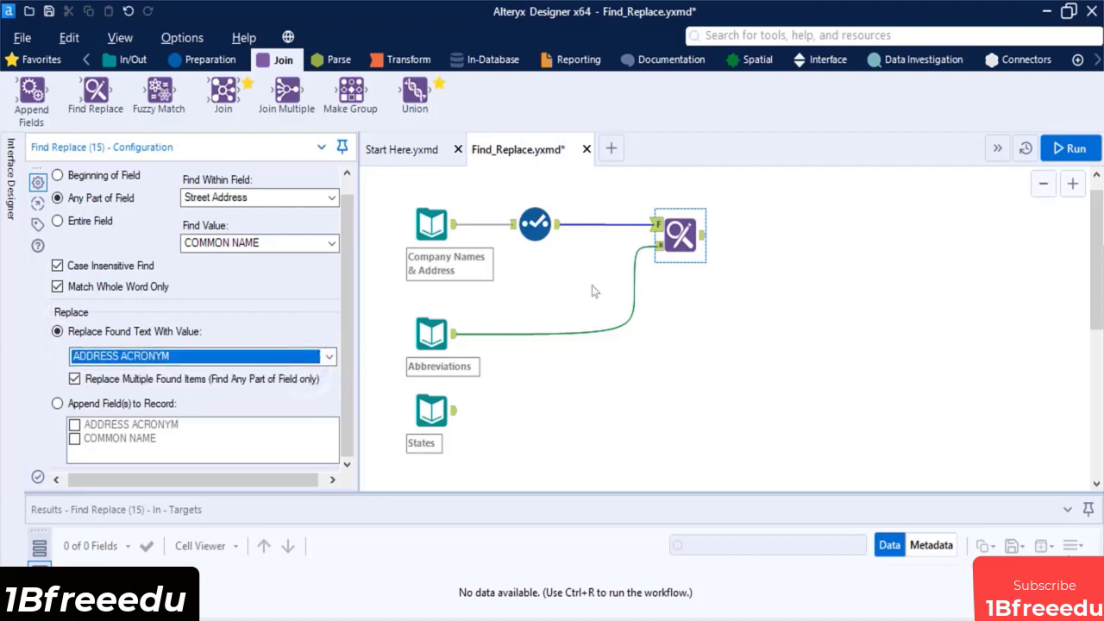
Step: Run the workflow and enlarge the results area to review the Find Replace output and its settings
left_click(1070, 149)
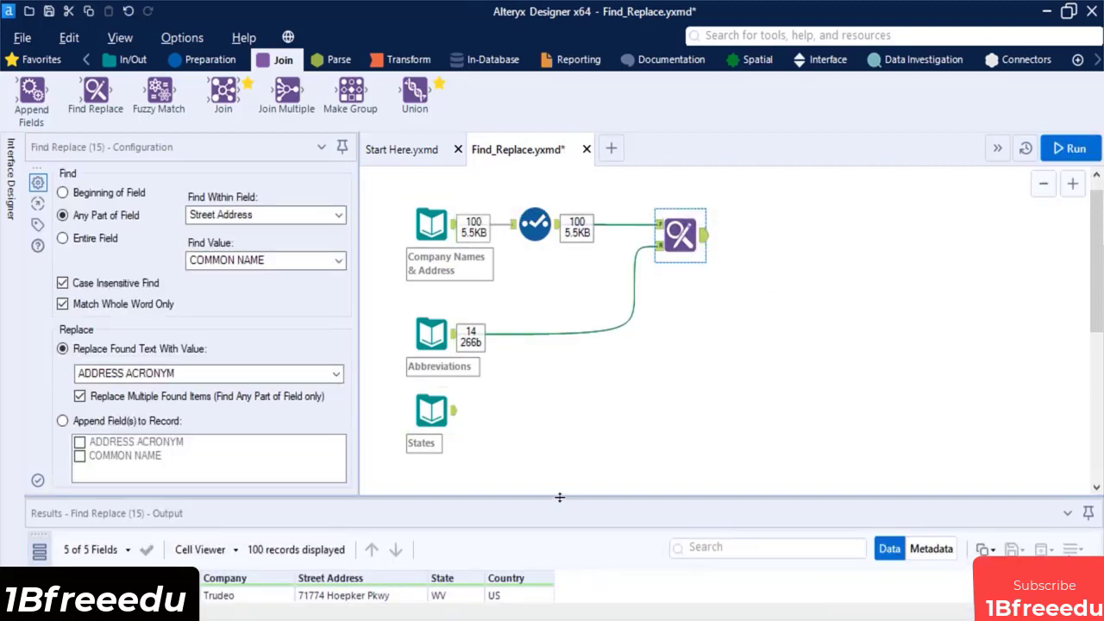
left_click_drag(559, 497, 565, 415)
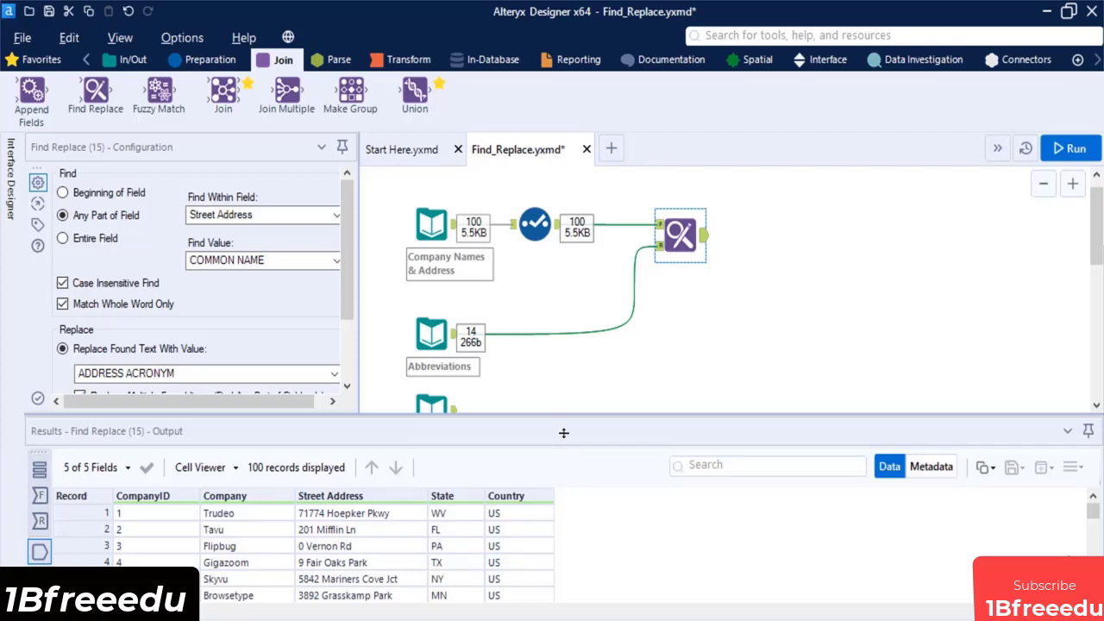
left_click(349, 366)
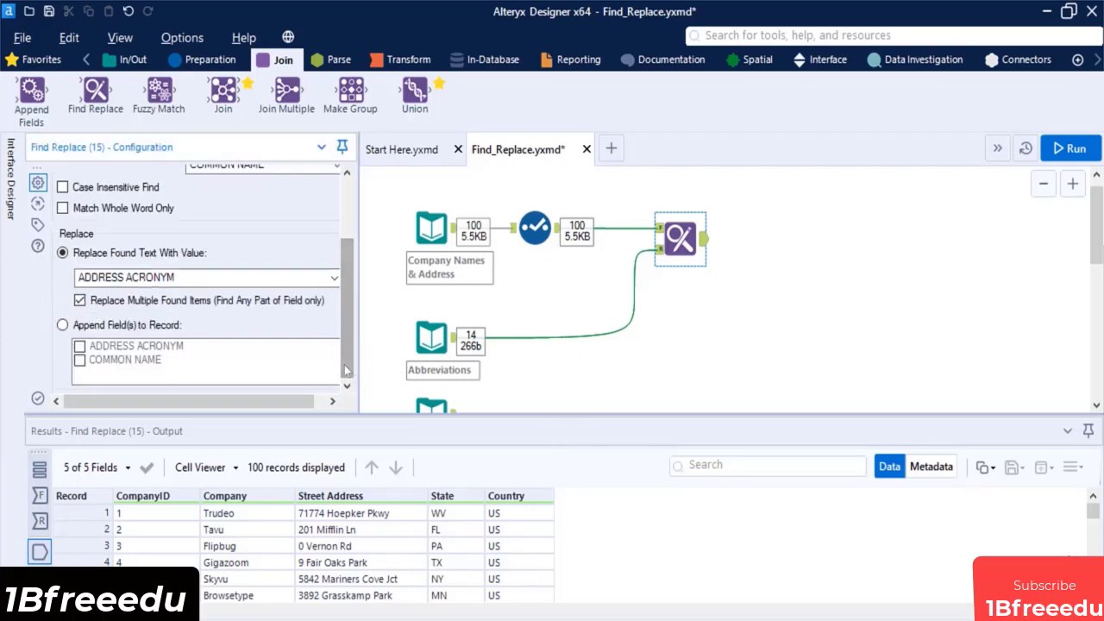
Step: Switch Find Replace to append the ADDRESS ACRONYM and COMMON NAME fields to each record, and run the workflow to view its output
left_click(63, 325)
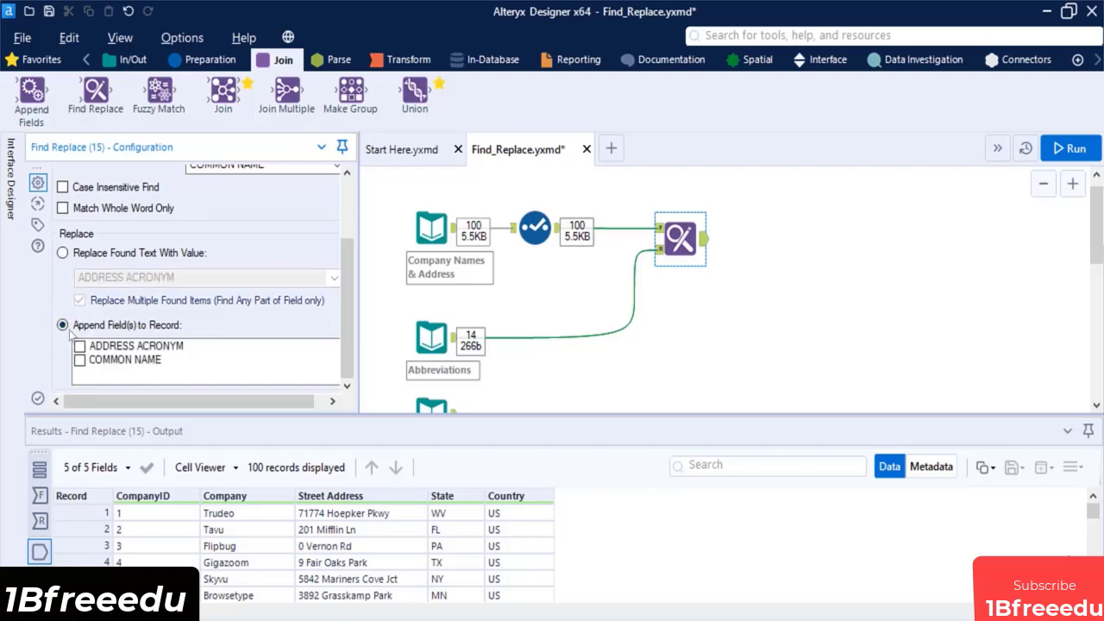
left_click(78, 345)
left_click(74, 360)
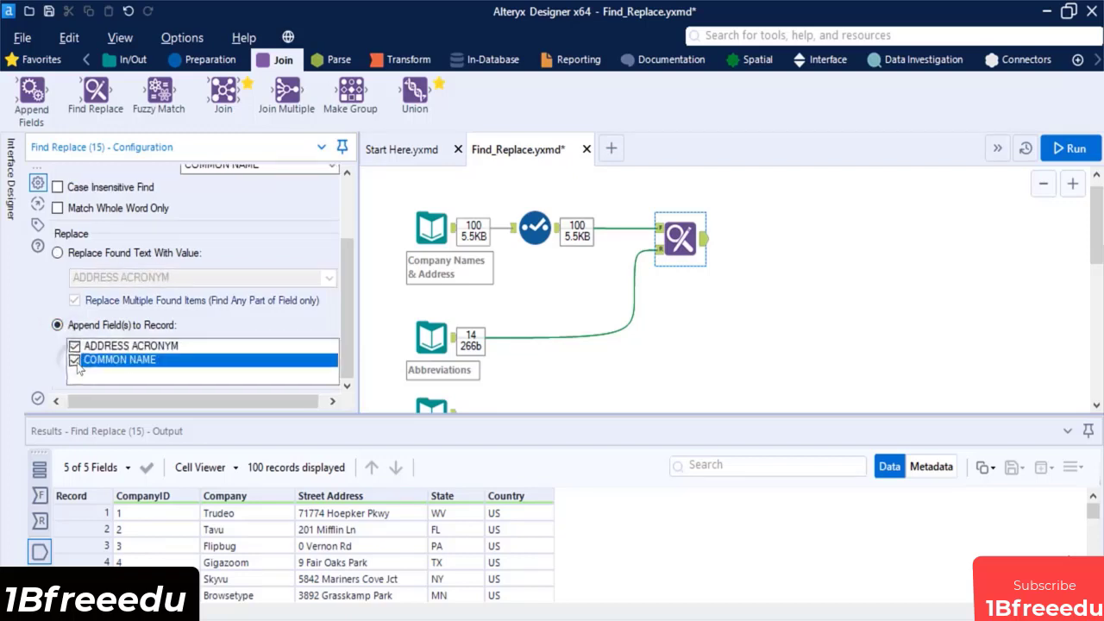
left_click(1058, 152)
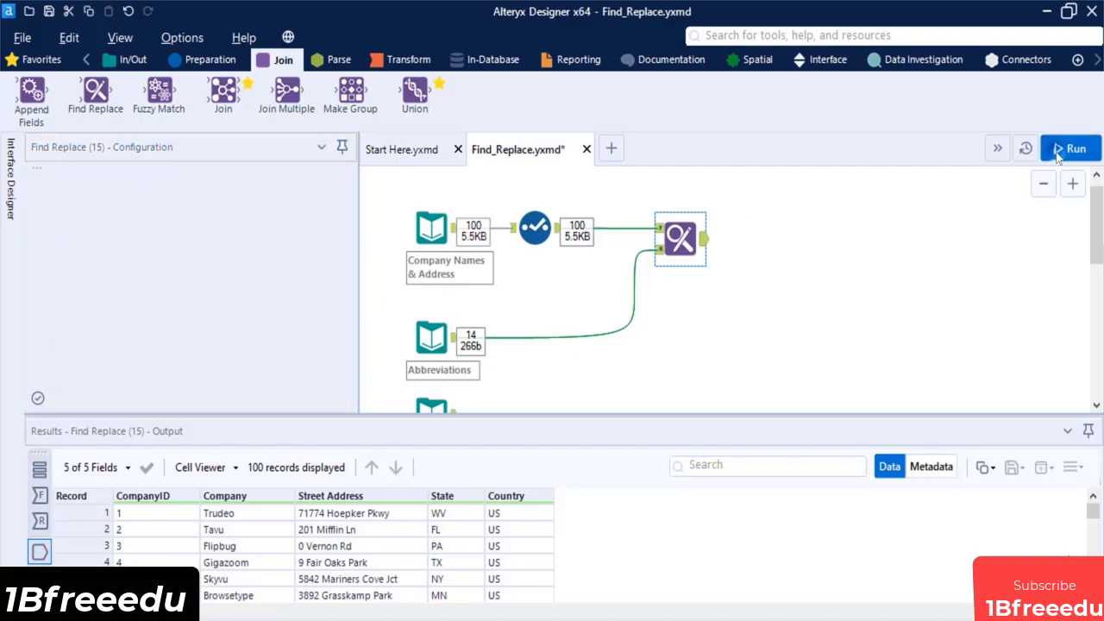
left_click(704, 245)
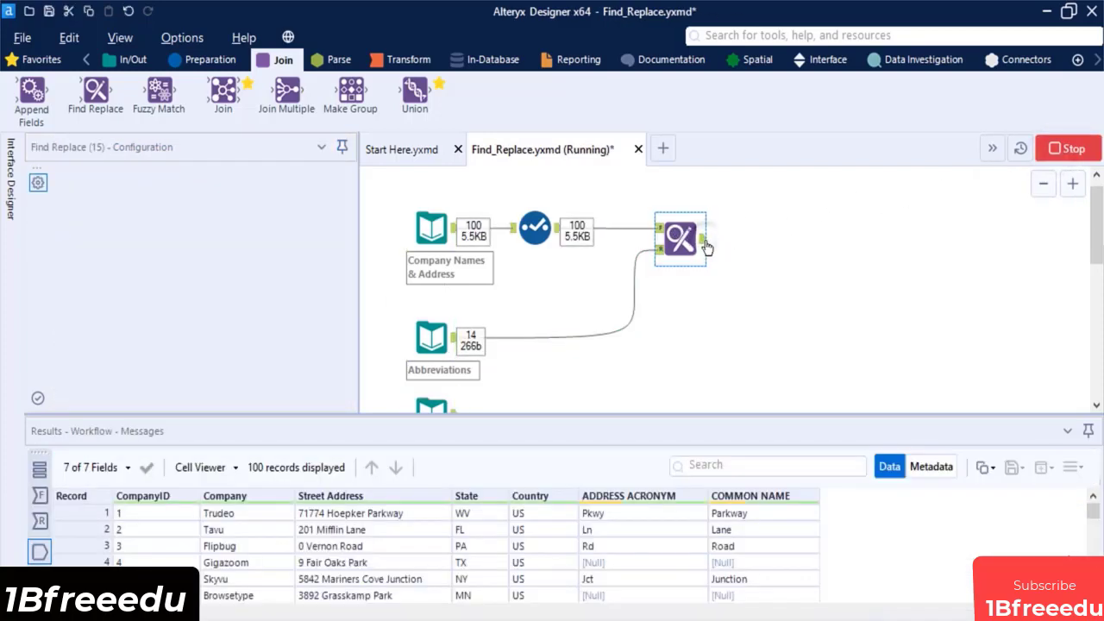
left_click(701, 245)
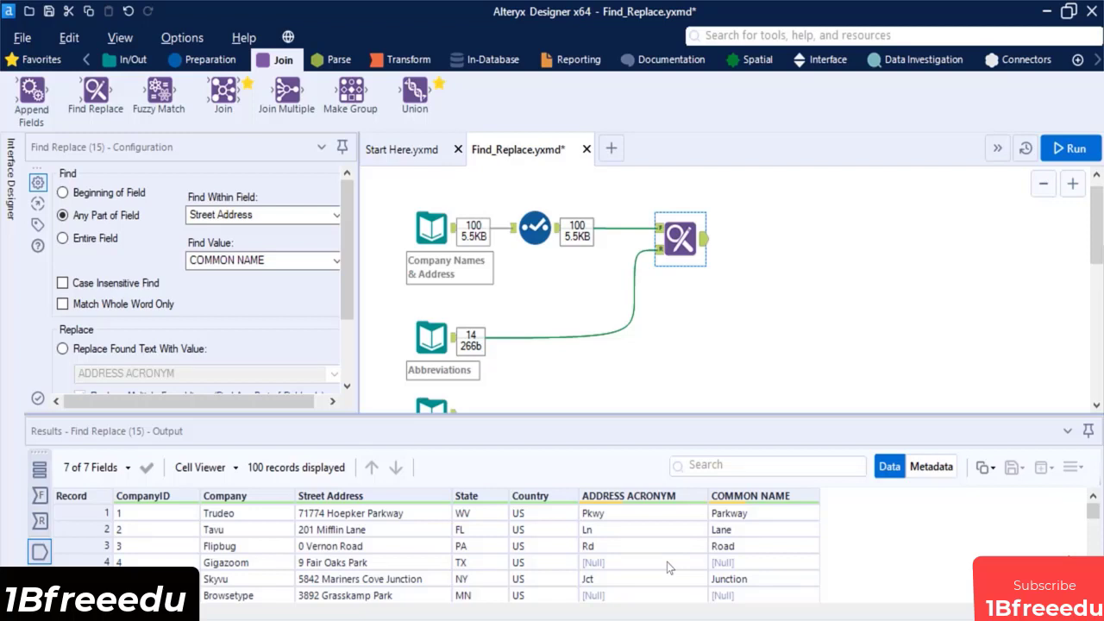
Step: Check the States input data and add a second Find Replace fed by Company Names & Address and States
left_click(1043, 185)
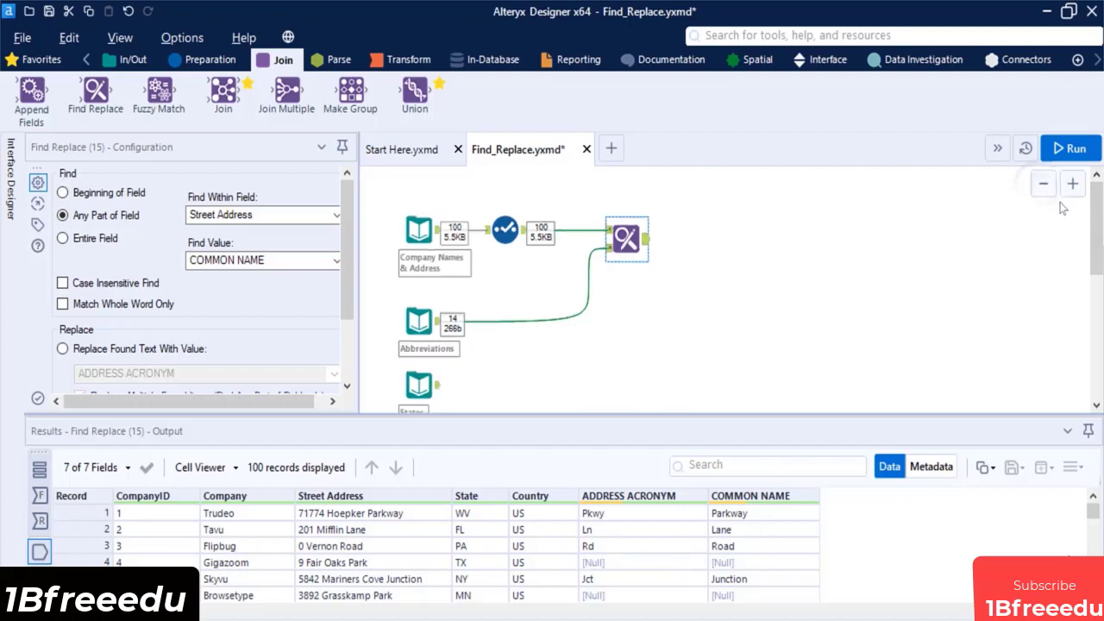
scroll(1094, 248, "down", 1)
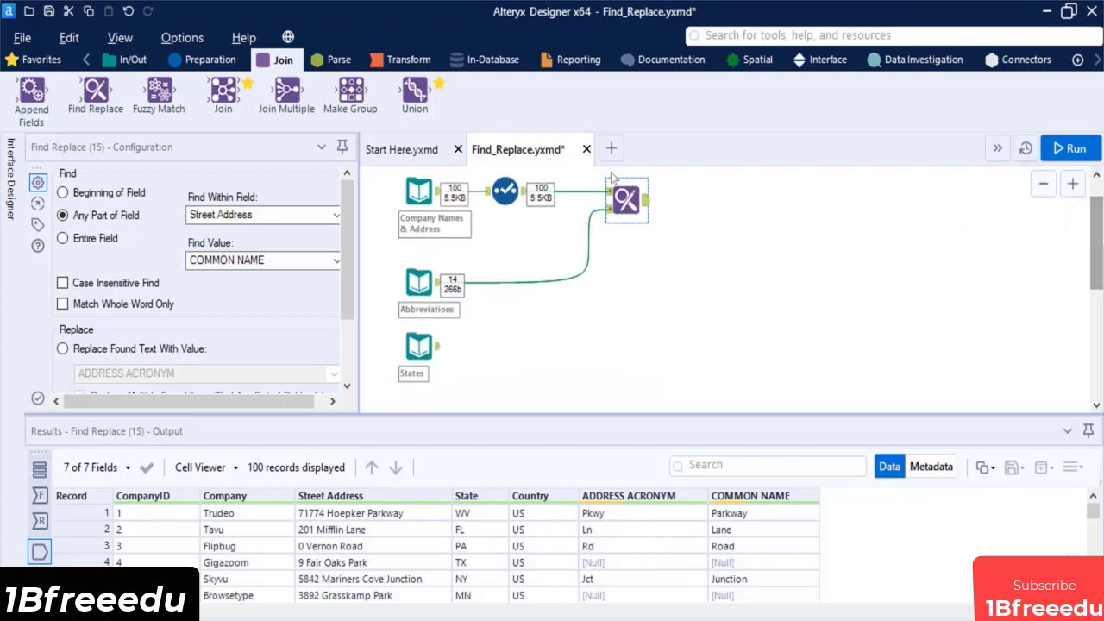
left_click(421, 349)
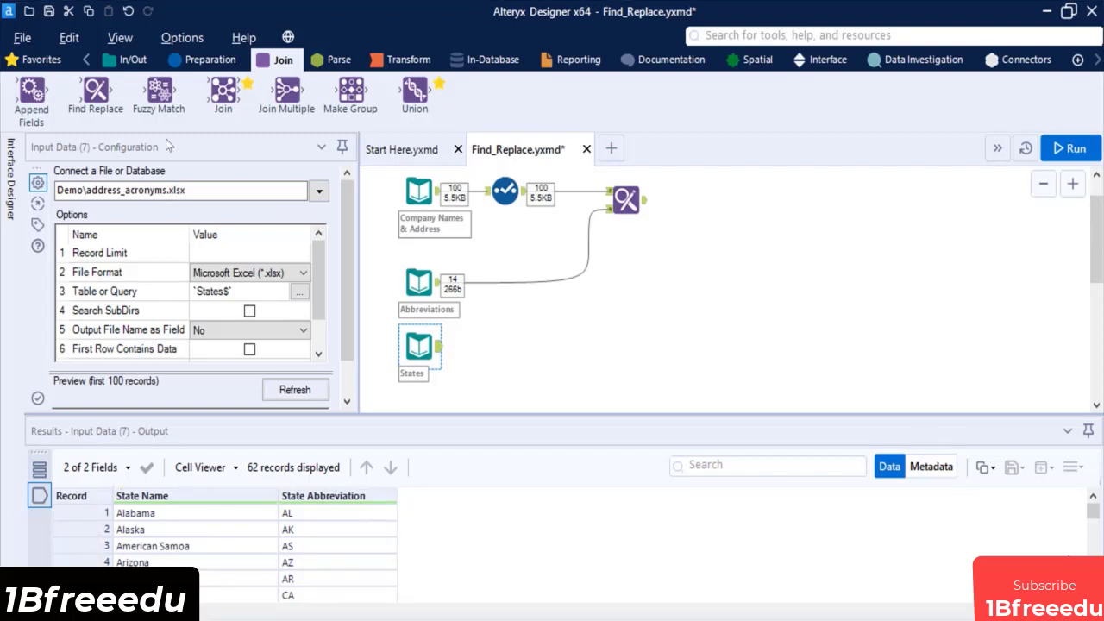
left_click_drag(95, 92, 628, 321)
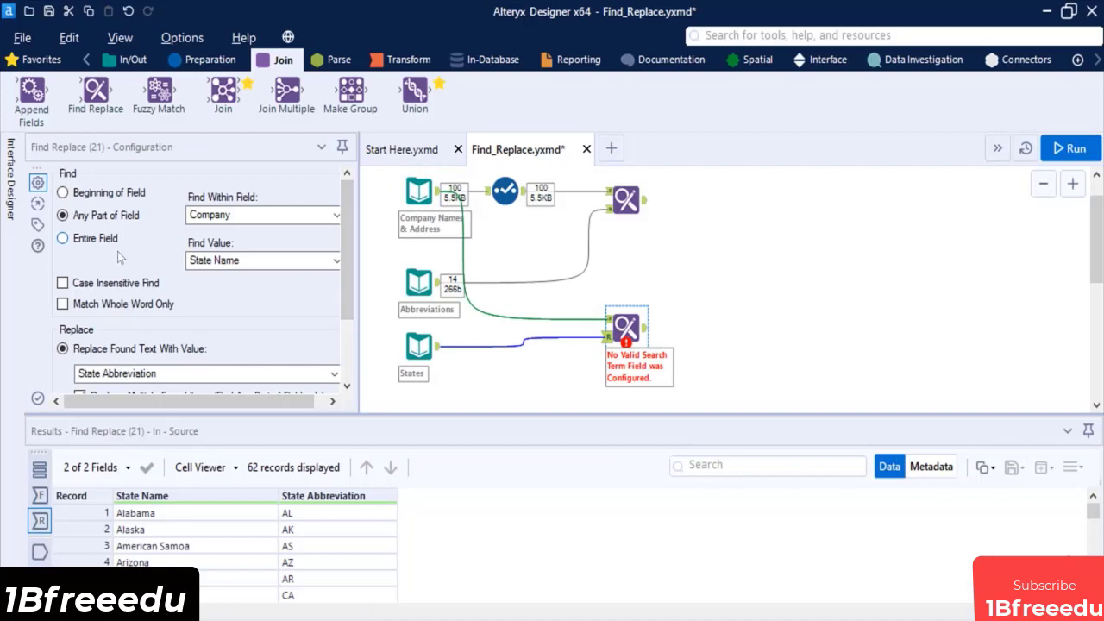
Step: Configure the second Find Replace to match State Abbreviation values against the entire State field
left_click(63, 239)
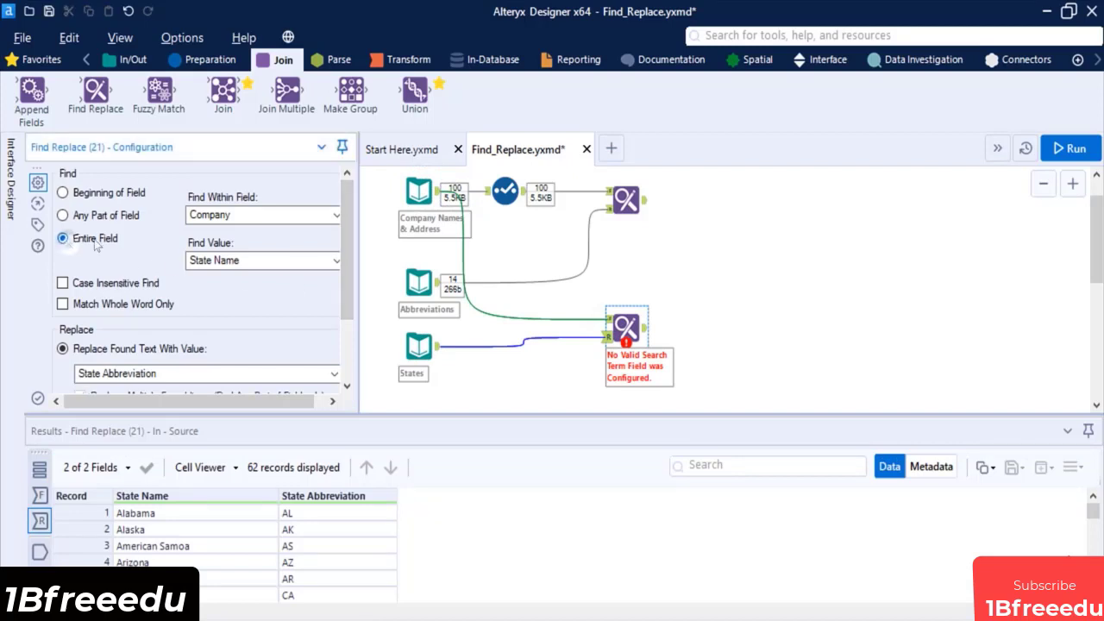
left_click(255, 217)
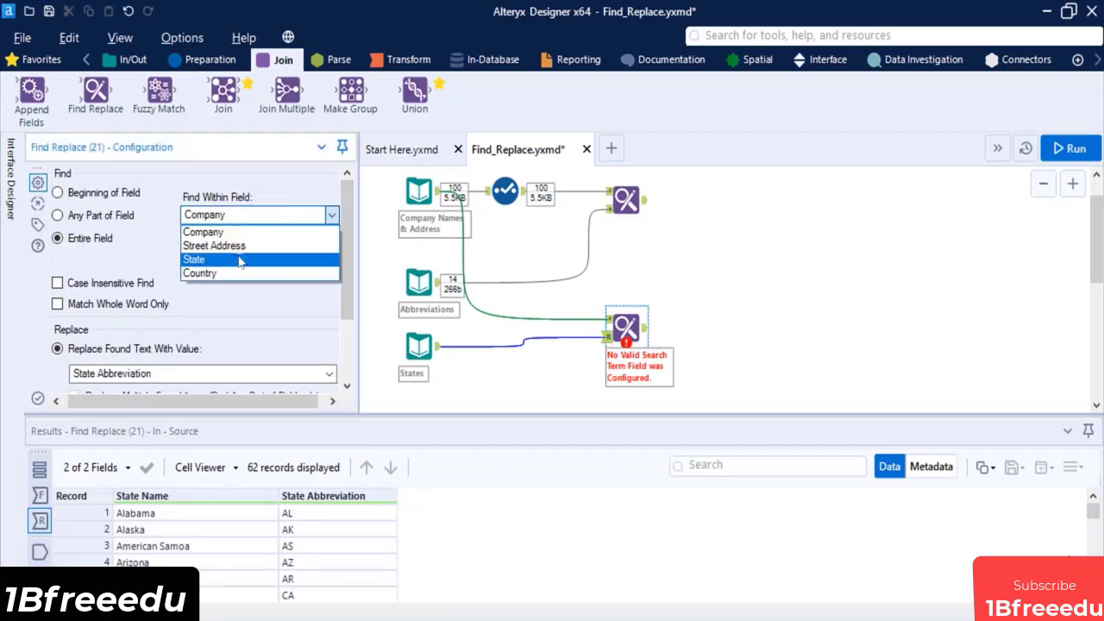
left_click(240, 259)
left_click(242, 263)
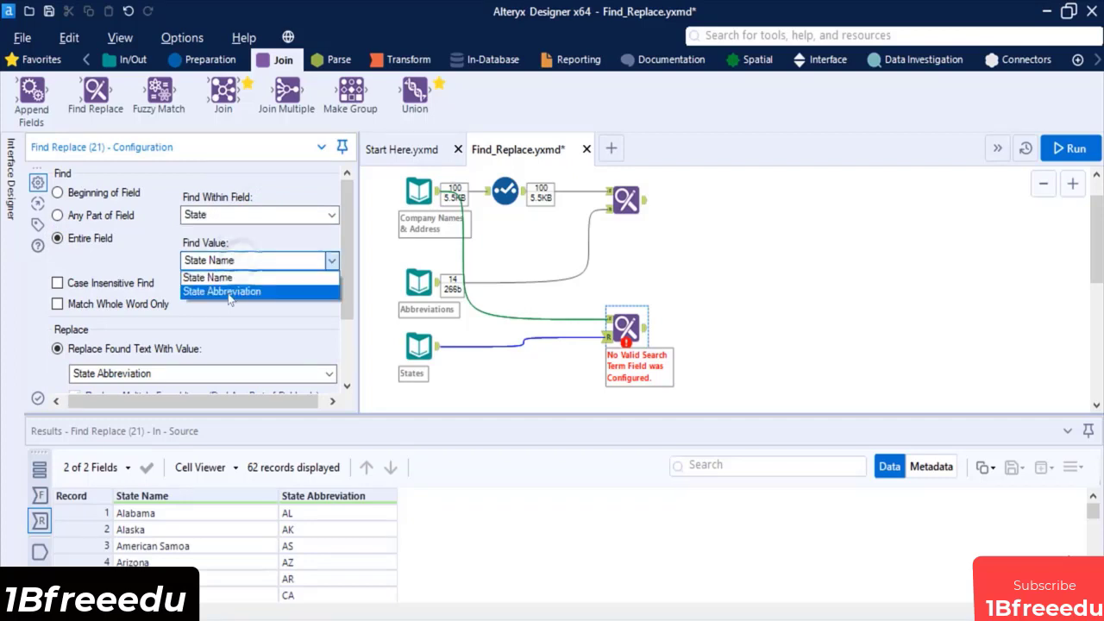
left_click(227, 295)
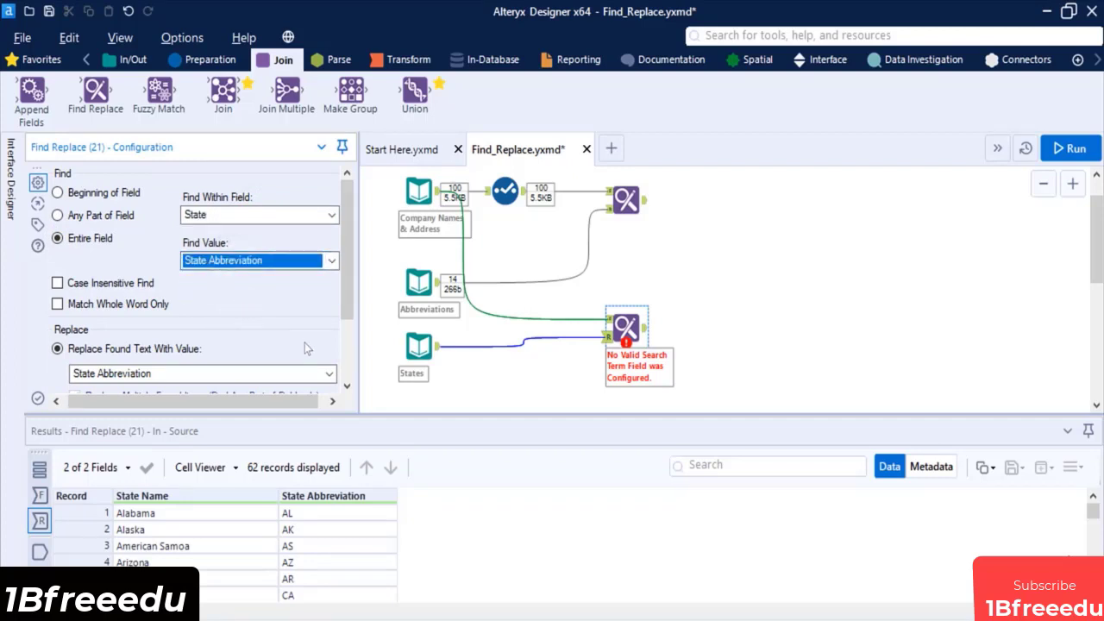
Step: Append the State Name field to each record in the second Find Replace and run the workflow
left_click(350, 370)
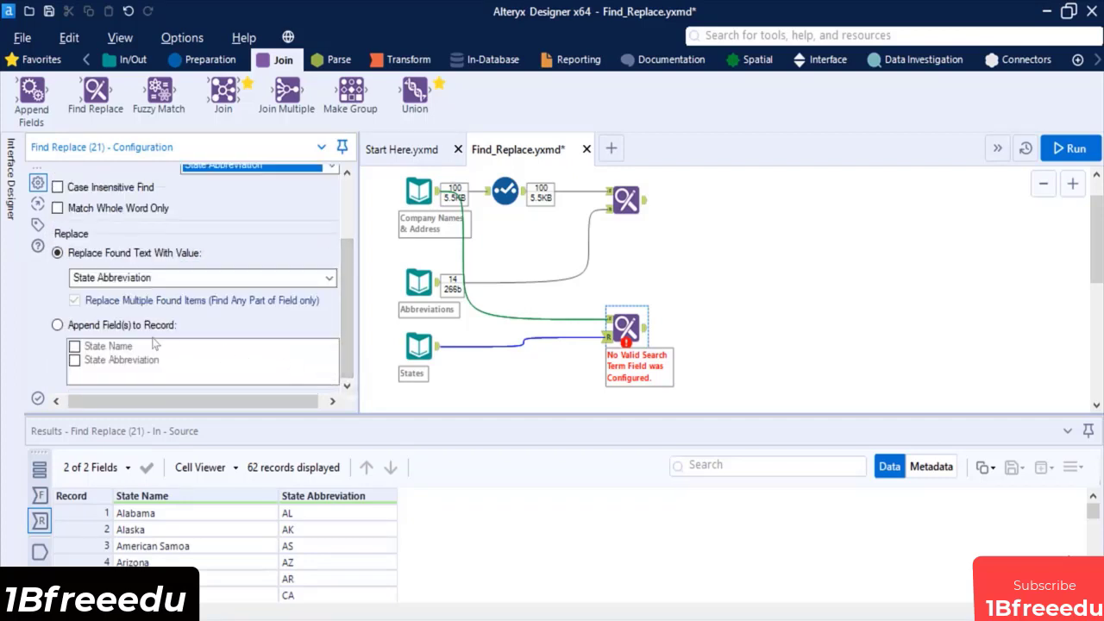
left_click(57, 325)
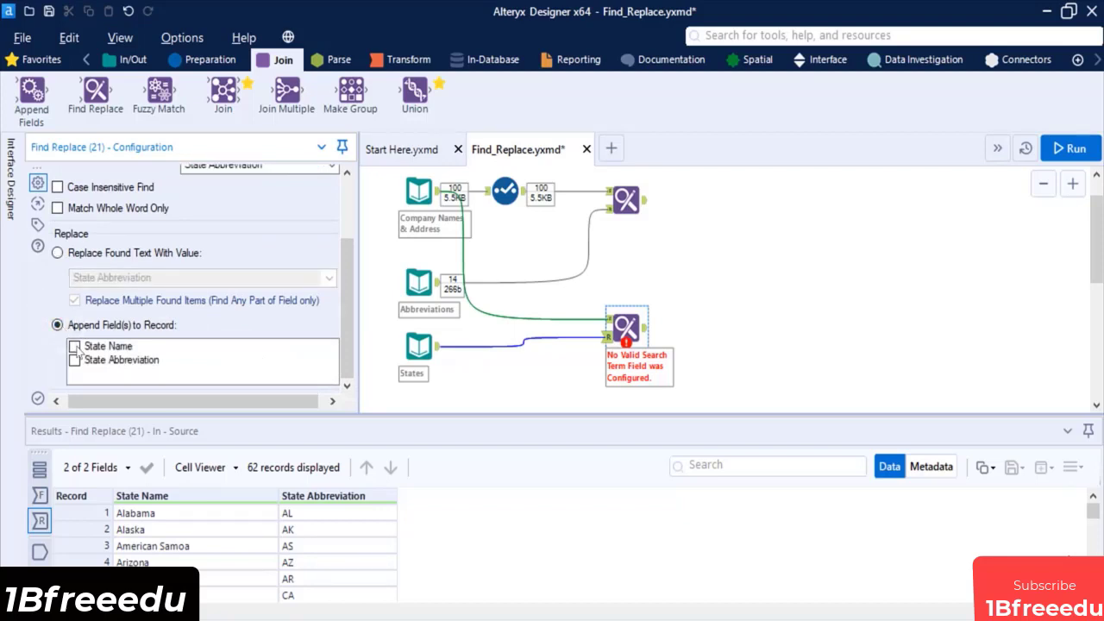
left_click(75, 346)
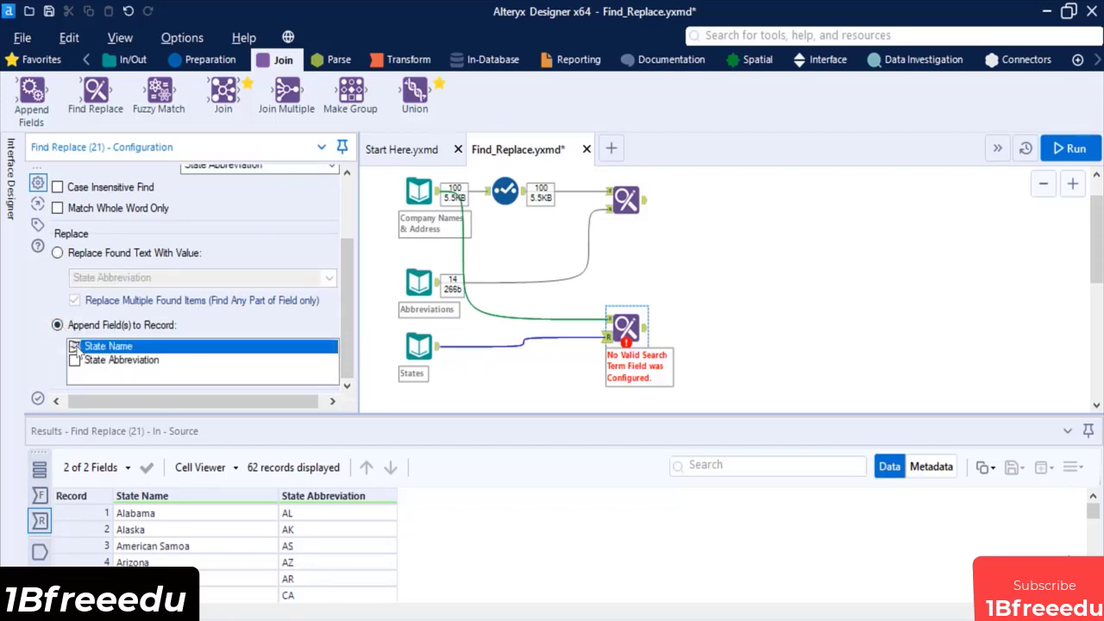
left_click(1070, 148)
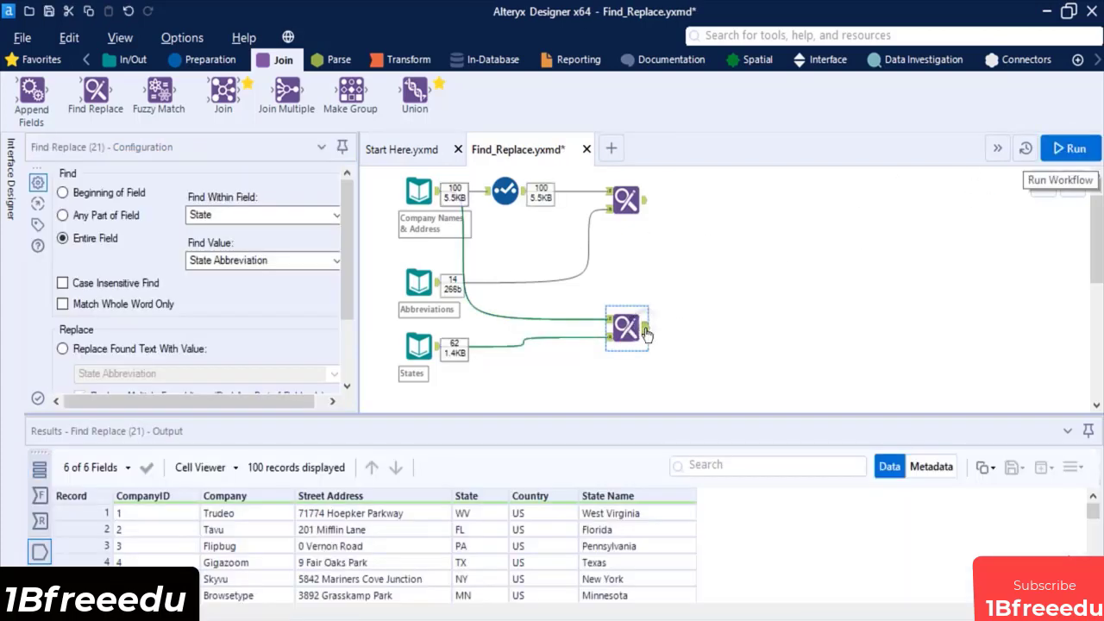
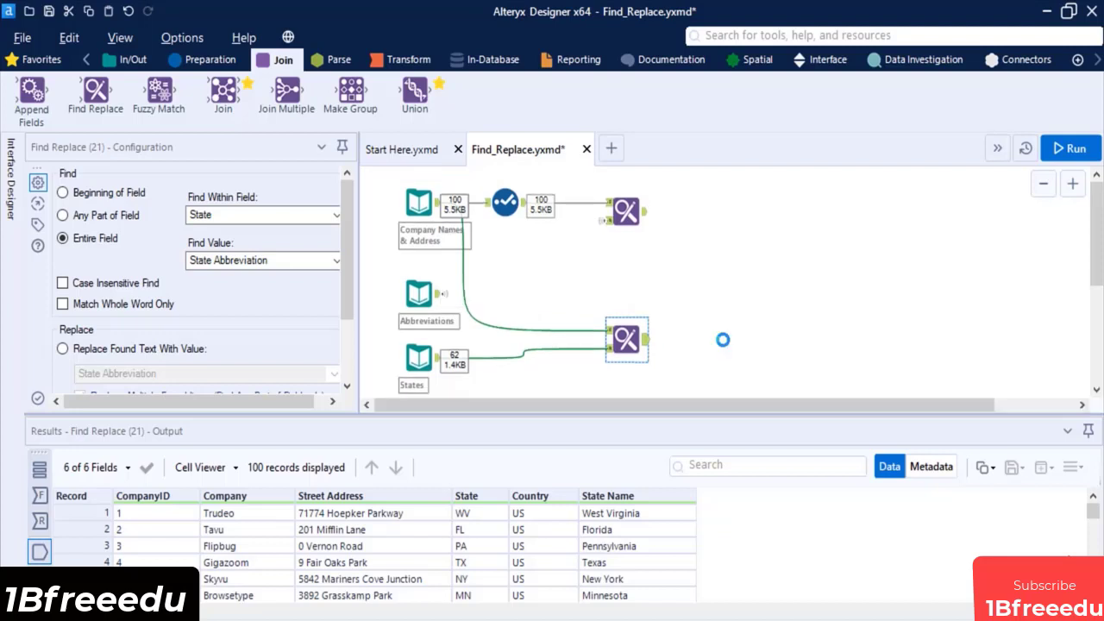
Step: Paste the copied YEAR Text Input and its Select tool onto the empty canvas beside the States Find Replace
key("ctrl+v")
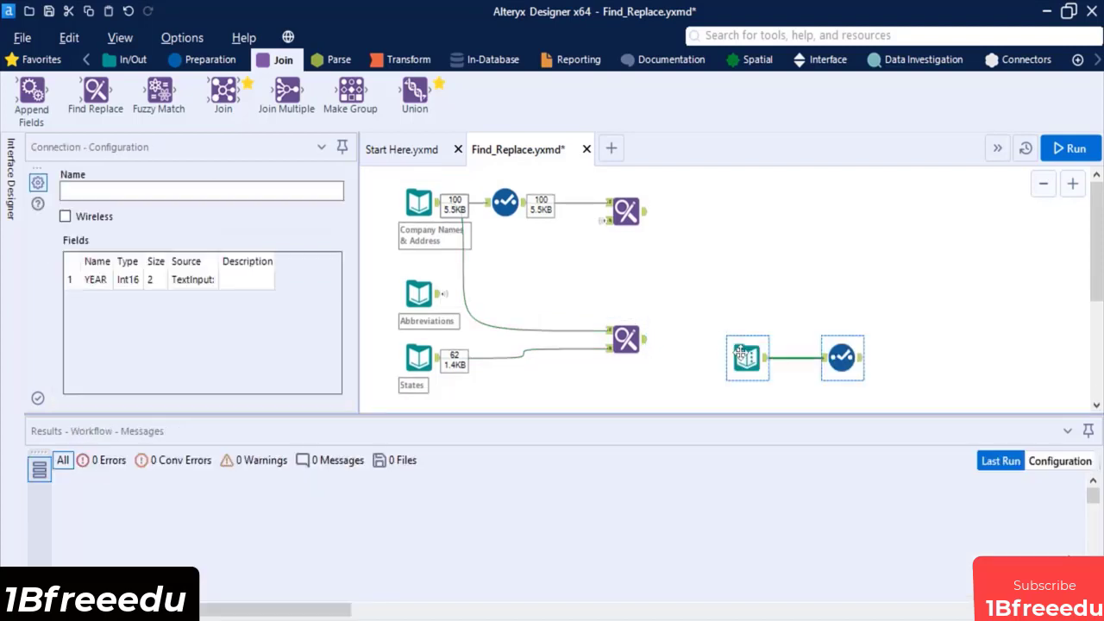
left_click(723, 333)
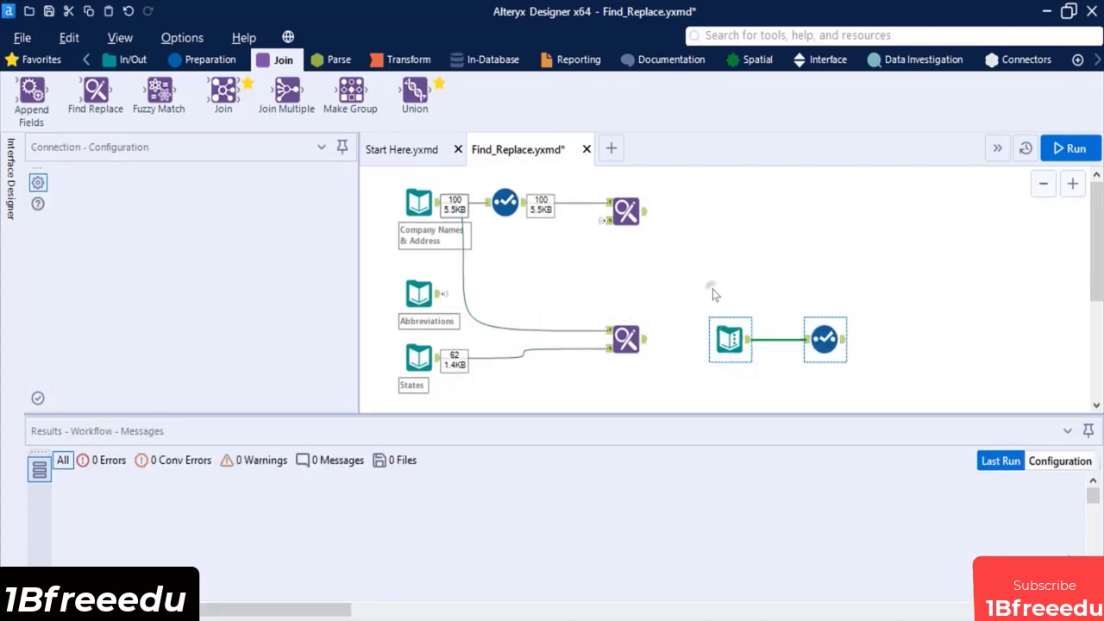
left_click(728, 337)
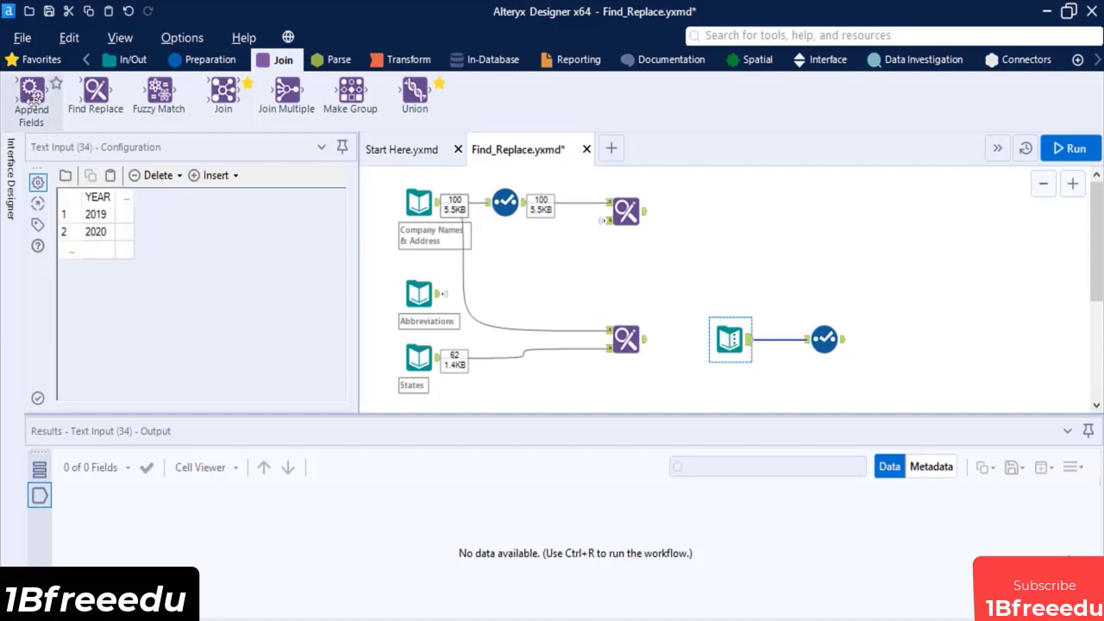
Step: Add an Append Fields tool with Company Names & Address as the target and the YEAR Select output as the source
left_click_drag(31, 97, 955, 297)
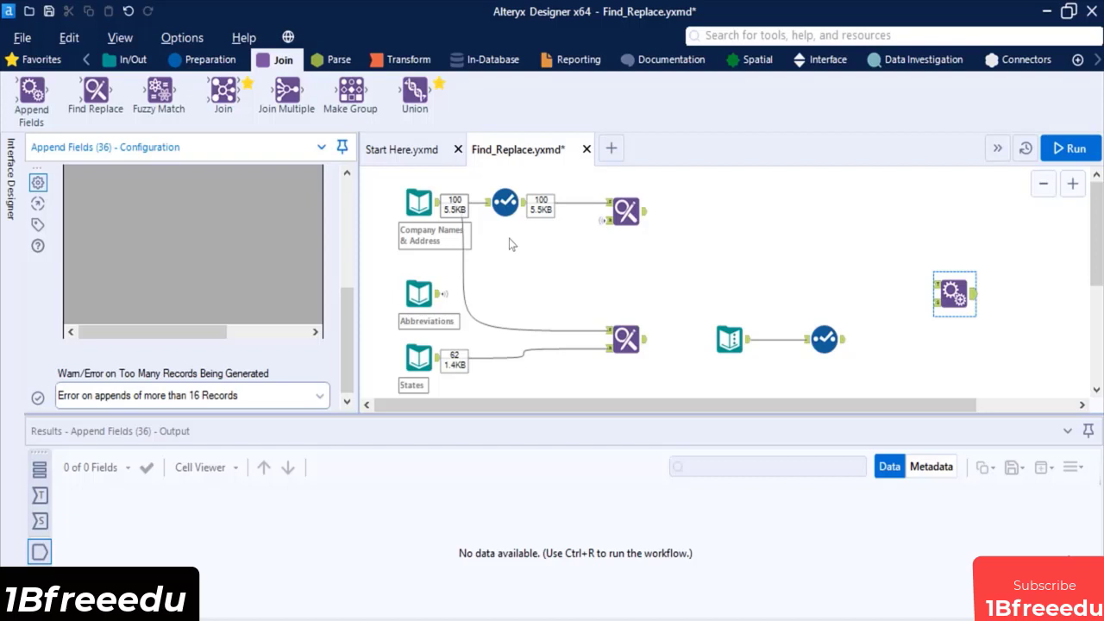
left_click_drag(438, 206, 935, 285)
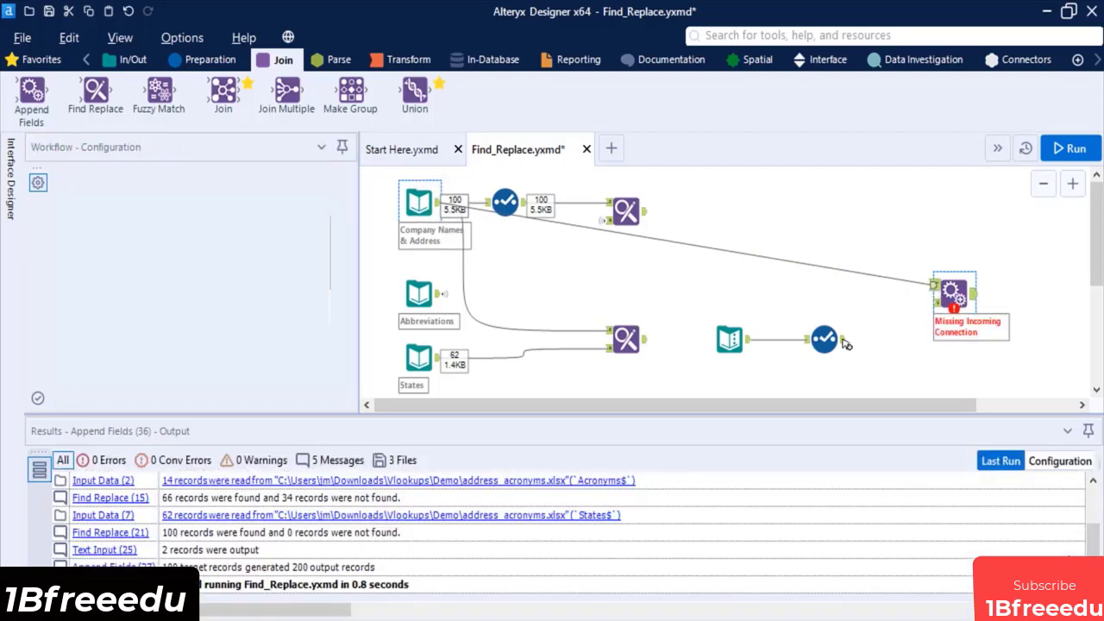
left_click_drag(846, 339, 937, 304)
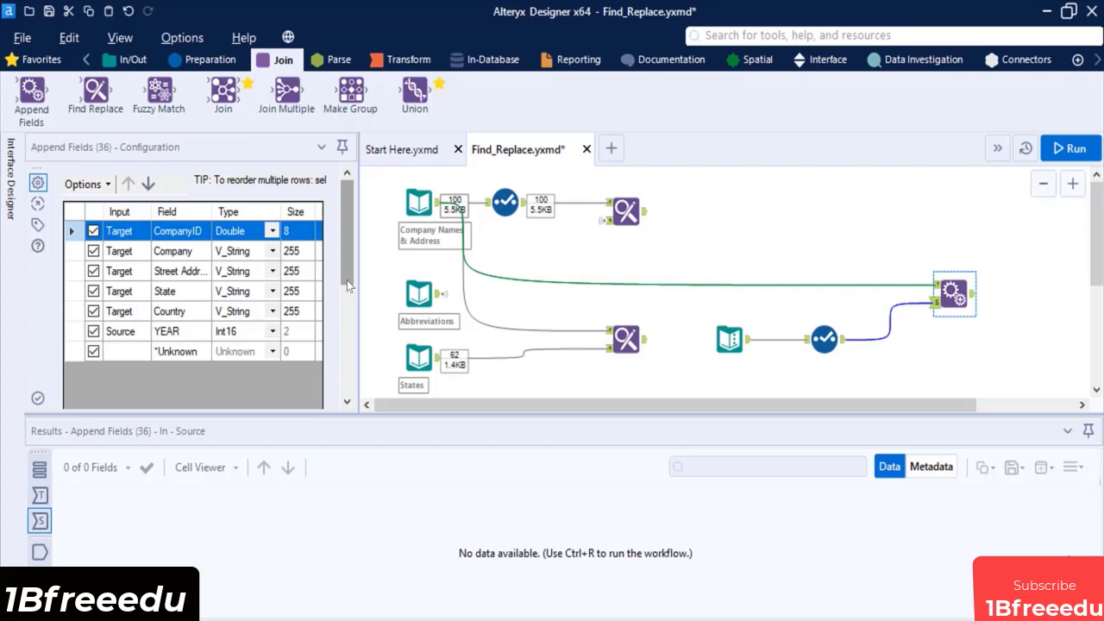
Step: Set Append Fields to Allow All Appends when too many records are generated, and run the workflow
scroll(347, 284, "down", 1)
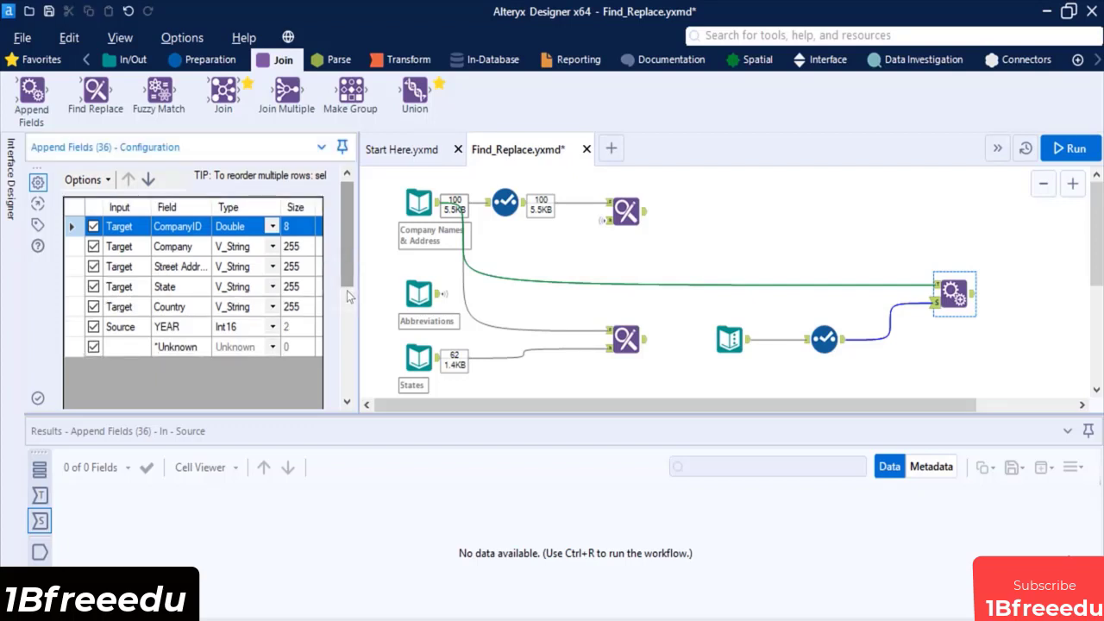
scroll(347, 285, "down", 5)
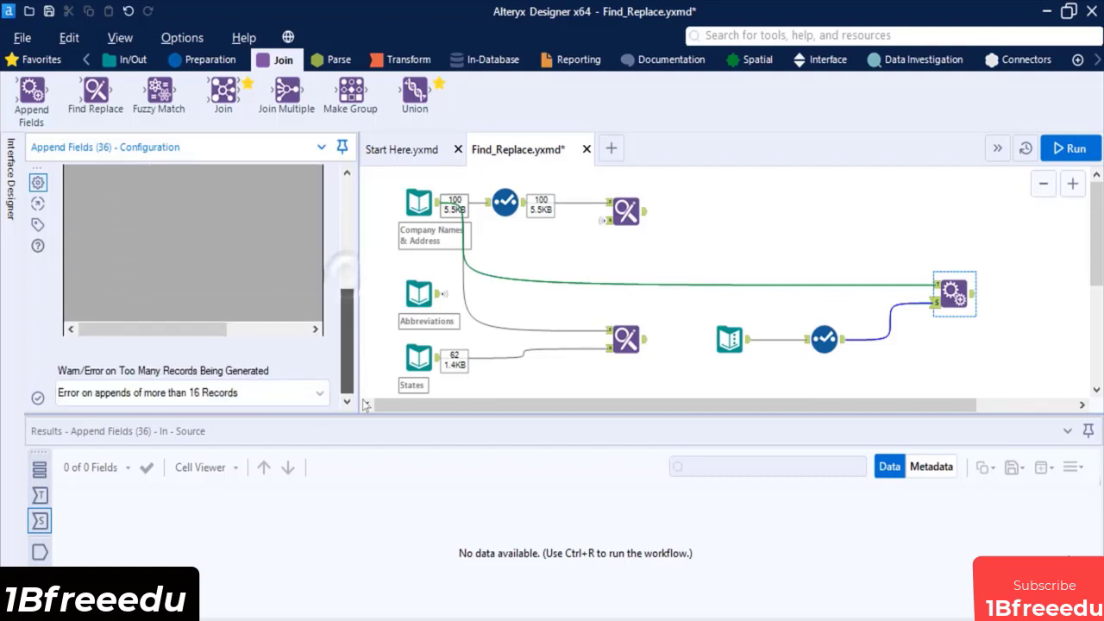
left_click(315, 395)
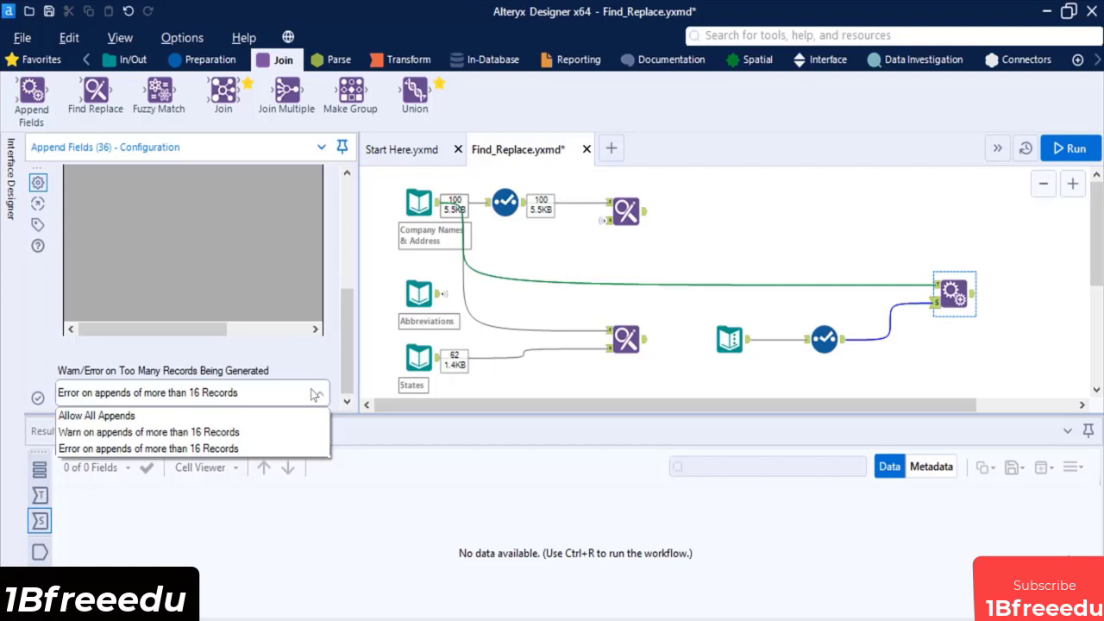
left_click(255, 416)
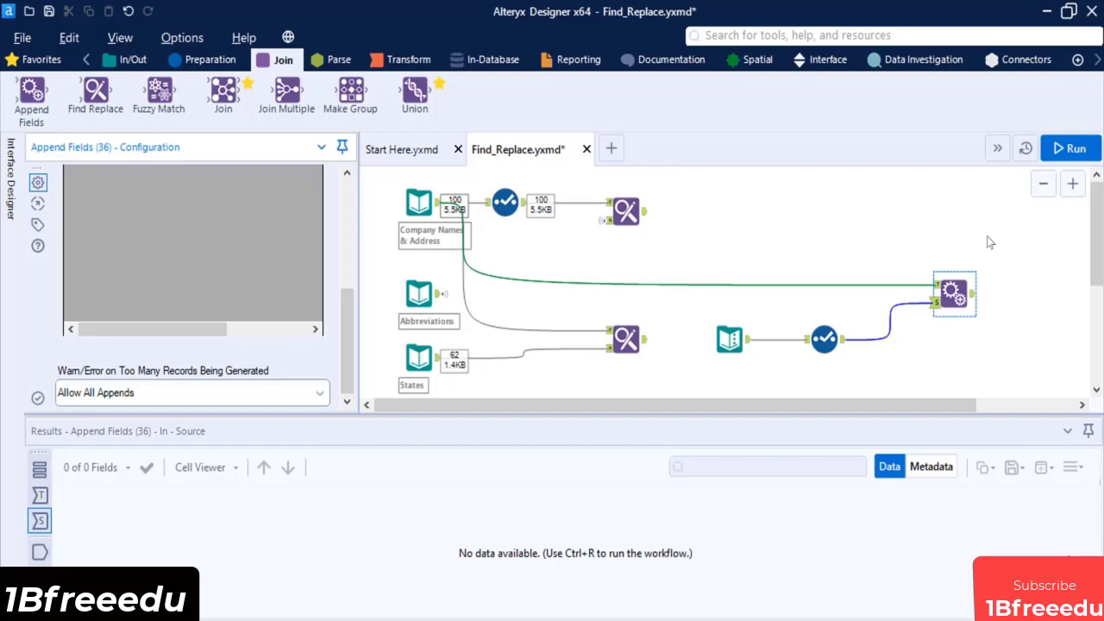
left_click(1057, 150)
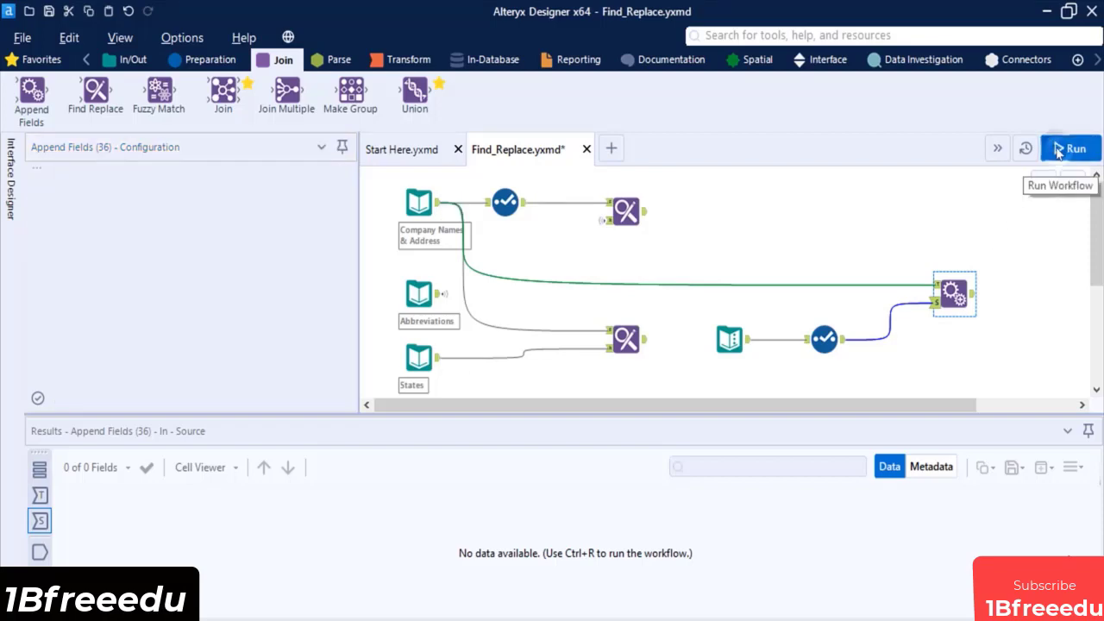
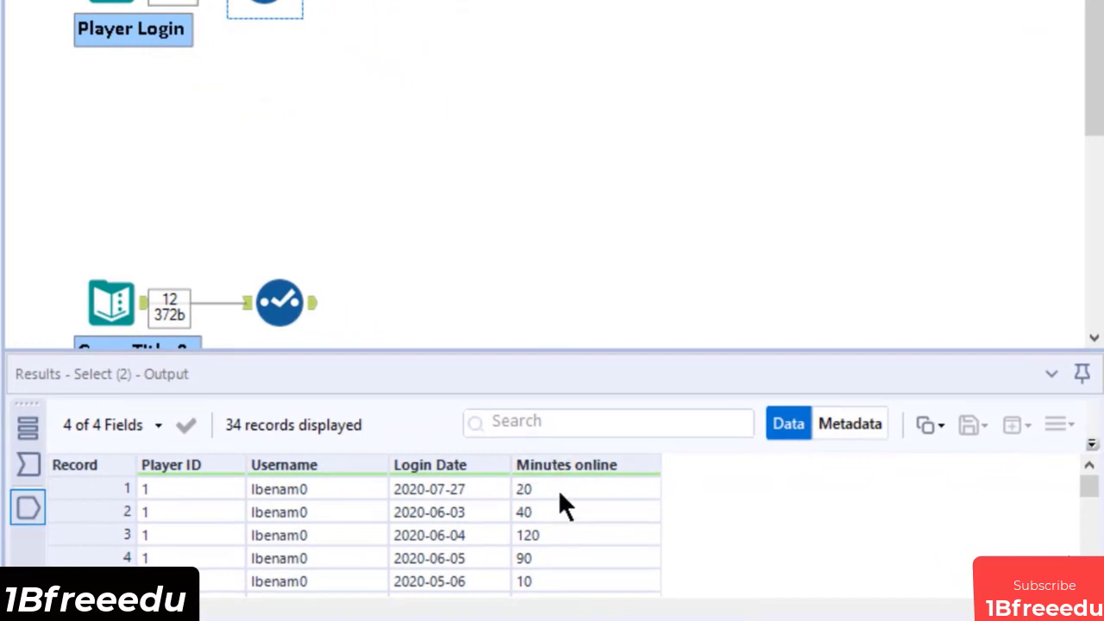
Step: Review the Player Login records in Multi_row.yxmd and add a Multi-Row Formula after their Select tool, set to create a new field
scroll(561, 506, "down", 3)
scroll(561, 506, "down", 6)
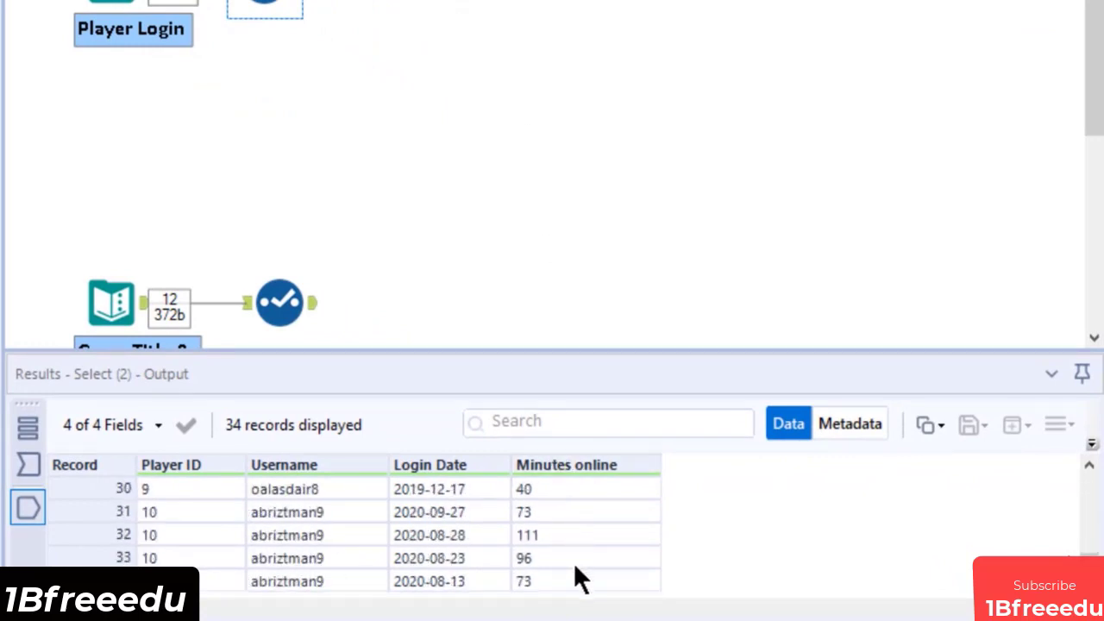
scroll(575, 568, "up", 10)
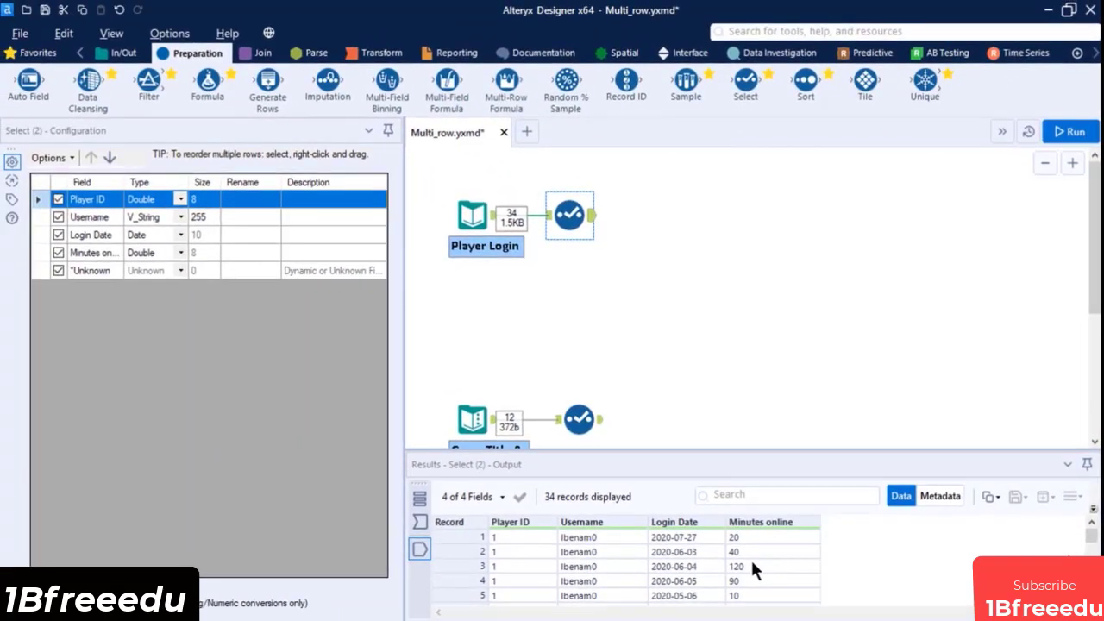
left_click_drag(506, 82, 656, 215)
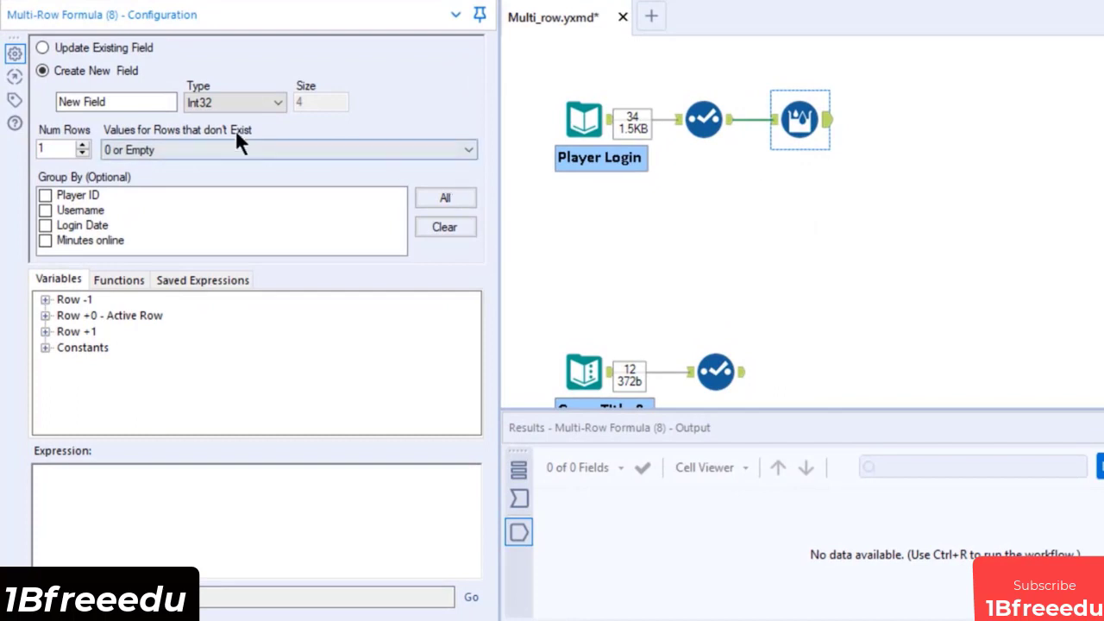
left_click(110, 49)
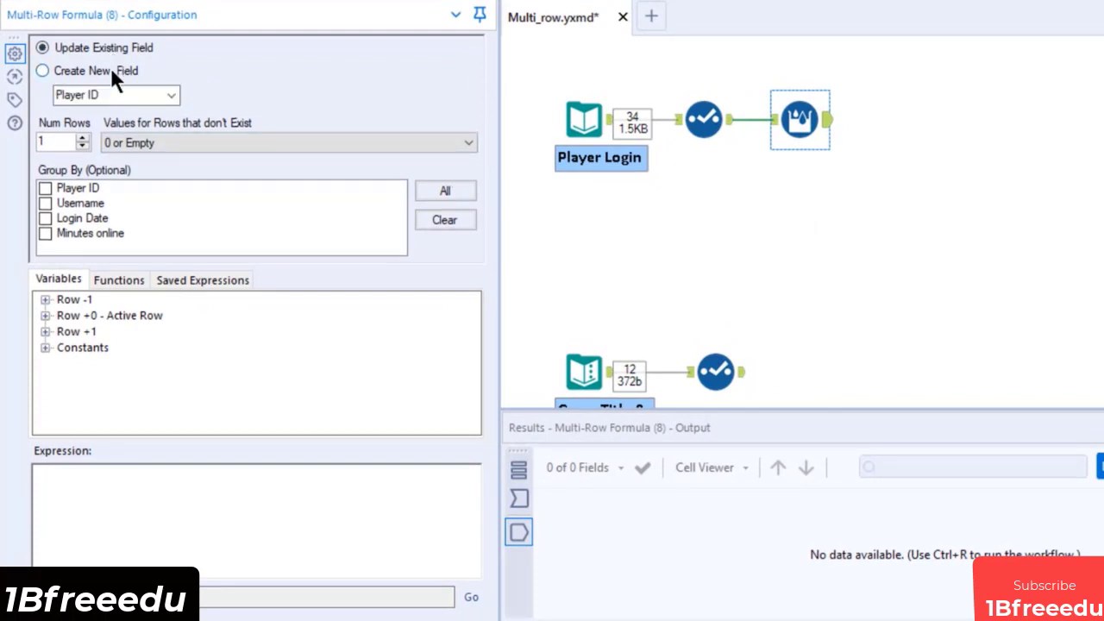
left_click(111, 69)
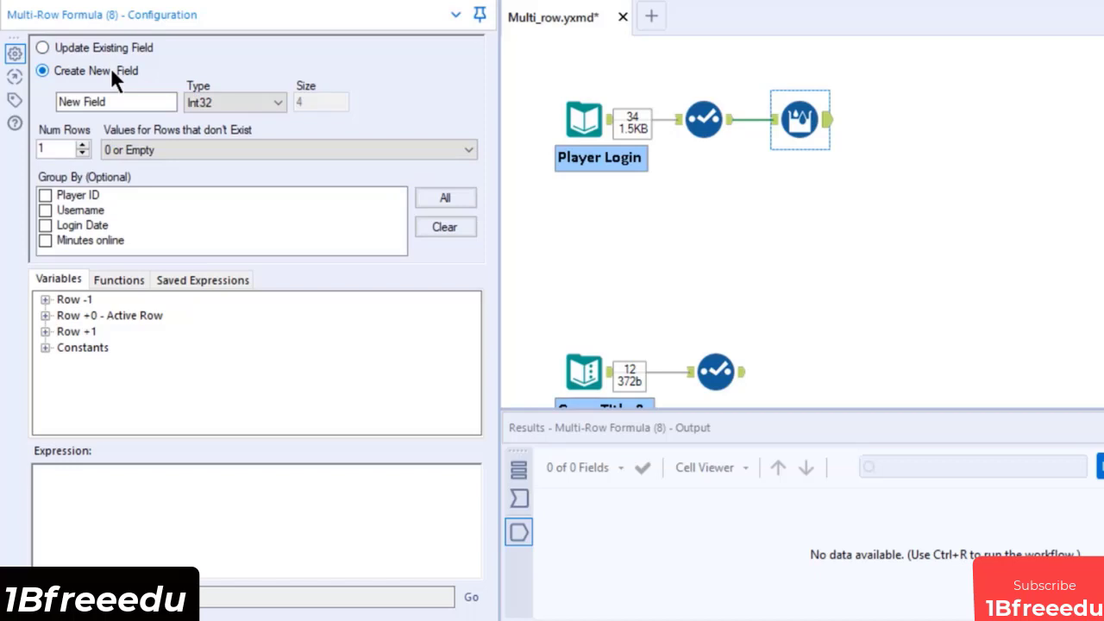
Step: Name the new Multi-Row Formula field Days_between_login
left_click_drag(111, 101, 41, 98)
type("D")
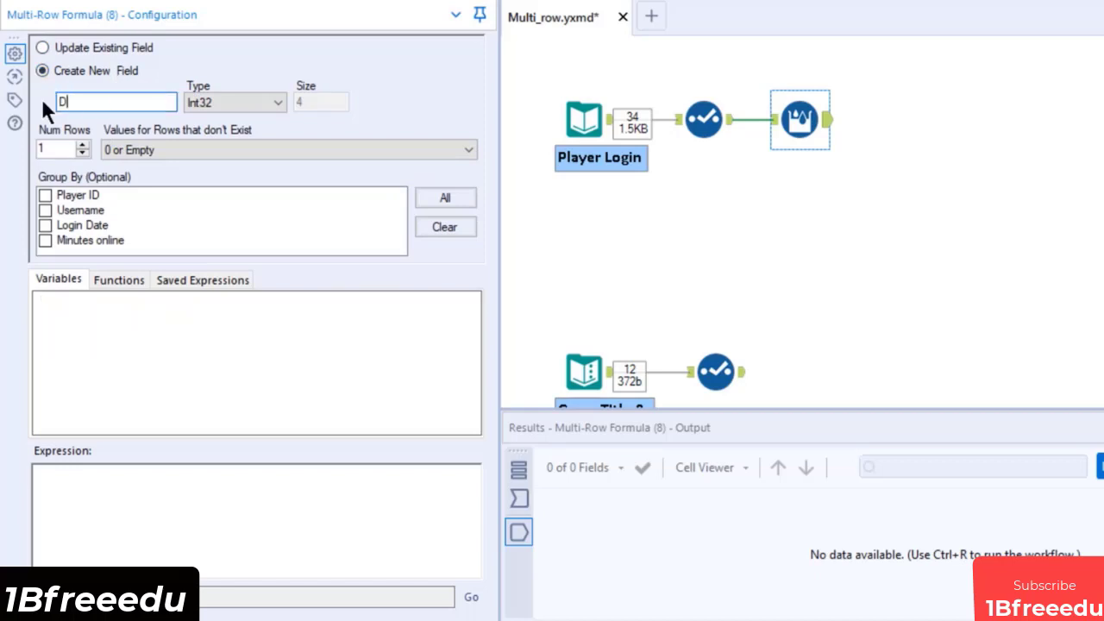
type("ays_betw")
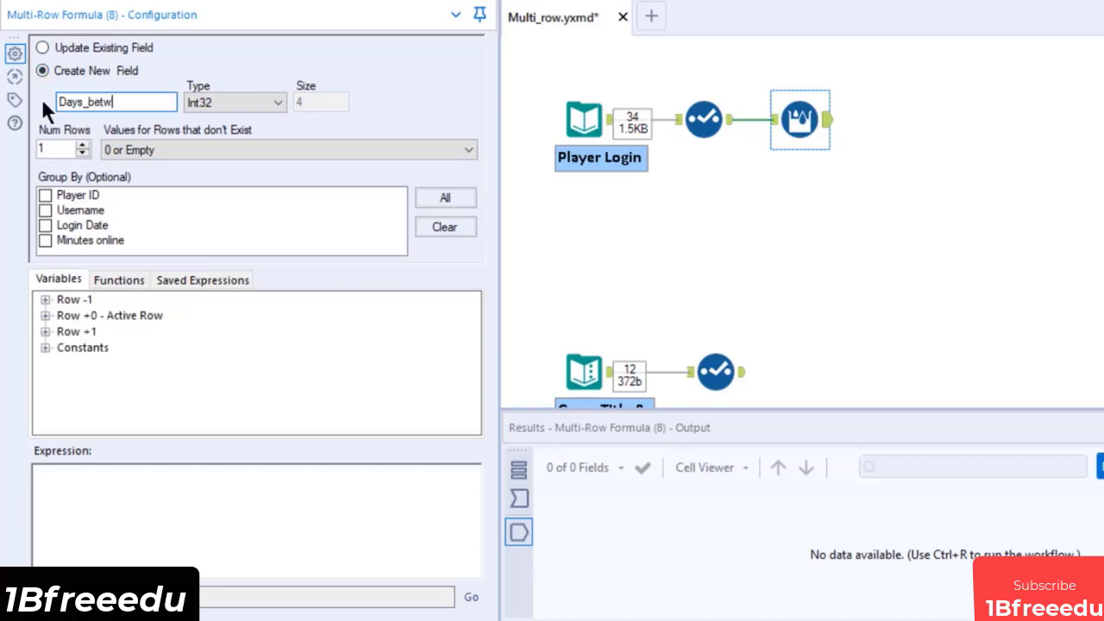
type("een_login")
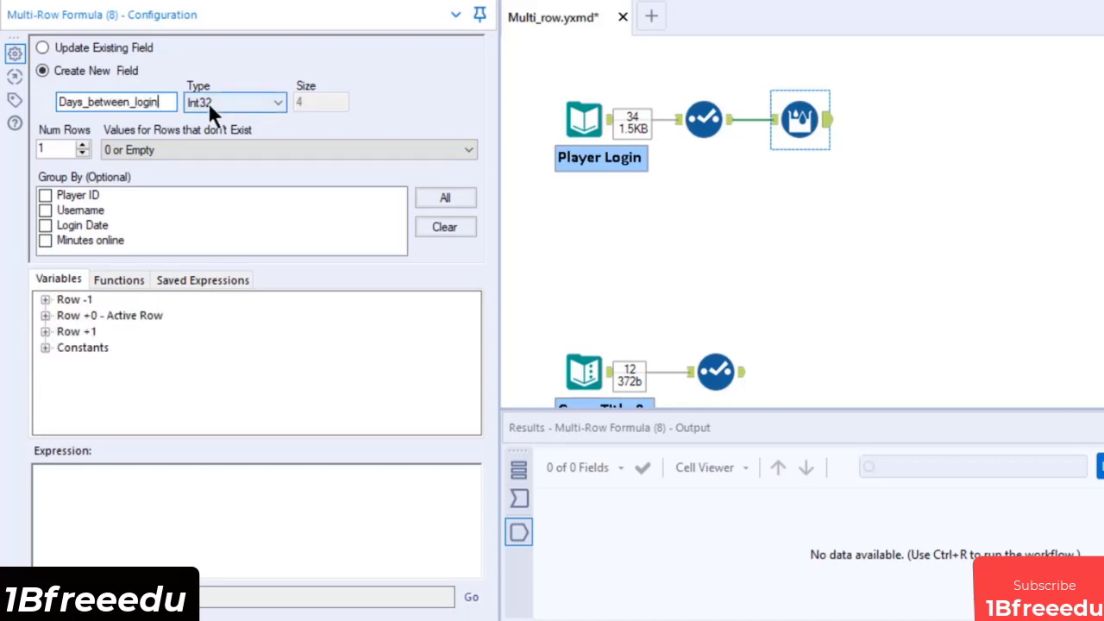
Step: Group the Multi-Row Formula by Player ID and use NULL as the value for rows that don't exist
left_click(60, 150)
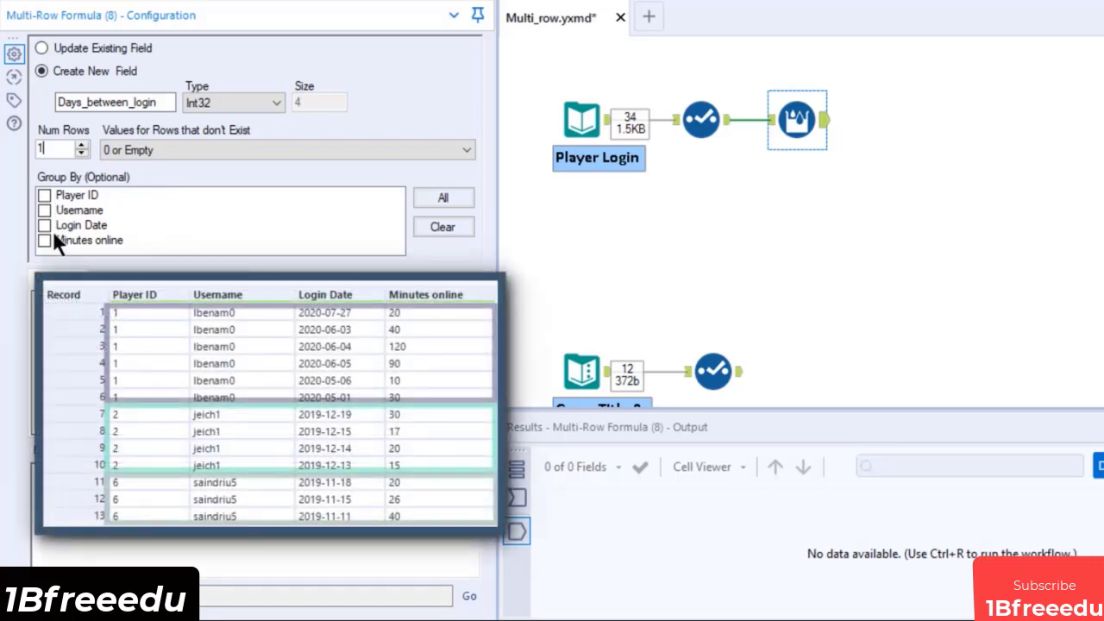
left_click(44, 195)
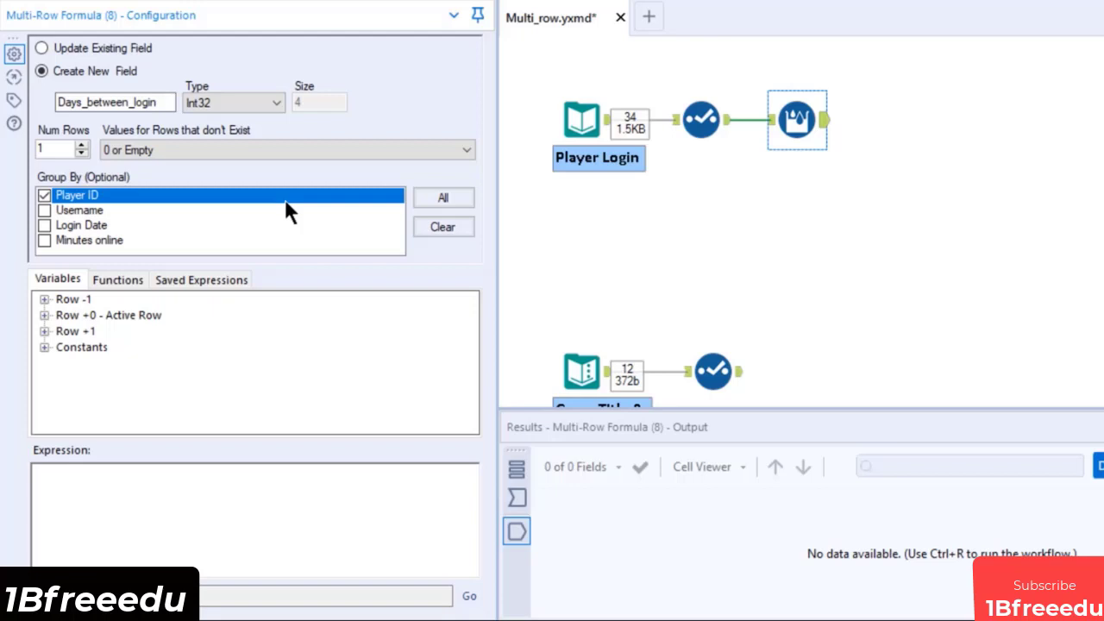
left_click(335, 150)
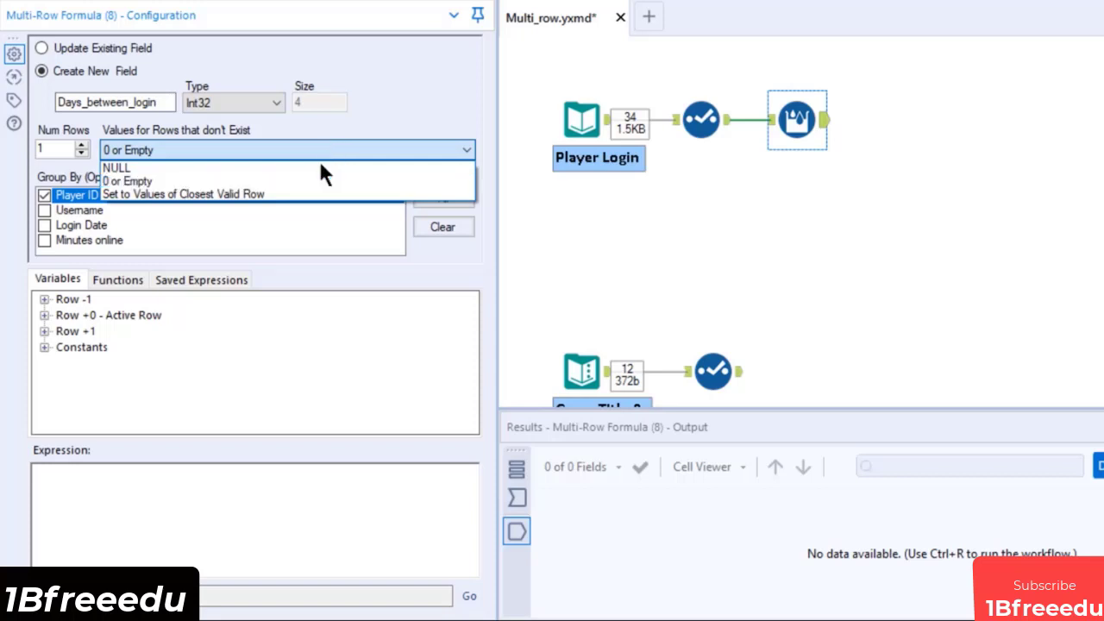
left_click(319, 167)
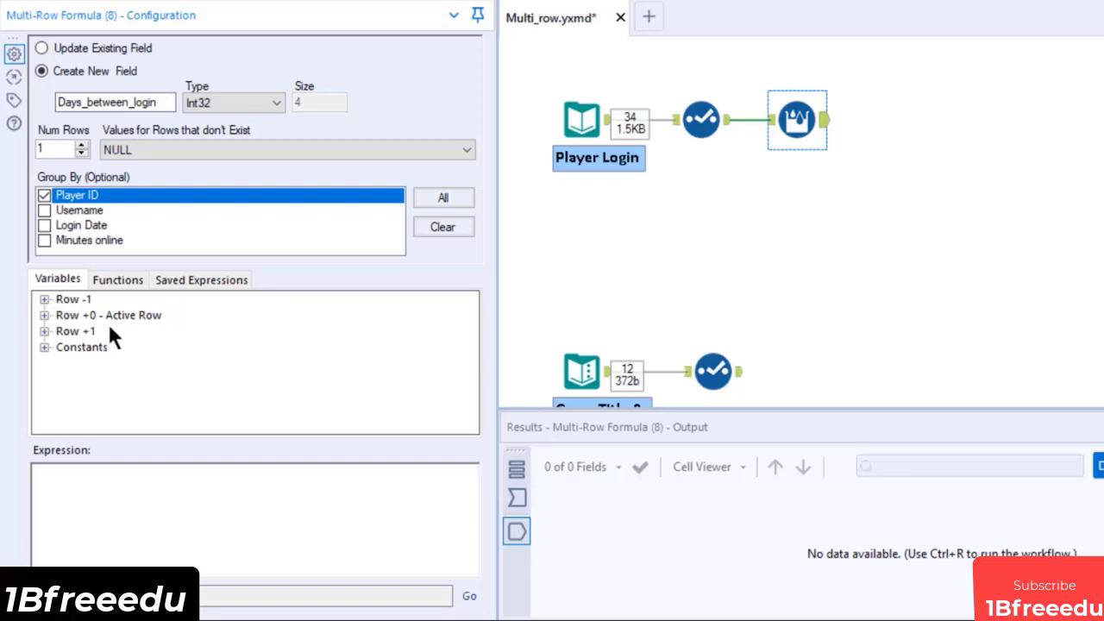
Step: Insert the DateTimeDiff(dt1,dt2,u) function from the DateTime category into the Multi-Row Formula expression
left_click(118, 281)
double_click(100, 348)
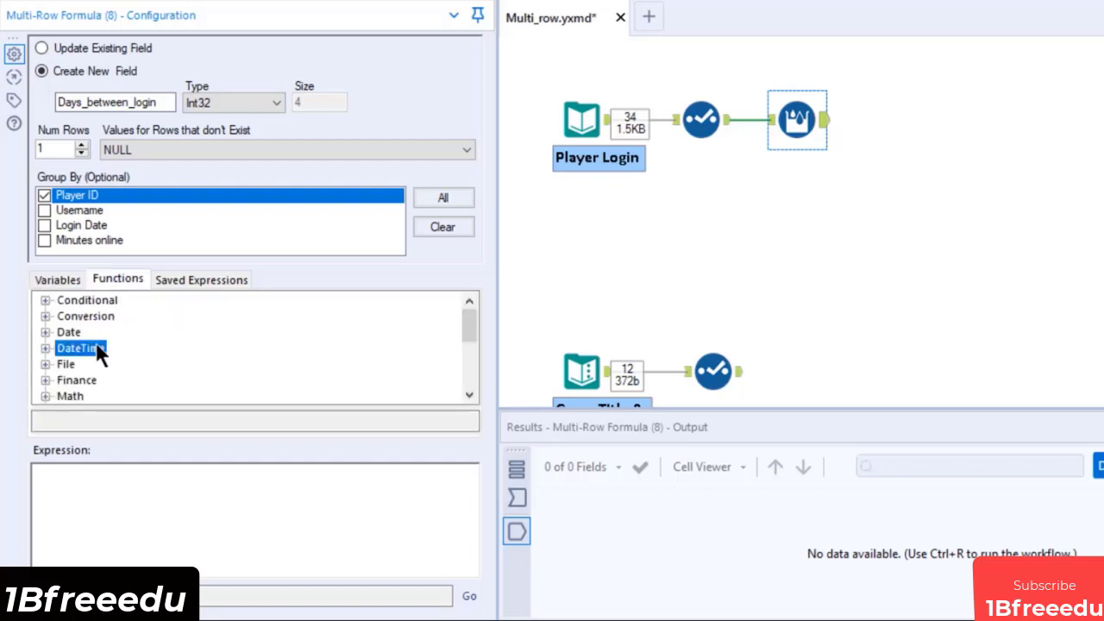
left_click(123, 347)
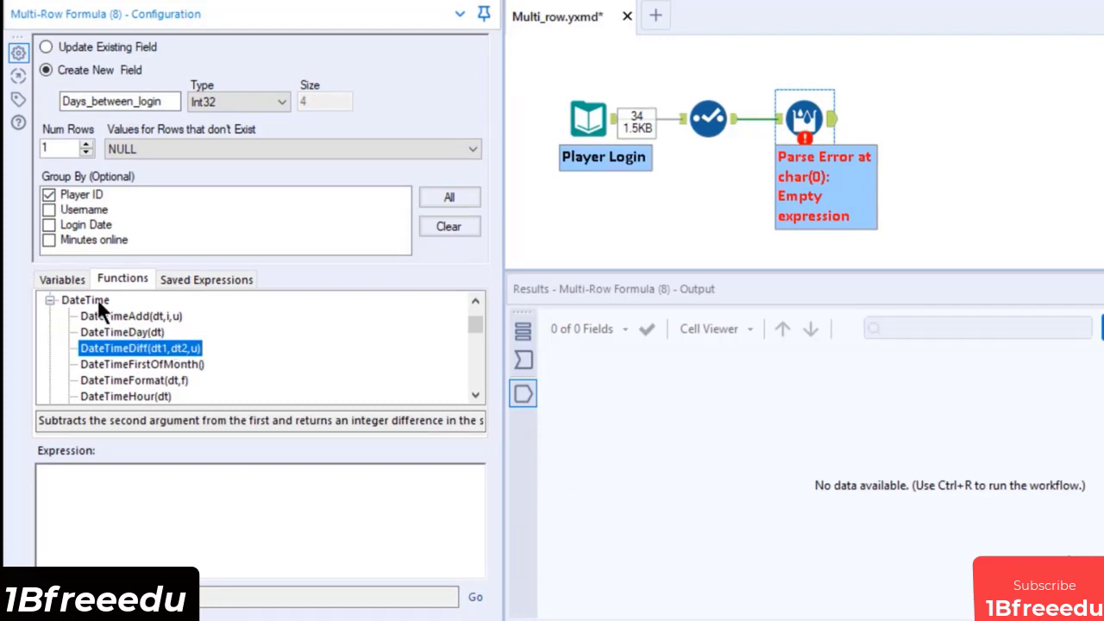
double_click(140, 348)
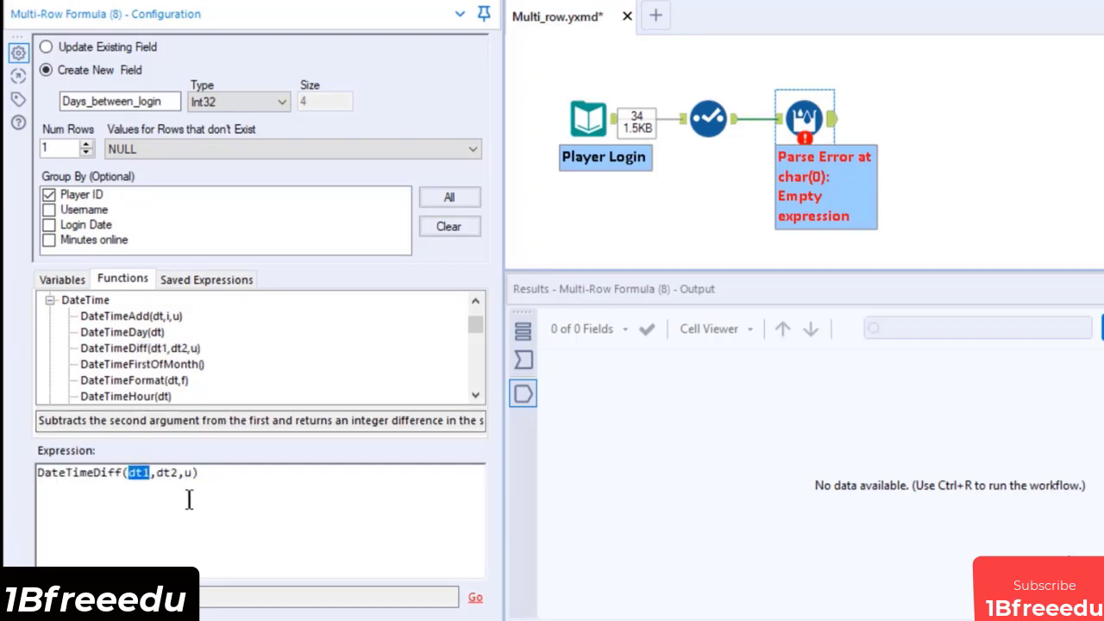
Step: Add a Sort tool between the Select and Multi-Row Formula tools, sorting by Player ID and Login Date, both ascending
left_click(750, 223)
key("ctrl+r")
left_click_drag(997, 2, 773, 124)
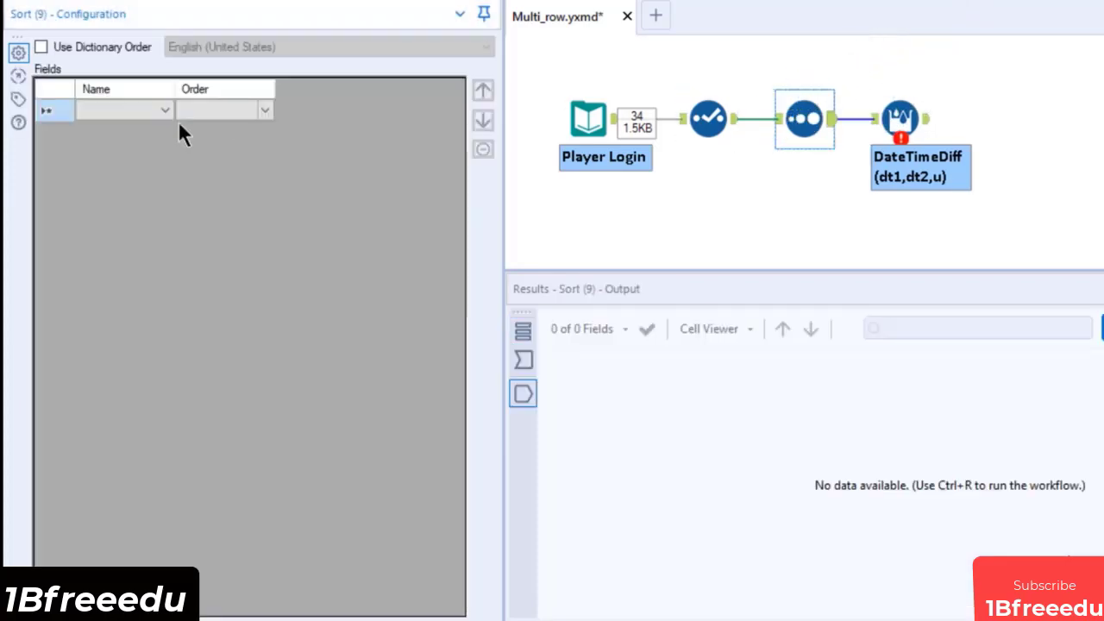
left_click(143, 108)
left_click(130, 128)
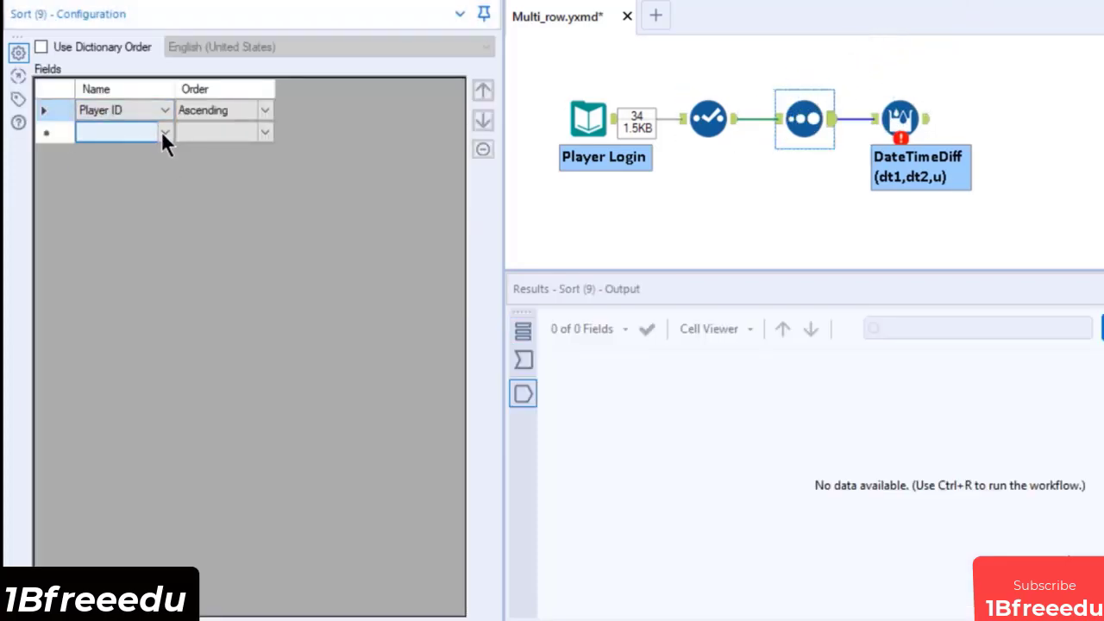
left_click(163, 133)
left_click(140, 176)
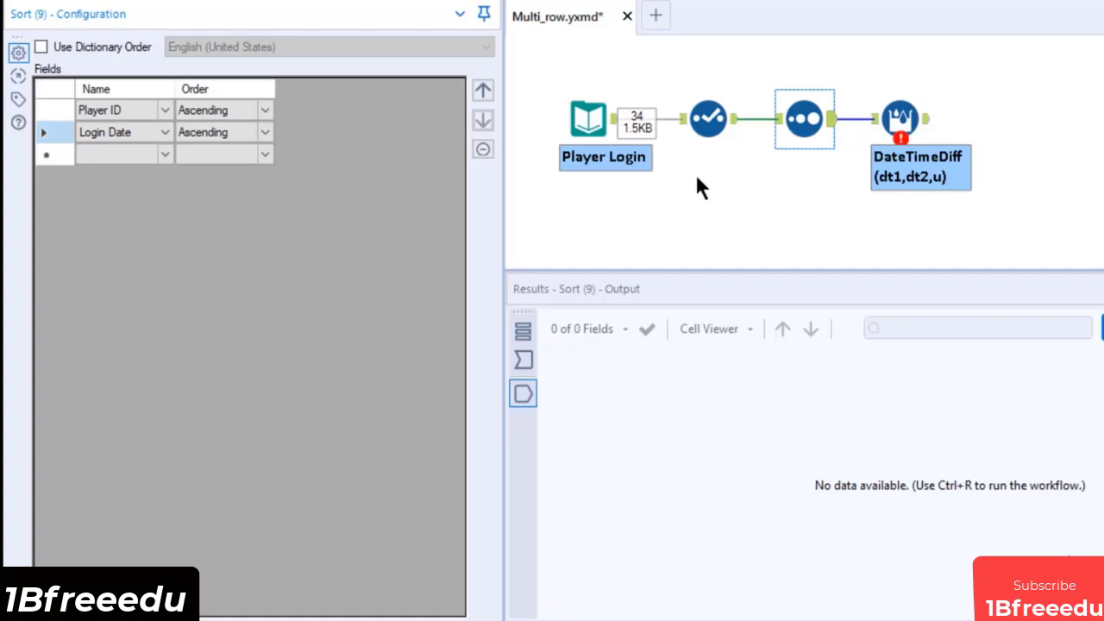
Step: Replace dt1 in the Multi-Row Formula's DateTimeDiff expression with the next row's login date, [Row+1:Login Date]
mouse_move(884, 128)
left_click(880, 131)
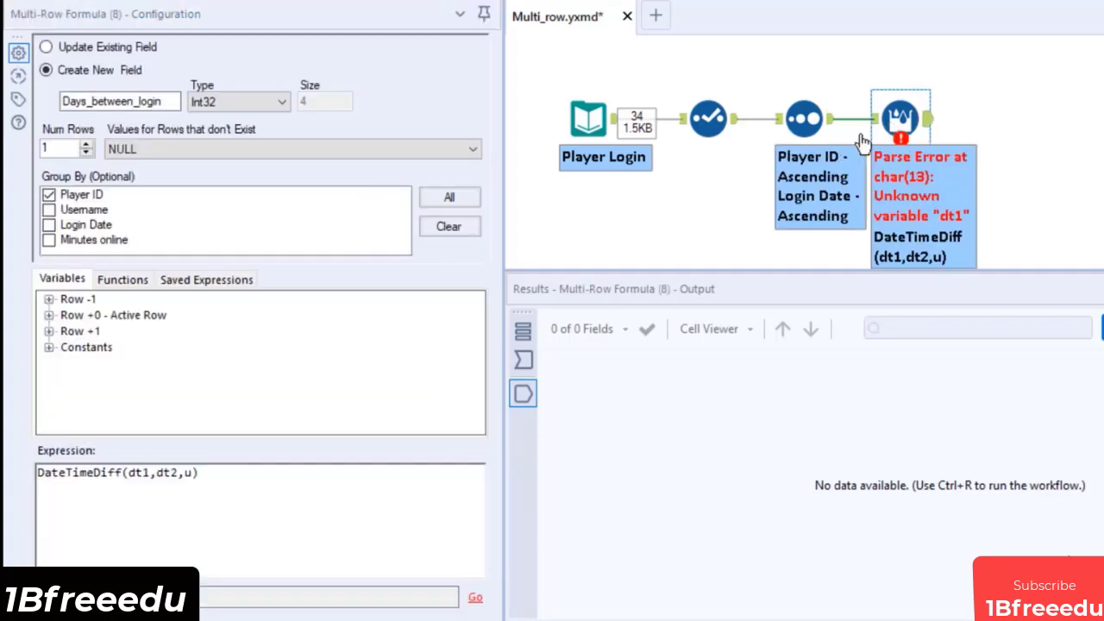
double_click(137, 473)
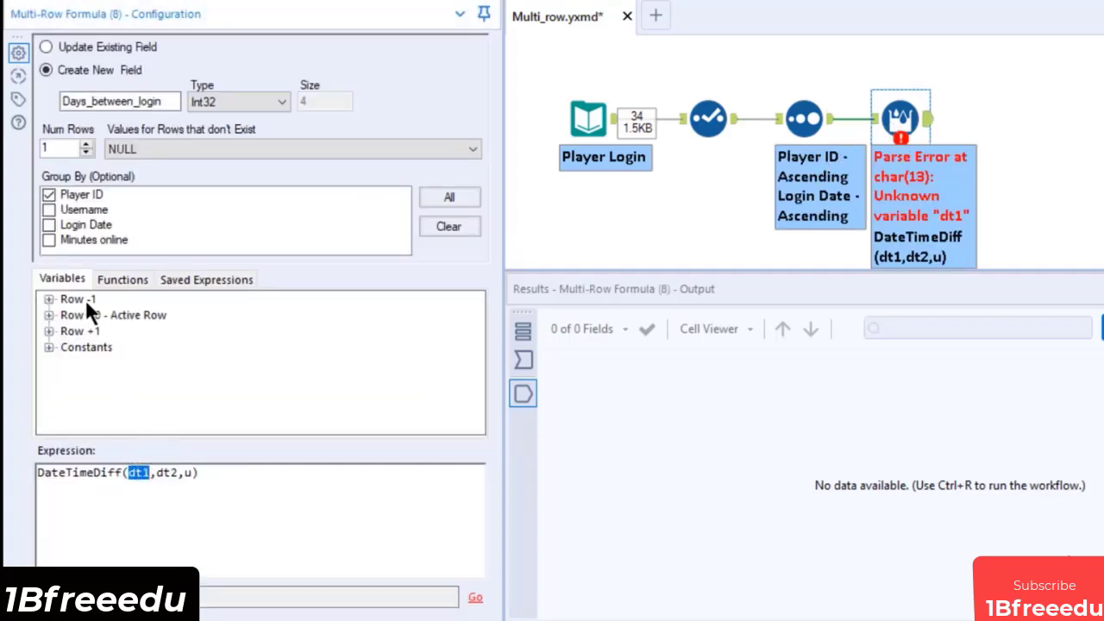
double_click(82, 331)
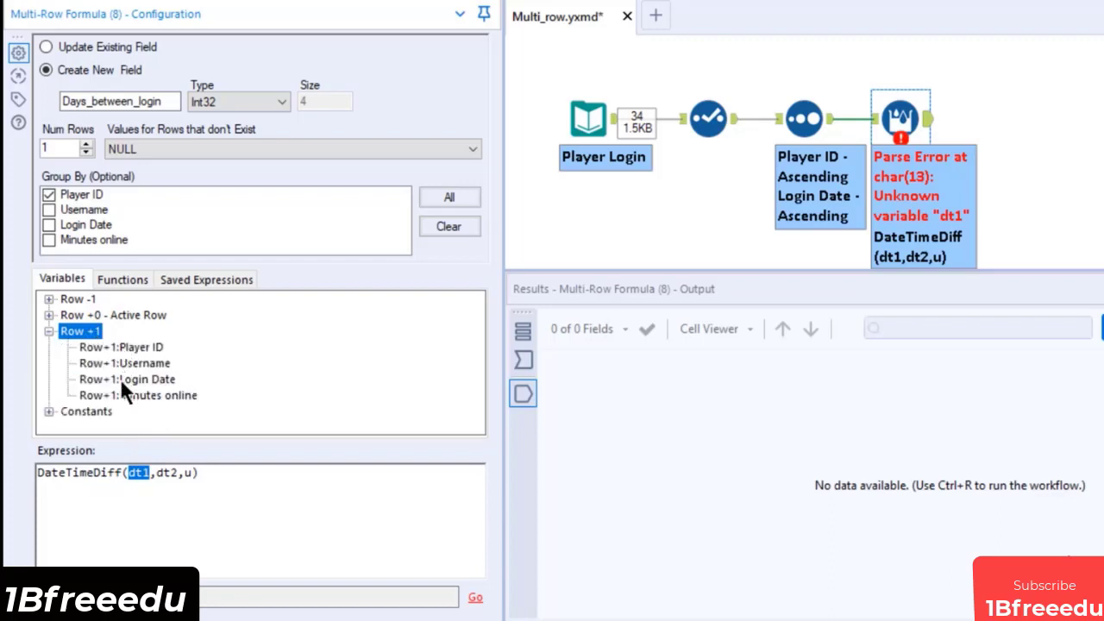
double_click(121, 380)
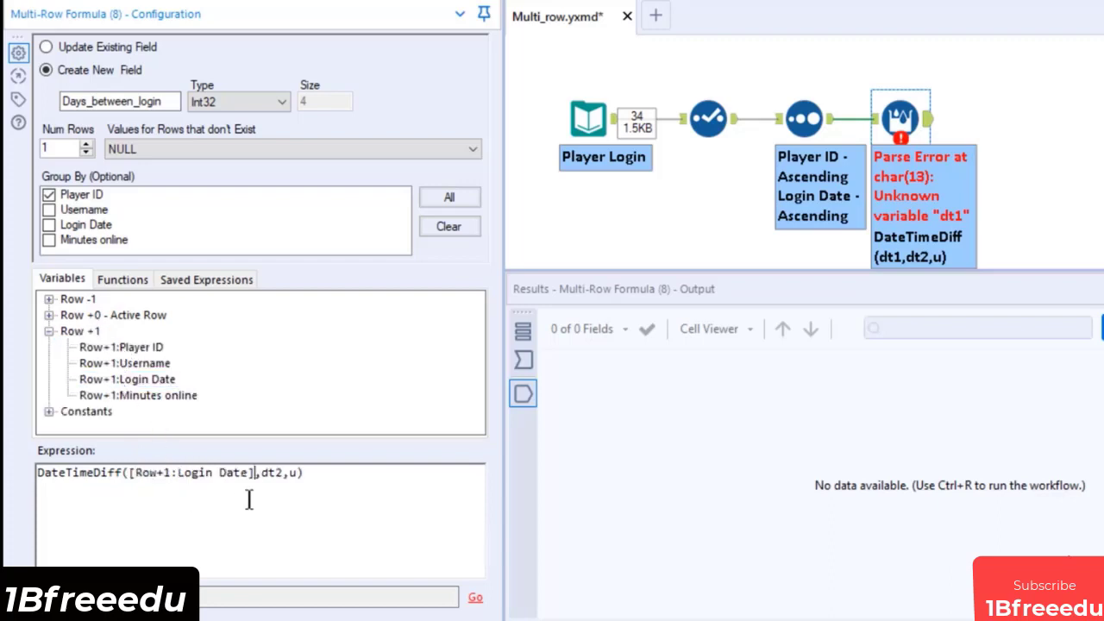
Step: Replace dt2 with the active row's [Login Date] and the unit argument u with 'days' in the DateTimeDiff expression
double_click(272, 473)
left_click(149, 316)
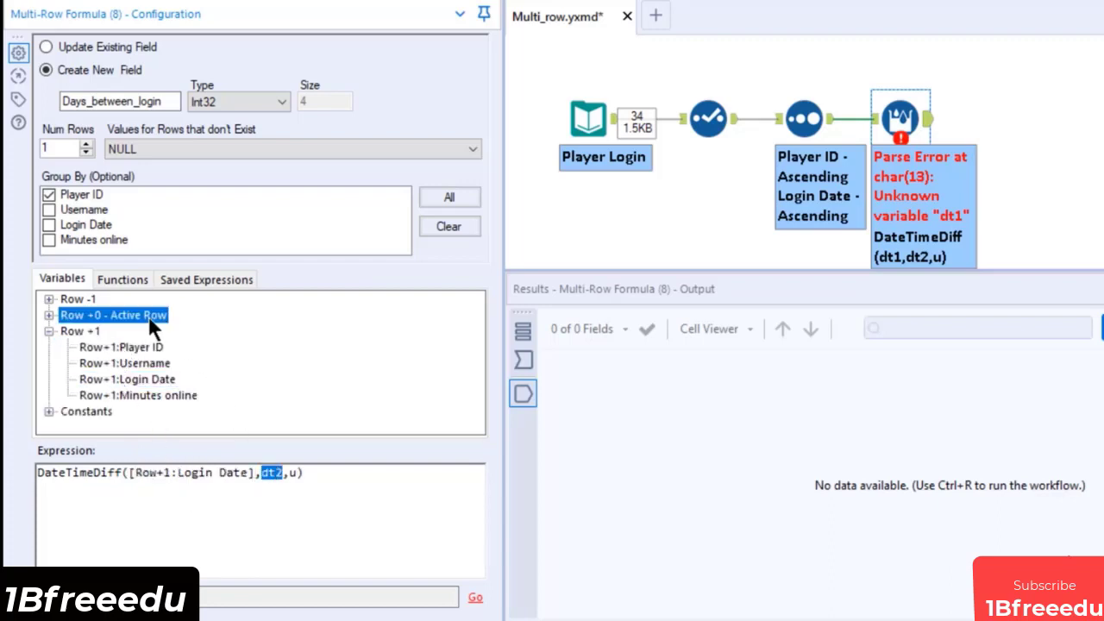
double_click(148, 315)
double_click(110, 363)
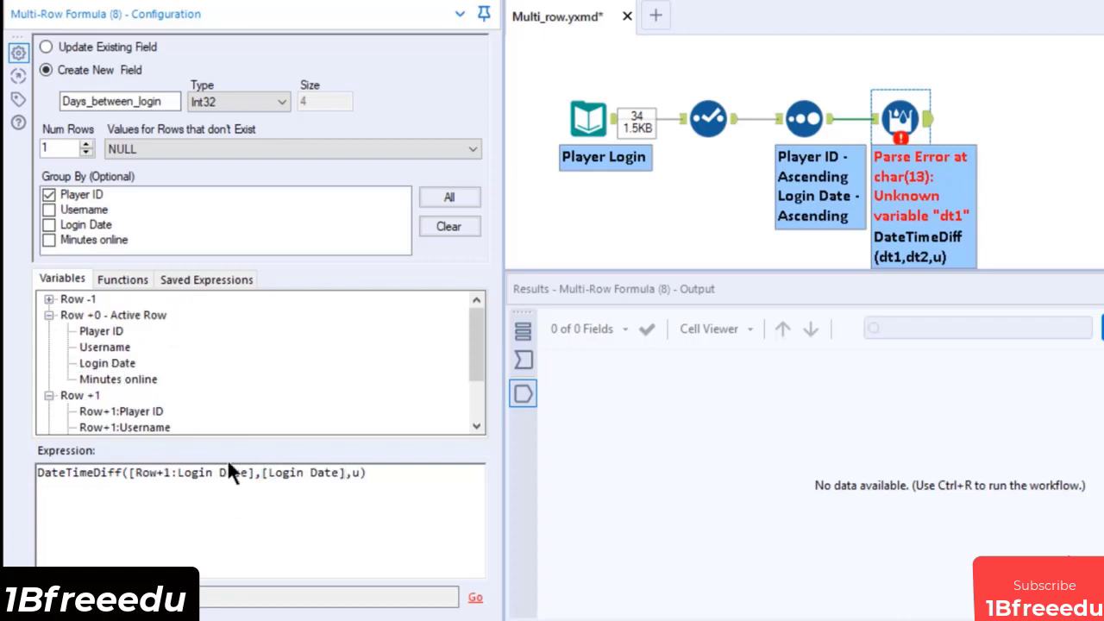
left_click(361, 473)
key("BackSpace")
type("'days'")
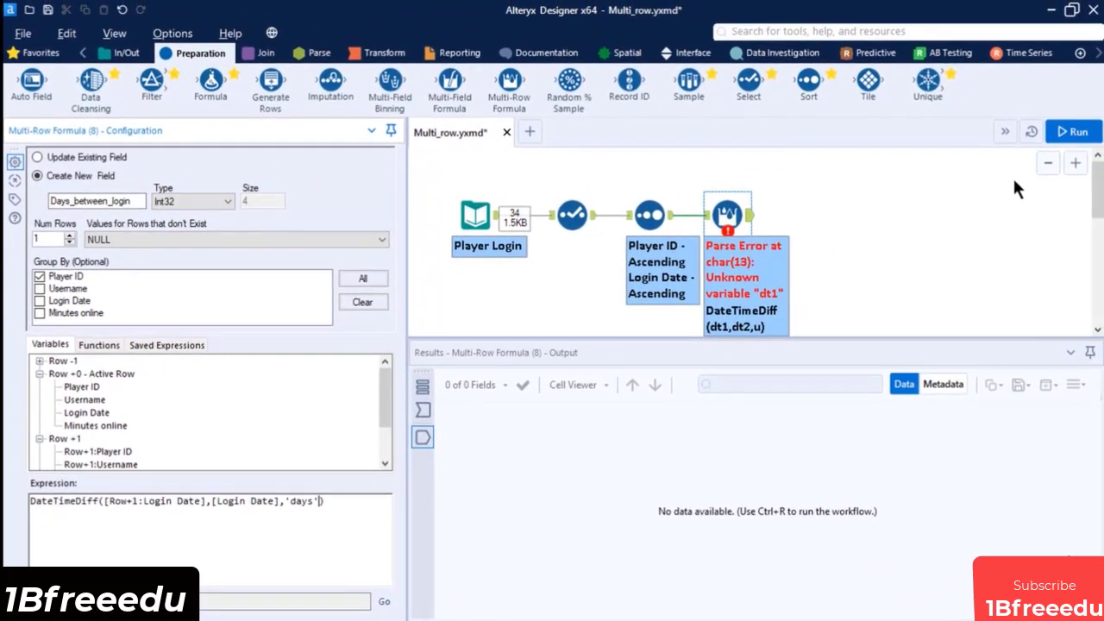
Step: Run the workflow and compare the Days_between_login values with the consecutive login dates of the first player
left_click(1070, 132)
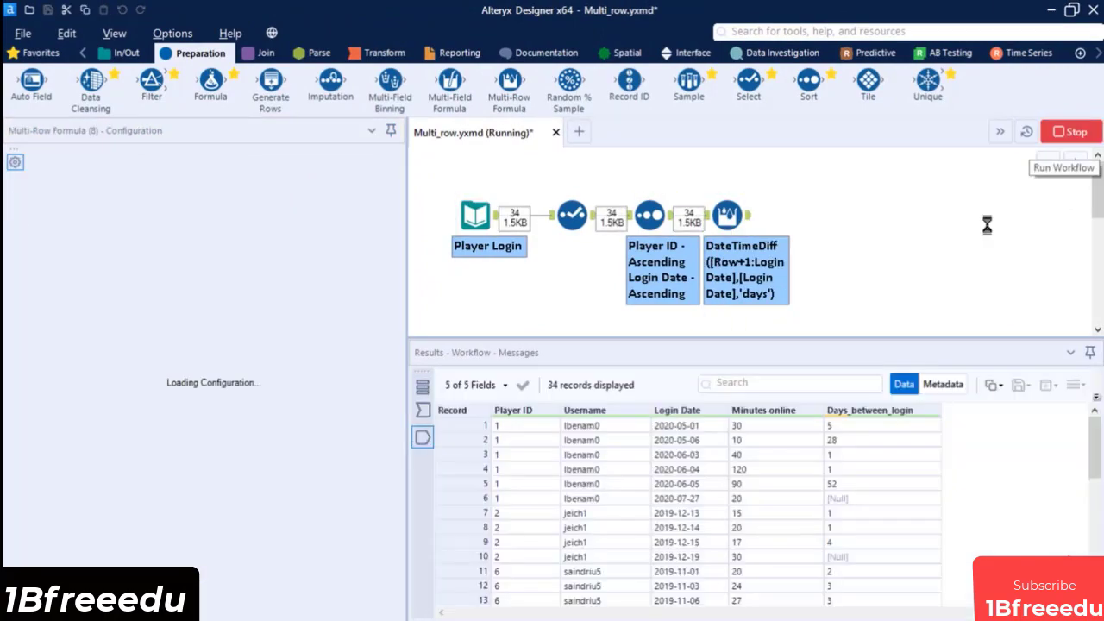
left_click(721, 384)
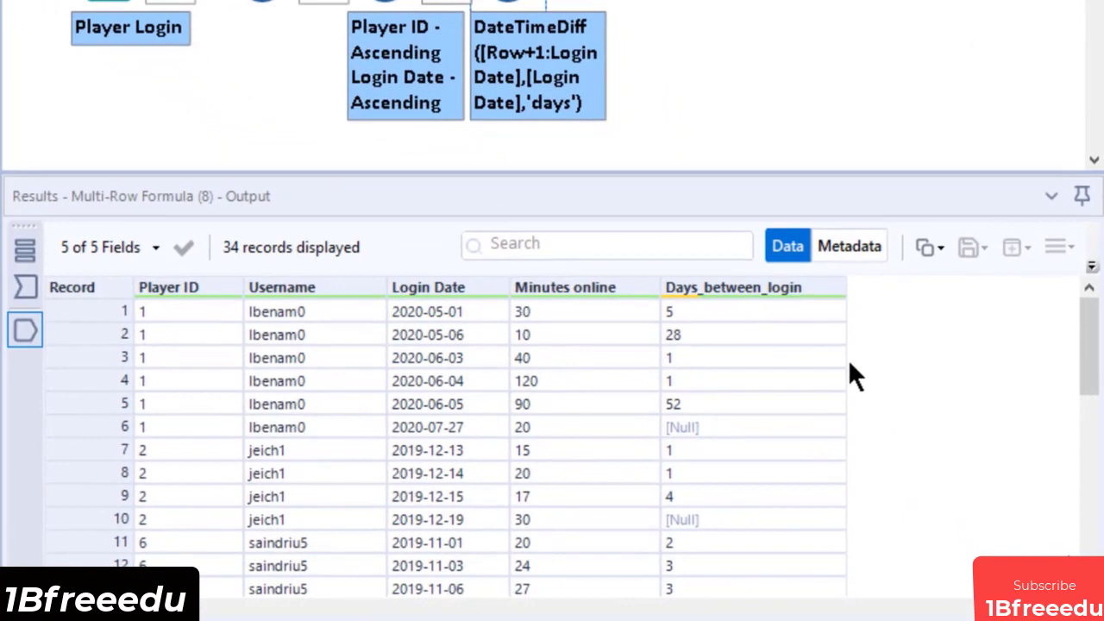
left_click(795, 314)
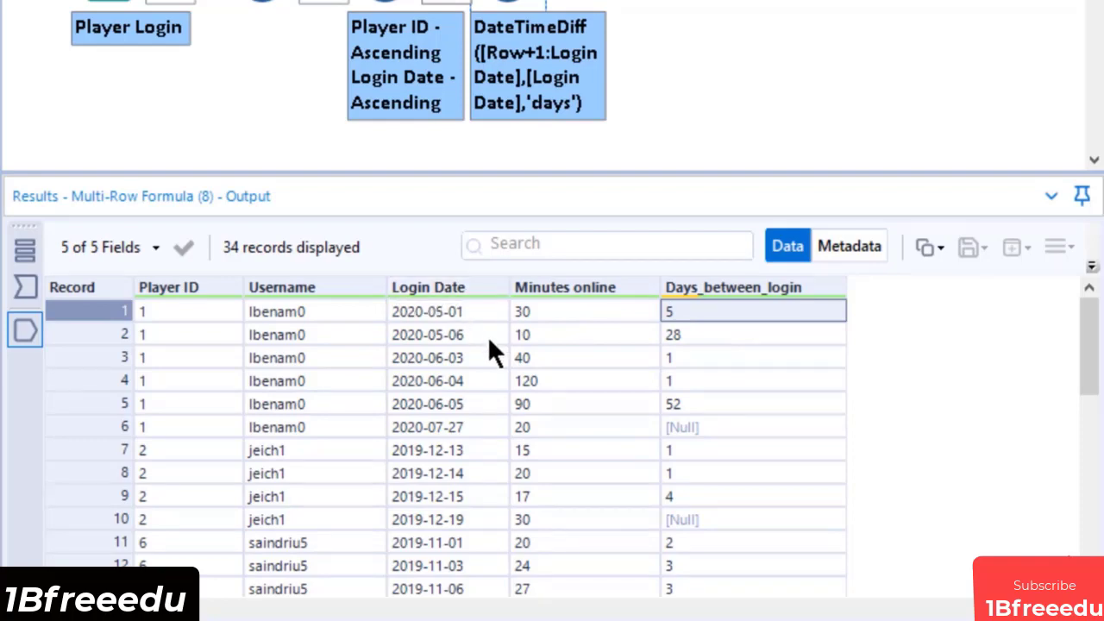
left_click(504, 338)
left_click(764, 314)
left_click(494, 333)
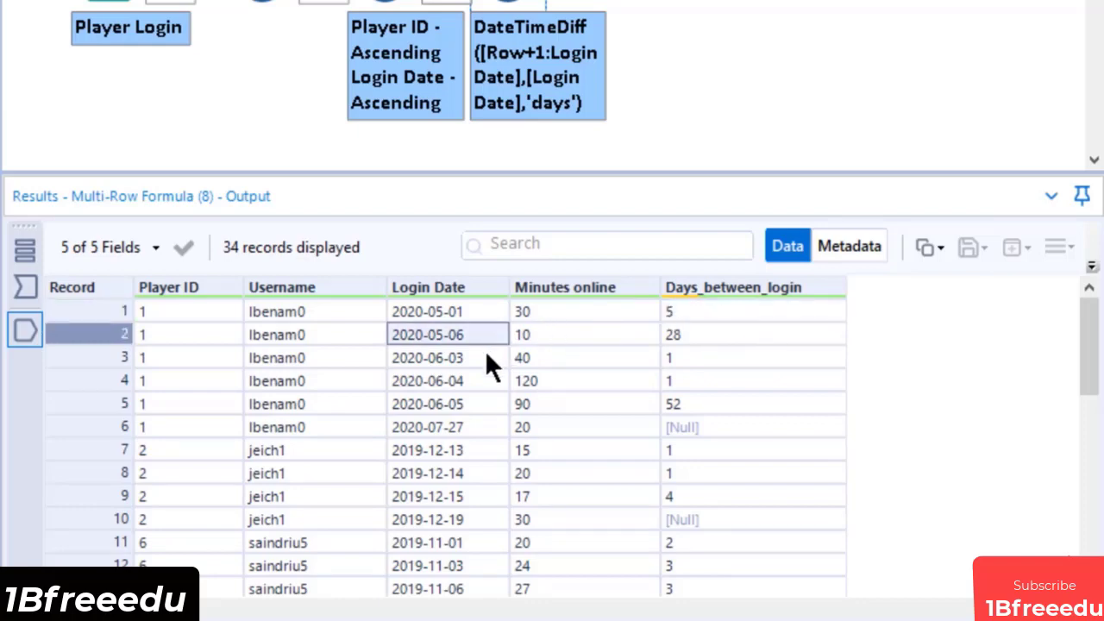
left_click(485, 352)
left_click(756, 336)
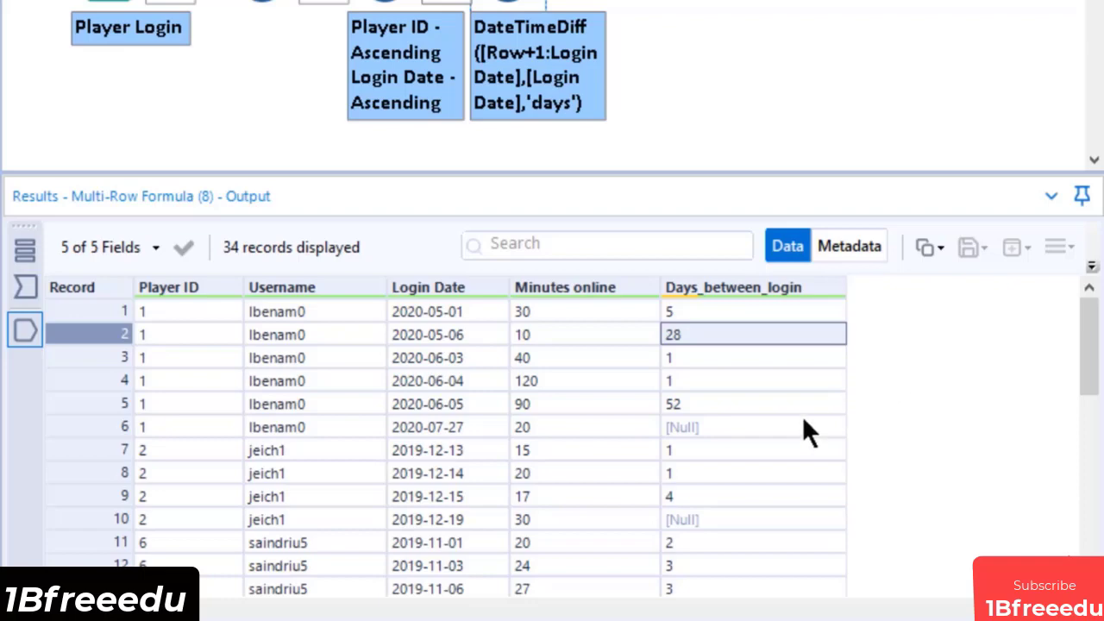
left_click(759, 432)
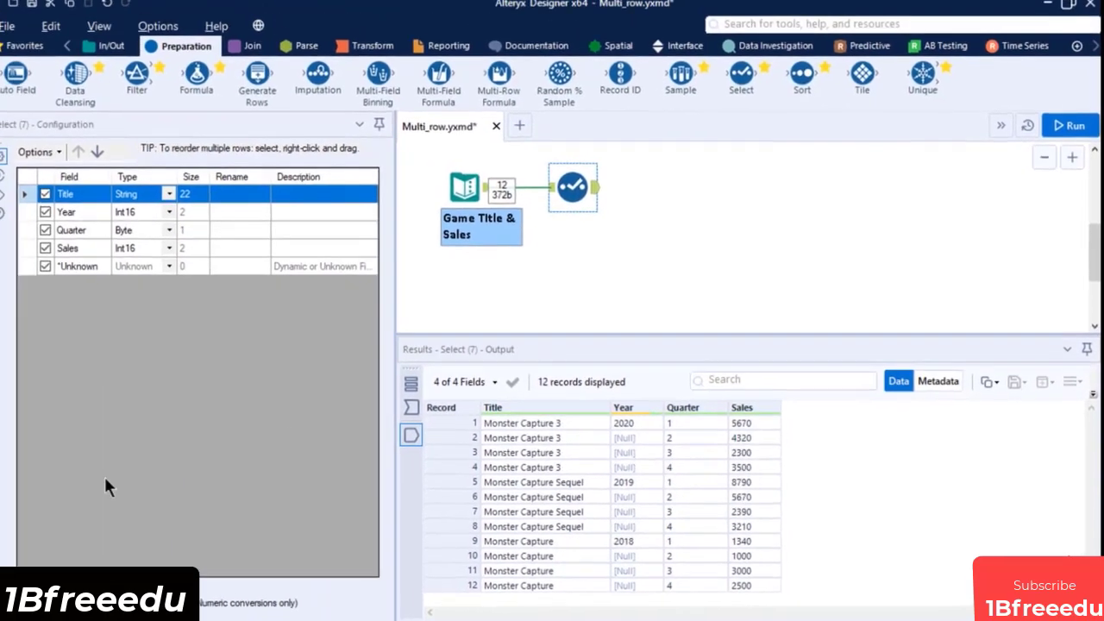
Step: Add a Multi-Row Formula tool after the Game Title & Sales Select tool and set it to update the existing Year field
left_click_drag(499, 74, 648, 187)
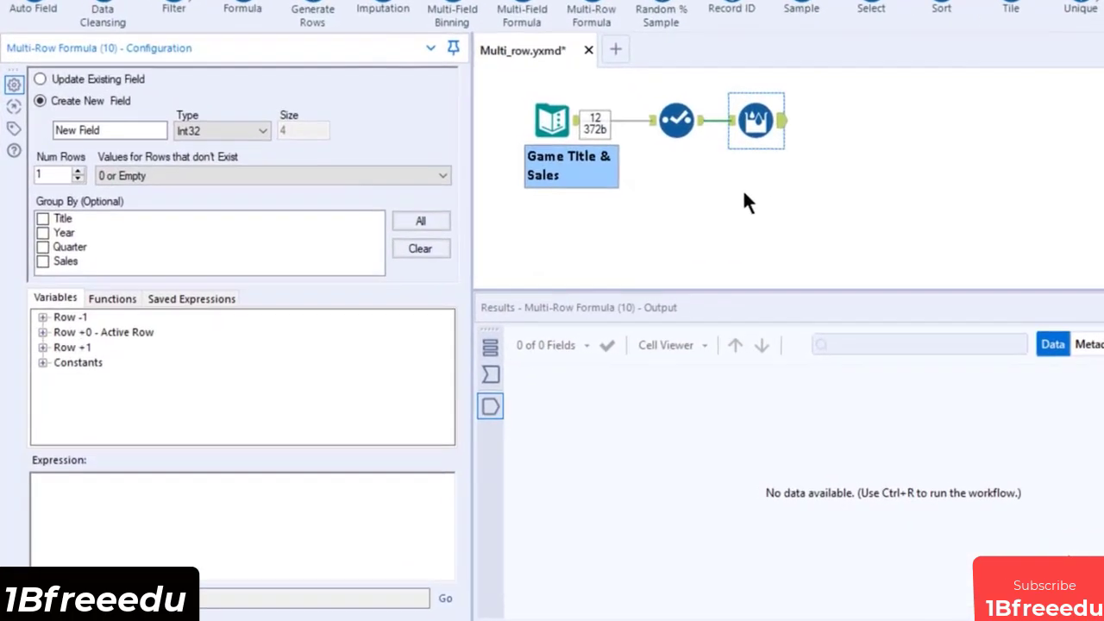
left_click(108, 76)
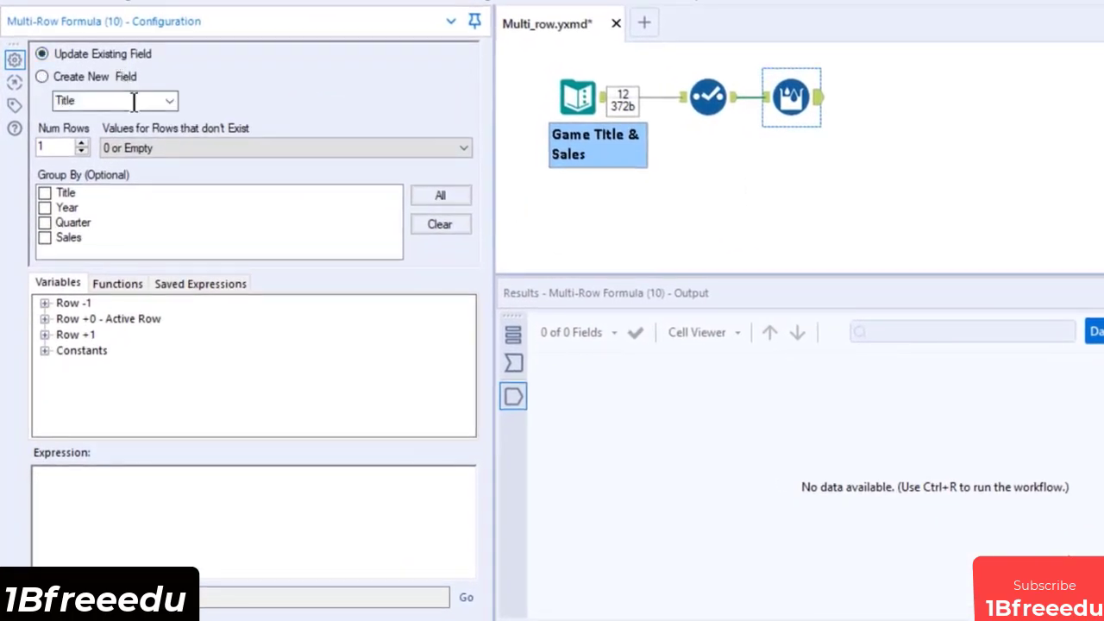
left_click(133, 101)
left_click(169, 102)
left_click(146, 129)
left_click(57, 149)
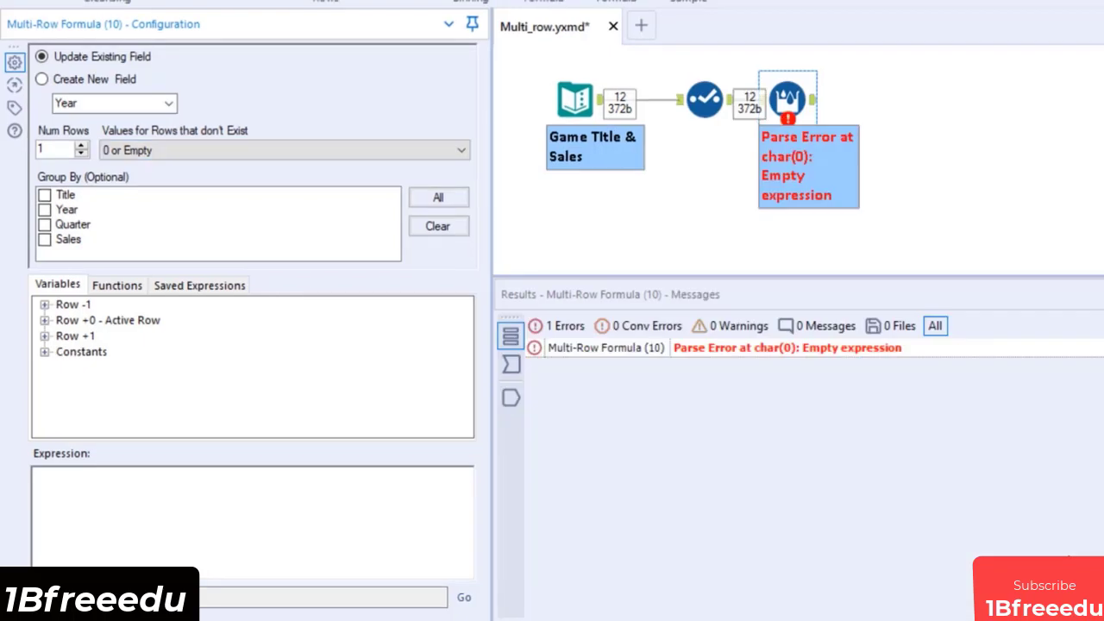
Step: Insert the conditional IF c THEN t ELSE f ENDIF into the expression and make its condition isnull([Year])
left_click(104, 286)
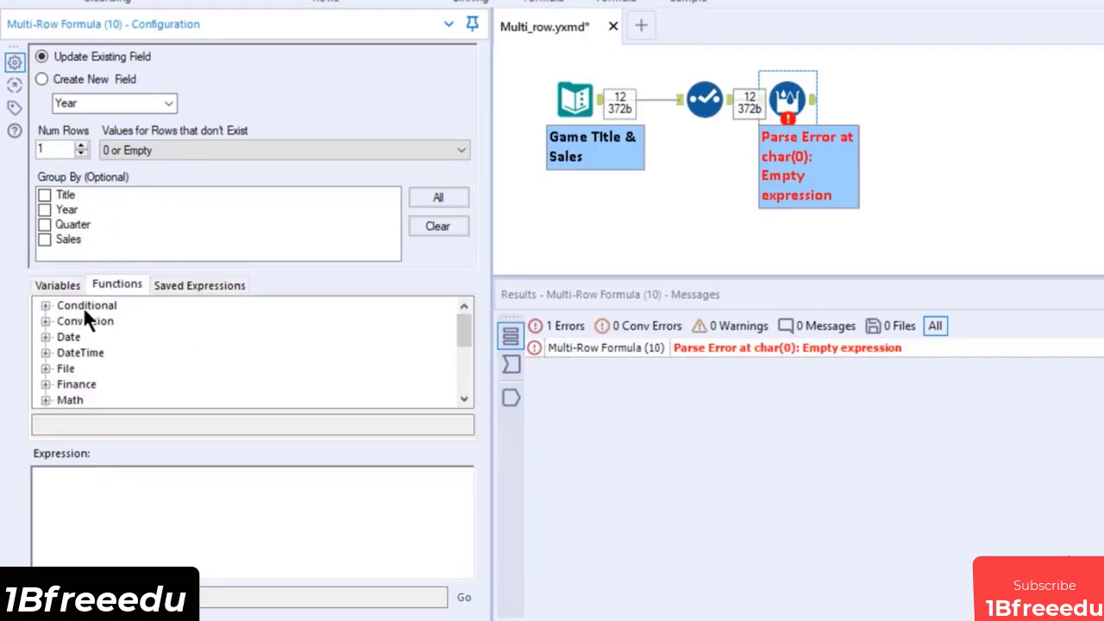
double_click(84, 306)
double_click(98, 317)
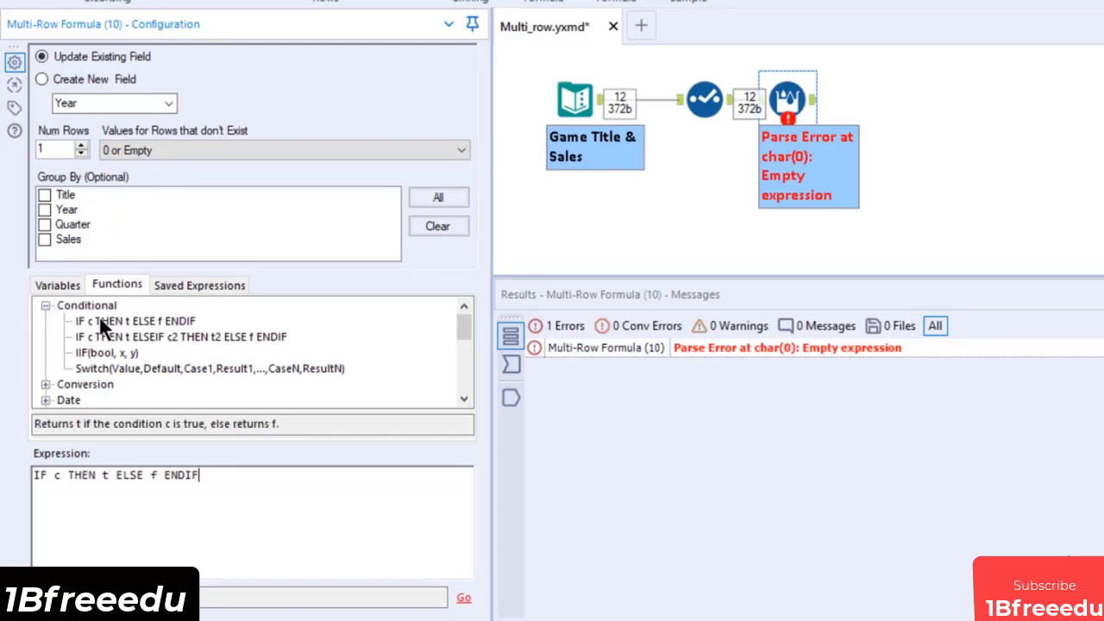
double_click(56, 475)
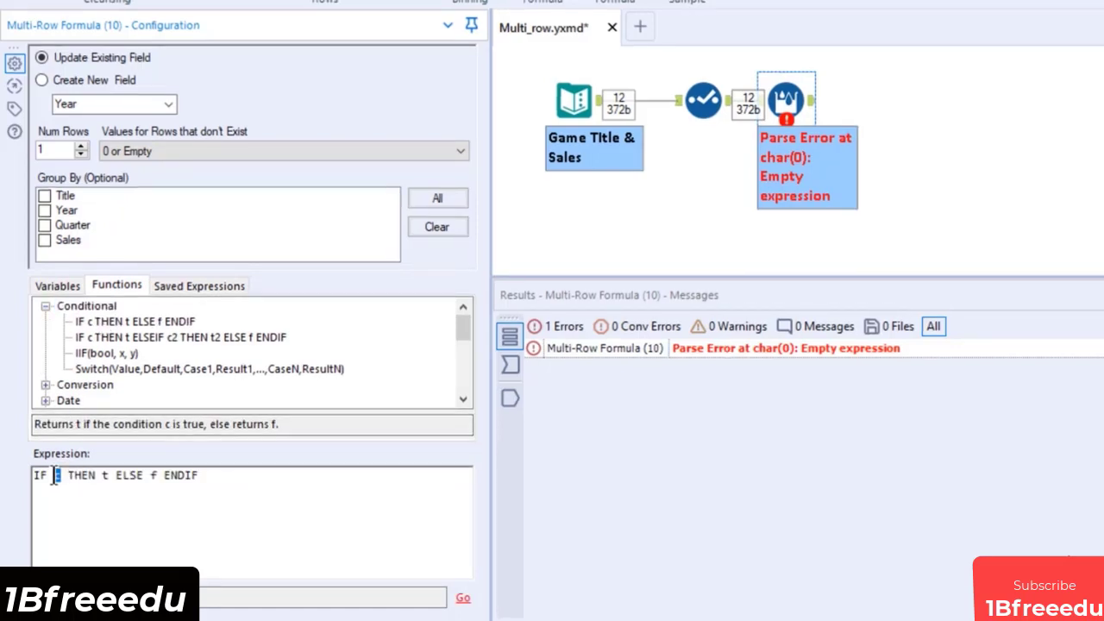
type("isnull([Ye")
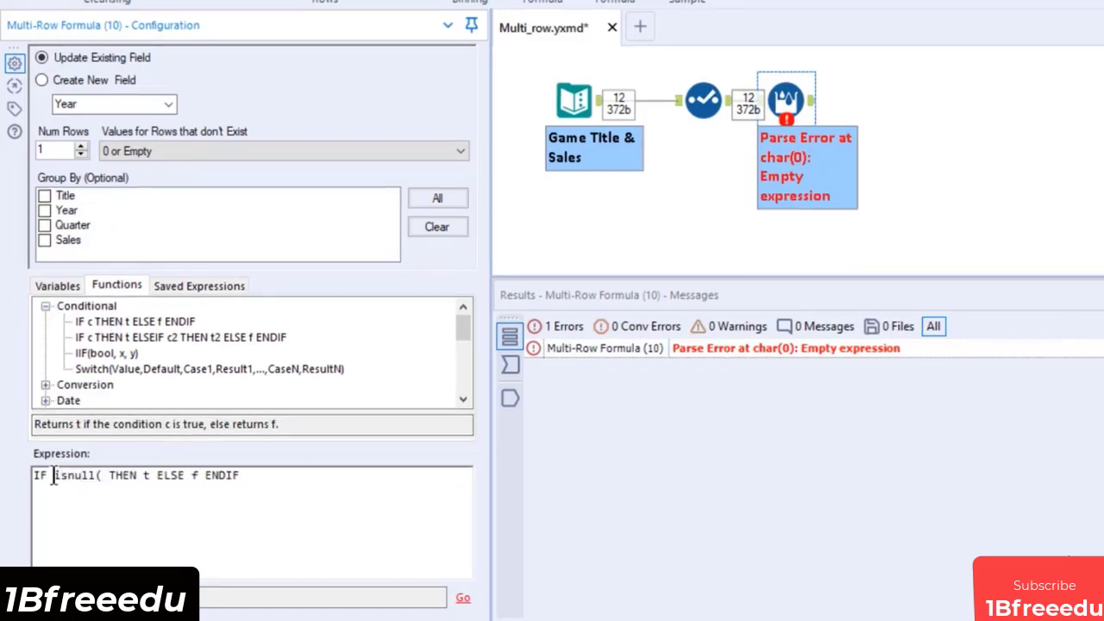
type("ar])")
Step: Complete the expression to return [Row-1:Year] when the condition is true and the active row's [Year] otherwise
double_click(194, 475)
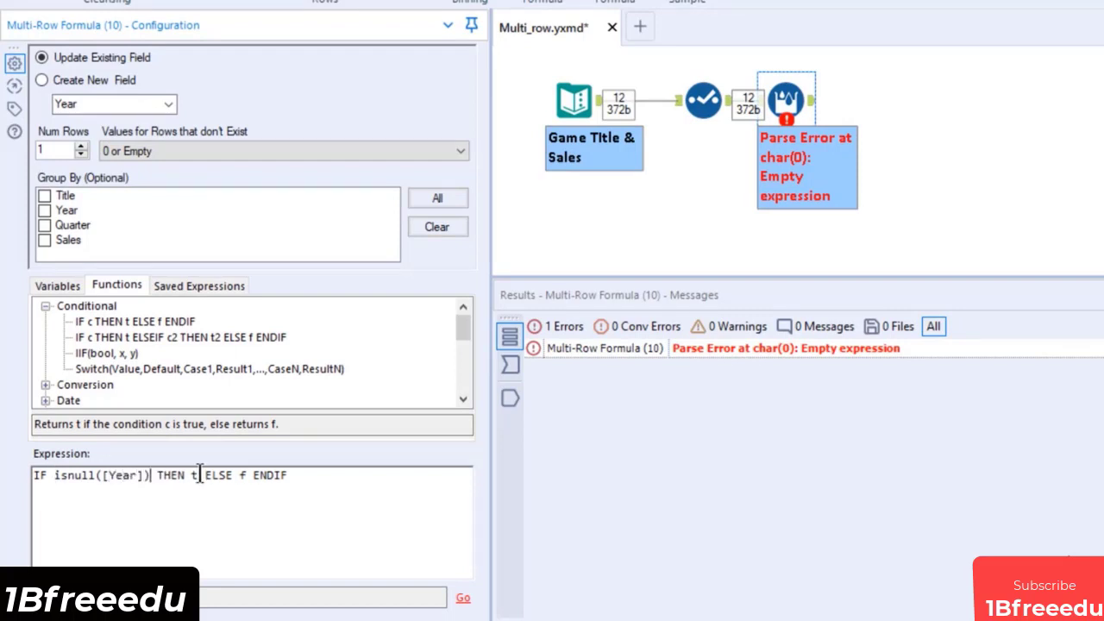
left_click(80, 286)
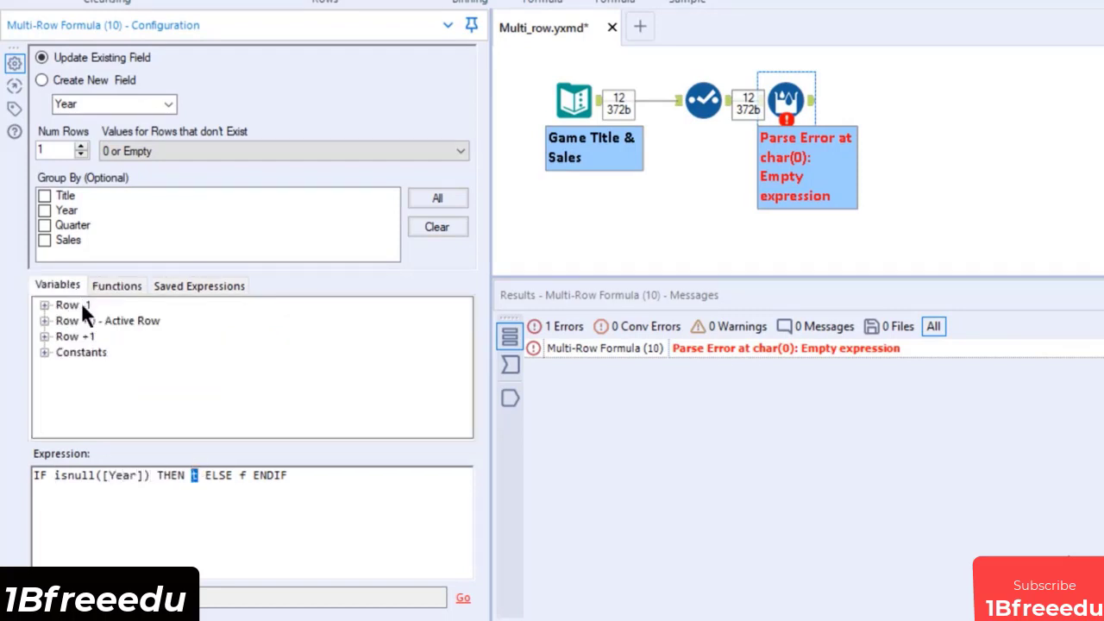
double_click(82, 308)
double_click(106, 337)
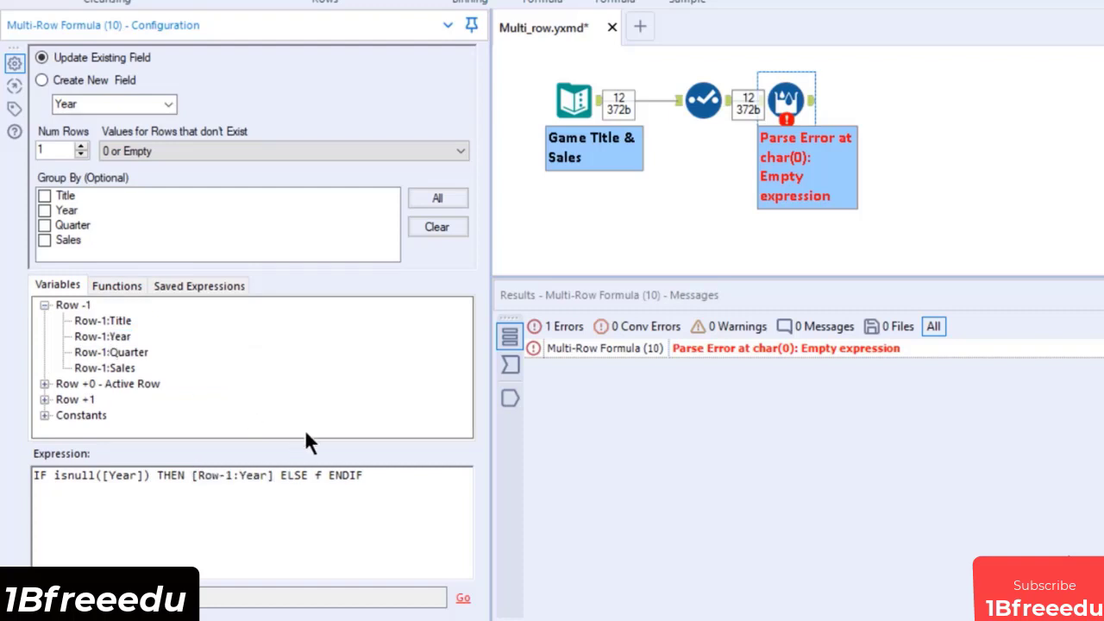
double_click(317, 475)
double_click(140, 383)
double_click(83, 383)
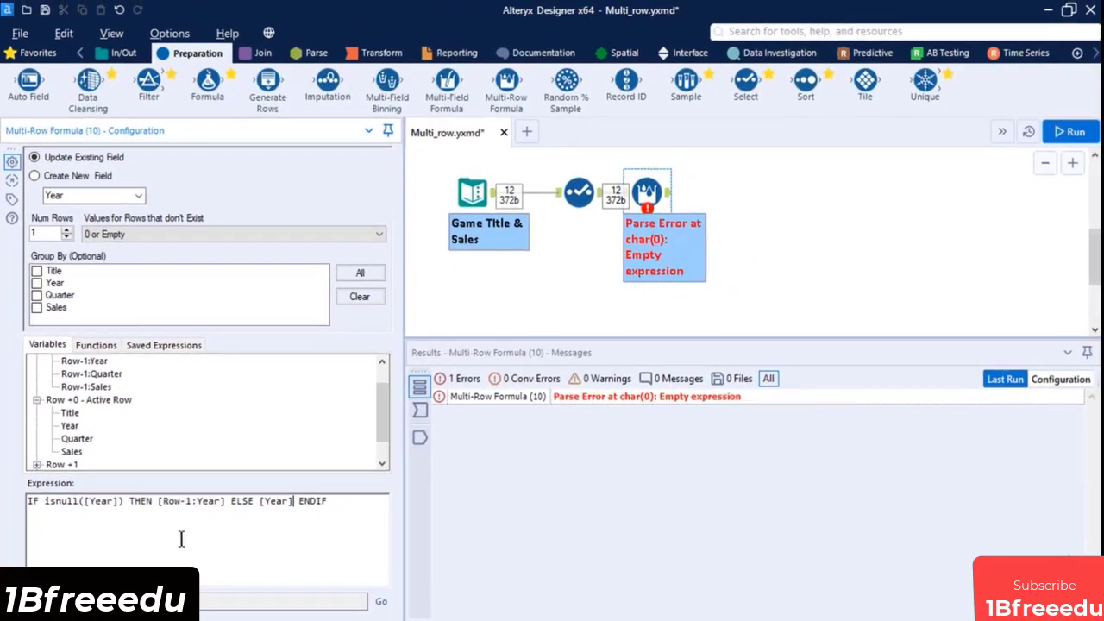
Step: Run the Multi_row.yxmd workflow with the new Year formula and dismiss the completion message
left_click(1068, 131)
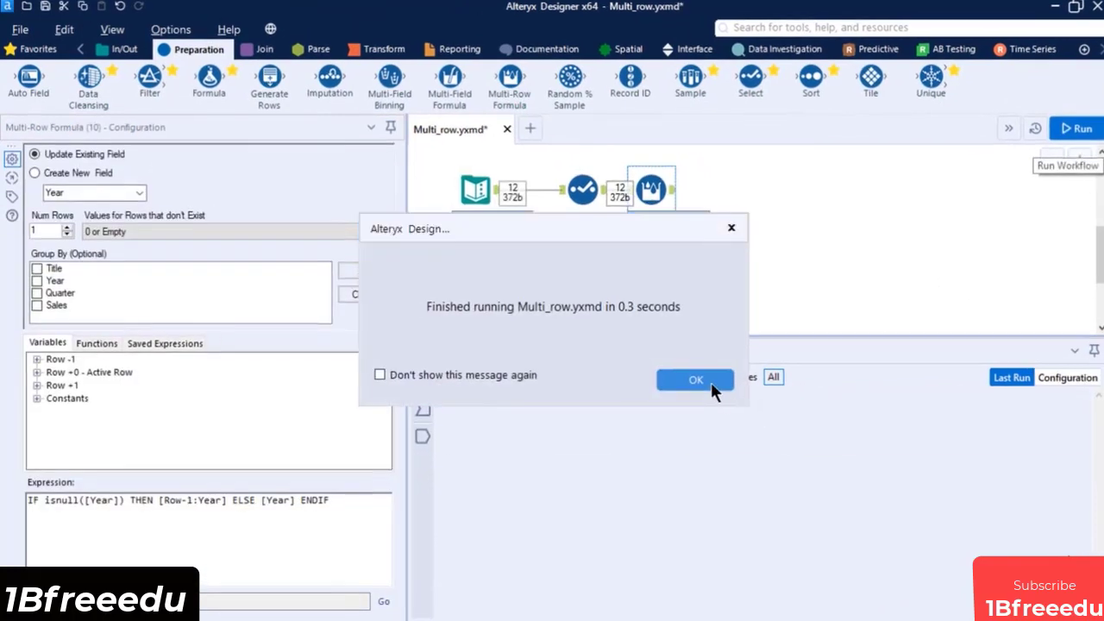
left_click(713, 381)
left_click(740, 151)
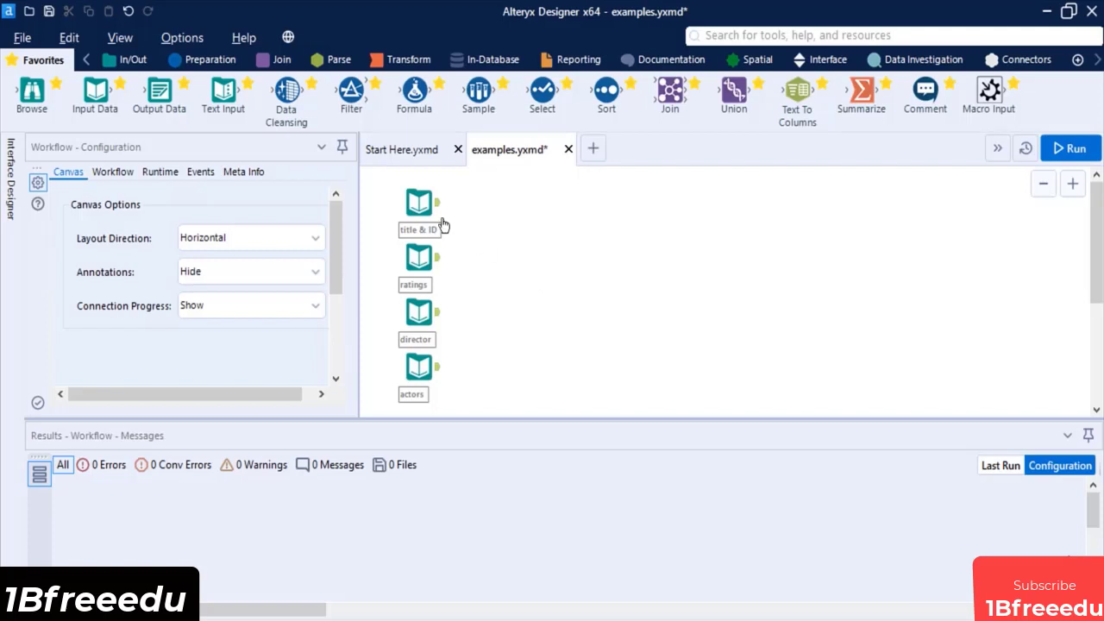
Step: Show the actual data records of the title & ID input in the examples.yxmd workflow
left_click(417, 203)
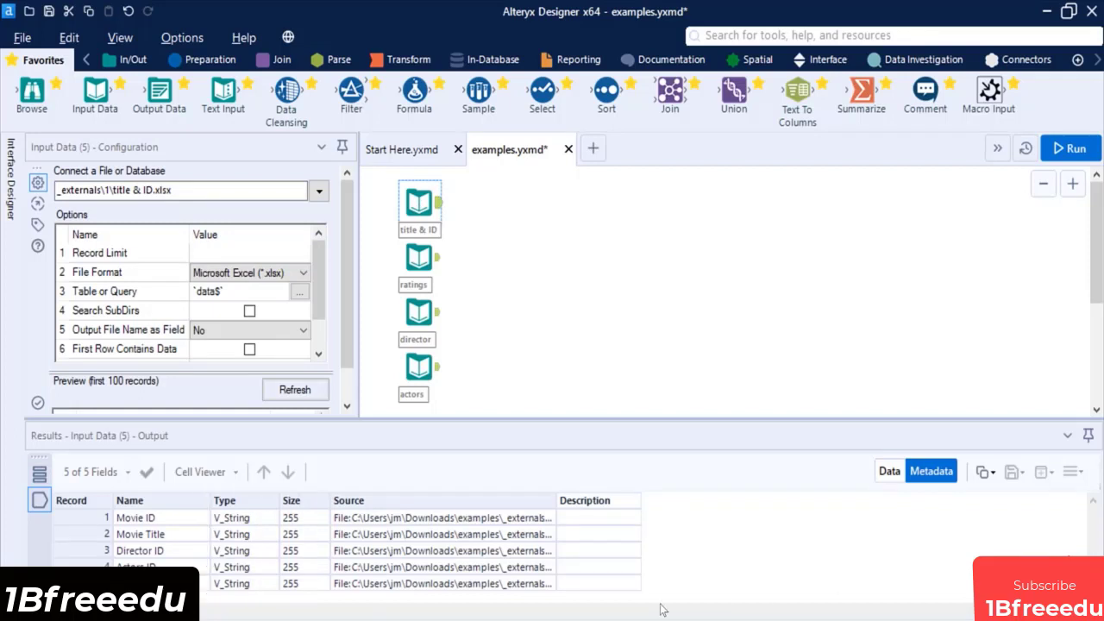
left_click(893, 476)
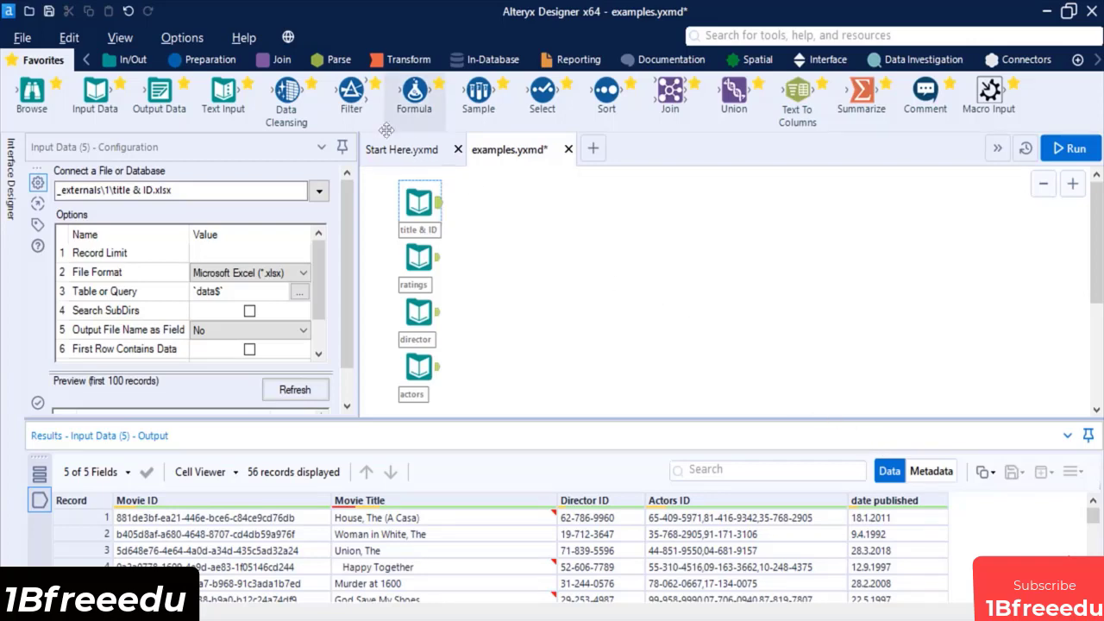
Step: Add a Join tool with the title & ID input connected to its left anchor and the ratings input to its right anchor
left_click(274, 60)
left_click_drag(231, 89, 523, 202)
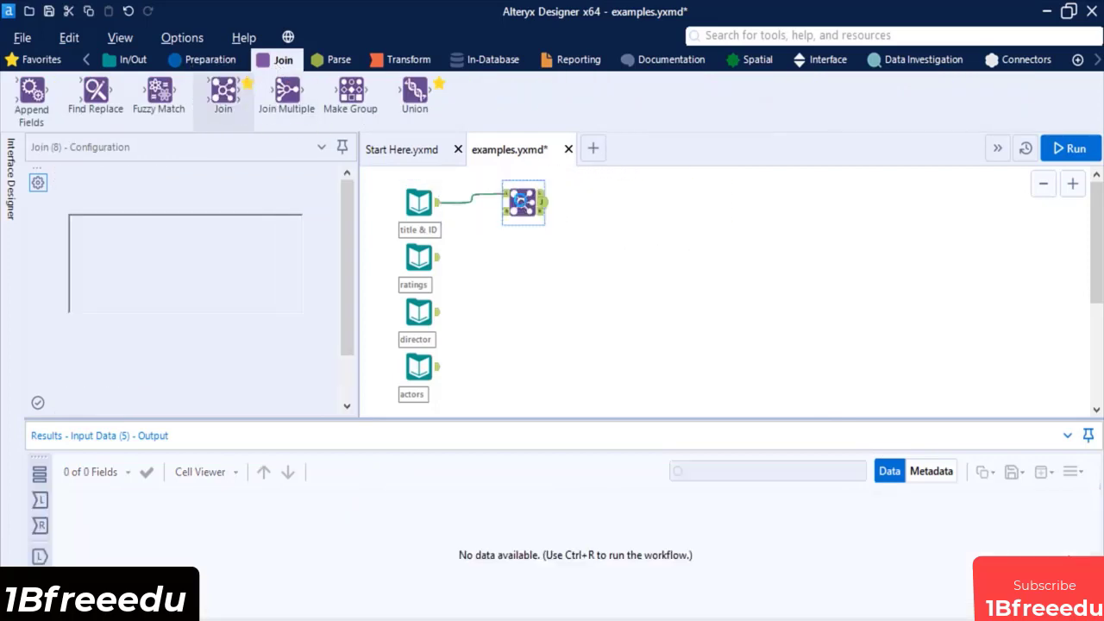
left_click_drag(439, 262, 535, 220)
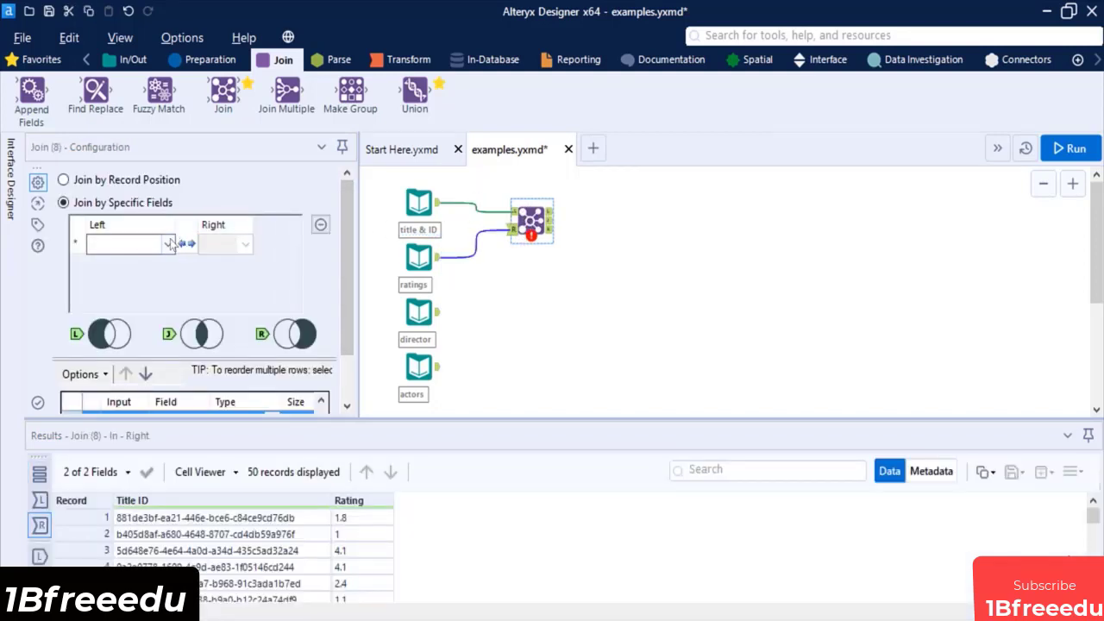
Step: Join by specific fields, matching Movie ID from the left input with Title ID from the right input
left_click(66, 204)
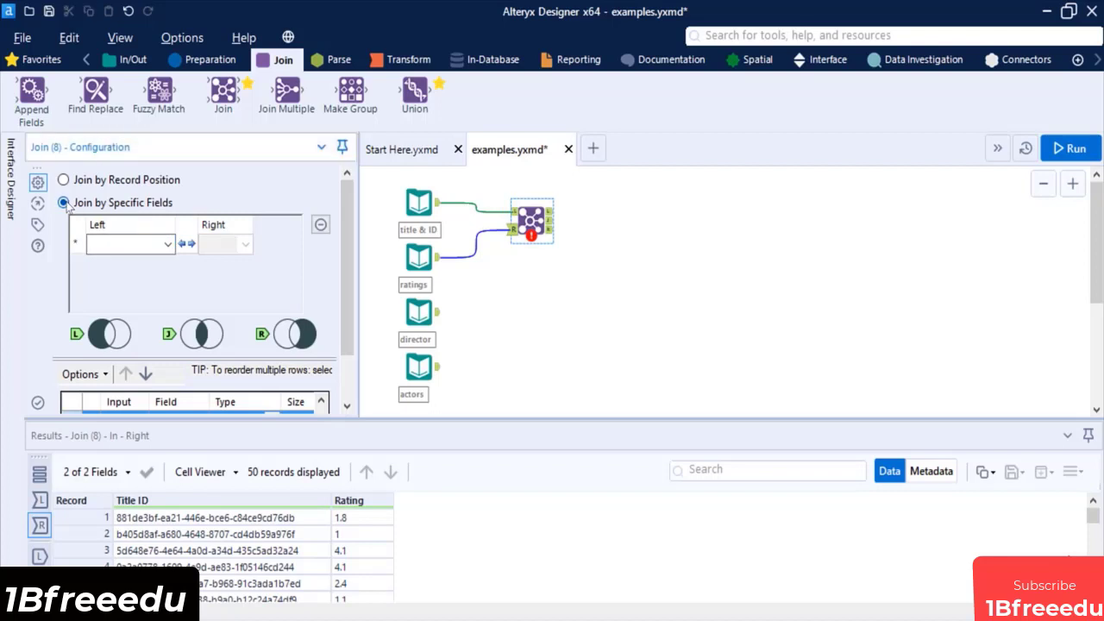
left_click(167, 245)
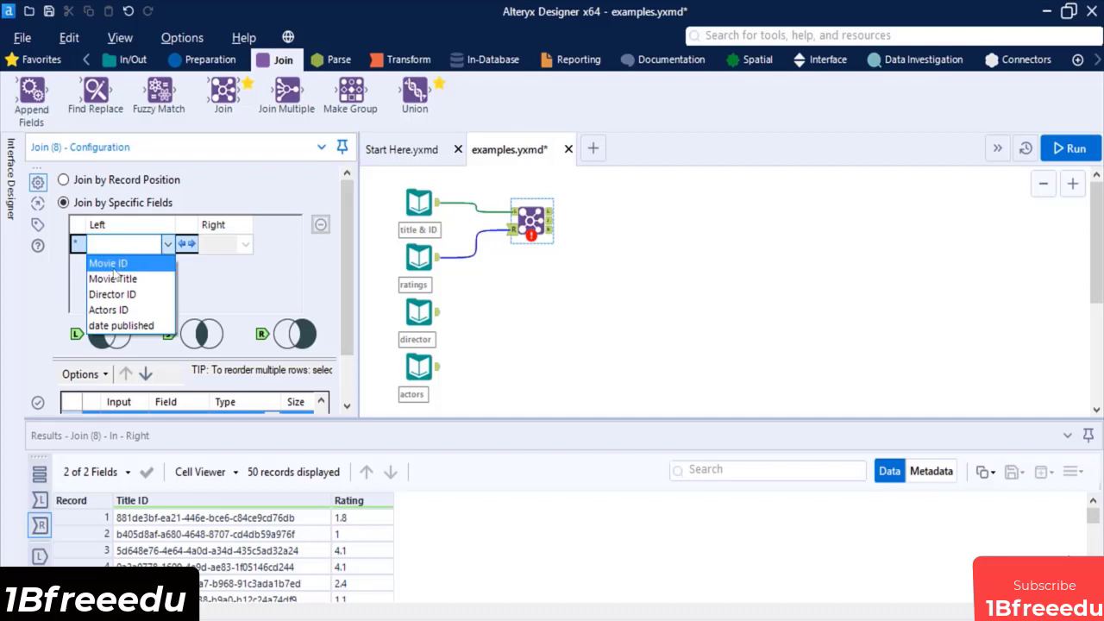
left_click(114, 266)
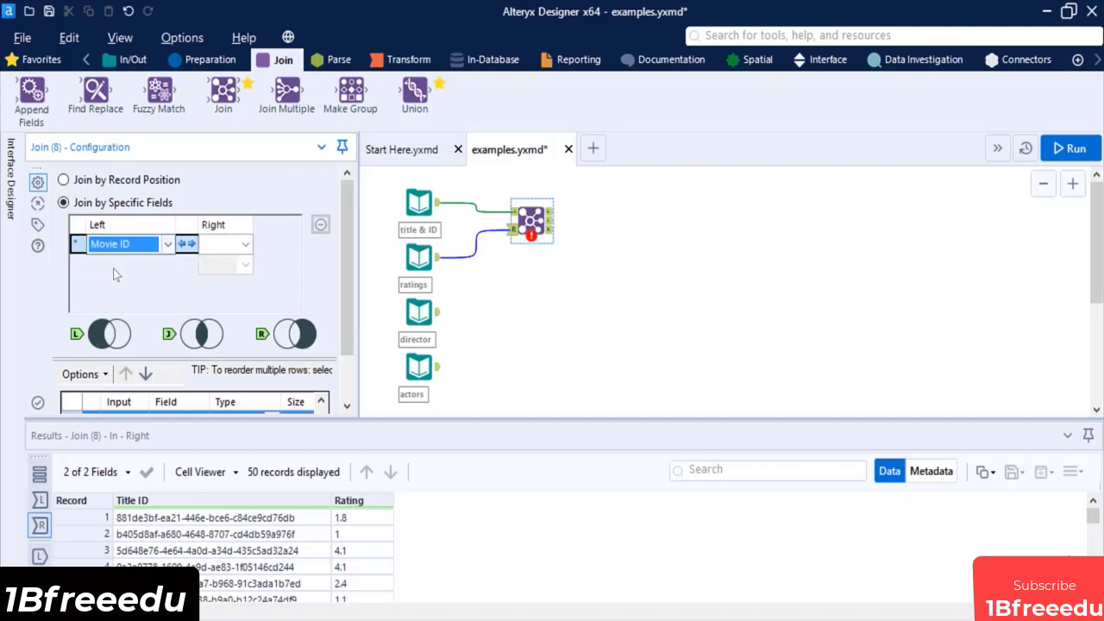
left_click(230, 246)
left_click(217, 263)
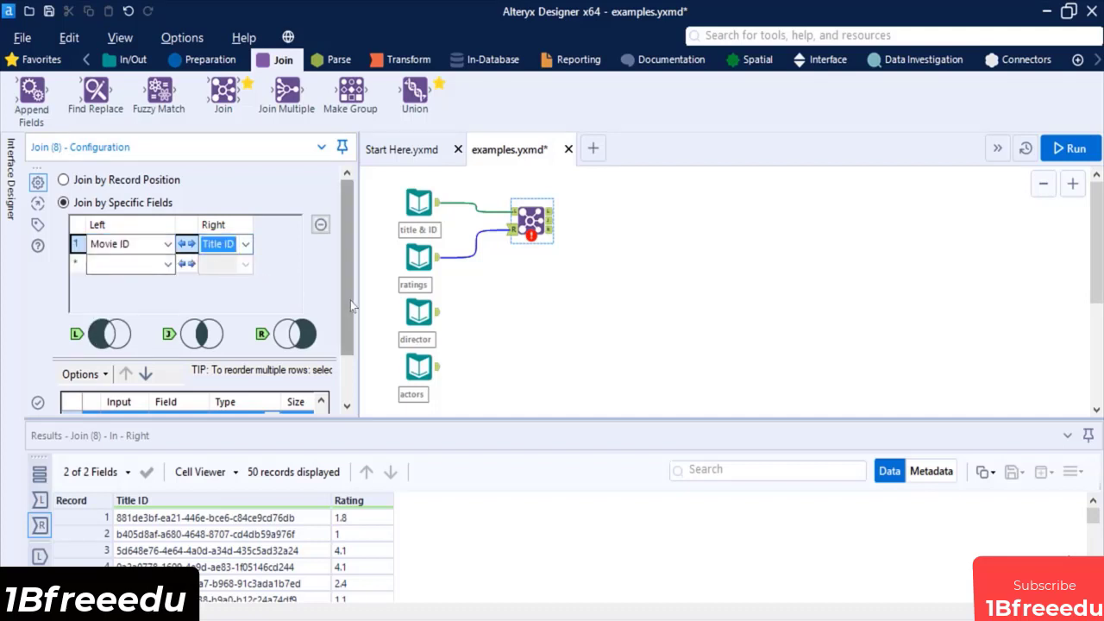
Step: Exclude the right input's Title ID field from the join output
scroll(351, 309, "down", 2)
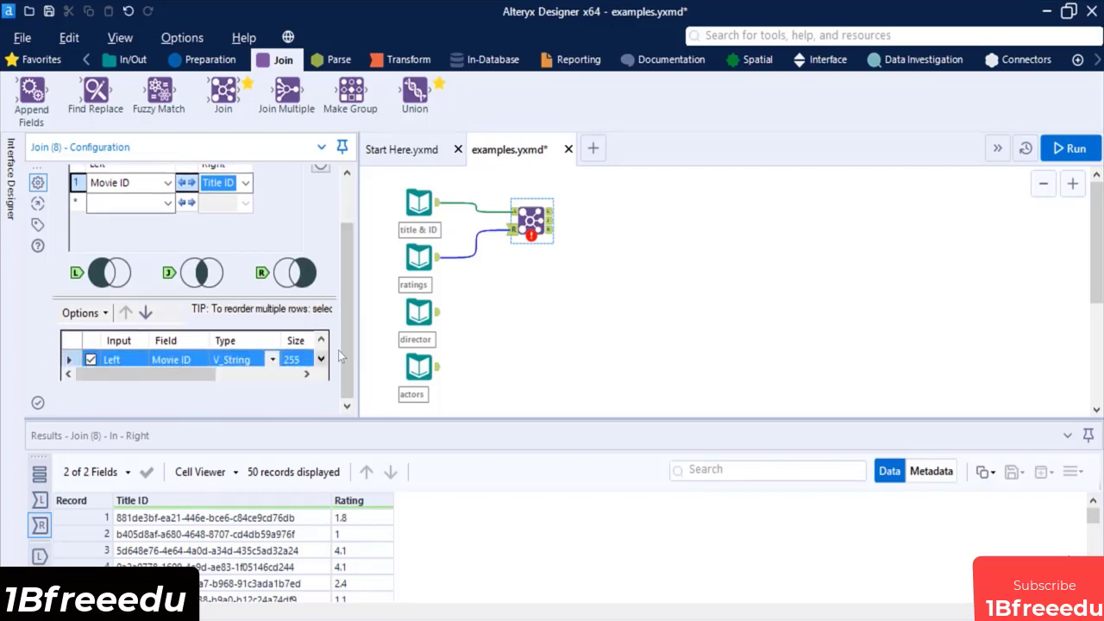
left_click_drag(286, 299, 285, 274)
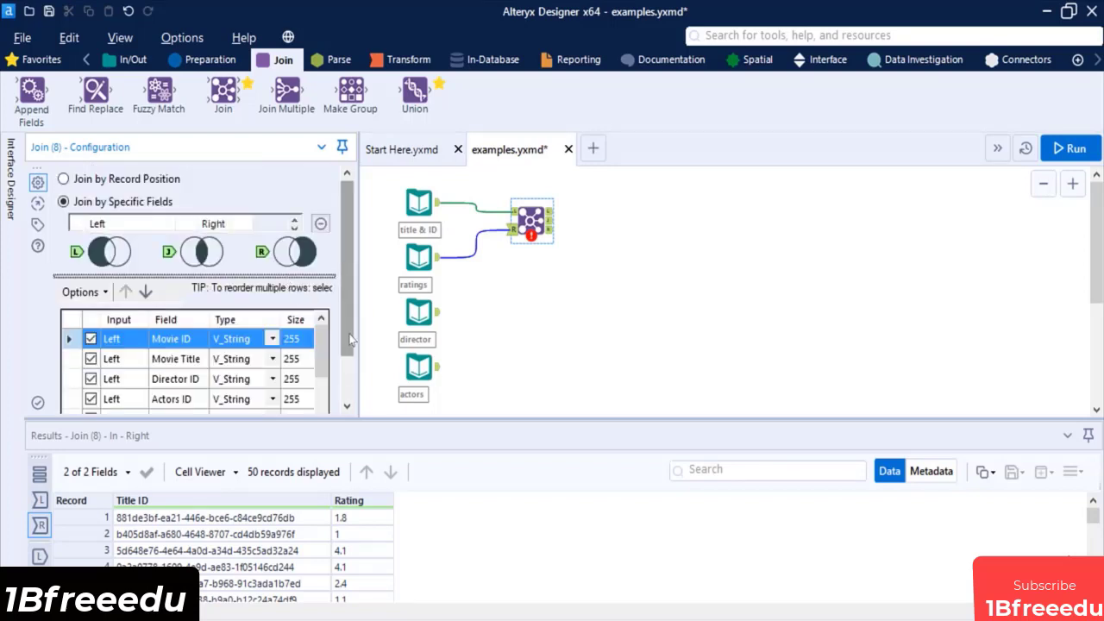
left_click_drag(350, 338, 350, 382)
scroll(172, 328, "down", 2)
left_click(91, 299)
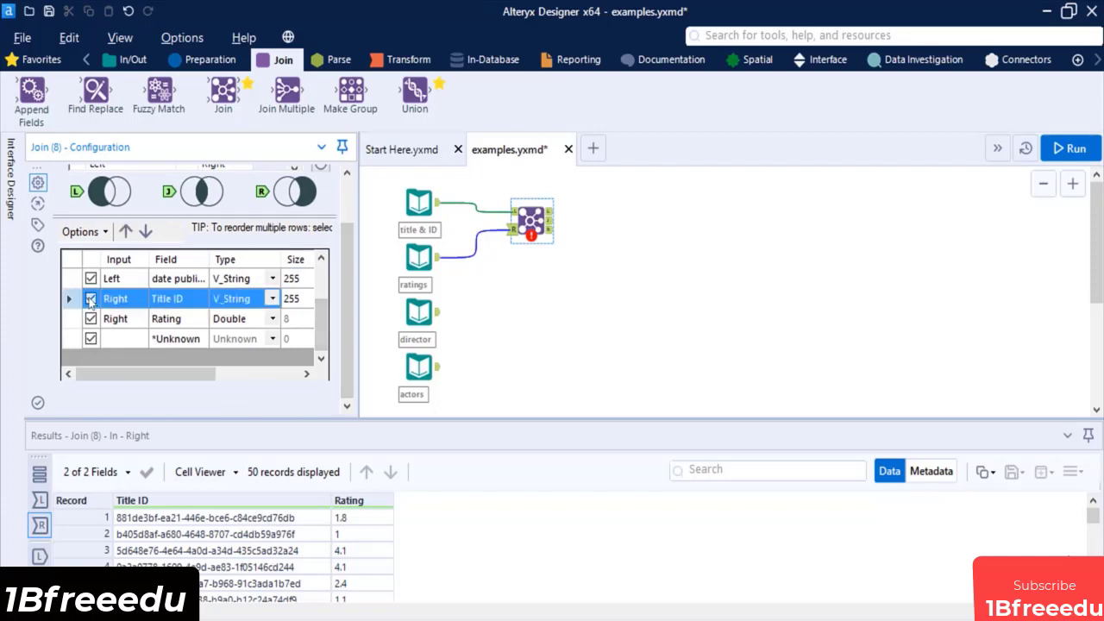
Step: Run the workflow and review the unjoined records in the Join tool's left output
left_click(1074, 148)
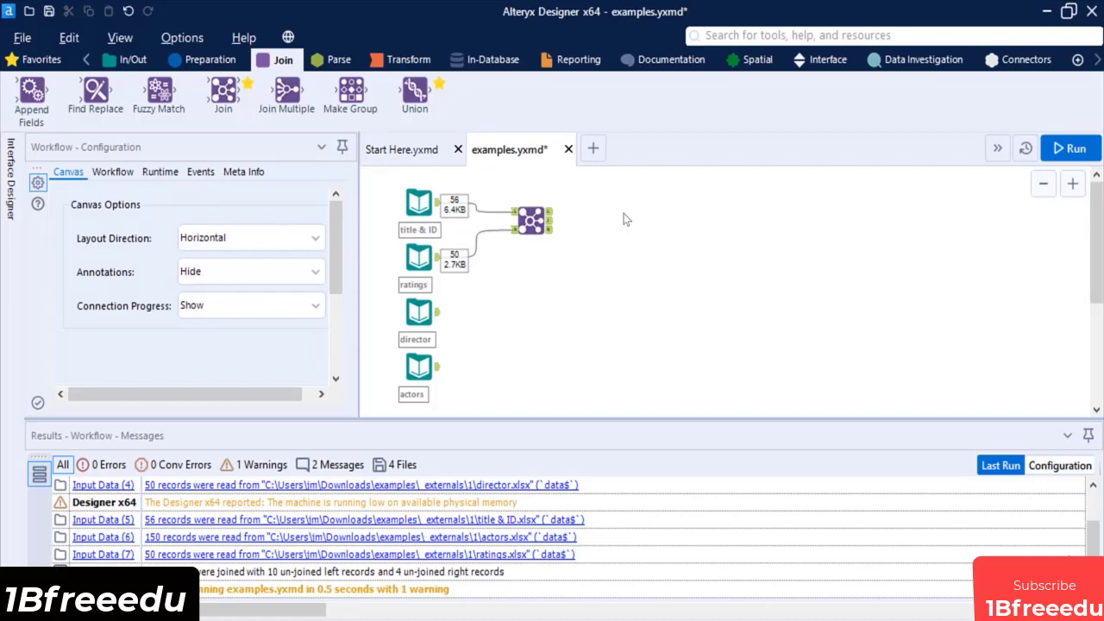
left_click(548, 216)
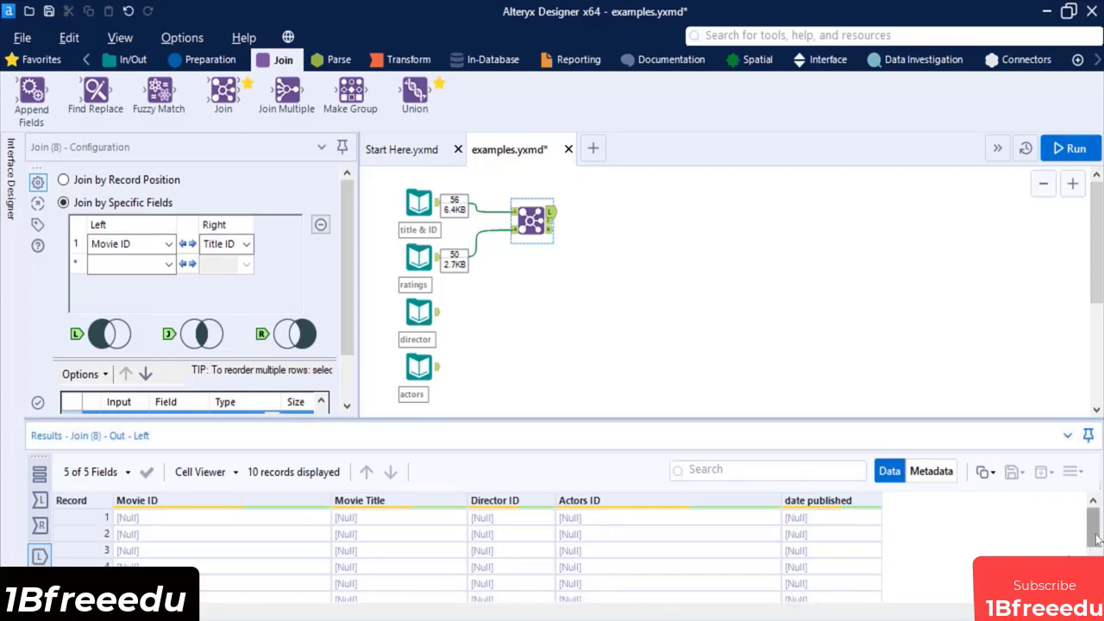
left_click_drag(1093, 535, 1094, 565)
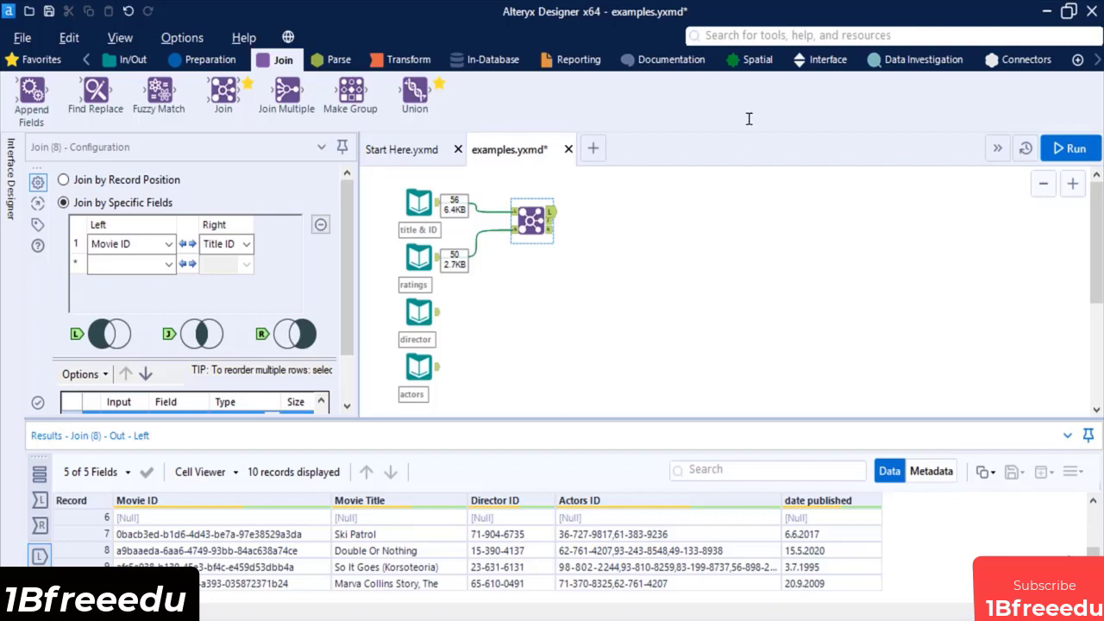
Step: Add a Filter tool connected to the left output of the Join tool
left_click(738, 34)
type("fil")
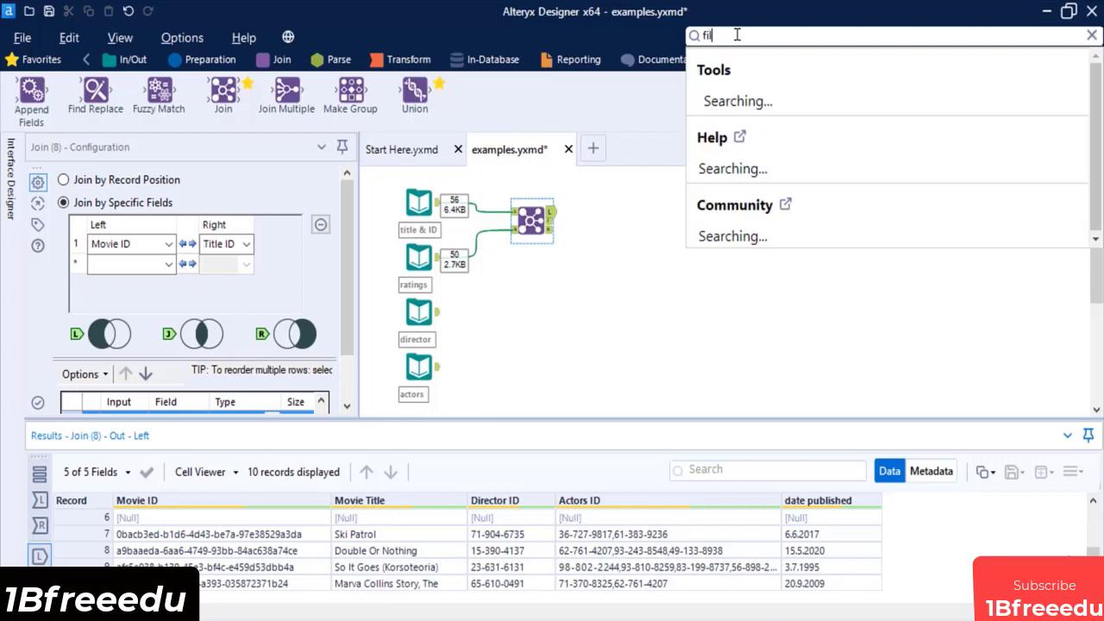
type("ter")
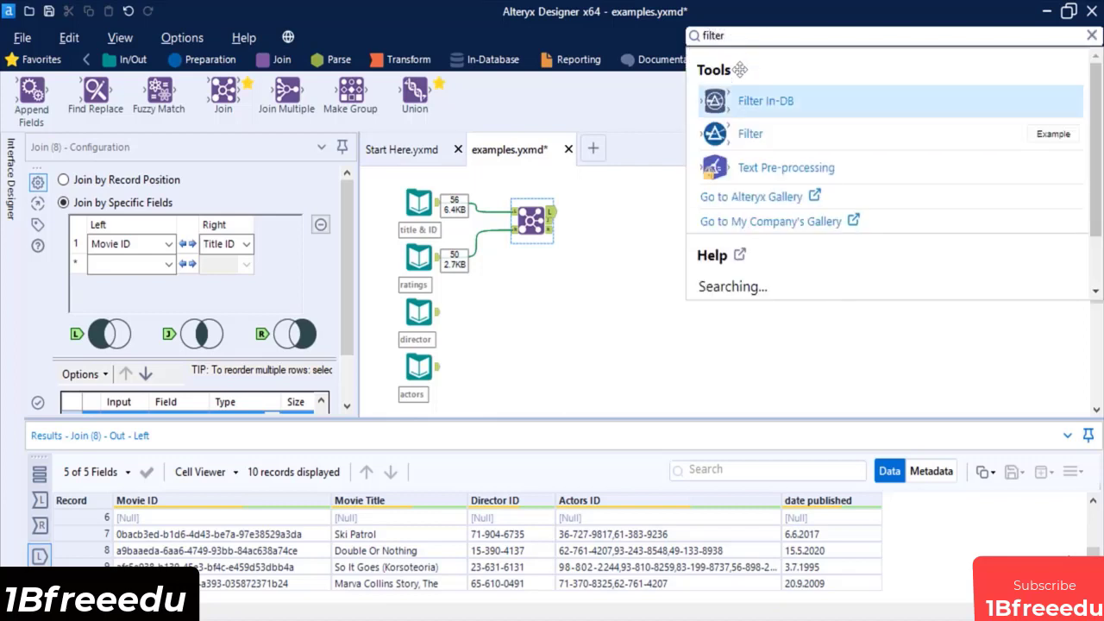
left_click(737, 141)
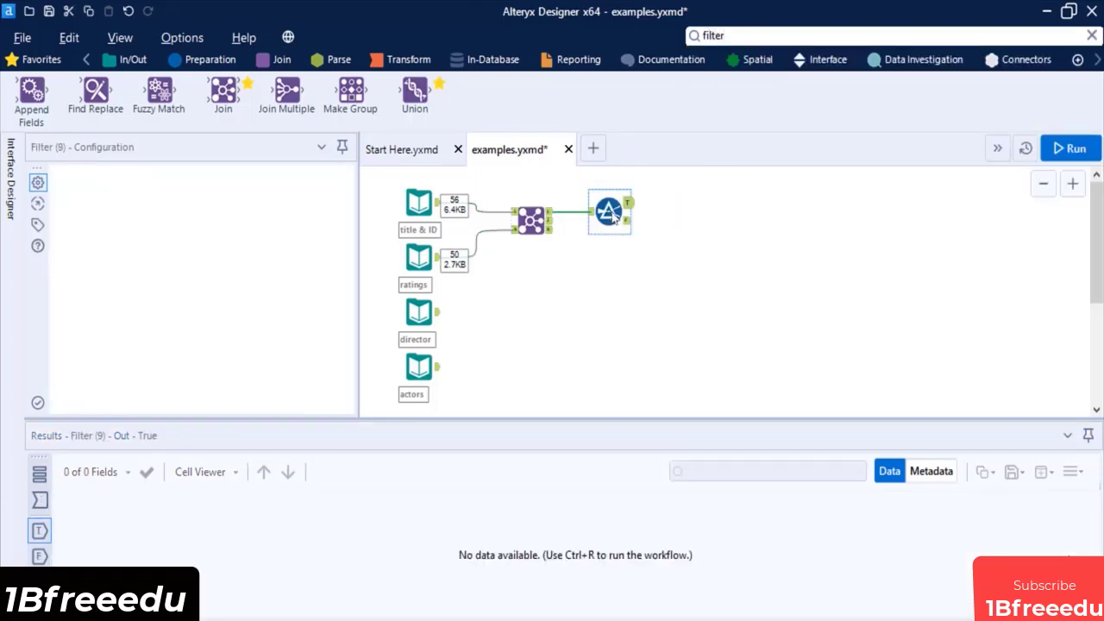
Step: Set the basic filter to Movie ID is not null, then run the workflow and view the filter's True output
left_click(167, 251)
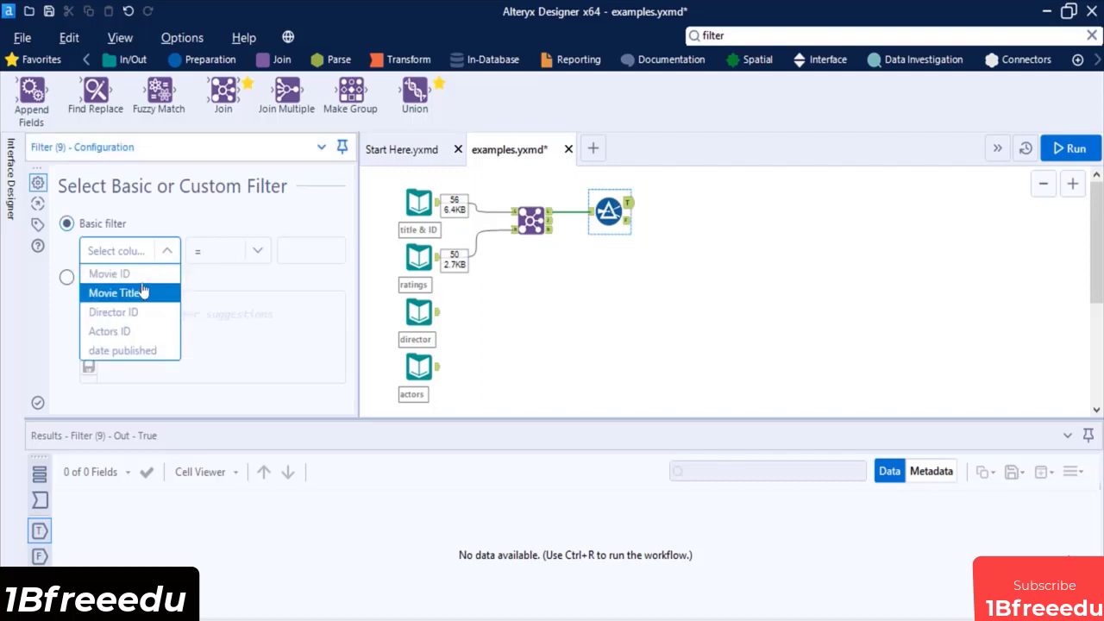
left_click(121, 273)
left_click(211, 252)
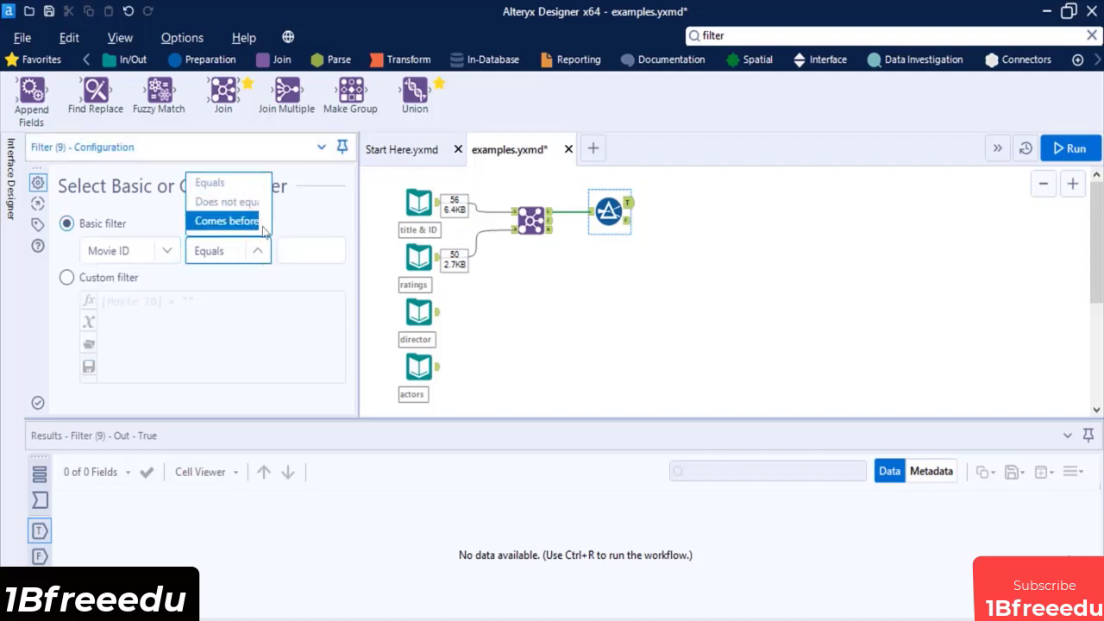
scroll(264, 232, "down", 5)
left_click(222, 222)
left_click(1069, 149)
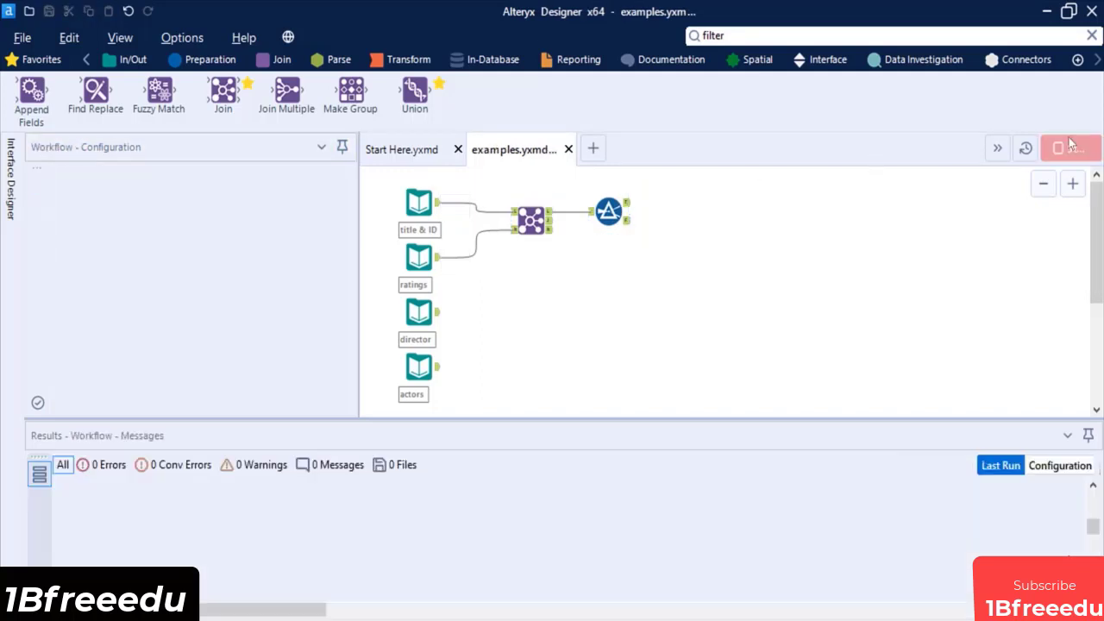
left_click(629, 204)
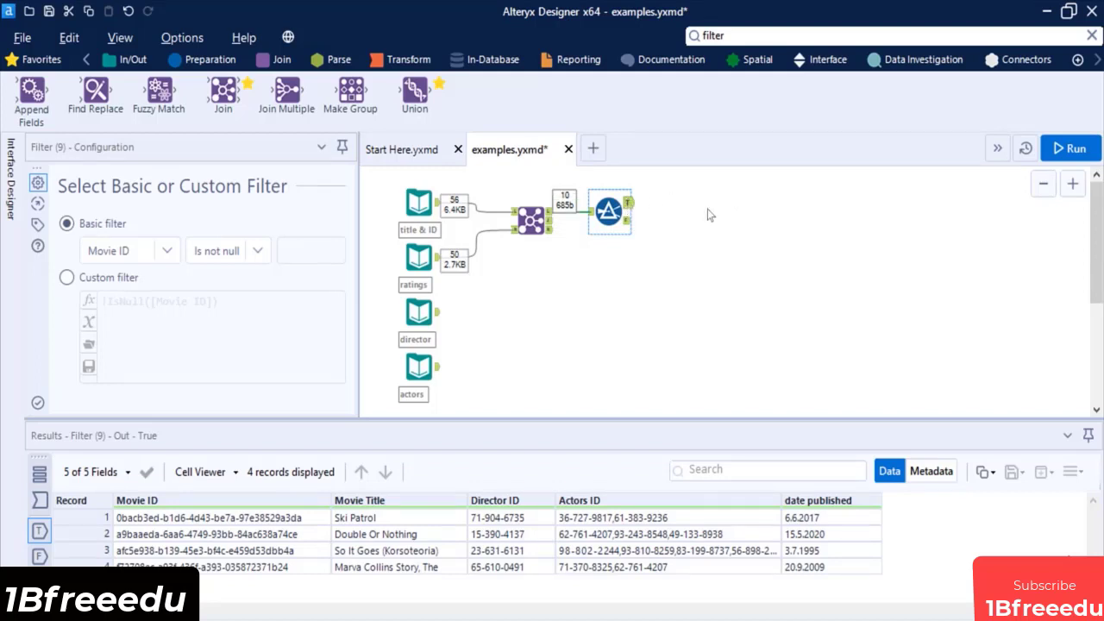
Step: Find the Formula tool and connect it to the Filter tool's True output
double_click(726, 36)
type("fo")
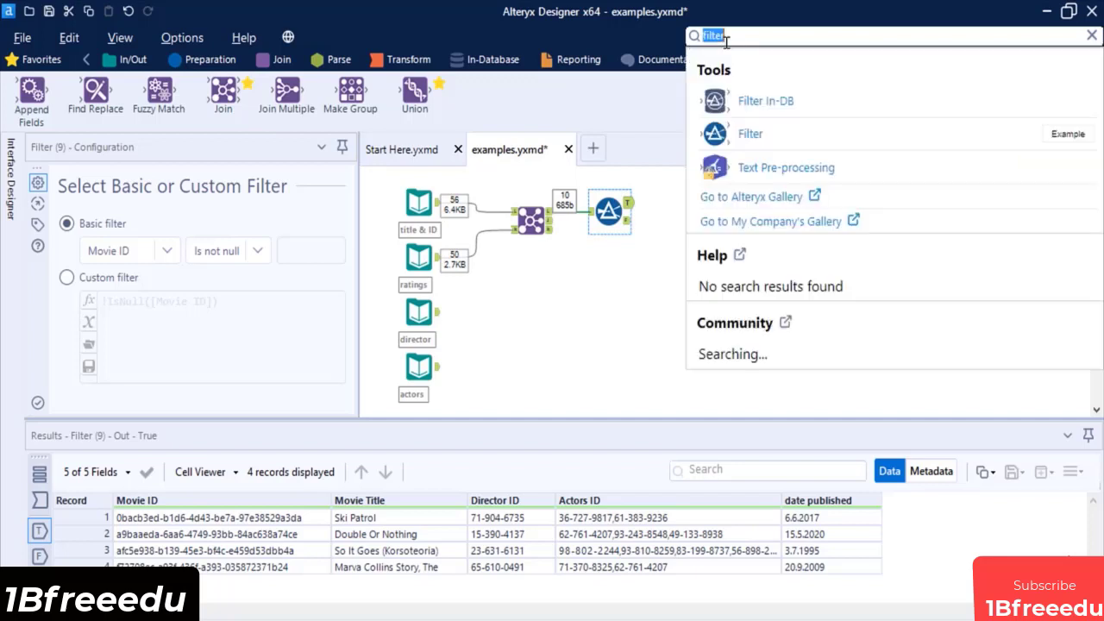
type("rm")
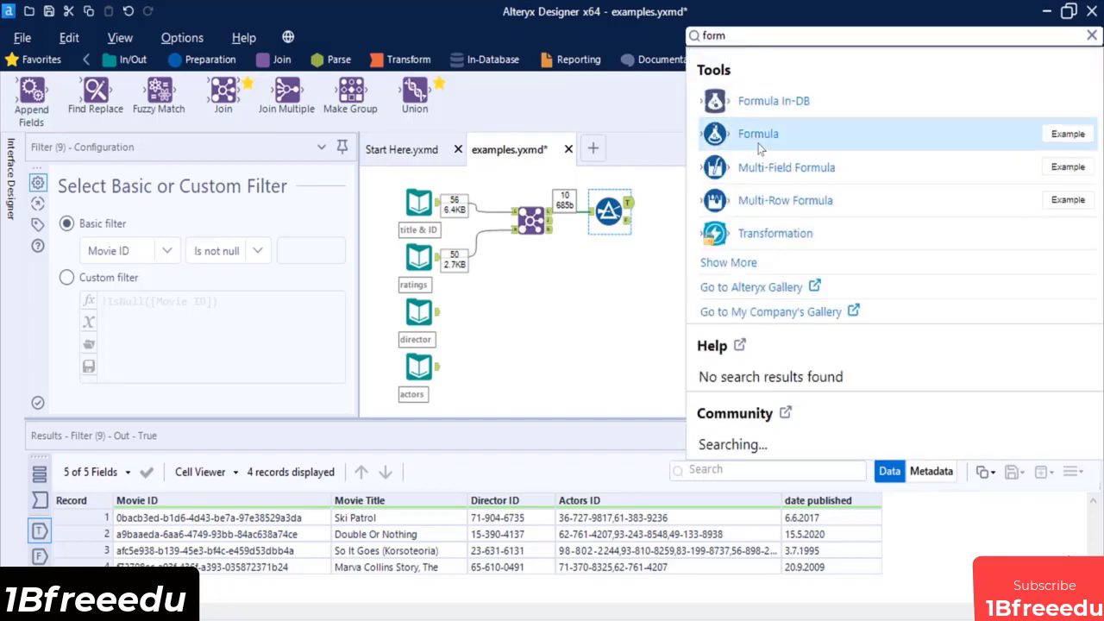
left_click_drag(751, 133, 698, 213)
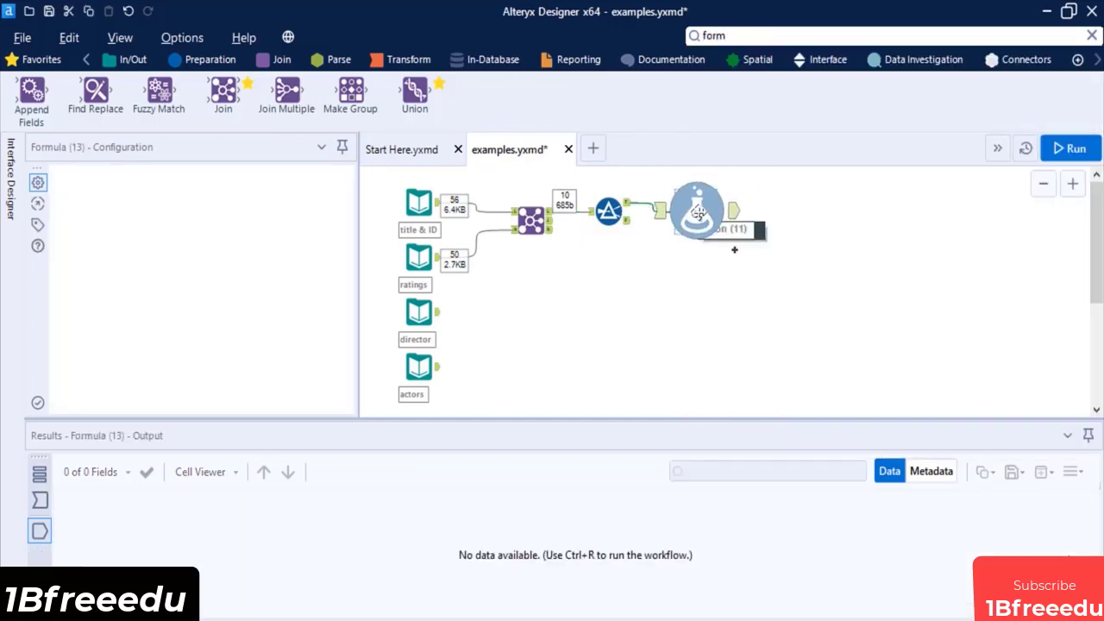
Step: Create a formula output column named rating with size 255 and the expression "Not Available"
left_click(155, 195)
left_click(147, 214)
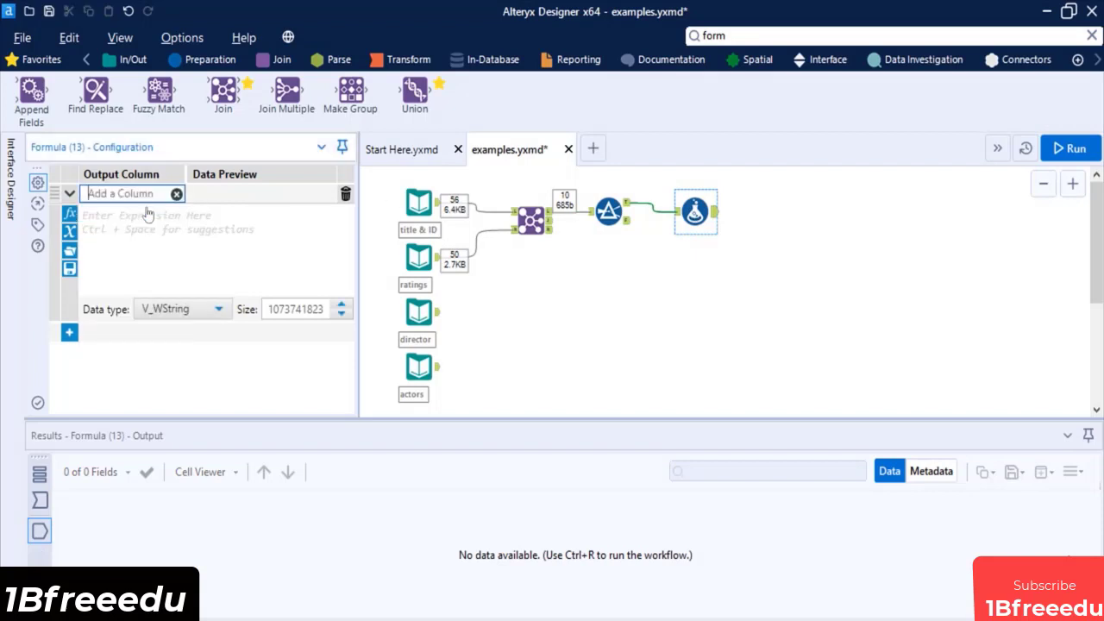
type("rating")
left_click(299, 309)
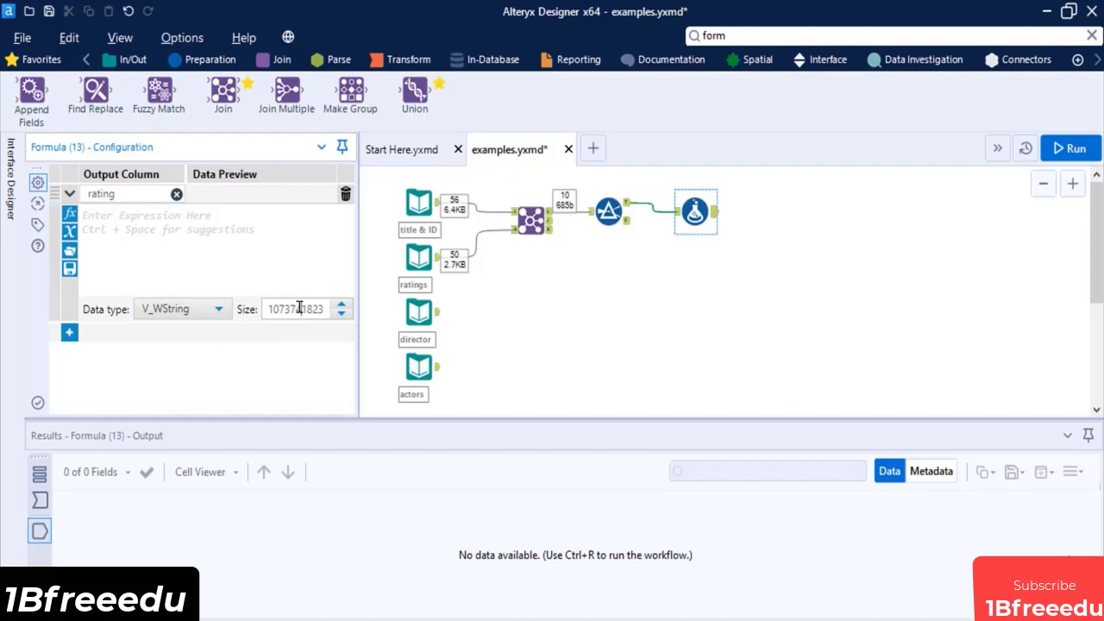
double_click(300, 308)
type("255")
left_click(240, 221)
type("\"Not Available\"")
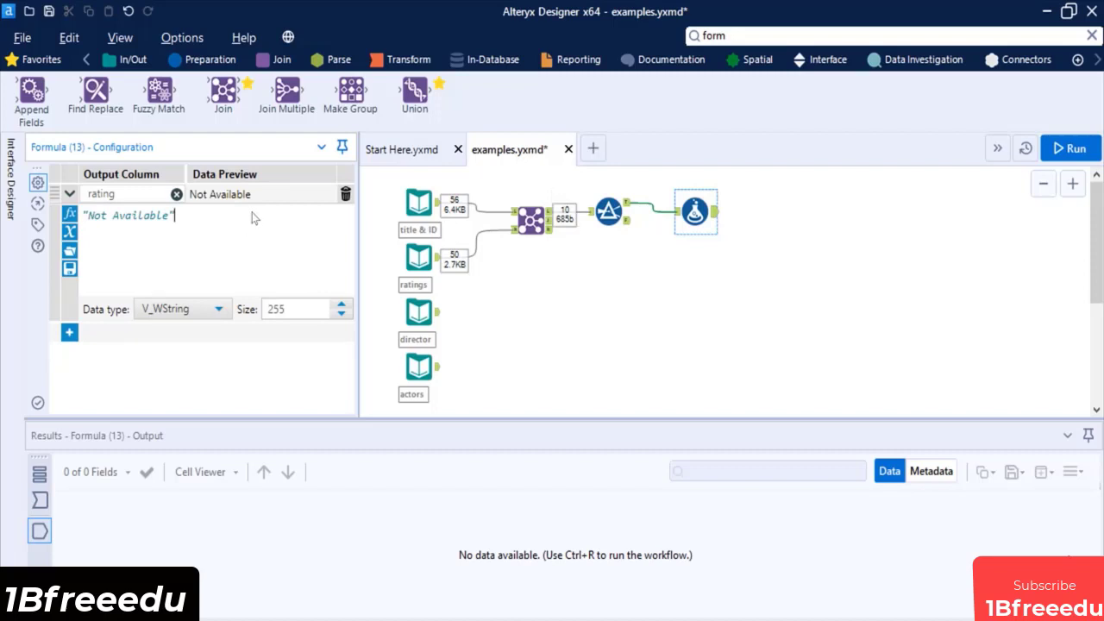
Step: Add a Union tool after the Formula tool and connect the Join tool's joined output to it as a second input
left_click_drag(398, 104, 773, 211)
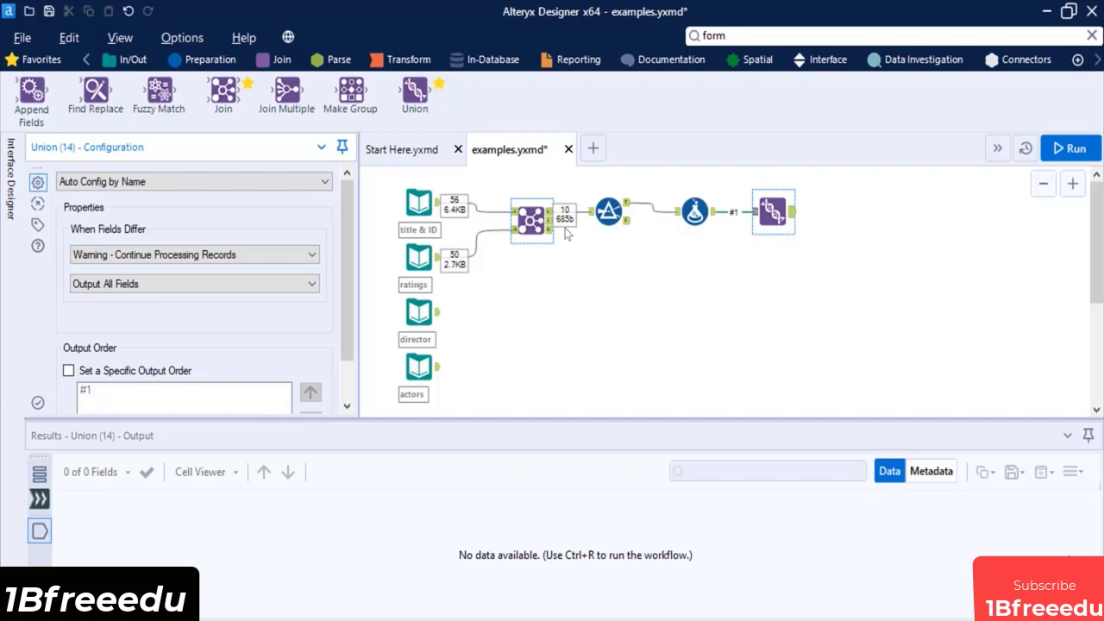
left_click_drag(549, 222, 753, 213)
left_click(734, 282)
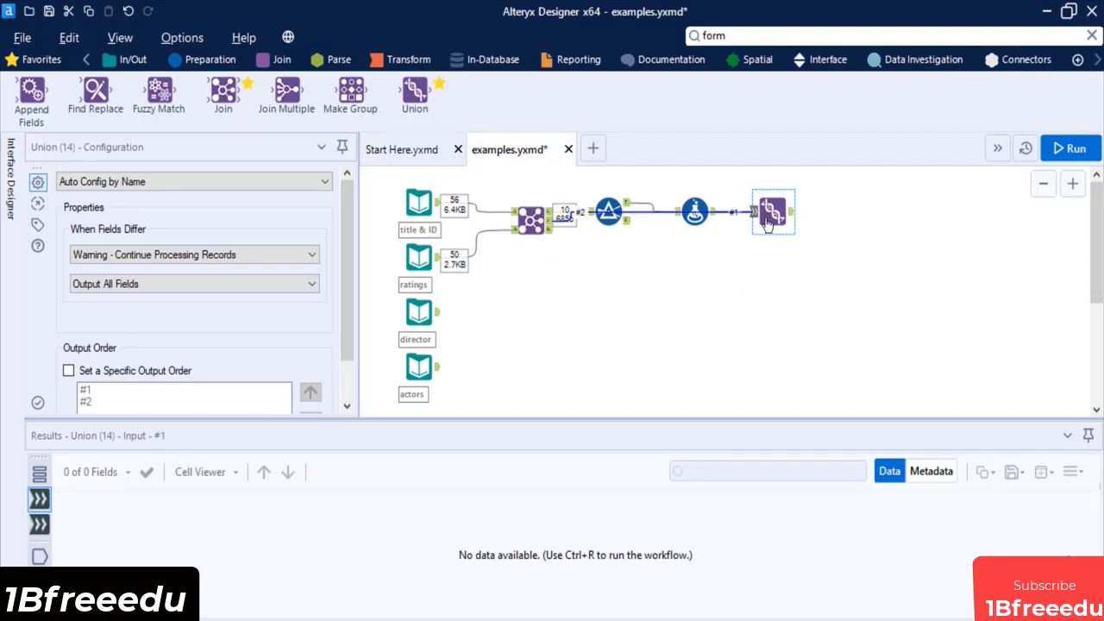
Step: Switch the Union tool to Manually Configure Fields and check its output columns
left_click(233, 176)
left_click(226, 180)
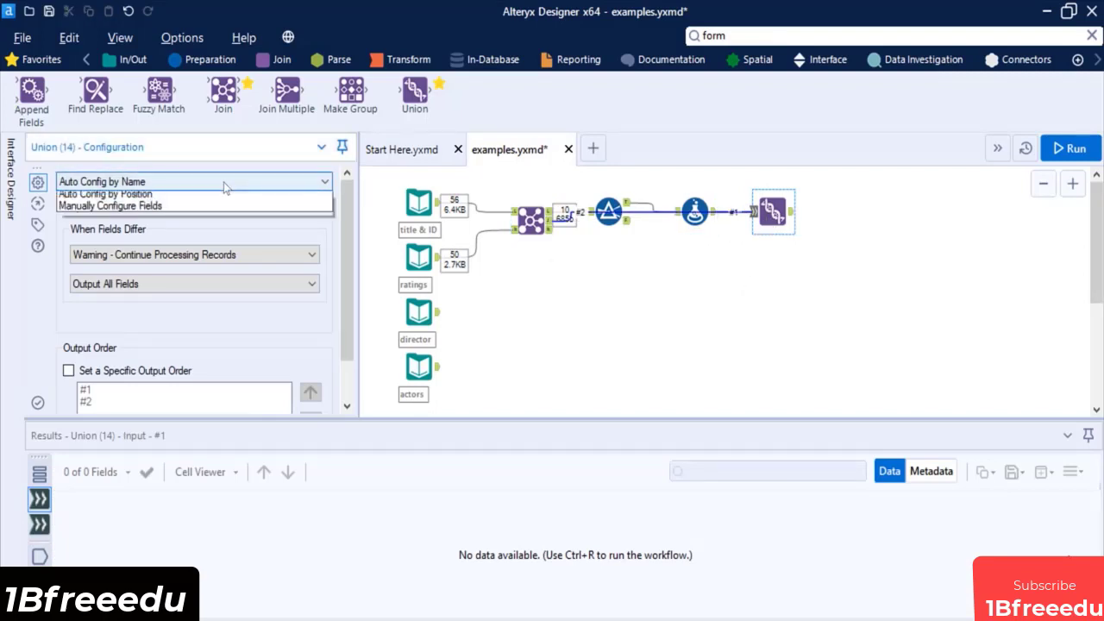
left_click(194, 215)
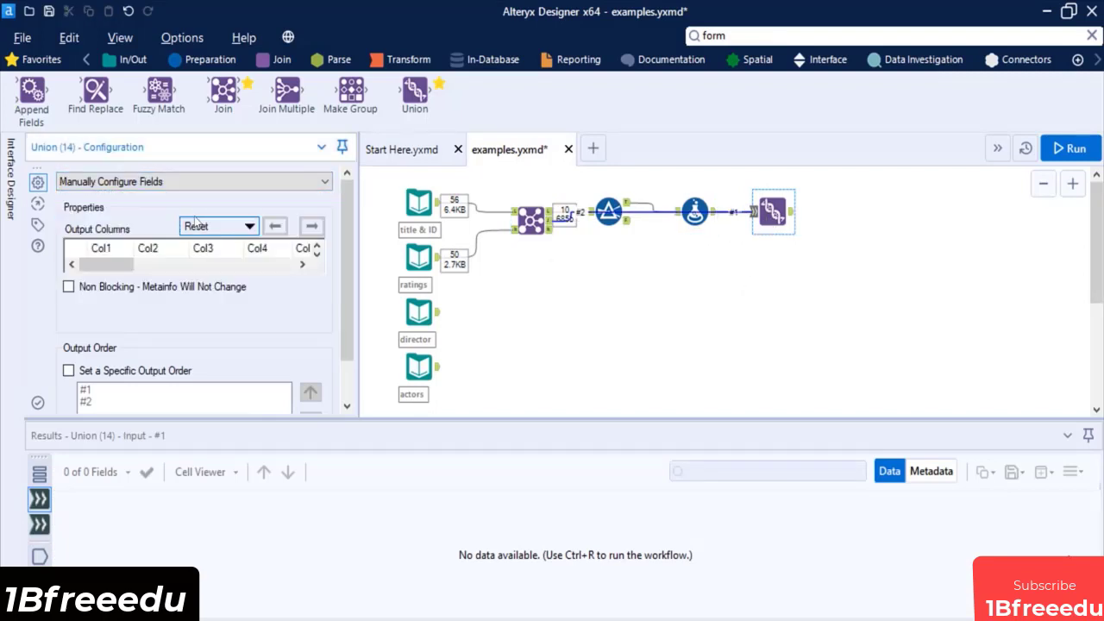
left_click_drag(137, 264, 177, 264)
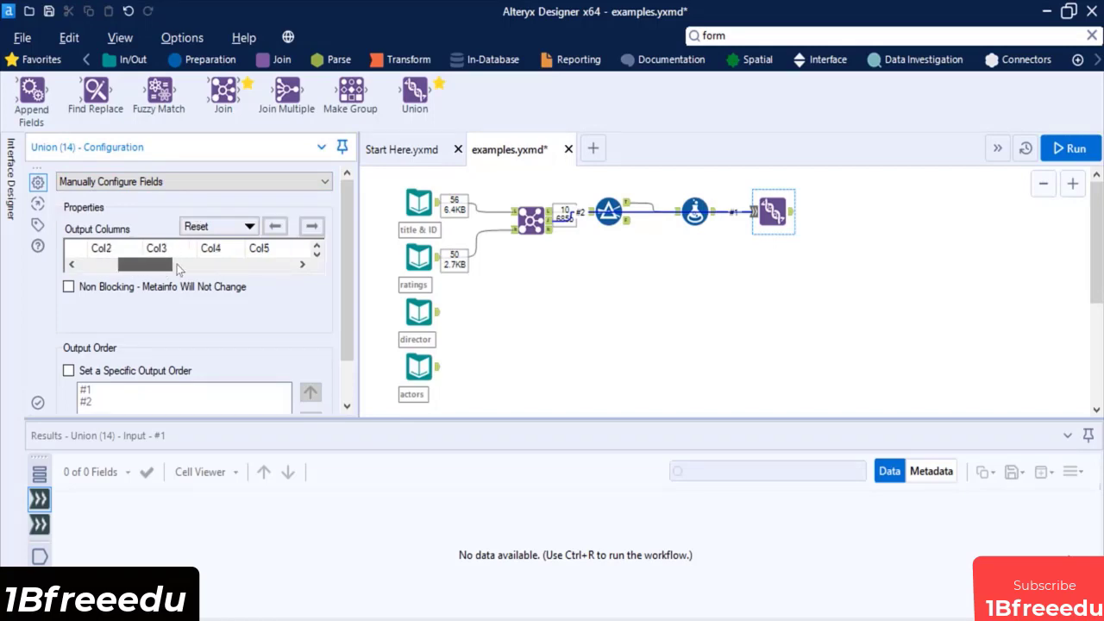
Step: Run the workflow and examine the rating values in the Union tool's output
left_click(1063, 153)
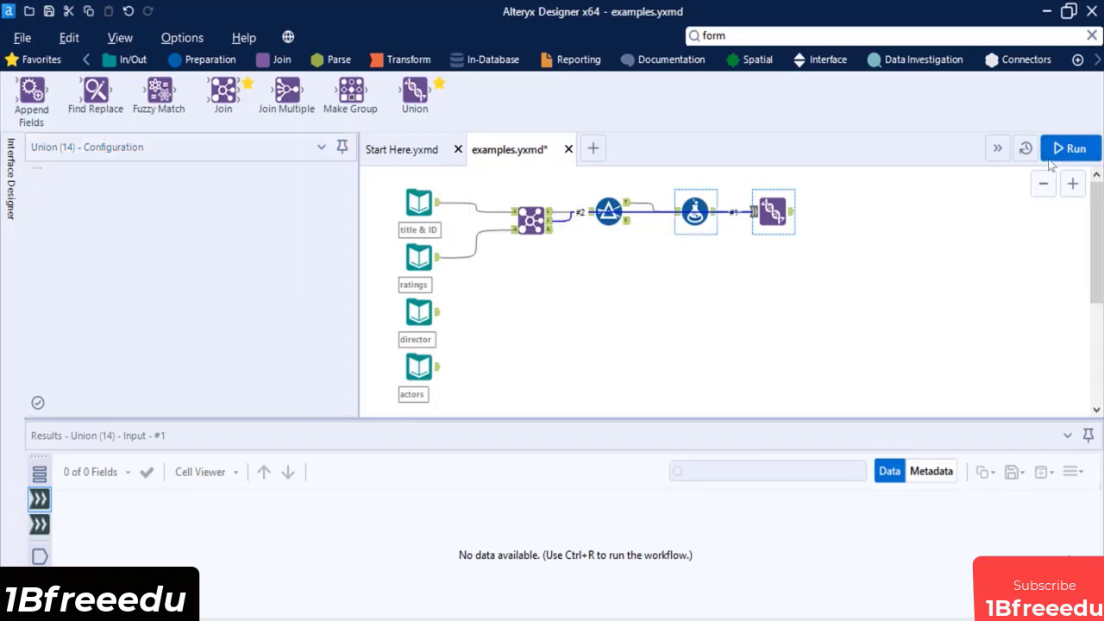
left_click(792, 217)
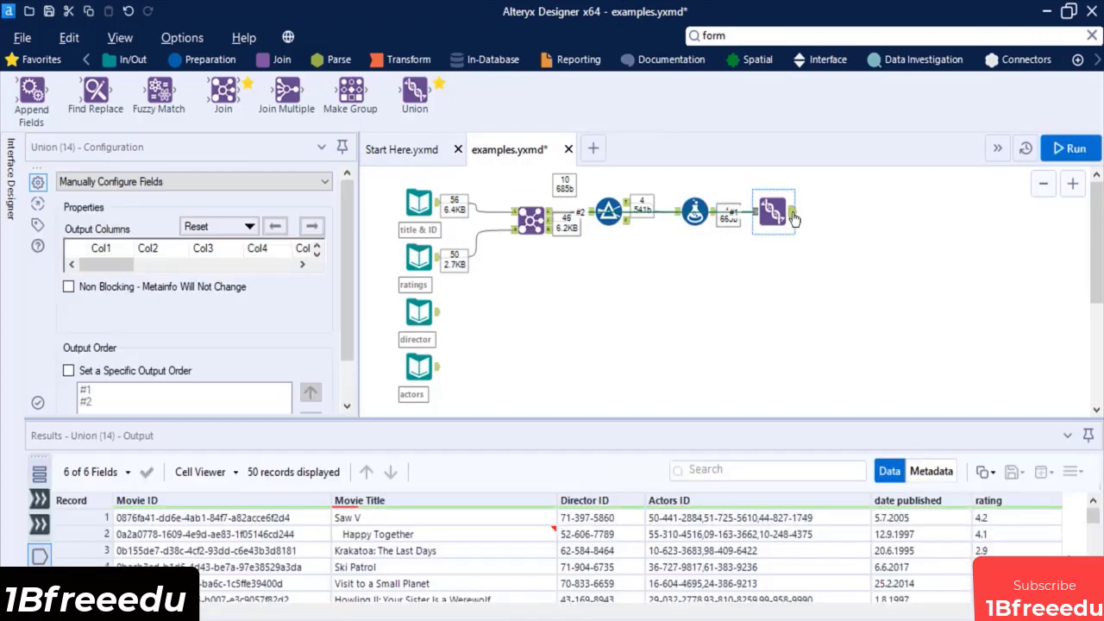
left_click(992, 519)
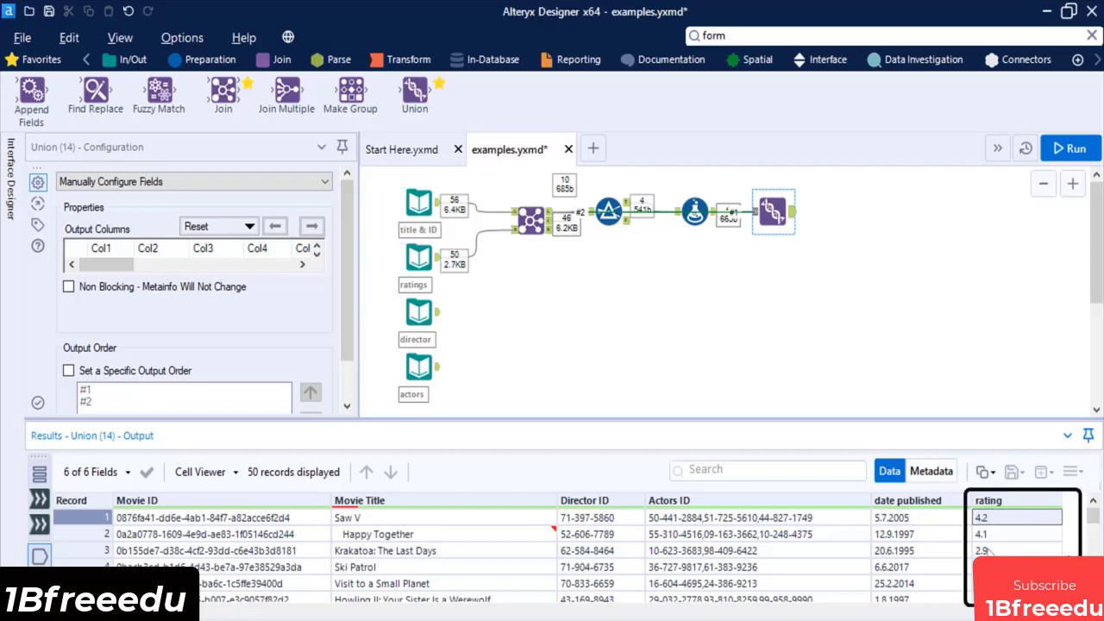
left_click(990, 567)
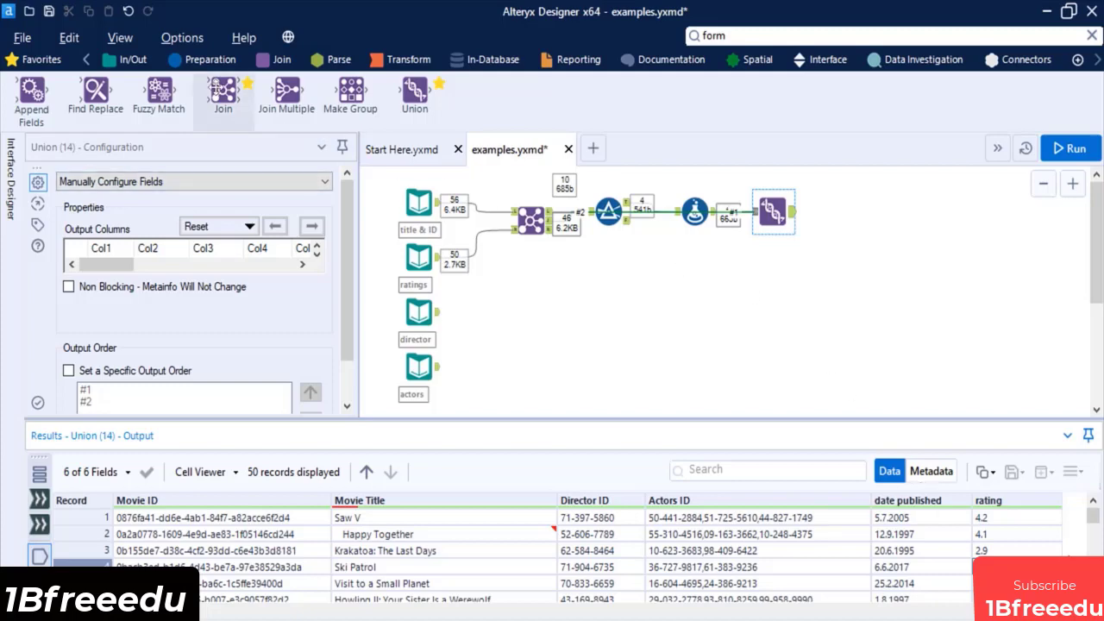
Step: Add a Join tool after the Union with the director input on its right anchor, then run the workflow and view that right input
left_click_drag(218, 87, 868, 221)
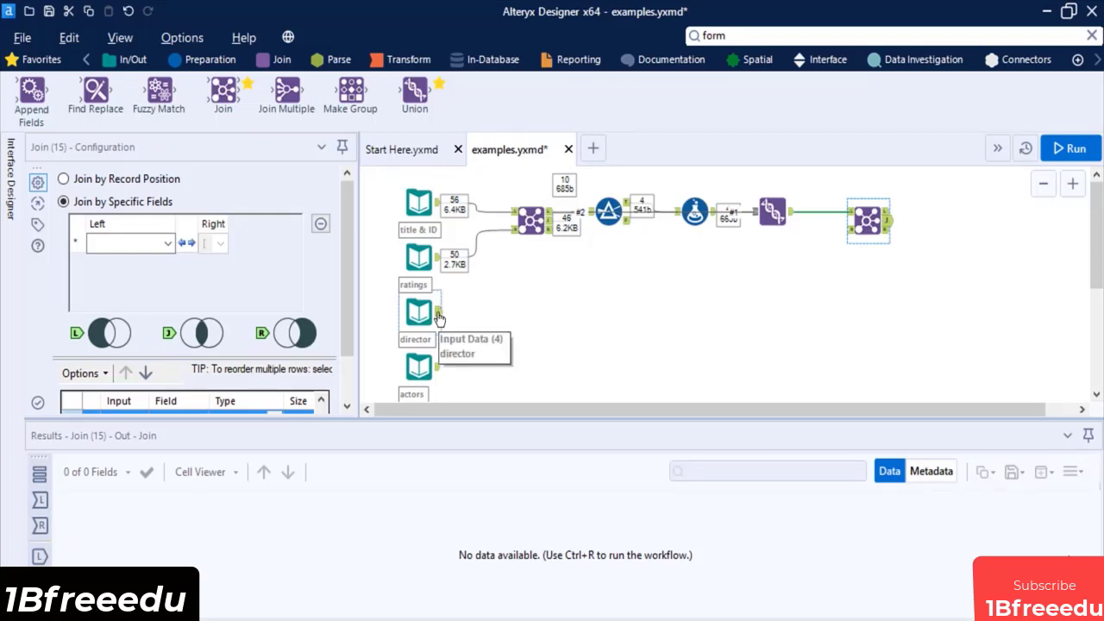
left_click_drag(438, 316, 850, 233)
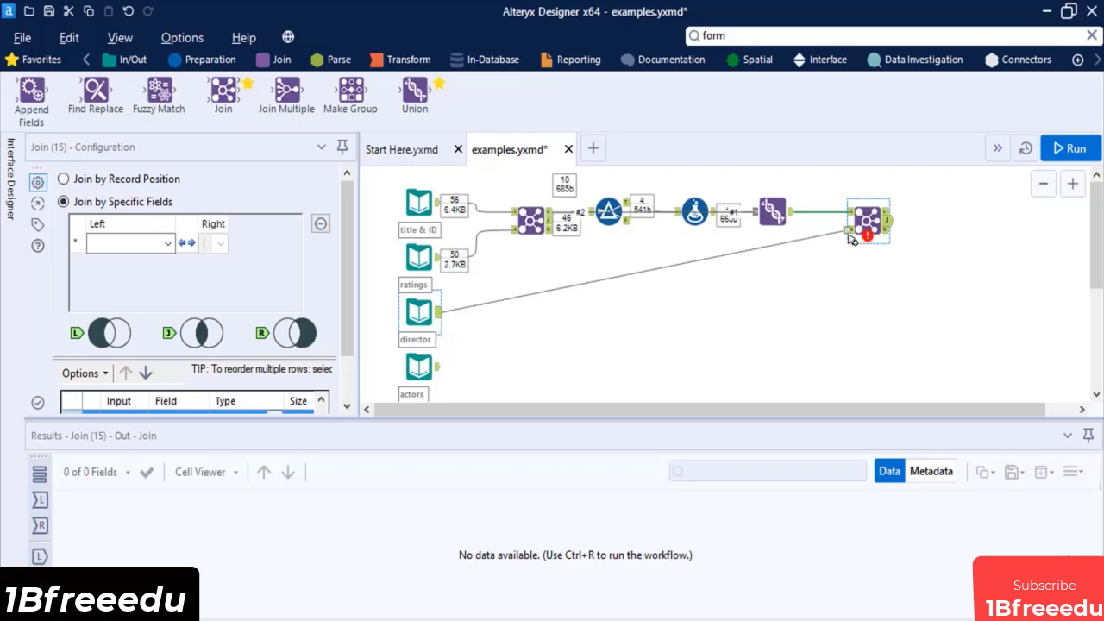
key("ctrl+r")
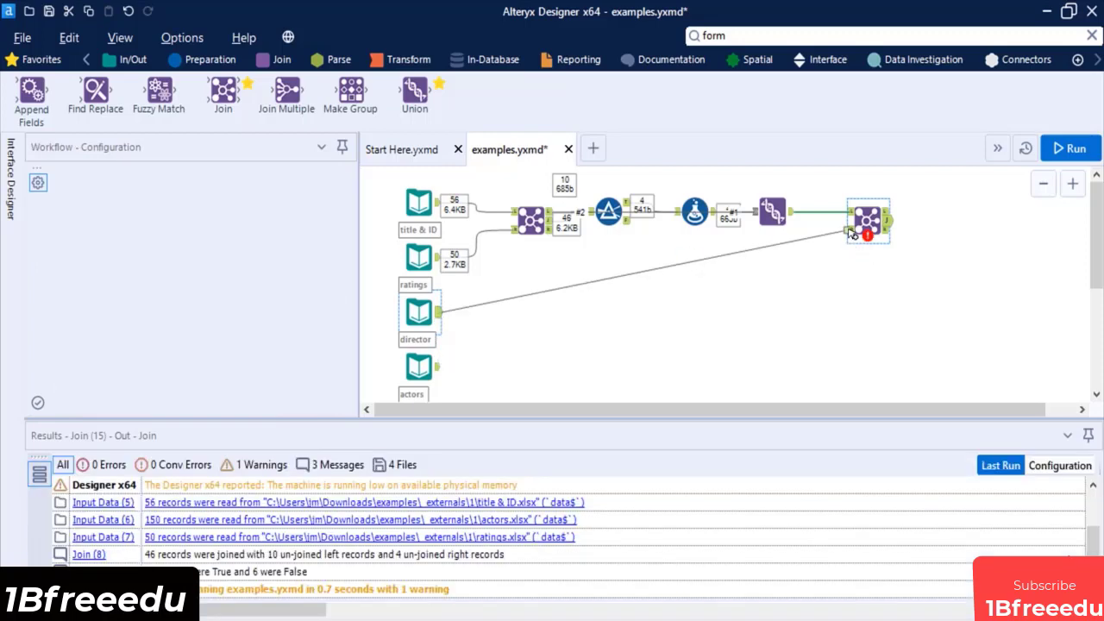
left_click(849, 231)
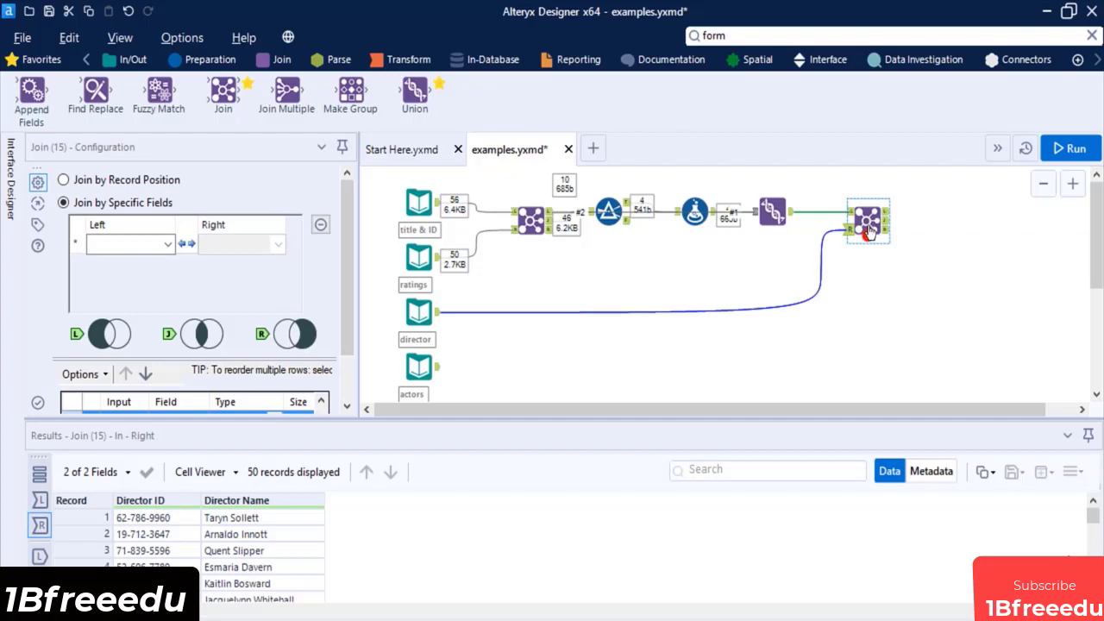
Step: Join by specific fields, matching Director ID from the left input with Director ID from the right input
left_click(65, 204)
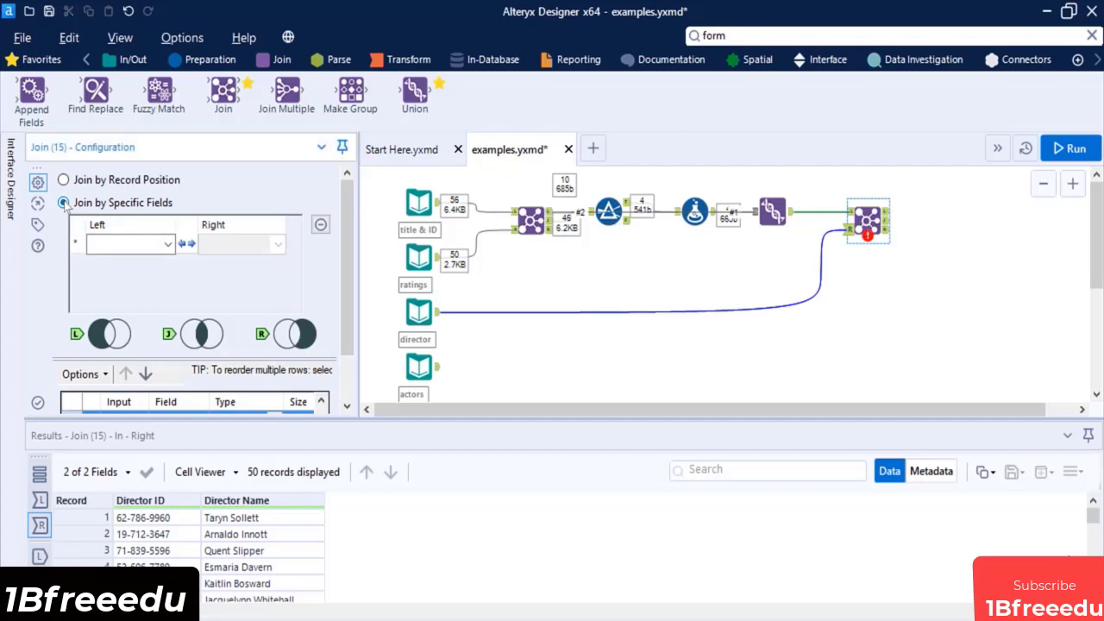
left_click(169, 245)
left_click(129, 294)
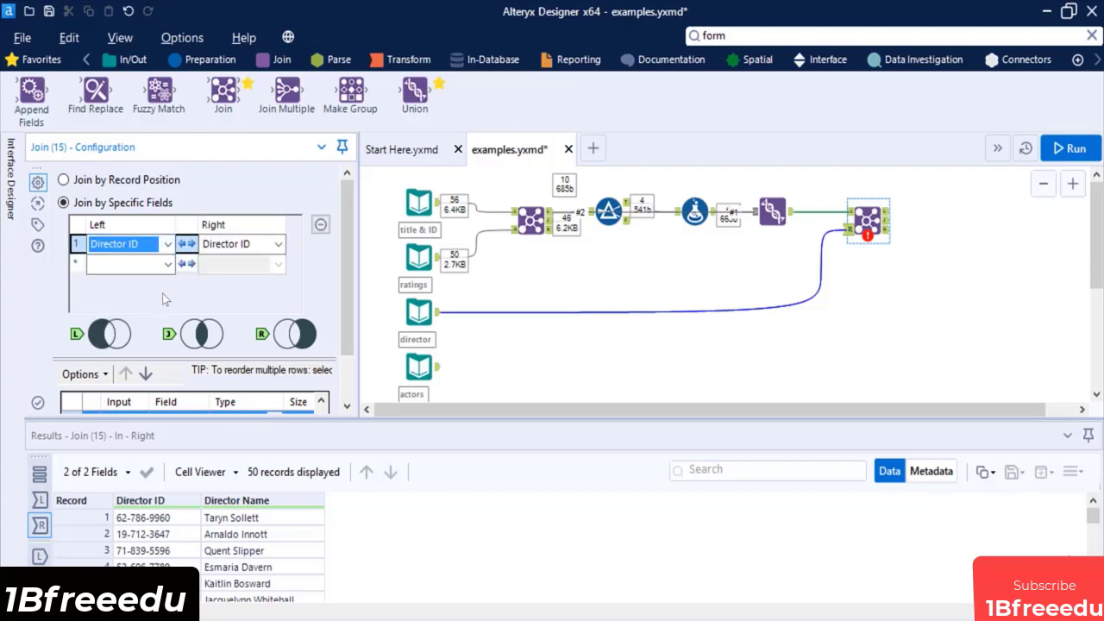
Step: Deselect the duplicate fields in the new Join tool's output field list
left_click_drag(349, 349, 351, 390)
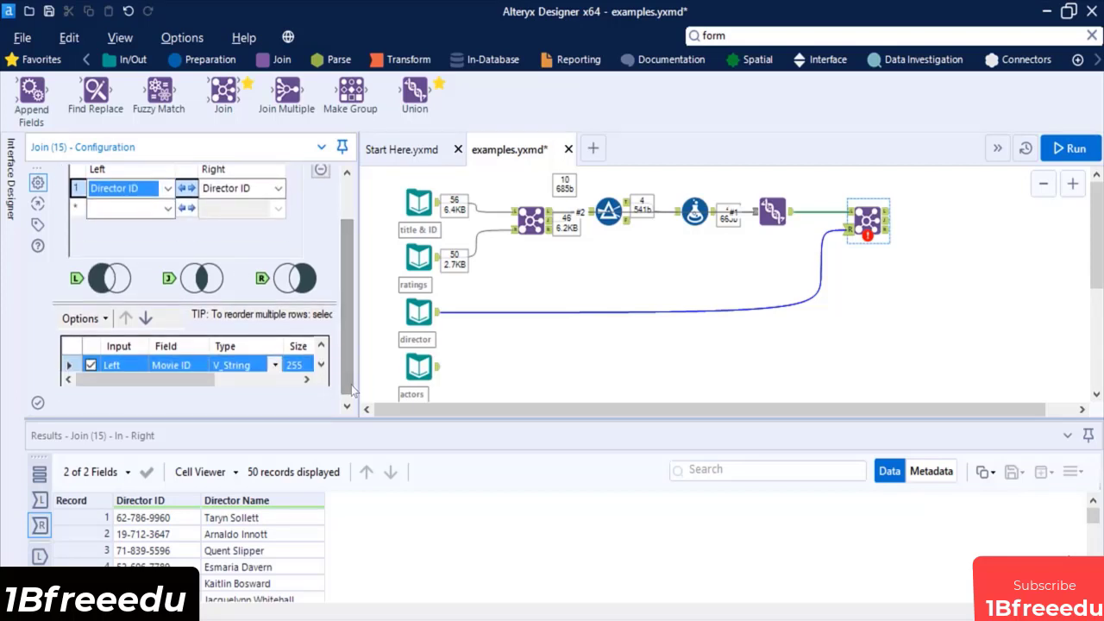
scroll(231, 316, "up", 2)
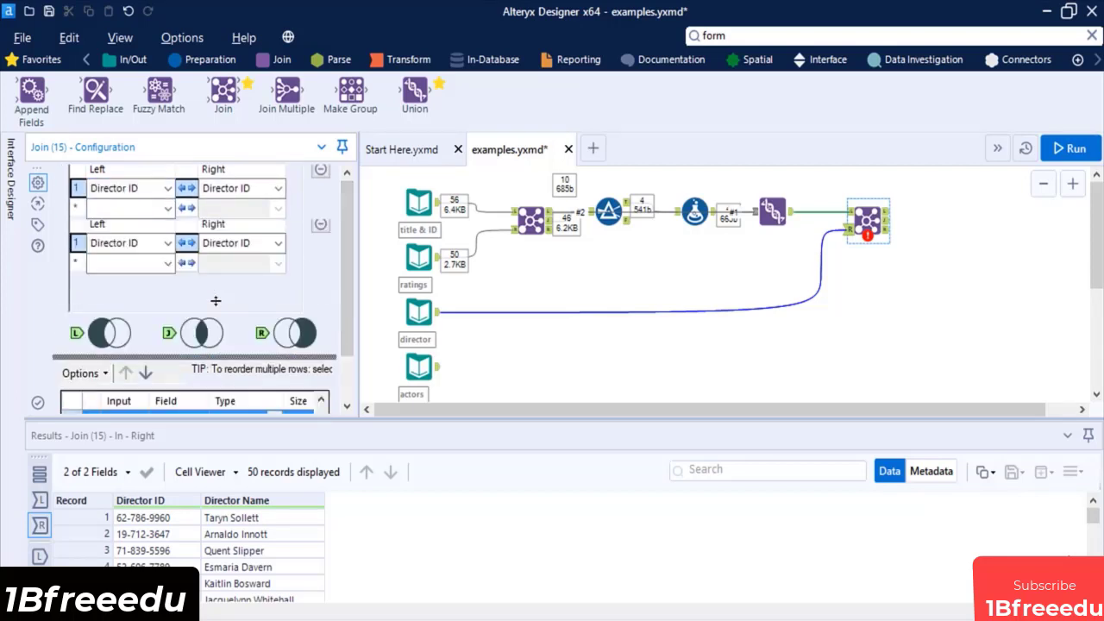
left_click(349, 374)
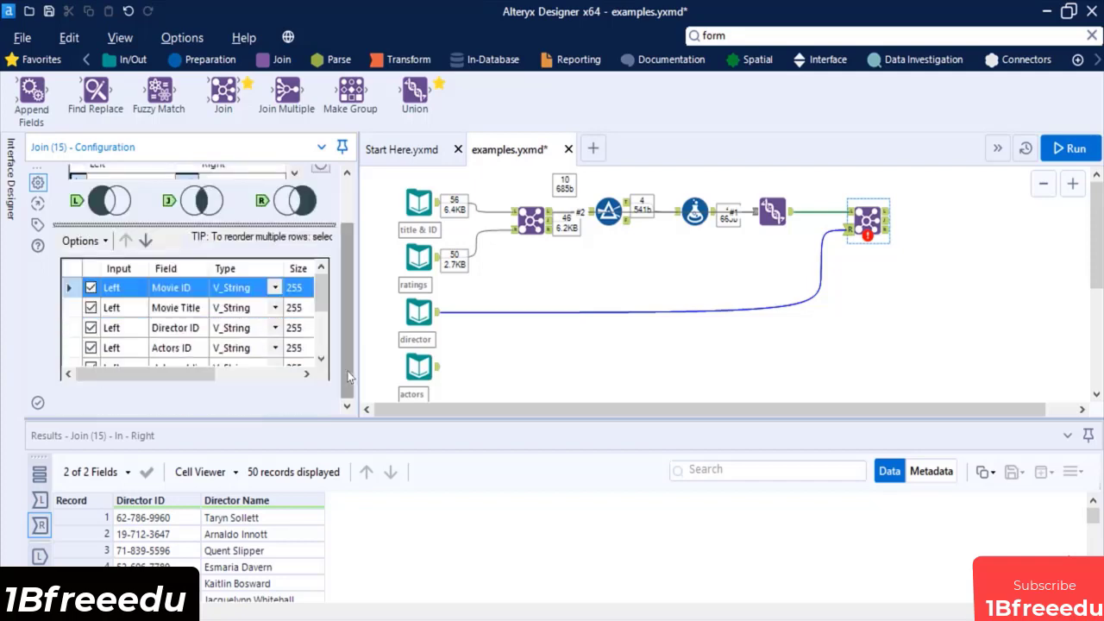
scroll(322, 337, "down", 5)
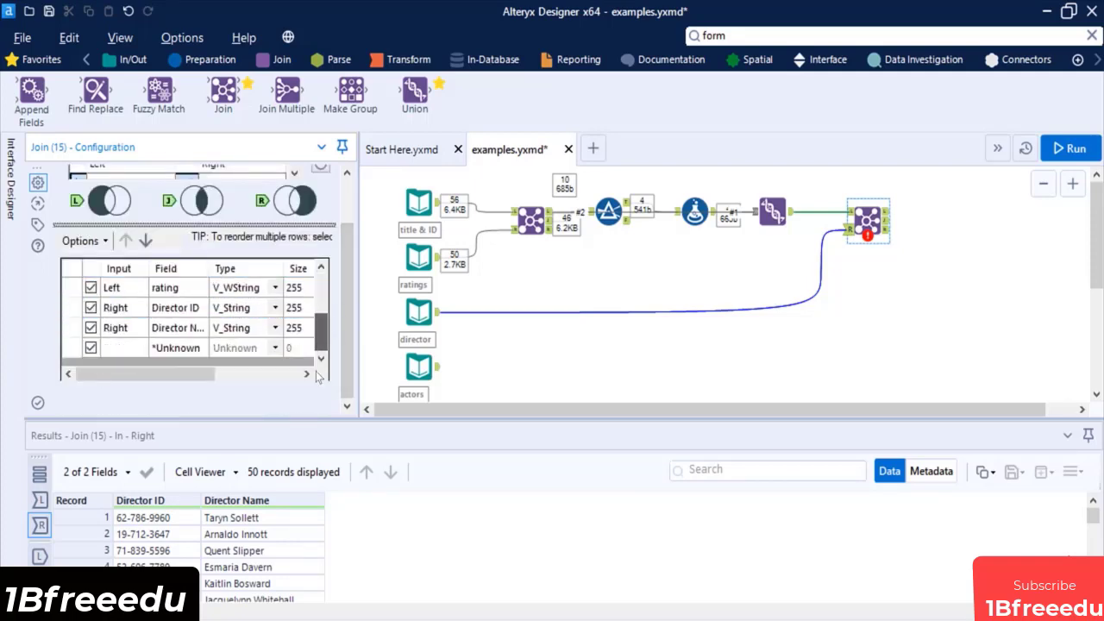
left_click(343, 202)
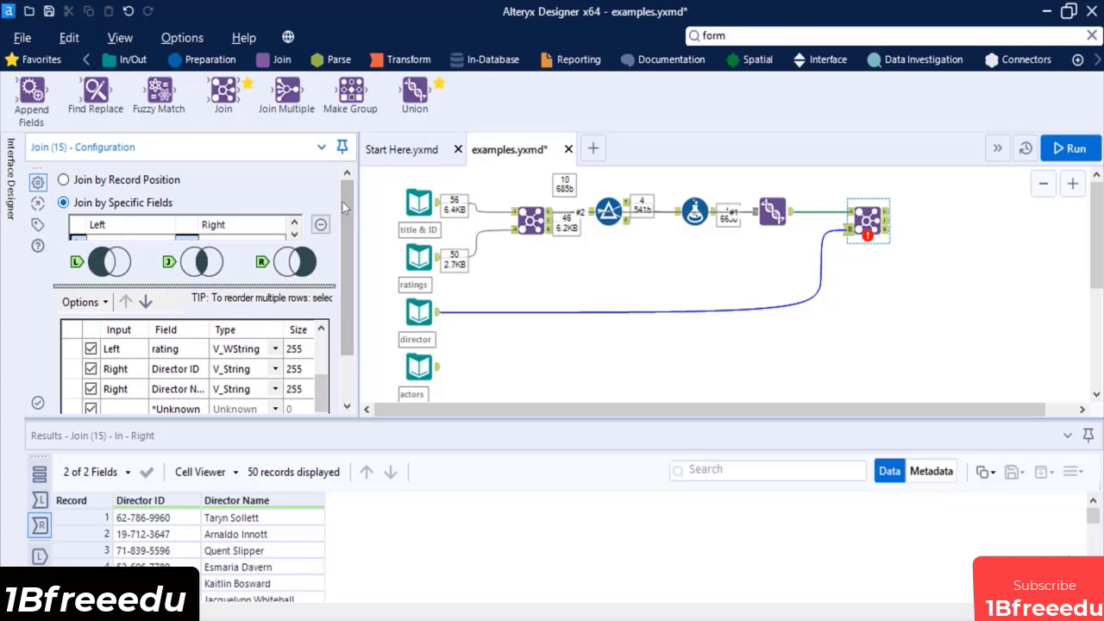
left_click(83, 302)
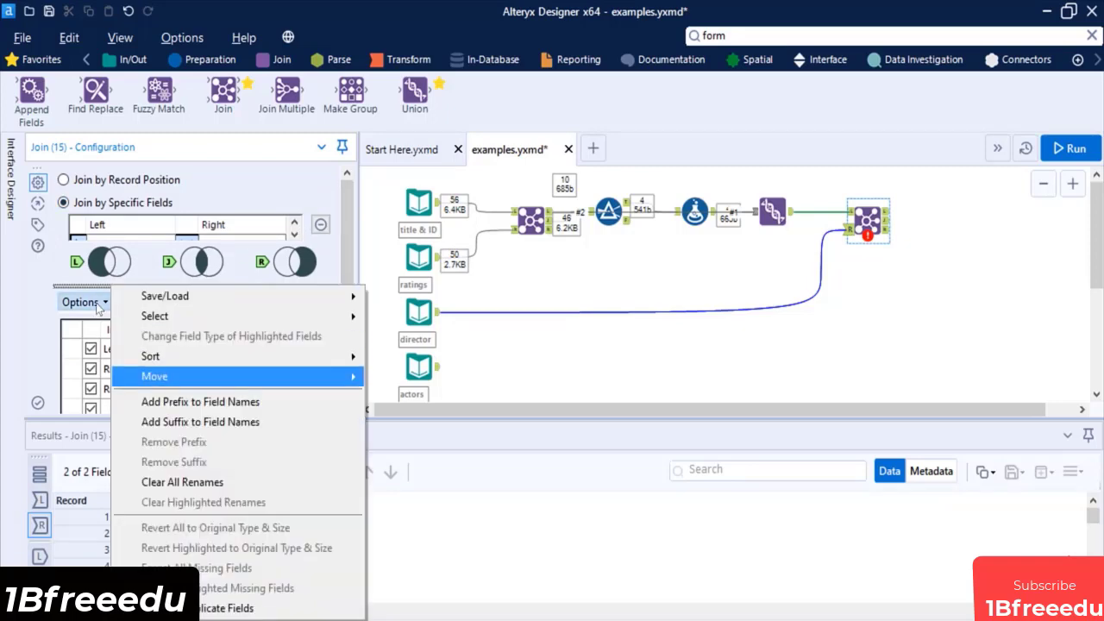
left_click(242, 611)
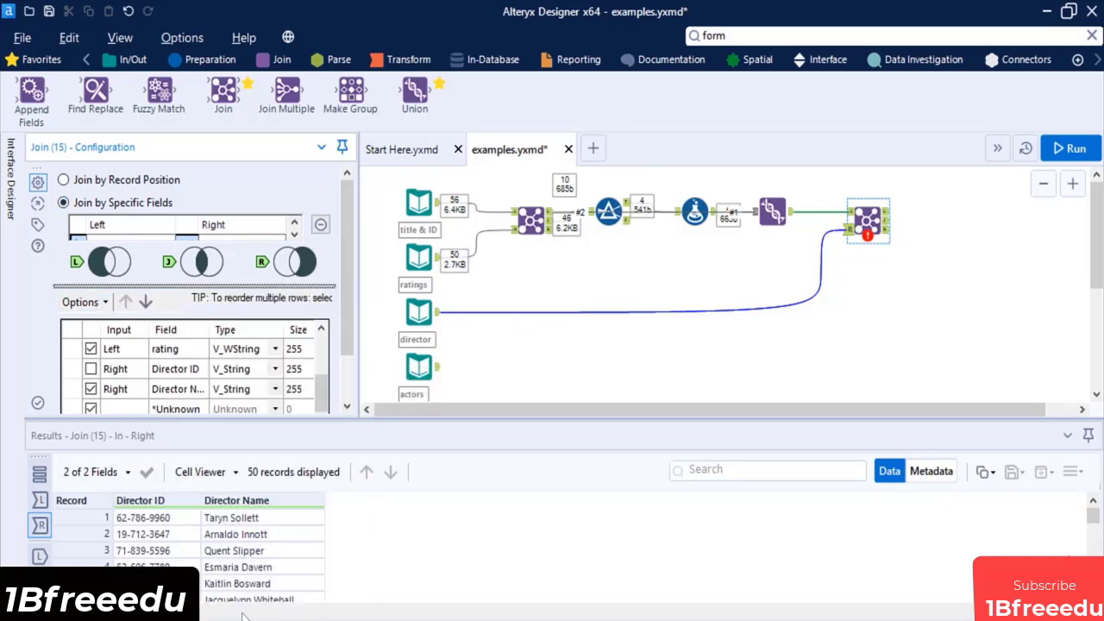
Step: Move the Director Name field up the Join tool's output list so it sits directly above Actors ID
scroll(347, 352, "down", 1)
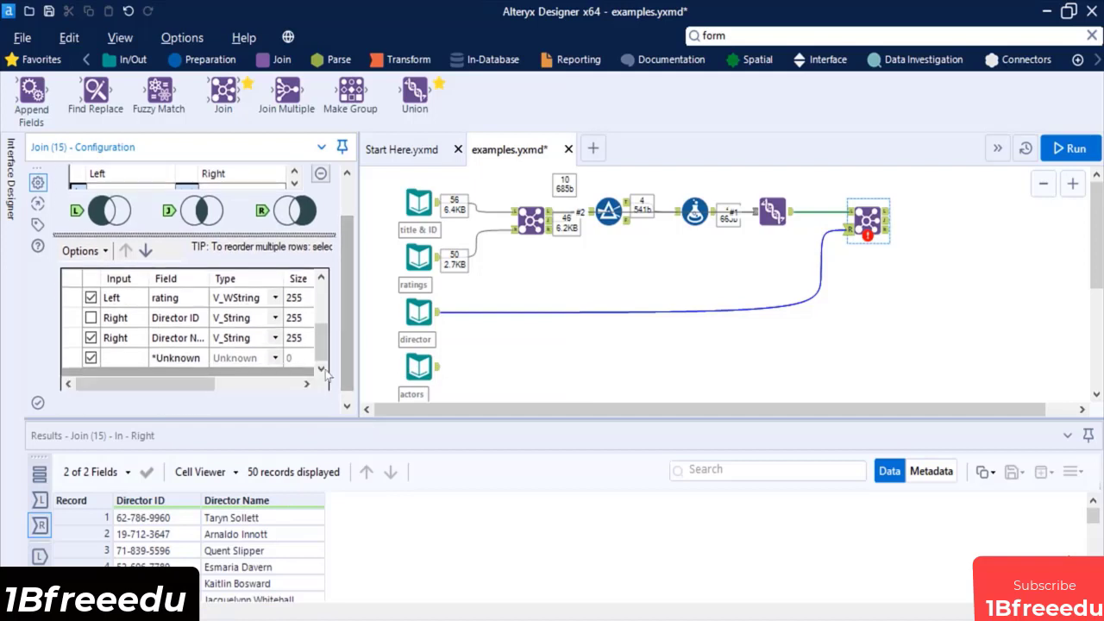
left_click(190, 345)
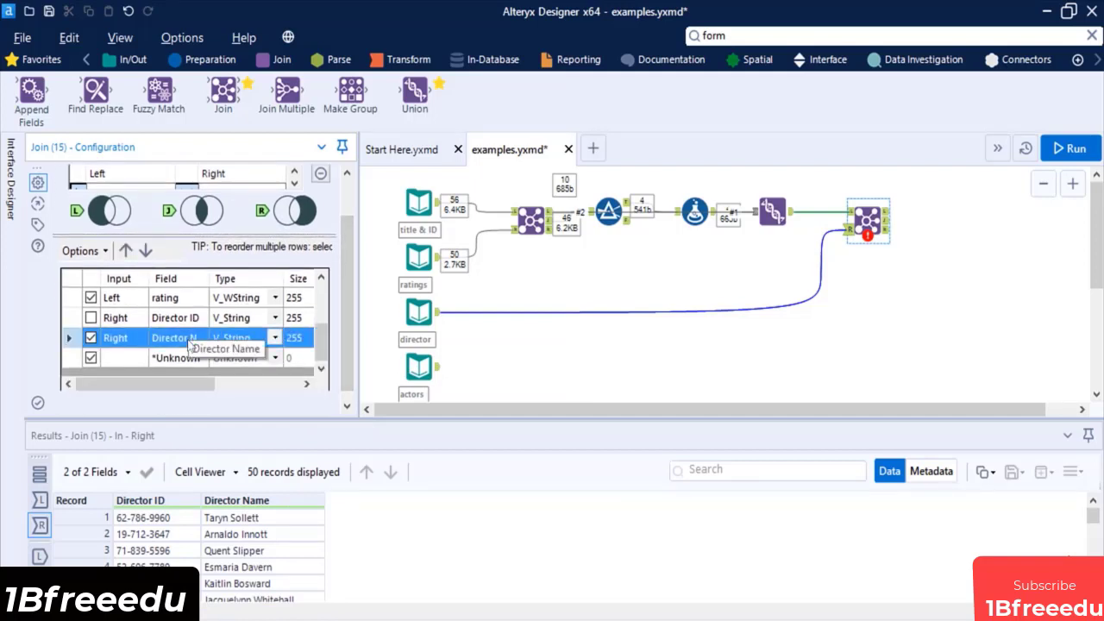
left_click(126, 251)
left_click(126, 251)
left_click(126, 251)
left_click(126, 251)
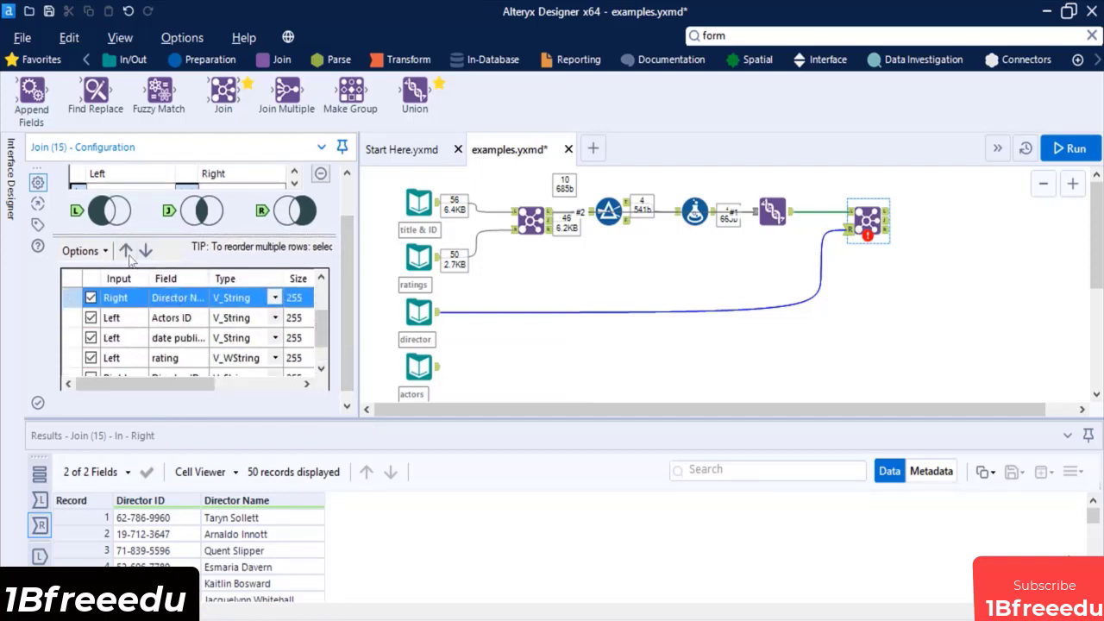
Step: Run the workflow, then view the second Join tool's joined output and the actors input data
left_click(1062, 154)
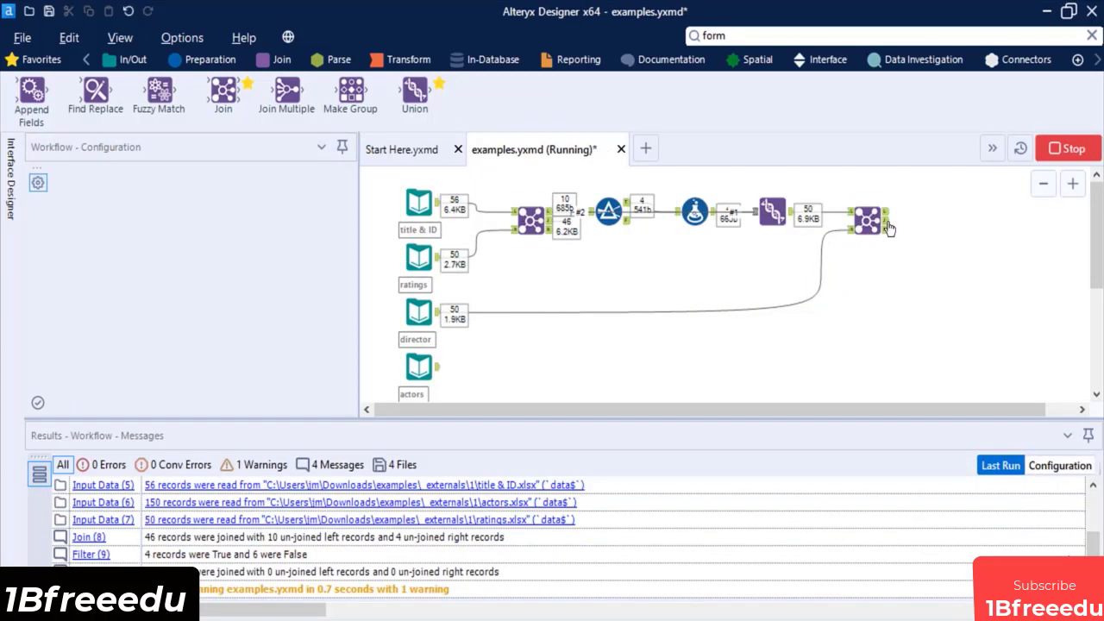
left_click(889, 226)
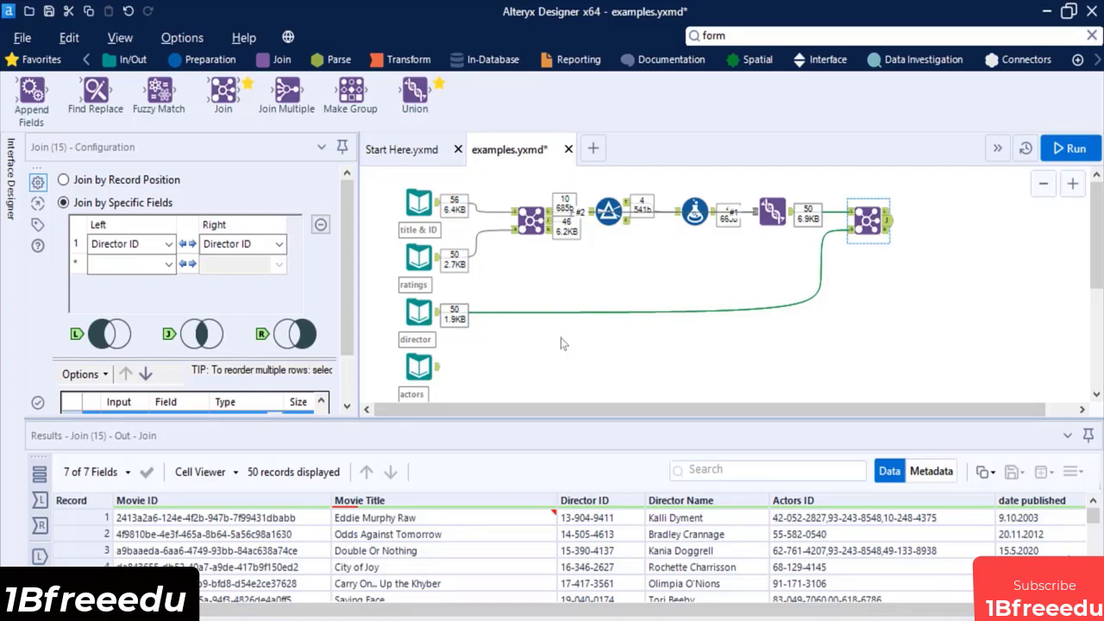
left_click(438, 370)
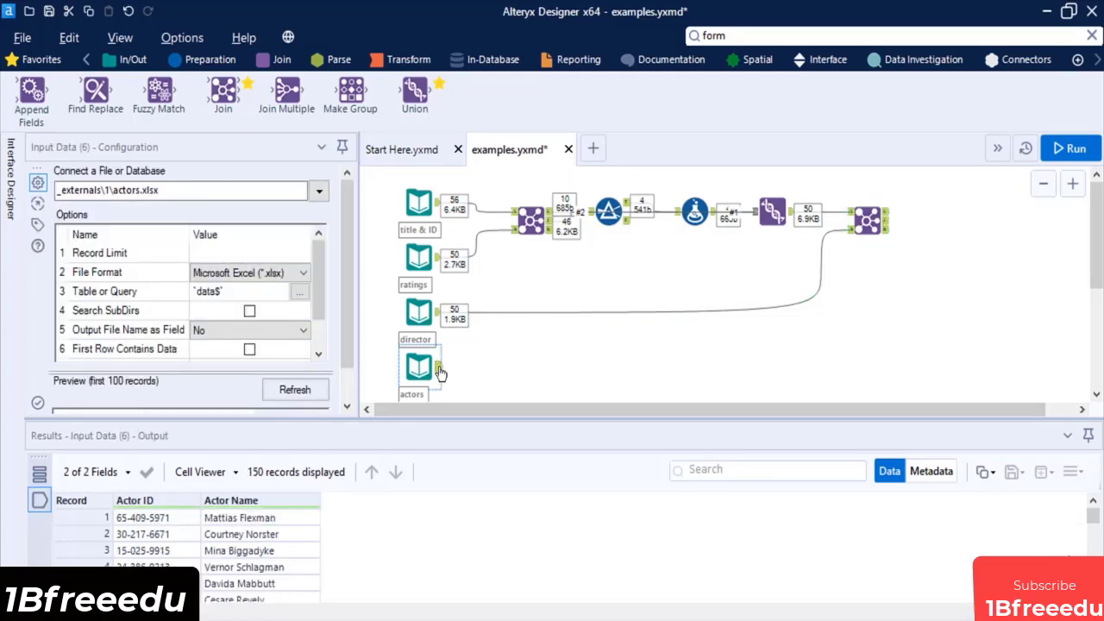
Step: Add a Find Replace tool, connecting the second Join's joined output to its F anchor and the actors input to its R anchor
left_click(807, 34)
key("ctrl+a")
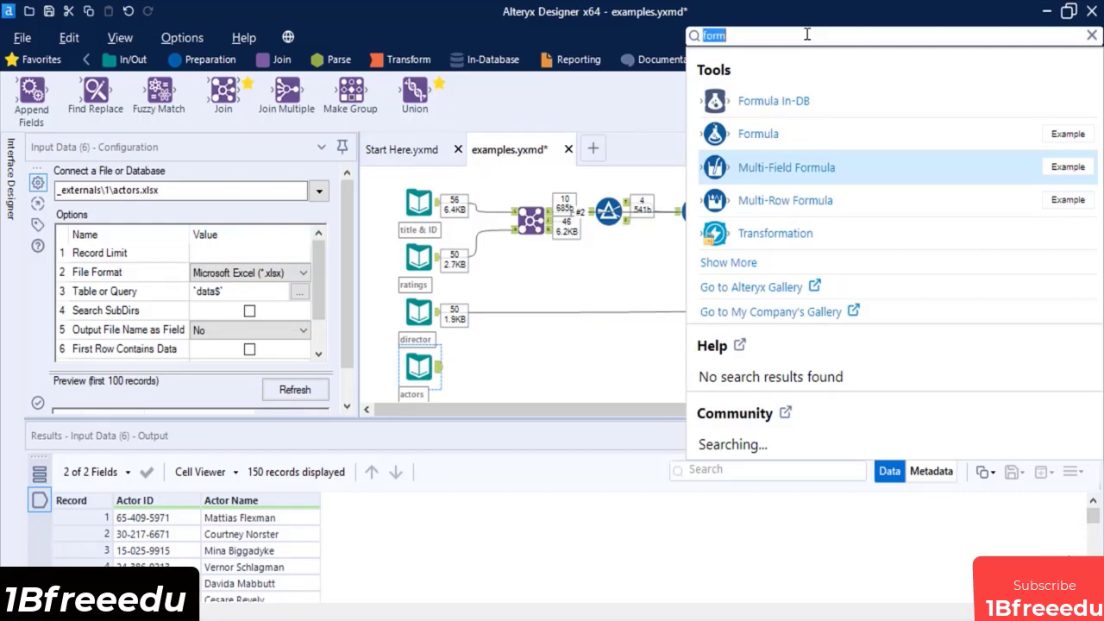
type("find")
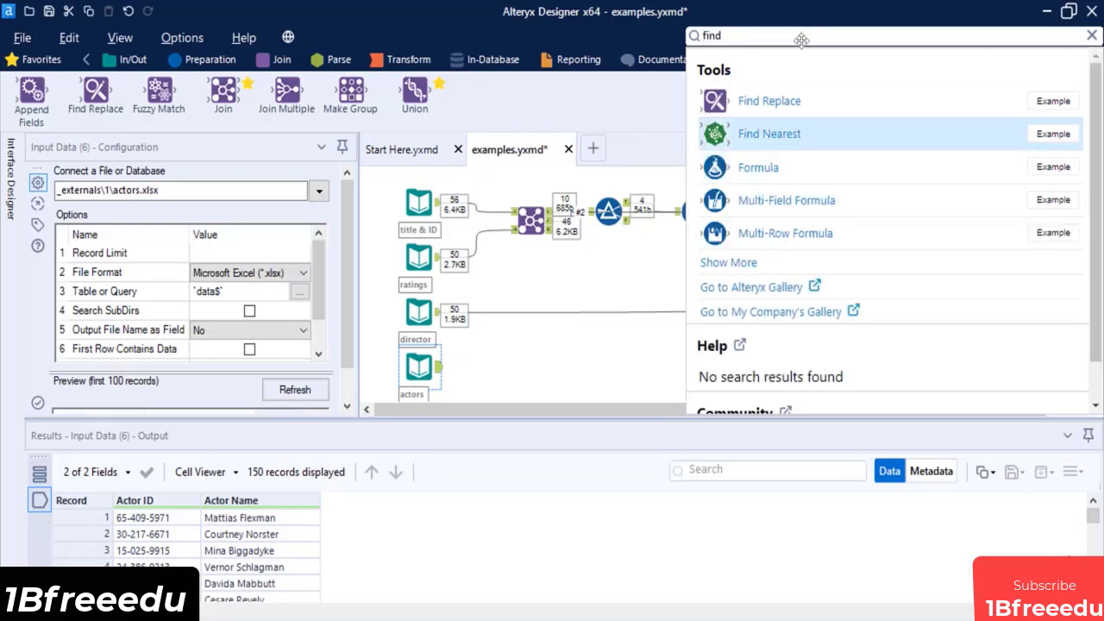
left_click_drag(759, 101, 722, 357)
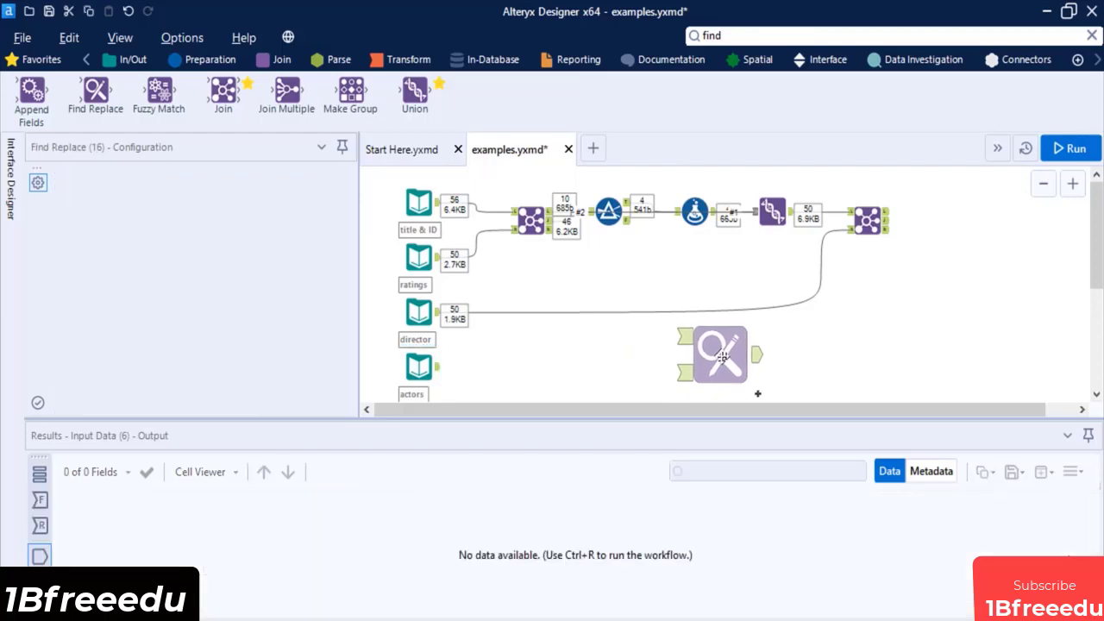
left_click_drag(887, 222, 720, 345)
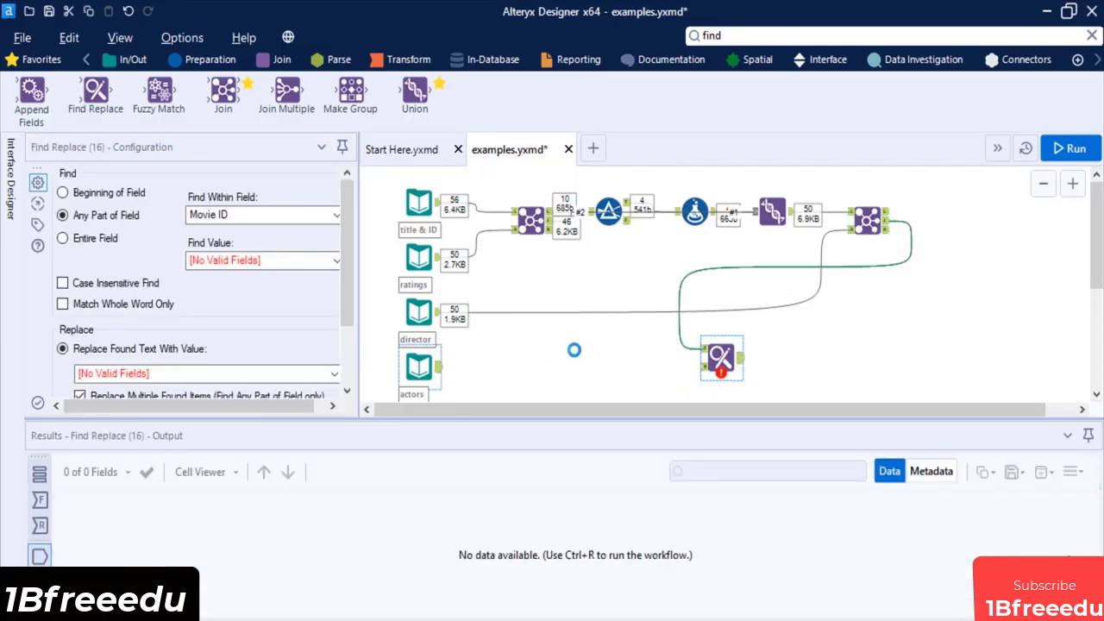
left_click_drag(437, 366, 711, 371)
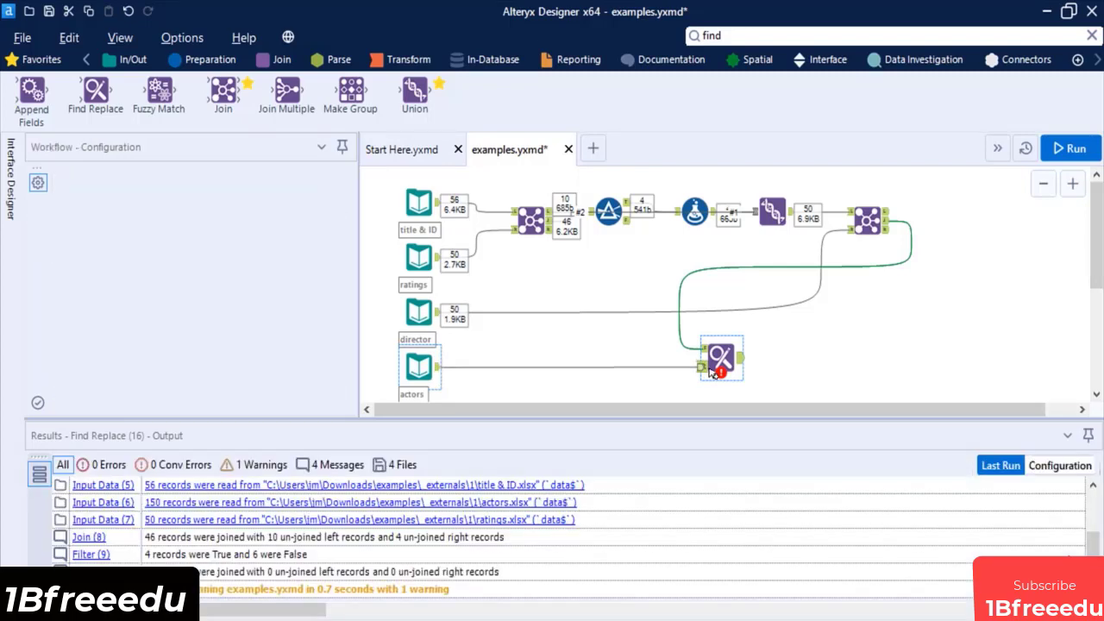
left_click(711, 371)
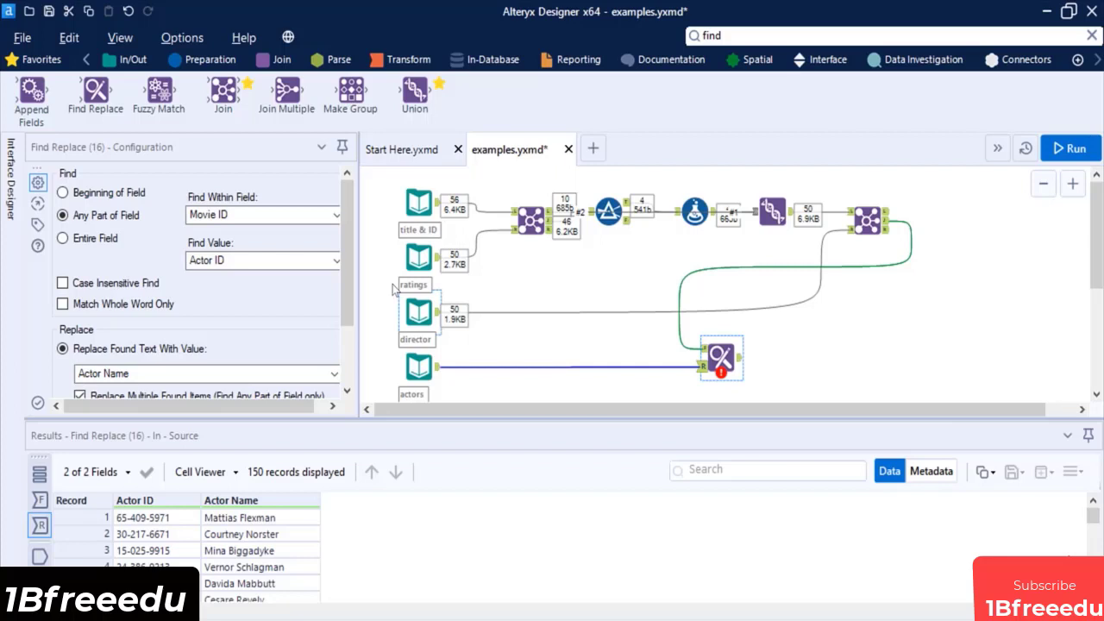
Step: Configure Find Replace to search any part of the Actors ID field for Actor ID values and review its replacement options
left_click(75, 215)
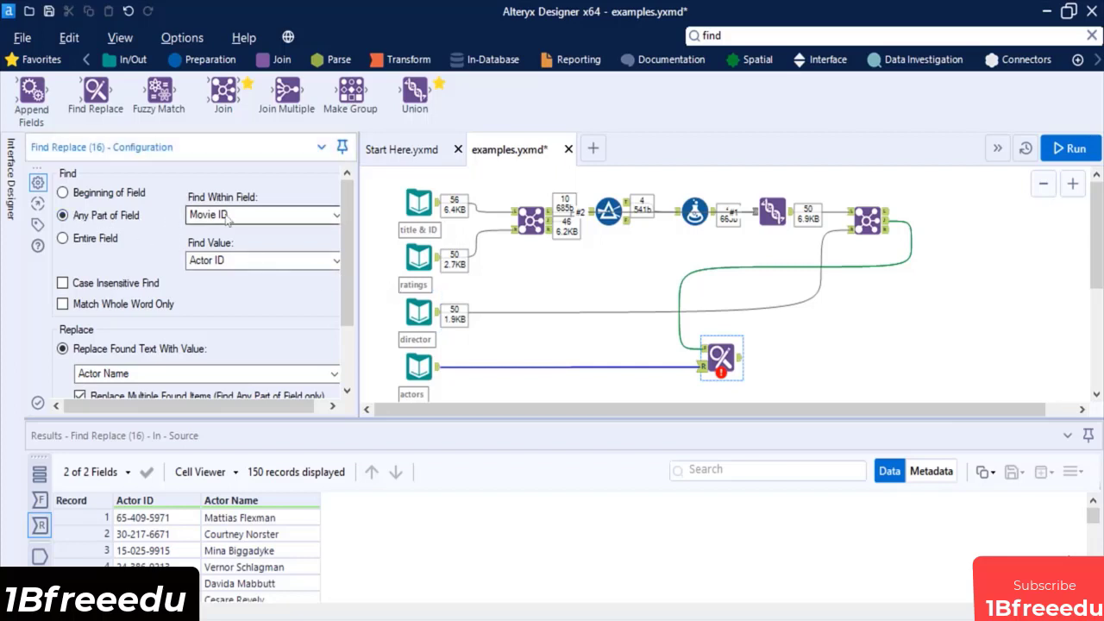
left_click(264, 217)
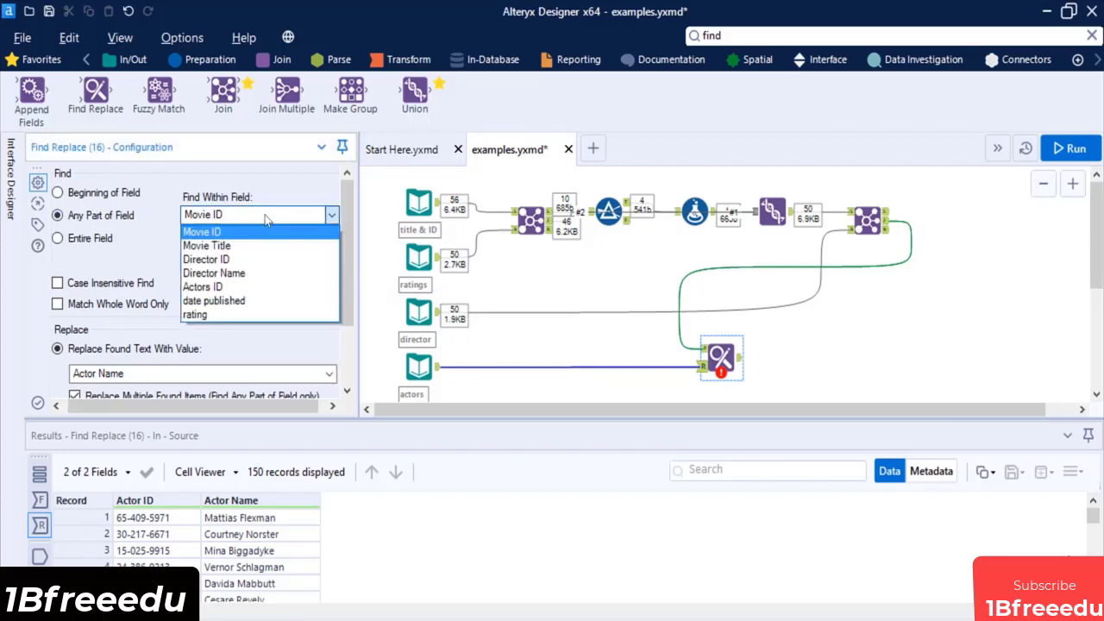
left_click(240, 286)
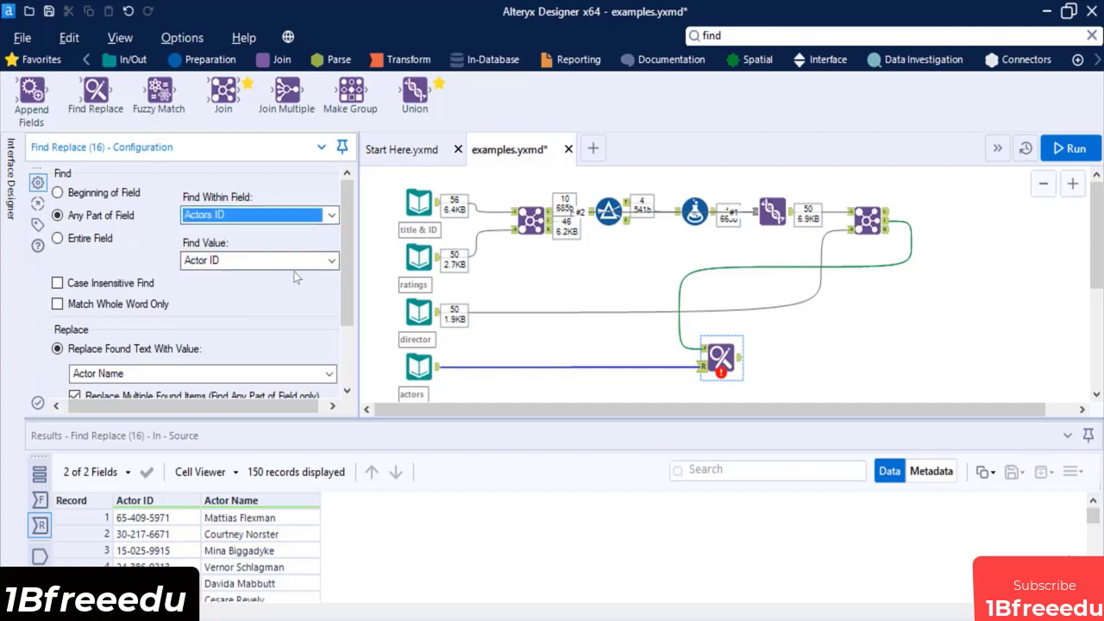
left_click(331, 260)
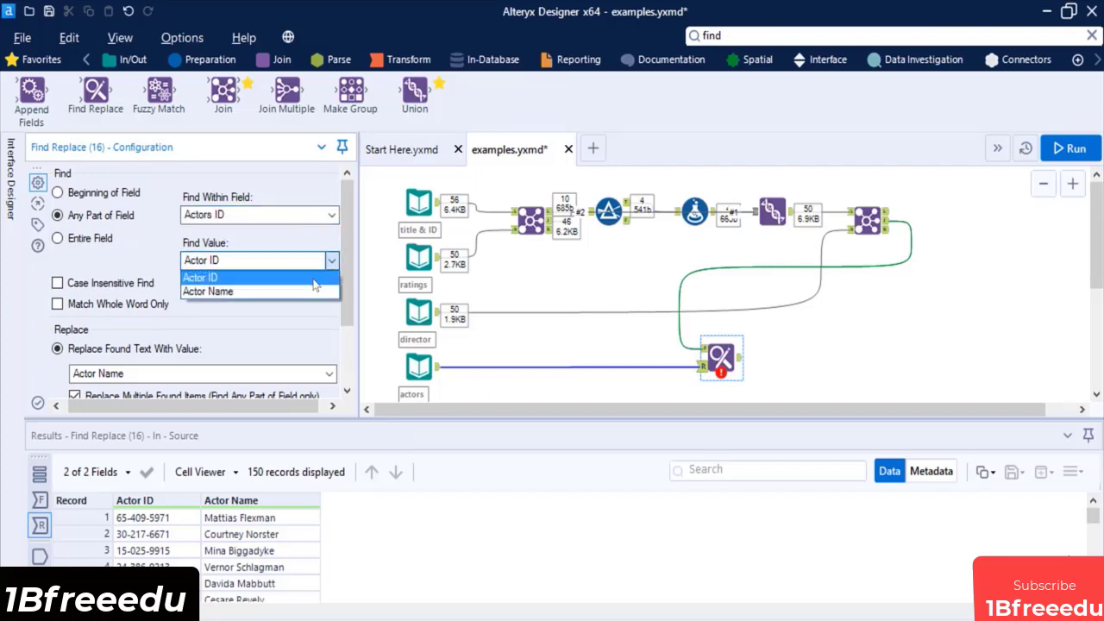
left_click(315, 278)
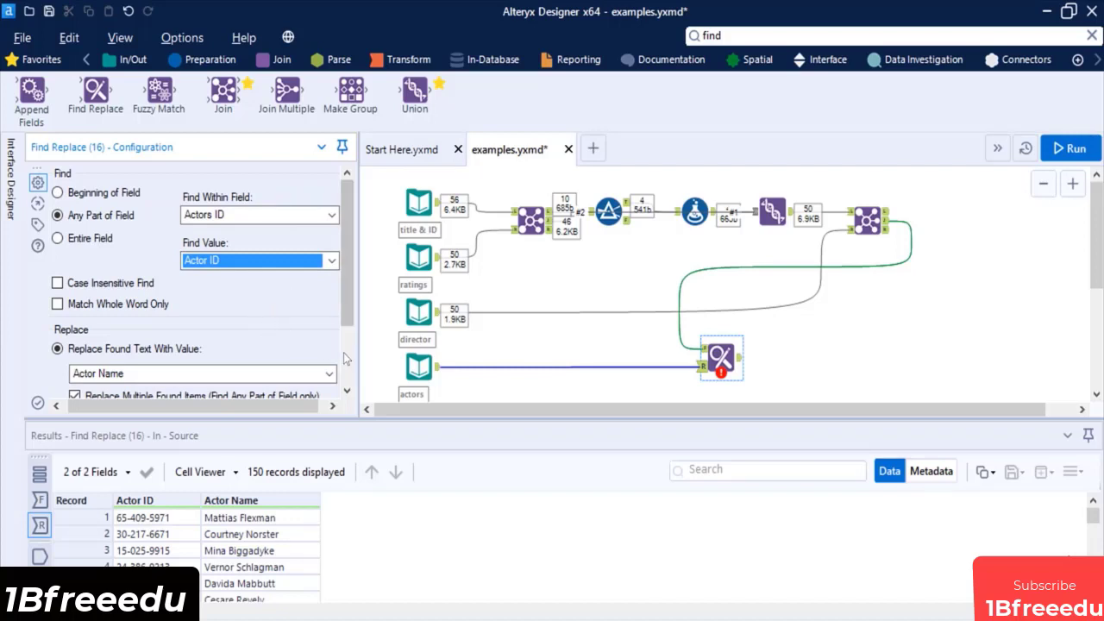
left_click_drag(346, 300, 351, 345)
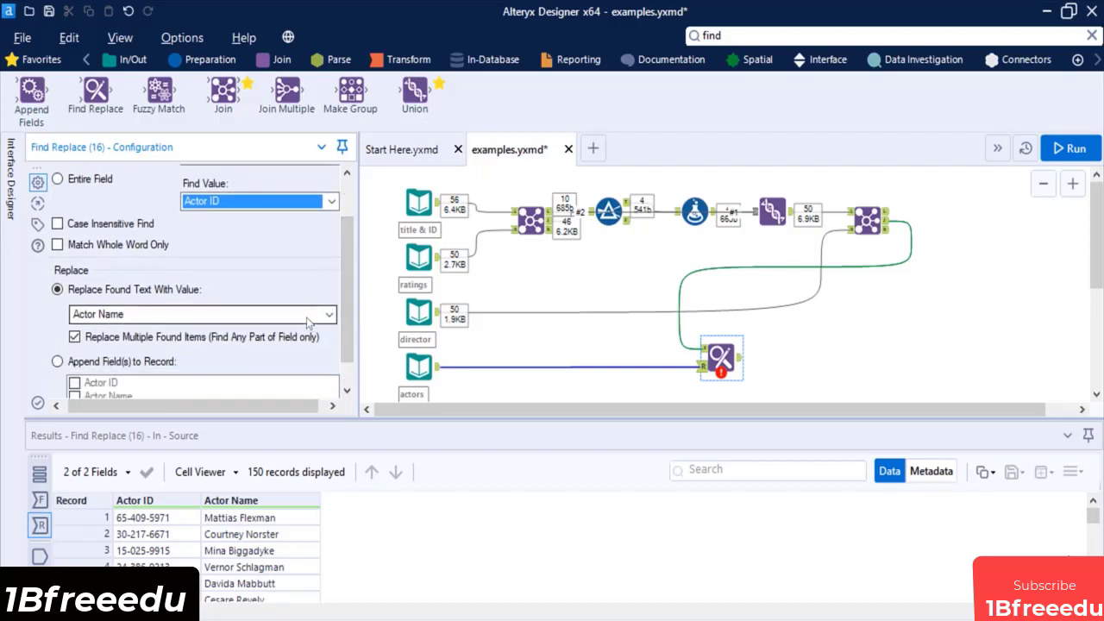
scroll(302, 345, "down", 1)
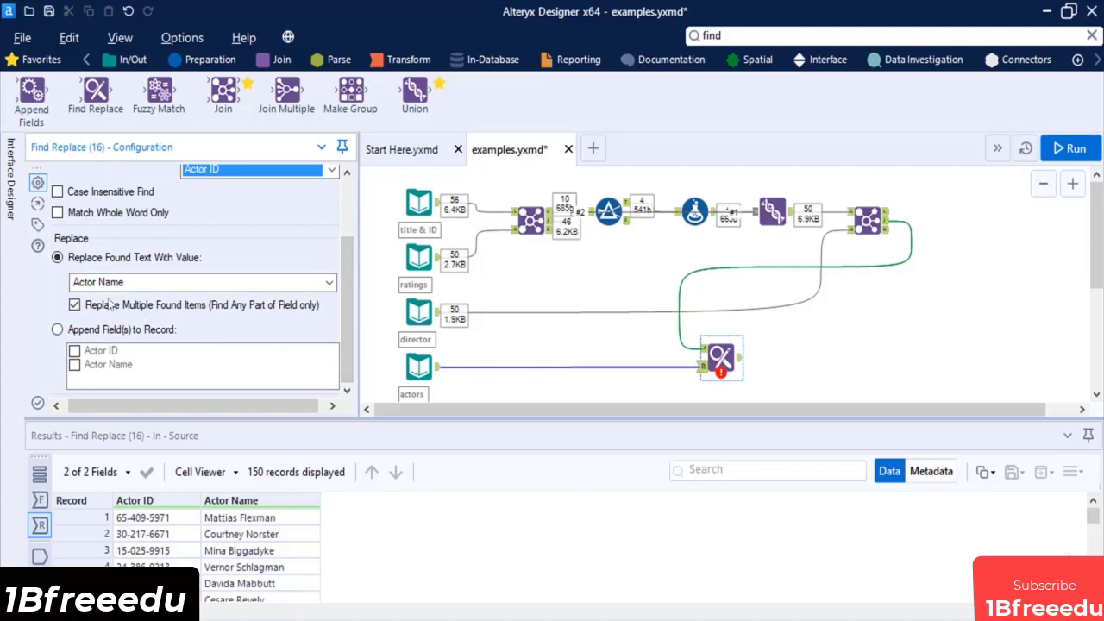
Step: Run the workflow and examine the Actors ID column in the Find Replace output
left_click(1059, 154)
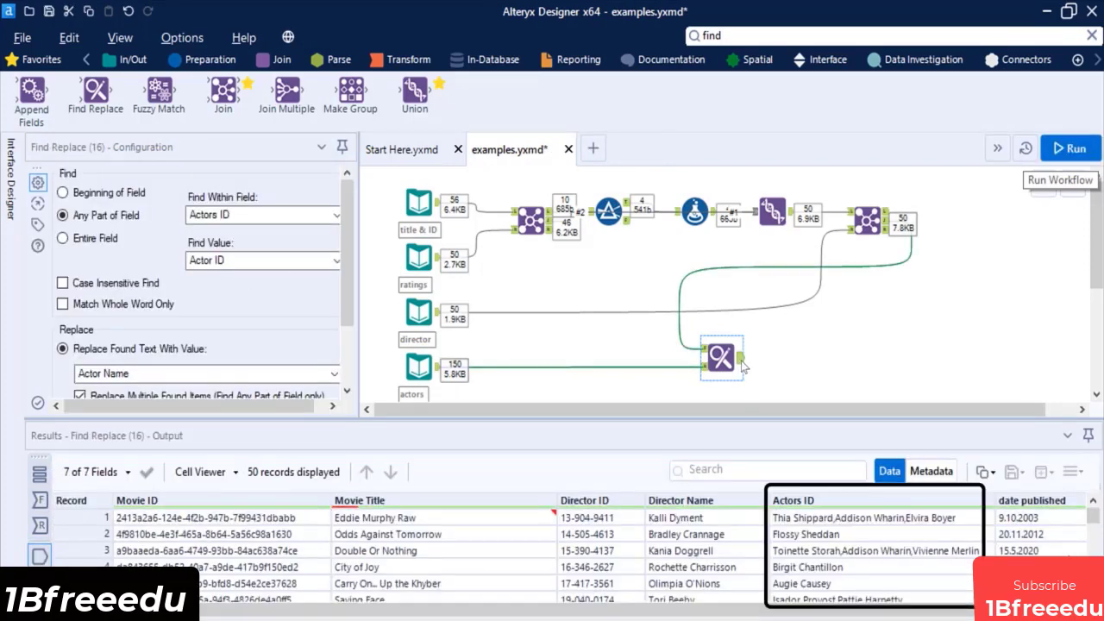
left_click(824, 552)
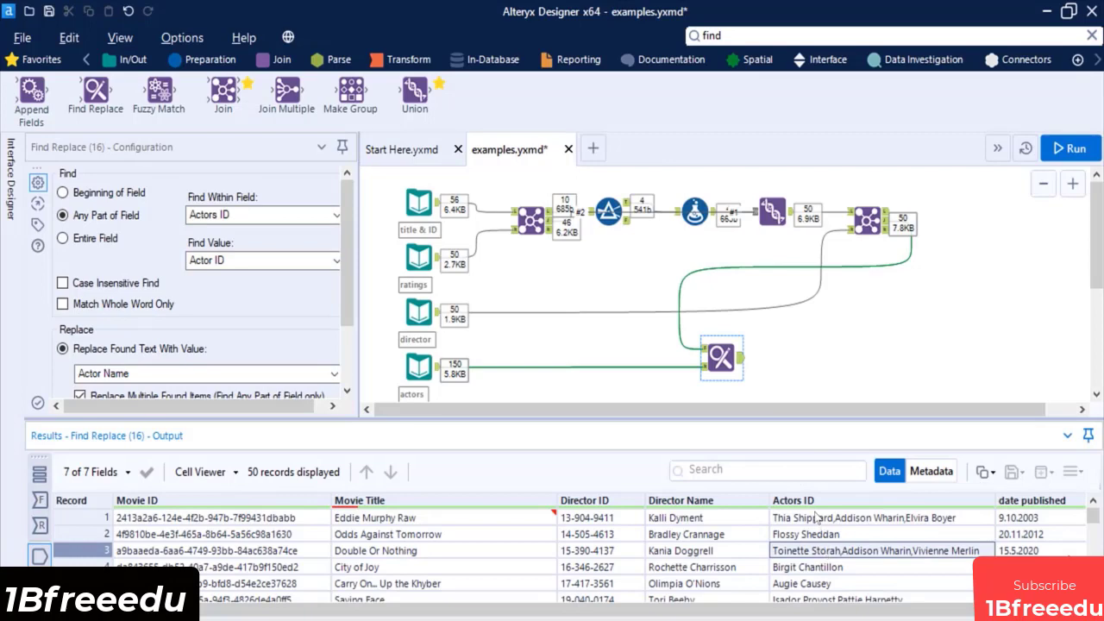
left_click(787, 394)
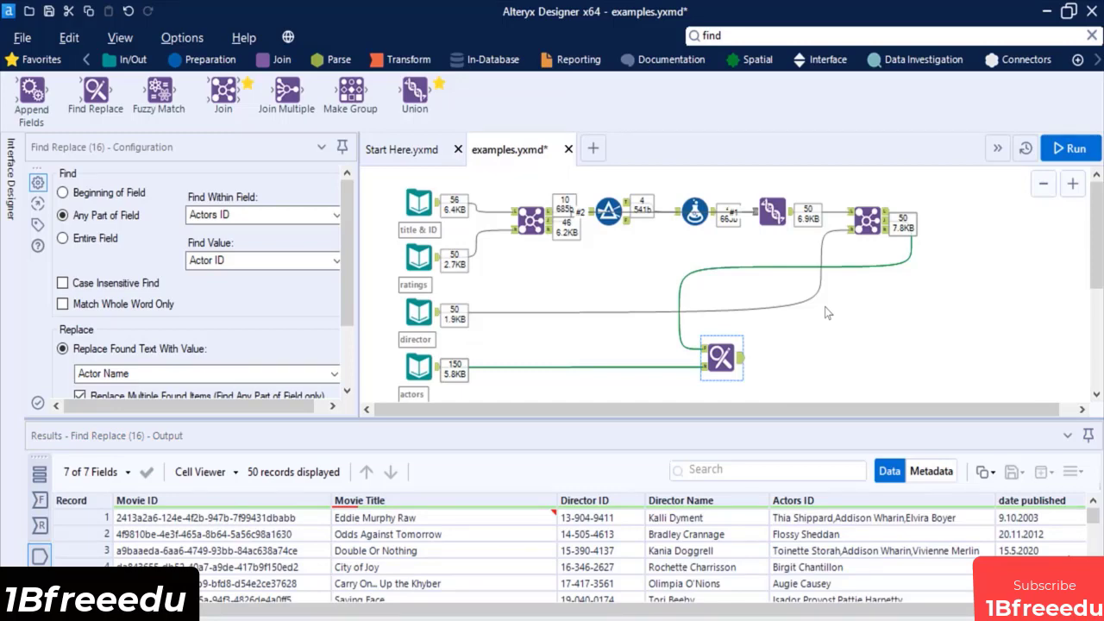
Step: Find the Multi-Field Formula tool and add it after the Find Replace tool
left_click(747, 36)
type("m")
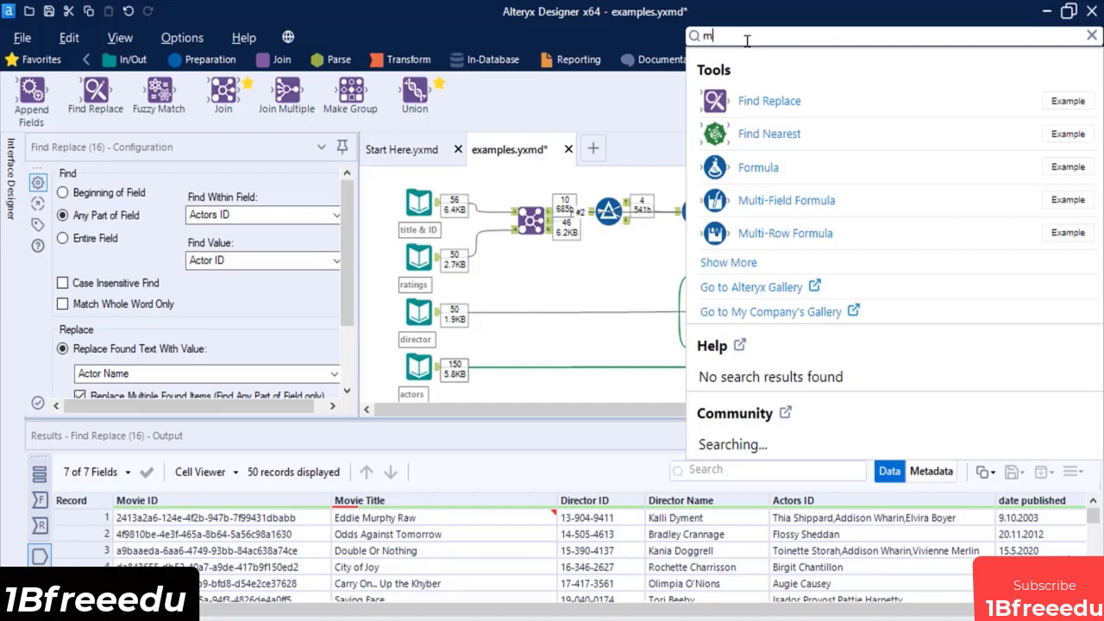
type("ul")
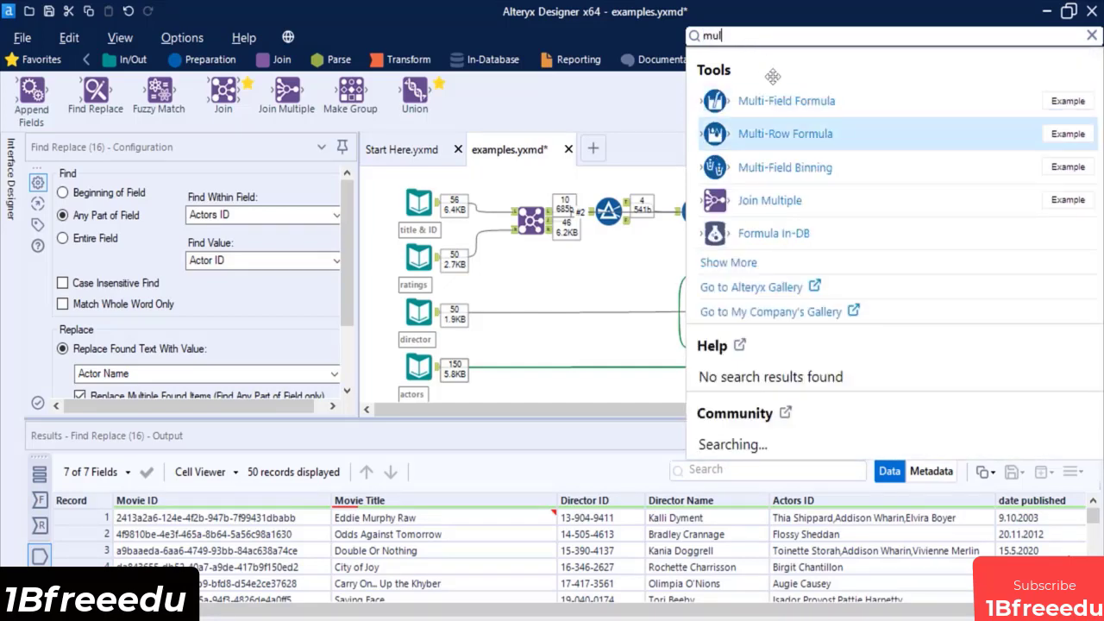
left_click_drag(794, 101, 815, 358)
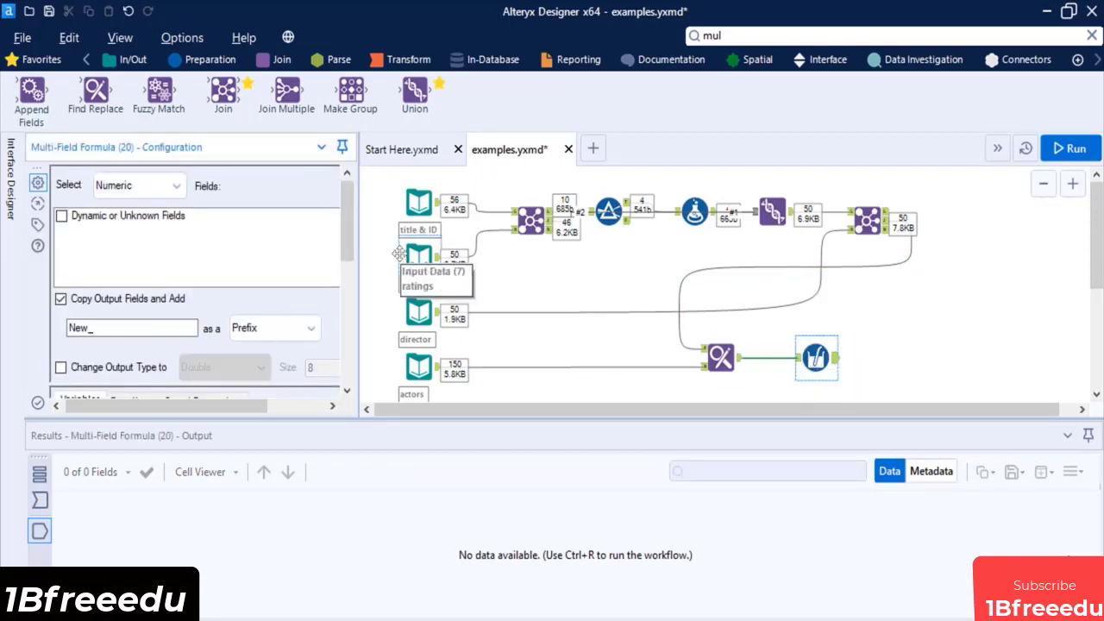
Step: Set the Multi-Field Formula to Text fields, select Director Name and Actors ID, and turn off copying the output fields
left_click(138, 185)
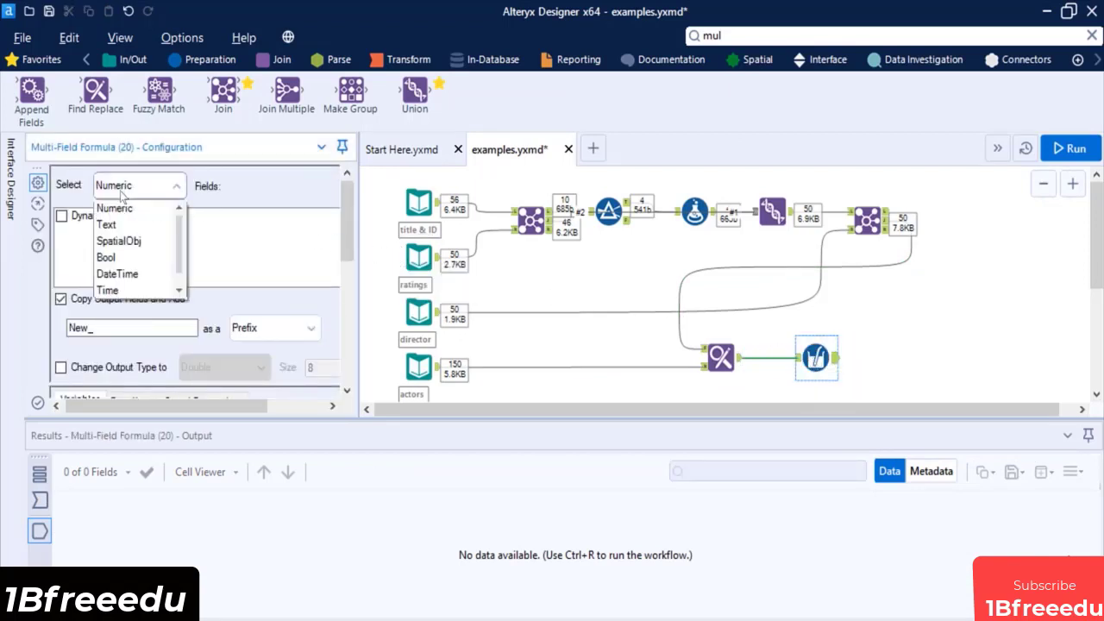
left_click(122, 224)
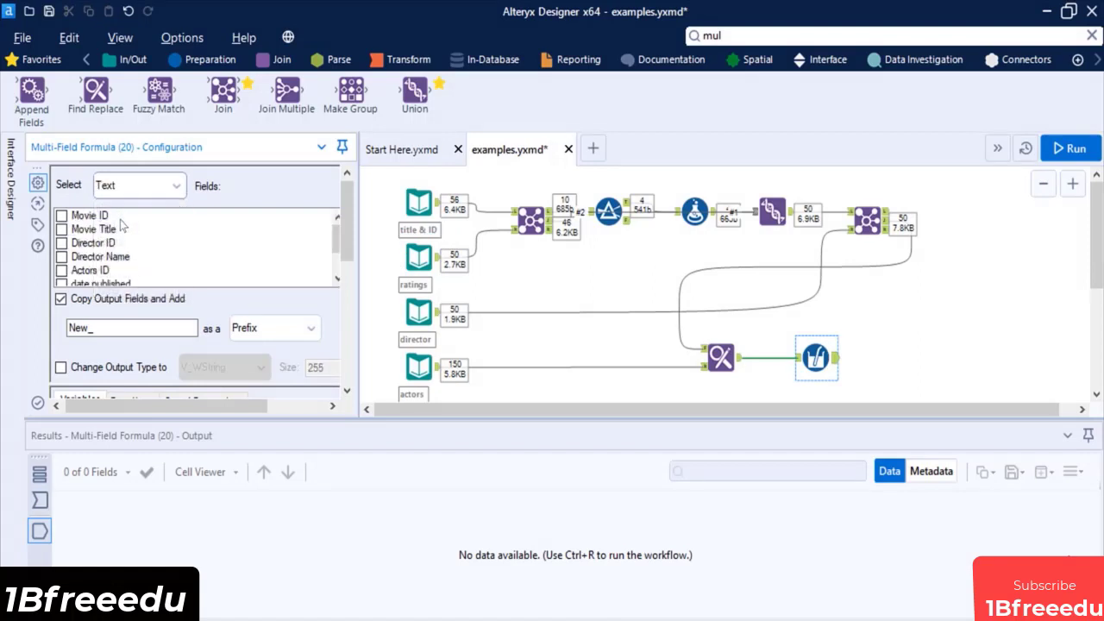
left_click(76, 259)
left_click(76, 269)
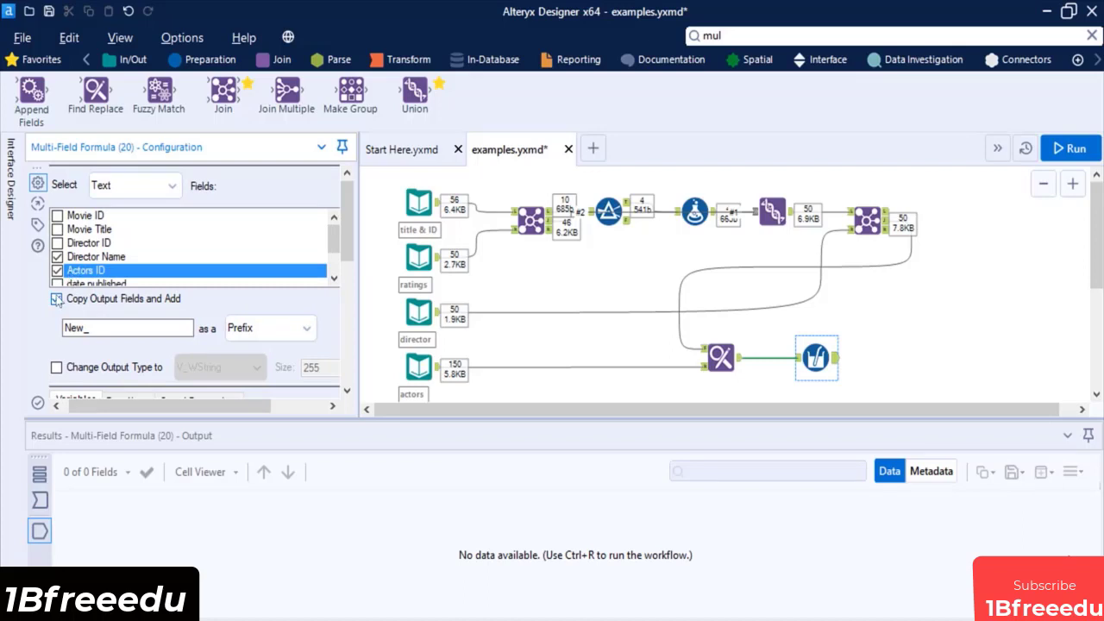
left_click(57, 298)
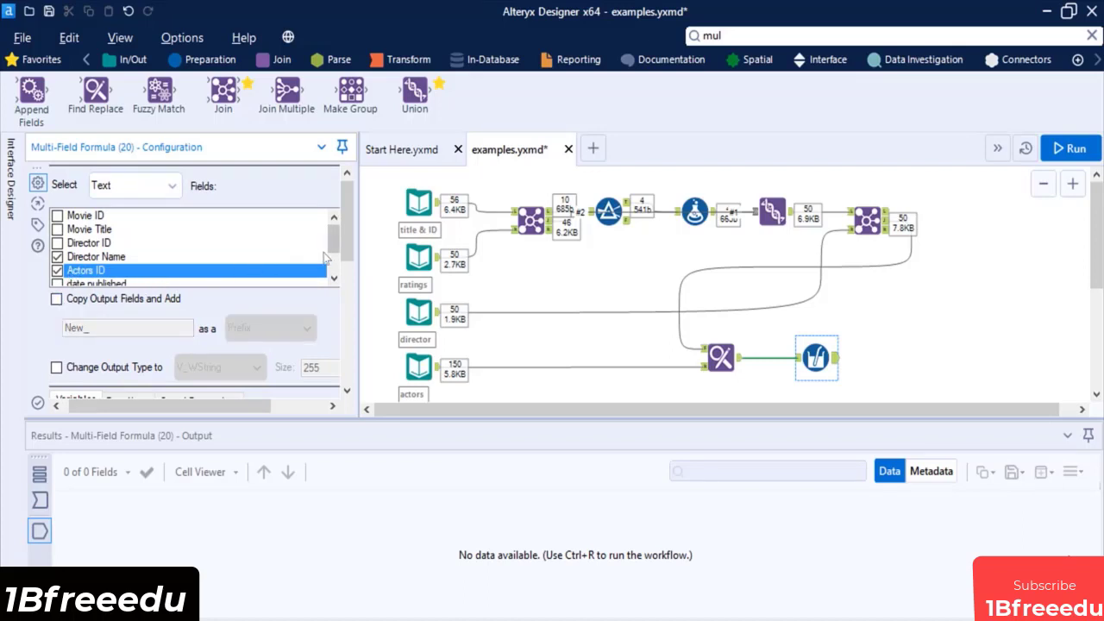
Step: Build the Multi-Field Formula expression TitleCase([_CurrentField_]) using the TitleCase string function
left_click_drag(349, 253, 354, 299)
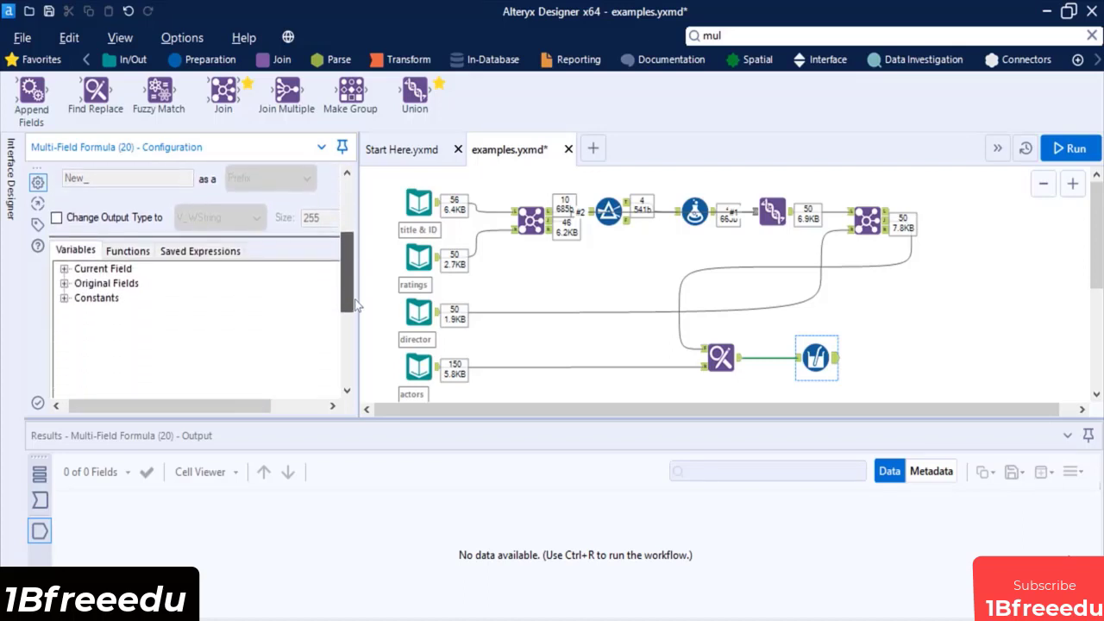
left_click(130, 251)
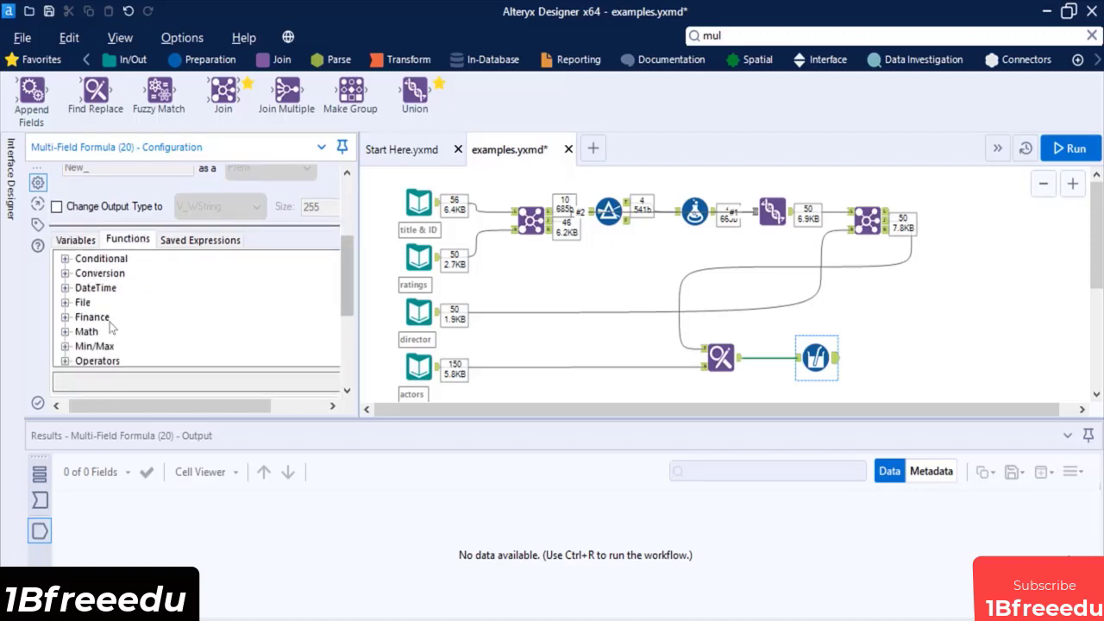
scroll(85, 335, "right", 1)
scroll(86, 337, "down", 2)
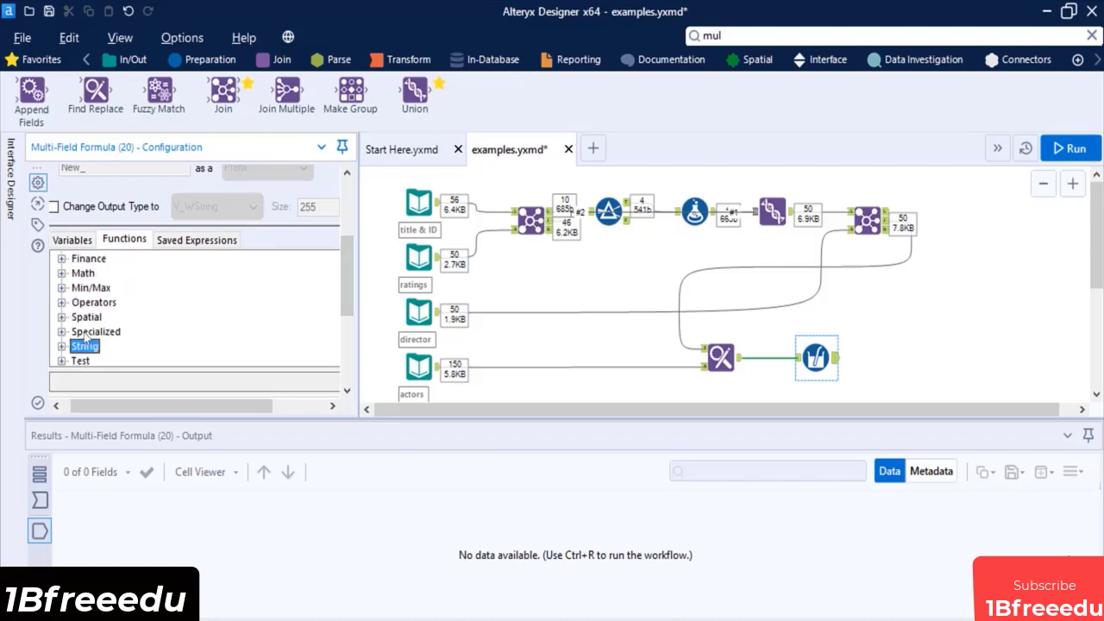
double_click(86, 342)
scroll(122, 344, "down", 8)
left_click(120, 346)
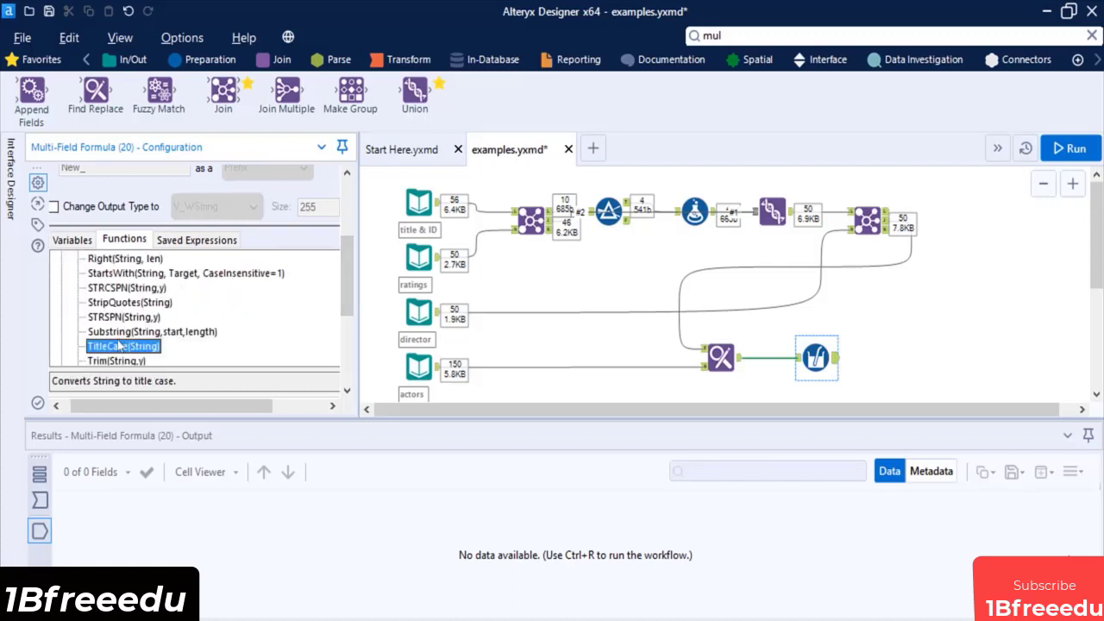
double_click(120, 346)
type("[_CurrentField_]")
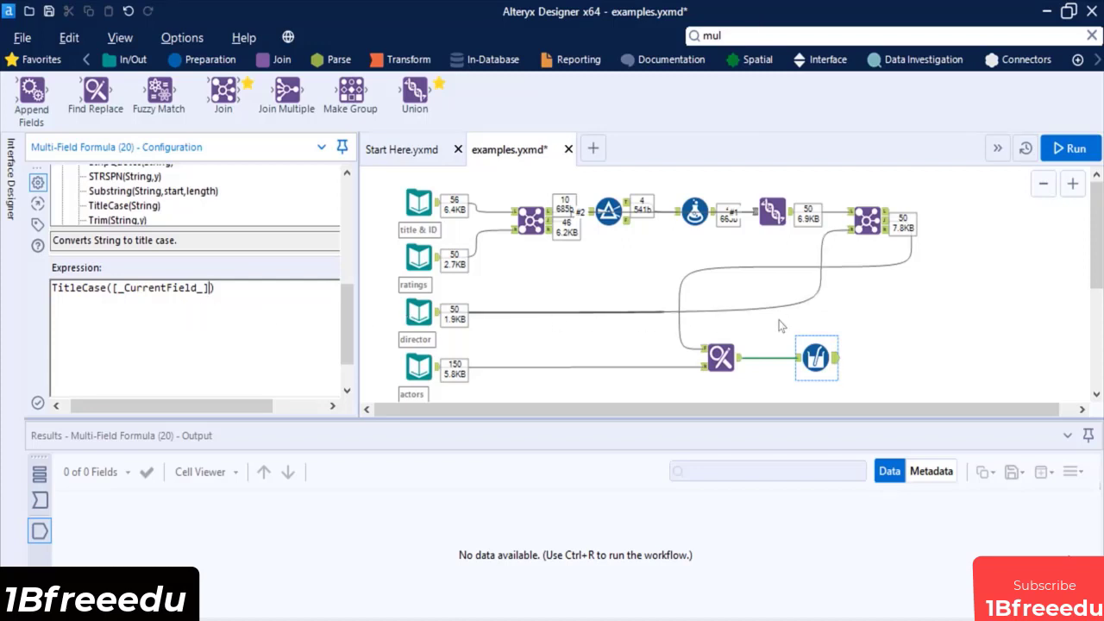
Step: Find the DateTime tool and add it after the Multi-Field Formula tool
left_click(734, 41)
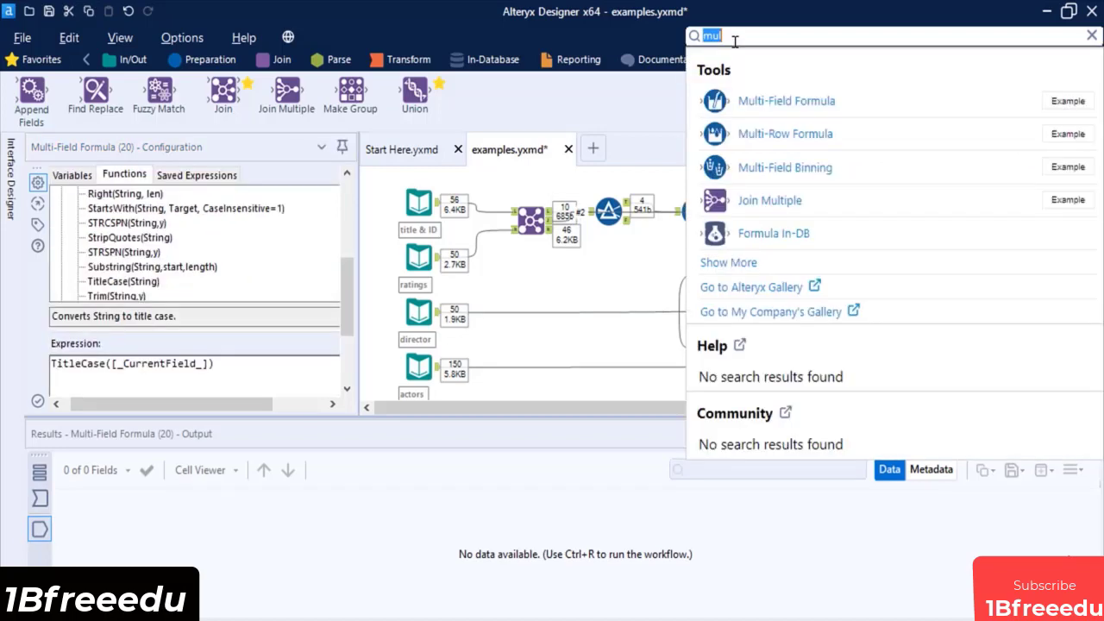
type("date")
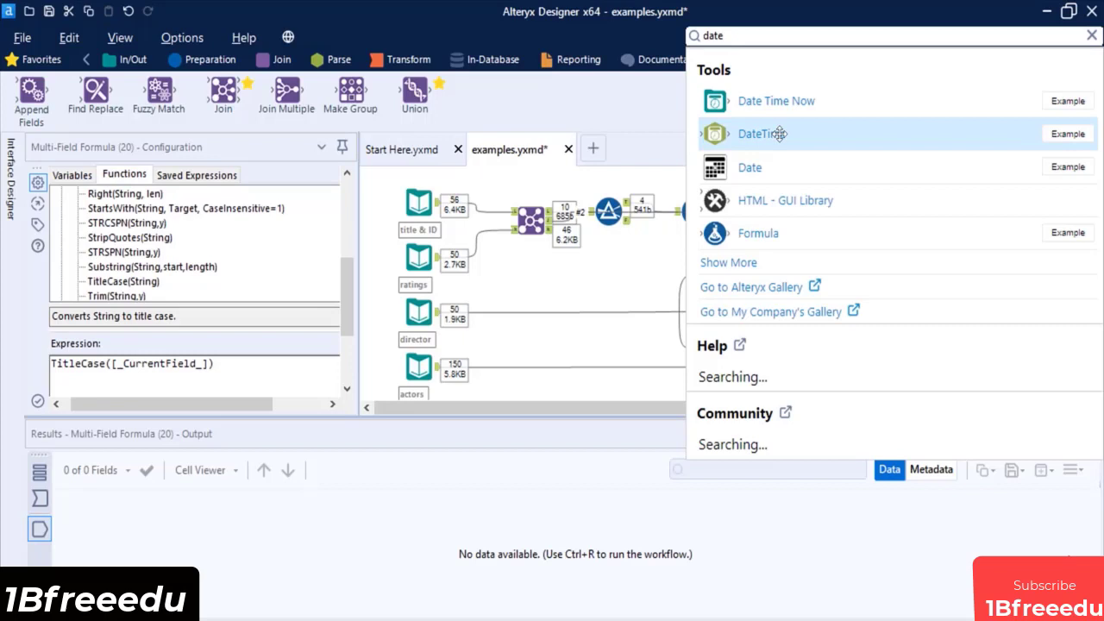
left_click_drag(754, 132, 930, 395)
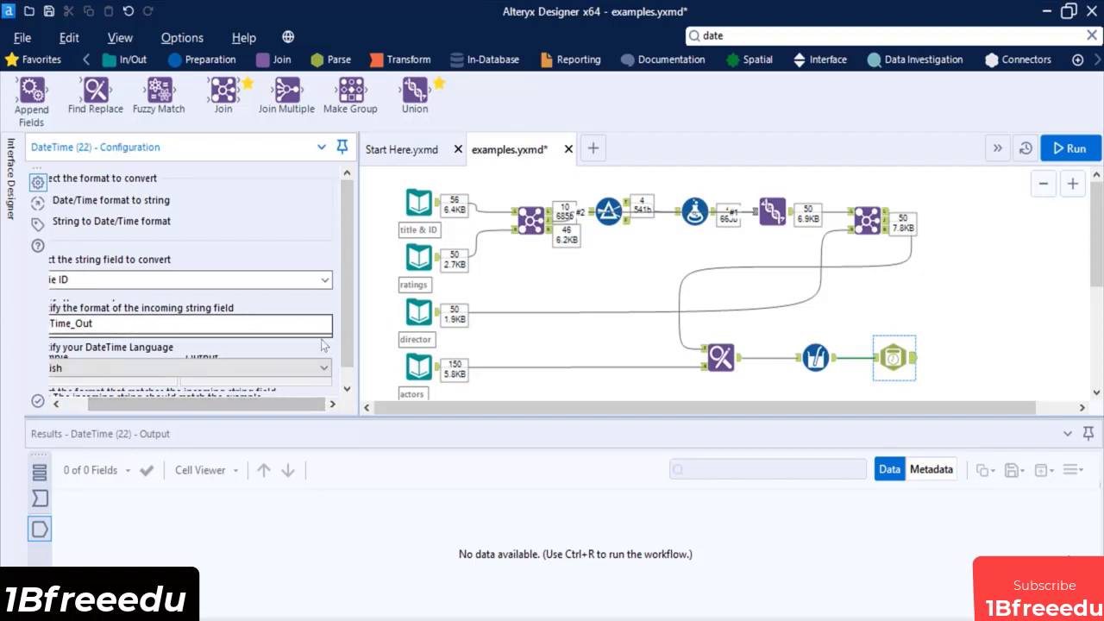
Step: Set the DateTime tool to convert the date published field into a new column named Screening Date
left_click(324, 280)
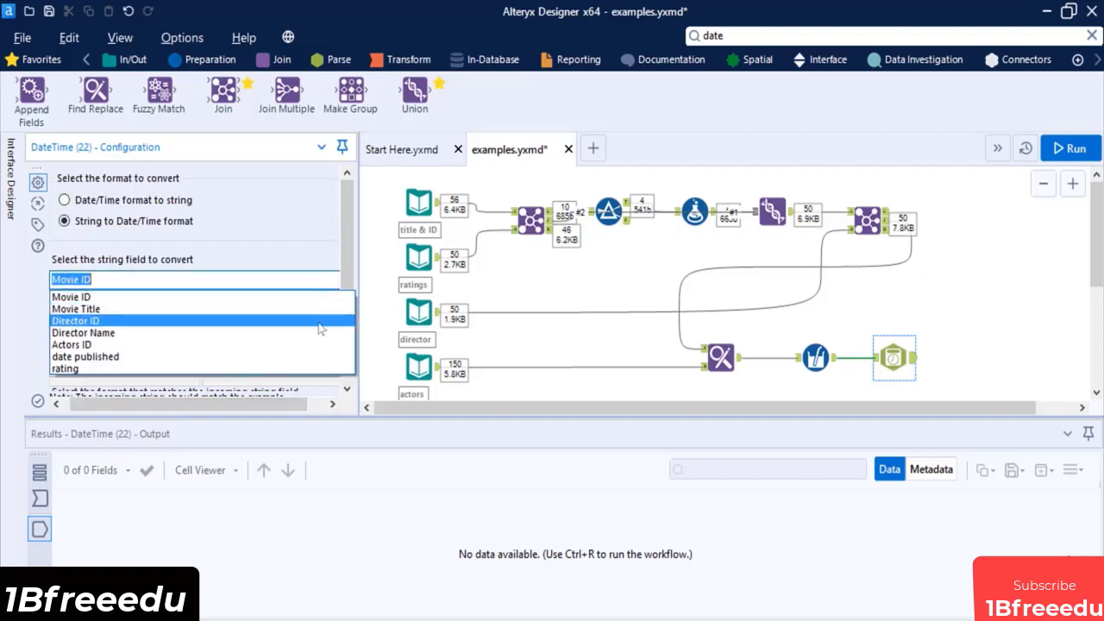
left_click(315, 356)
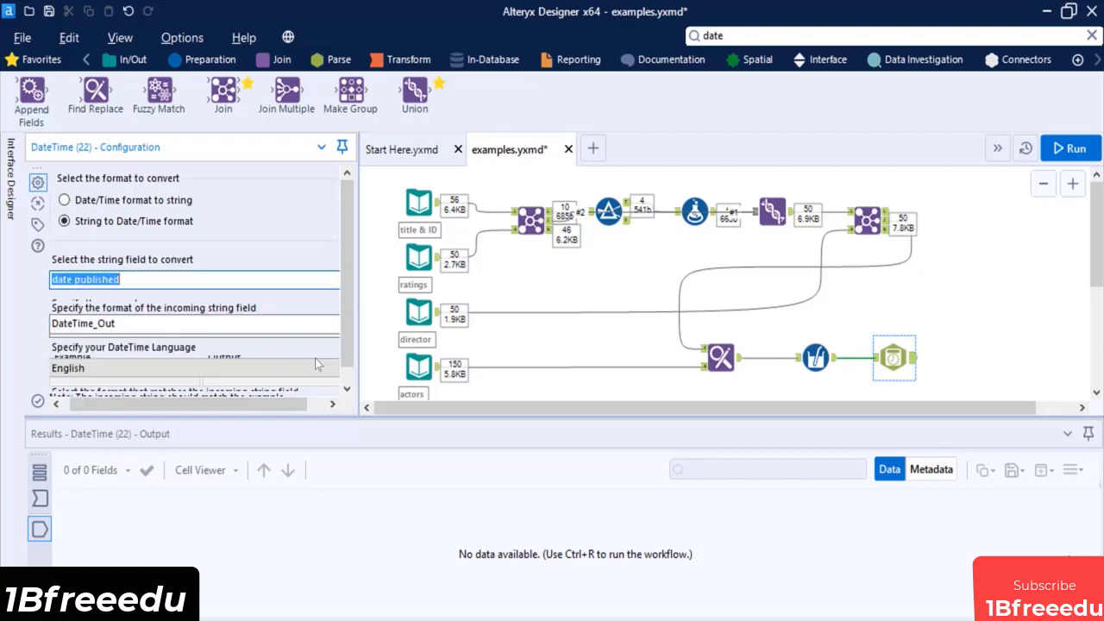
left_click(65, 403)
left_click(150, 325)
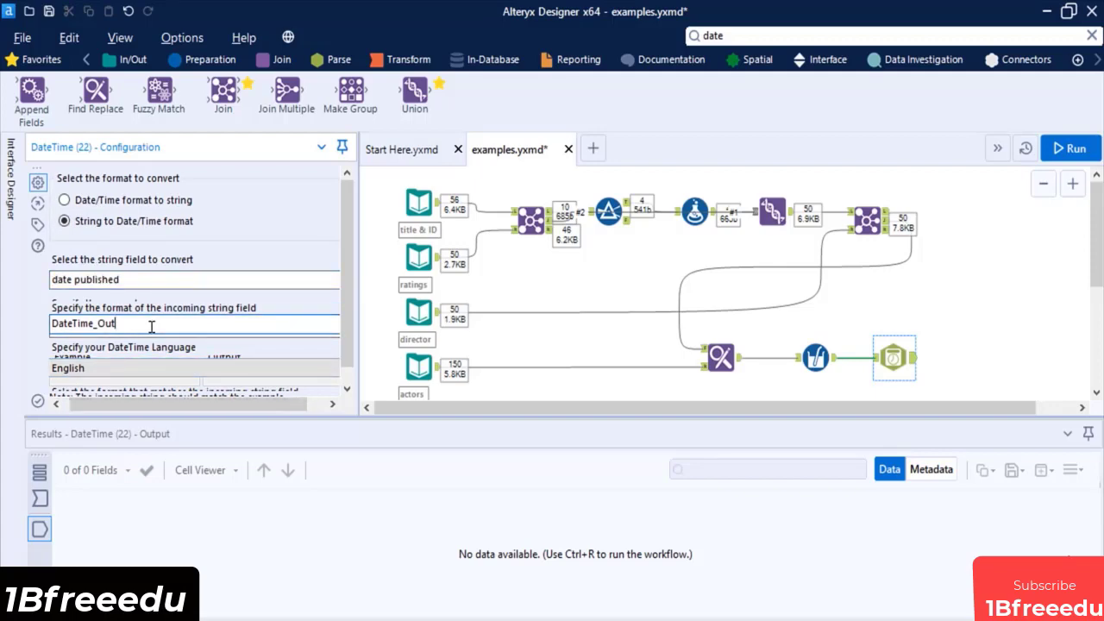
double_click(150, 325)
type("Screening Date")
Step: Choose a Custom incoming date format for the DateTime tool and define it as %d.%m.%Y
left_click(1086, 437)
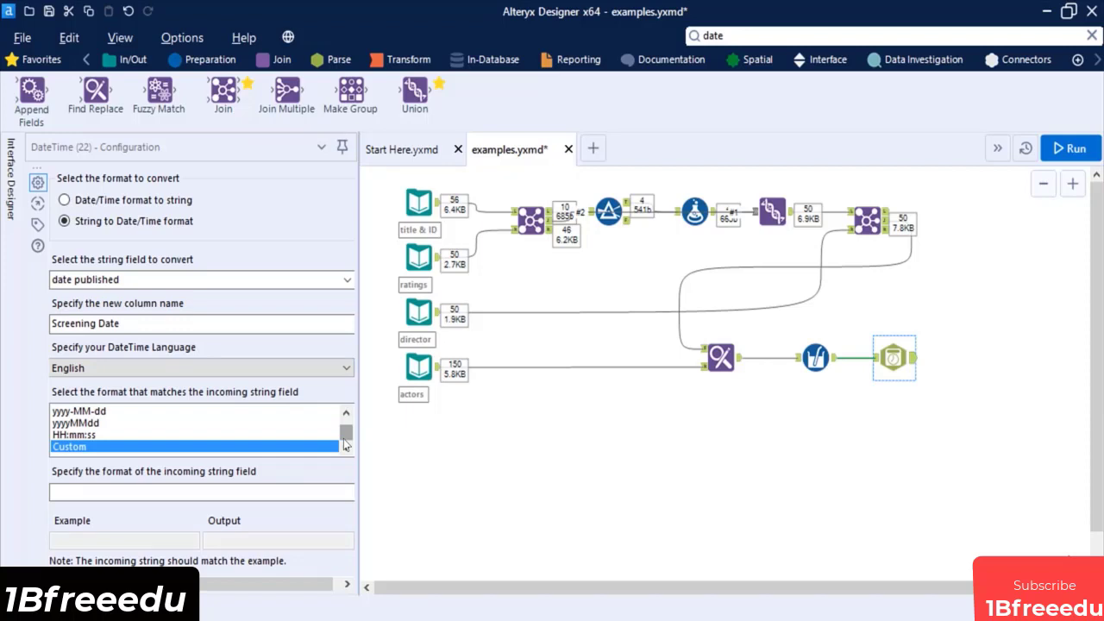
left_click(262, 447)
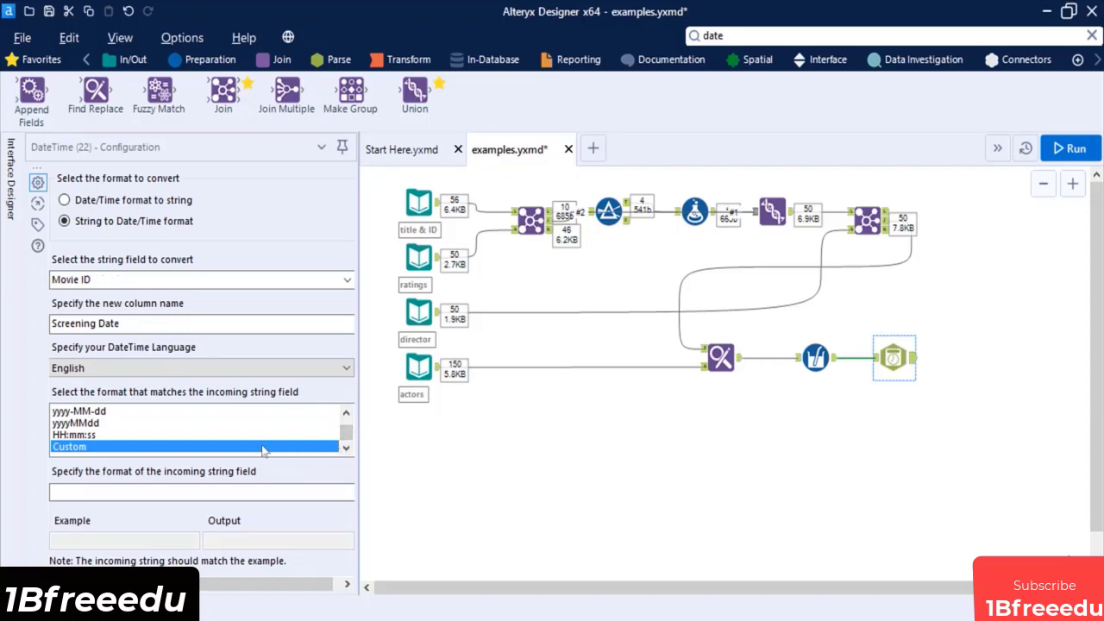
left_click(186, 491)
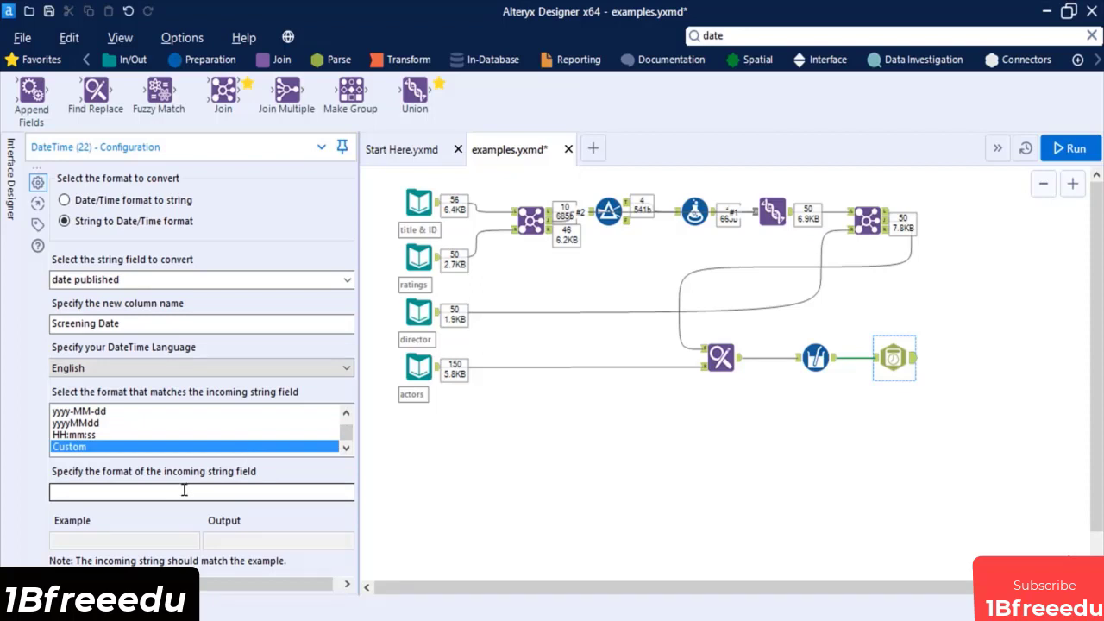
left_click(175, 495)
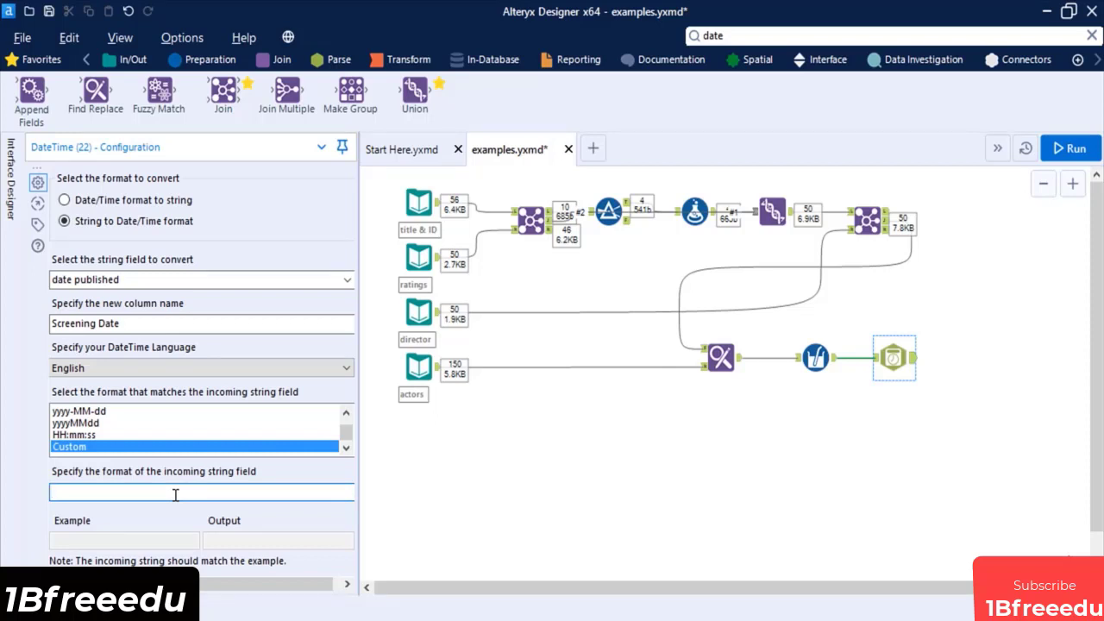
type("%d.%m")
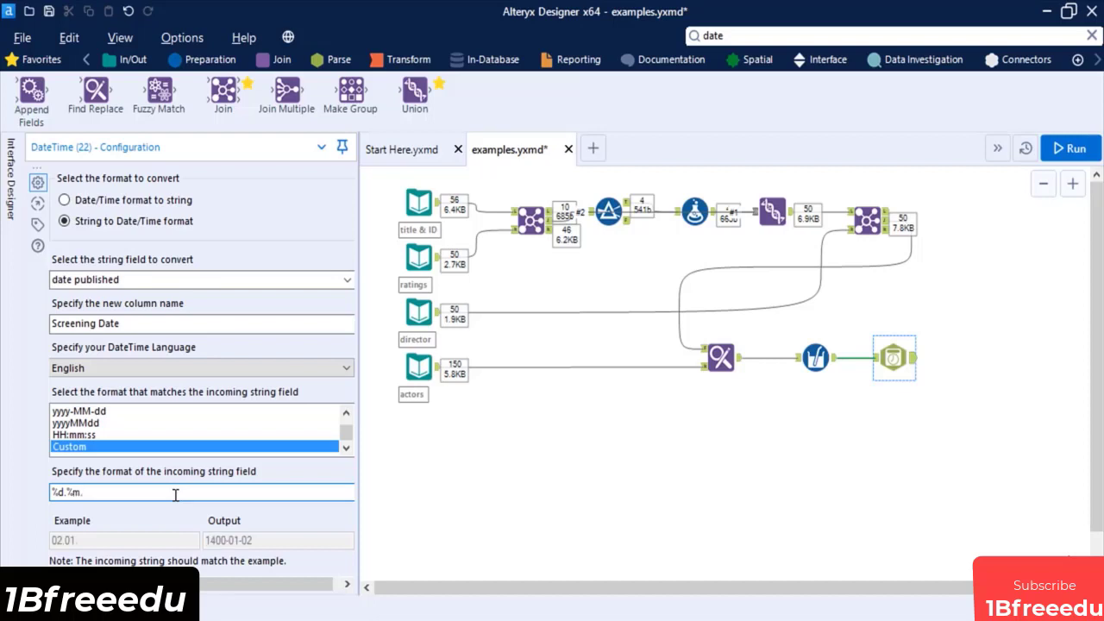
type(".%Y")
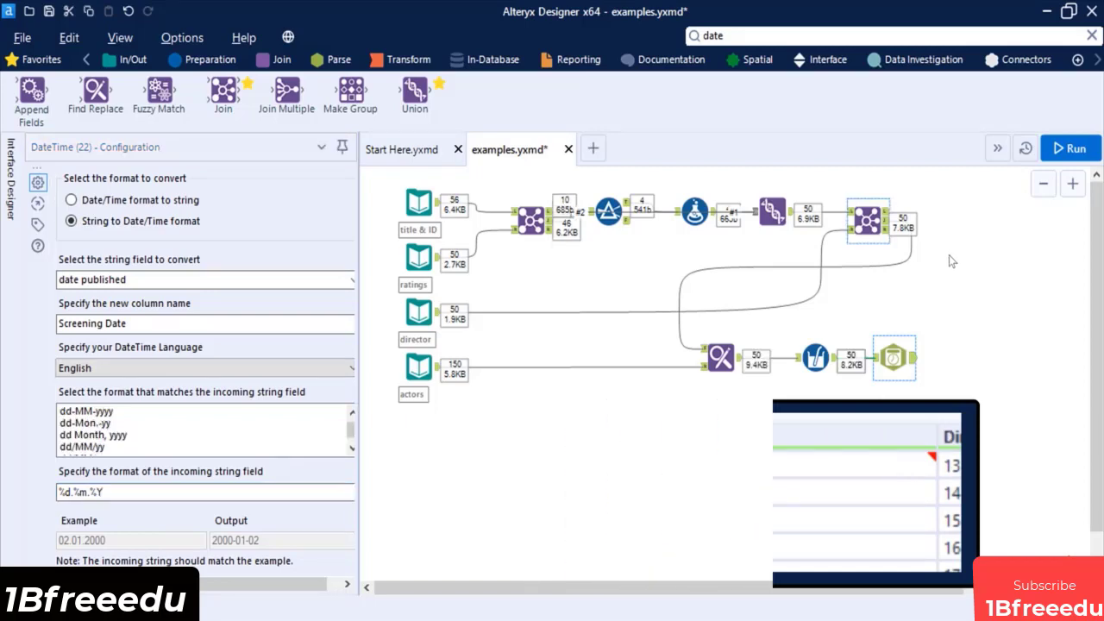
Step: Find the Formula tool, add it after the DateTime tool, and choose Movie Title as its output column
left_click(751, 32)
type("for")
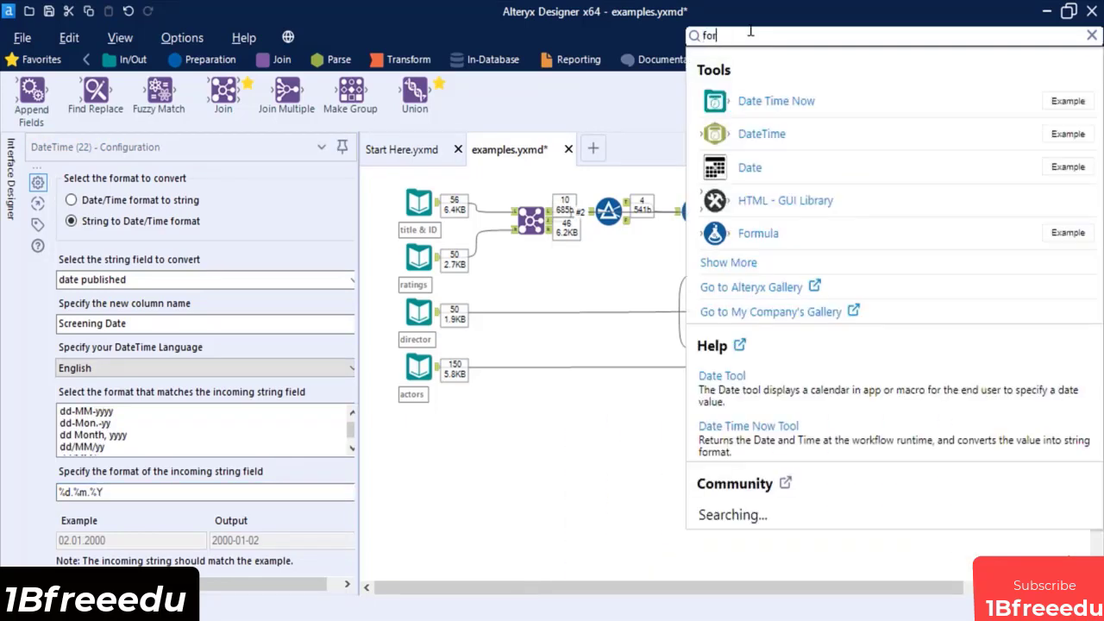
left_click_drag(759, 197, 992, 390)
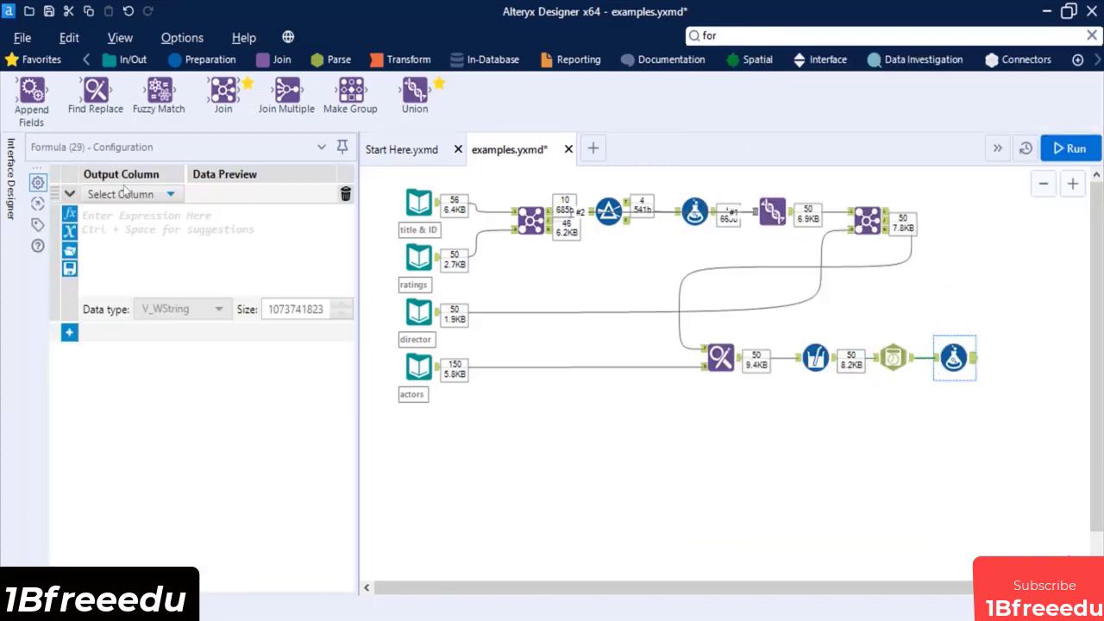
left_click(126, 193)
left_click(130, 256)
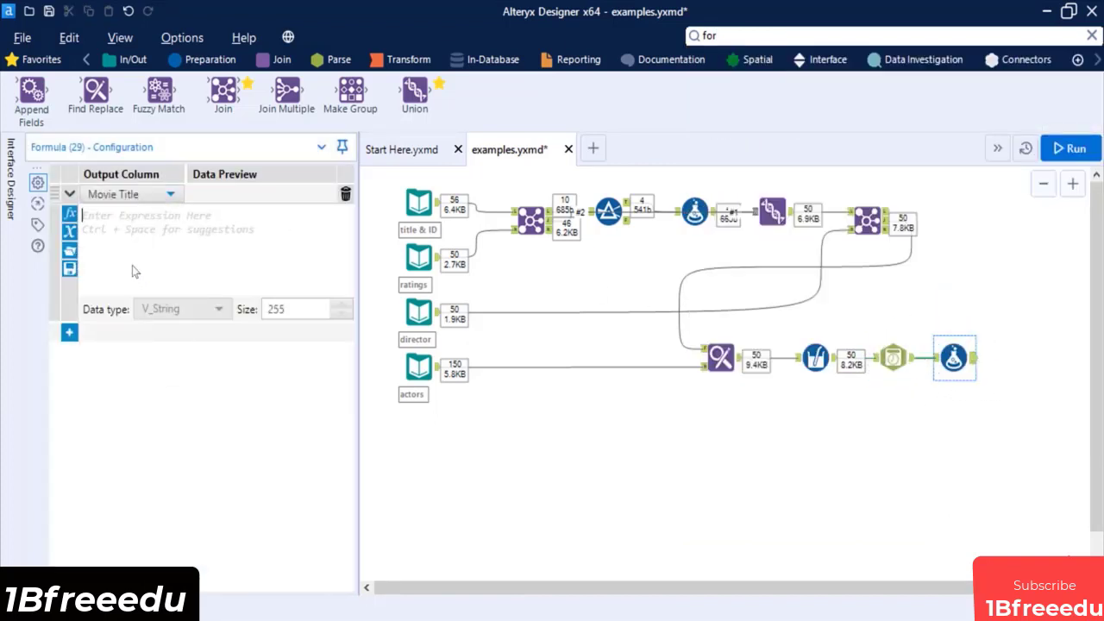
Step: Build the expression Trim([Movie Title]), then run the workflow and view the Formula tool's output
type("trim")
key("Up")
key("Up")
key("Up")
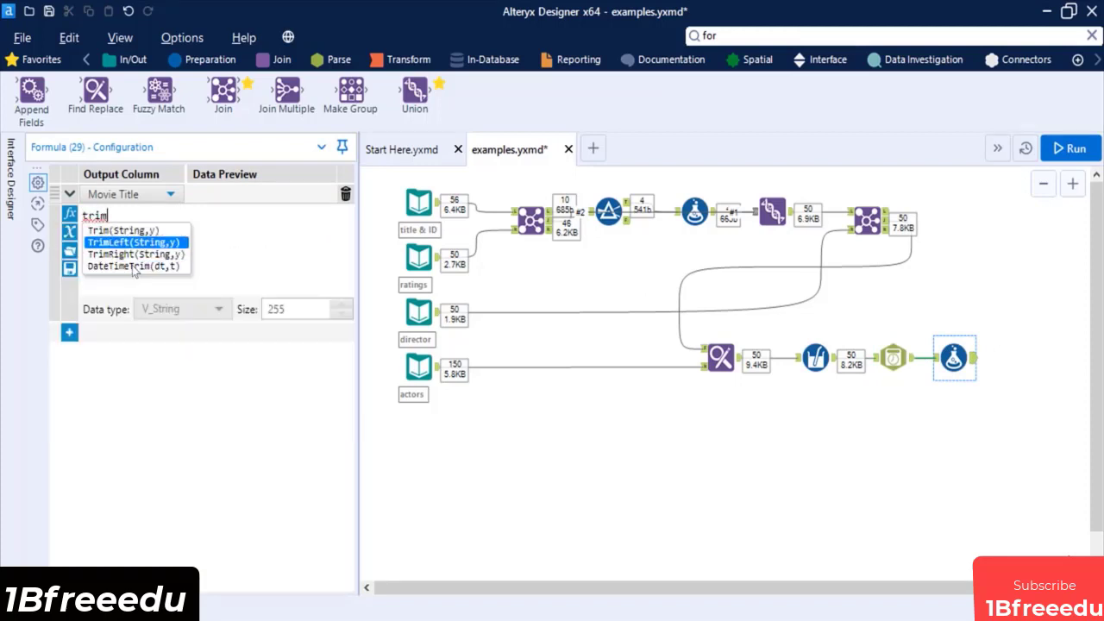
key("Return")
type("[Mo")
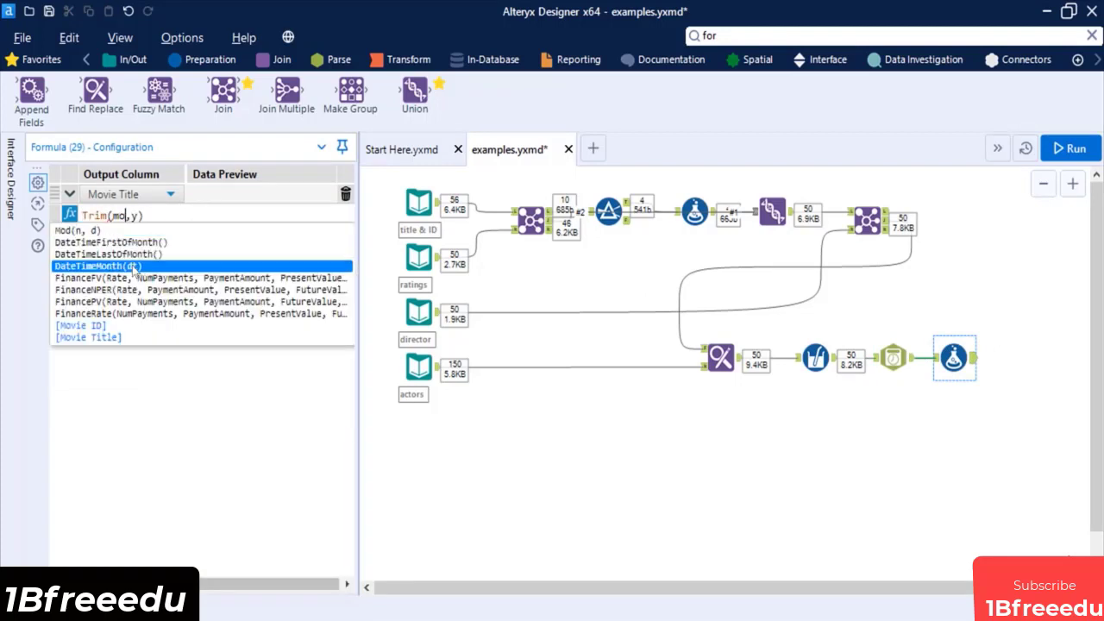
key("Down")
key("Return")
key("Delete")
key("Delete")
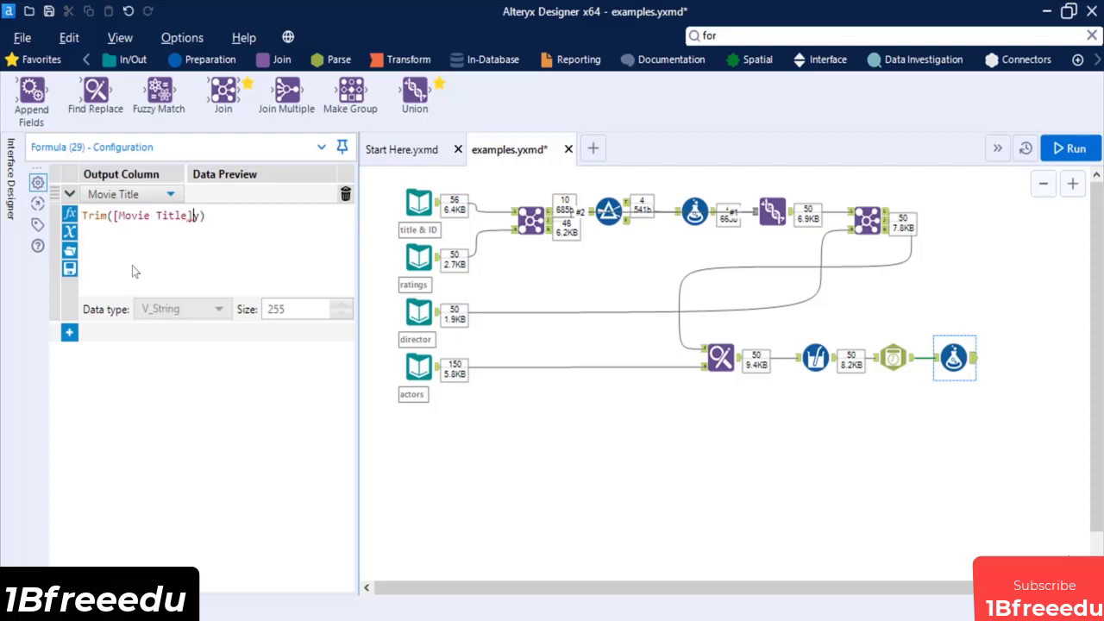
left_click(1075, 152)
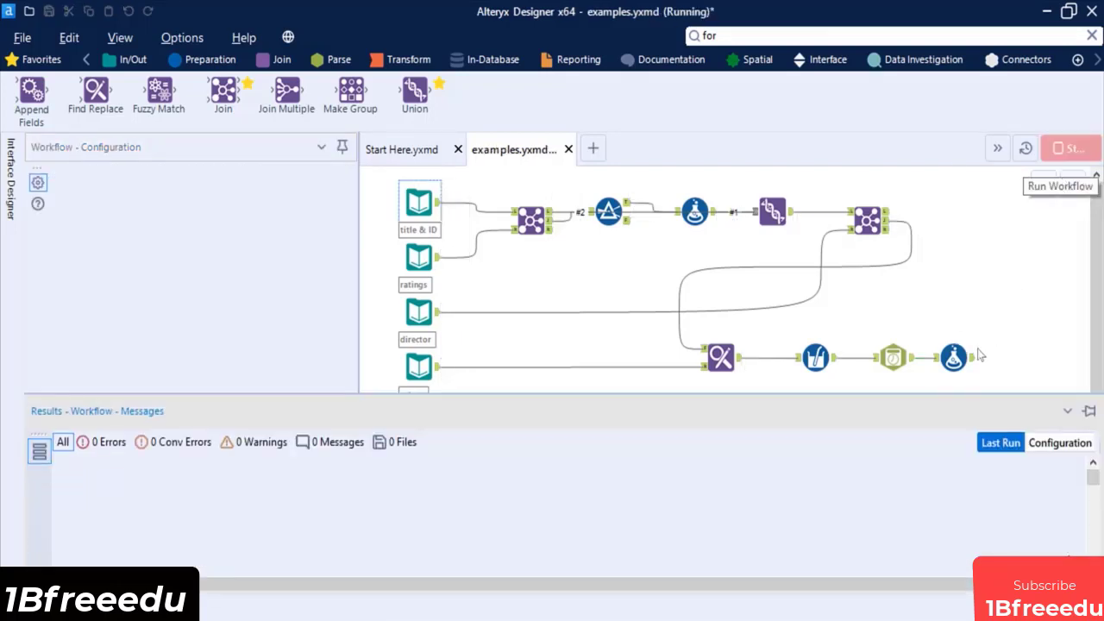
left_click(969, 363)
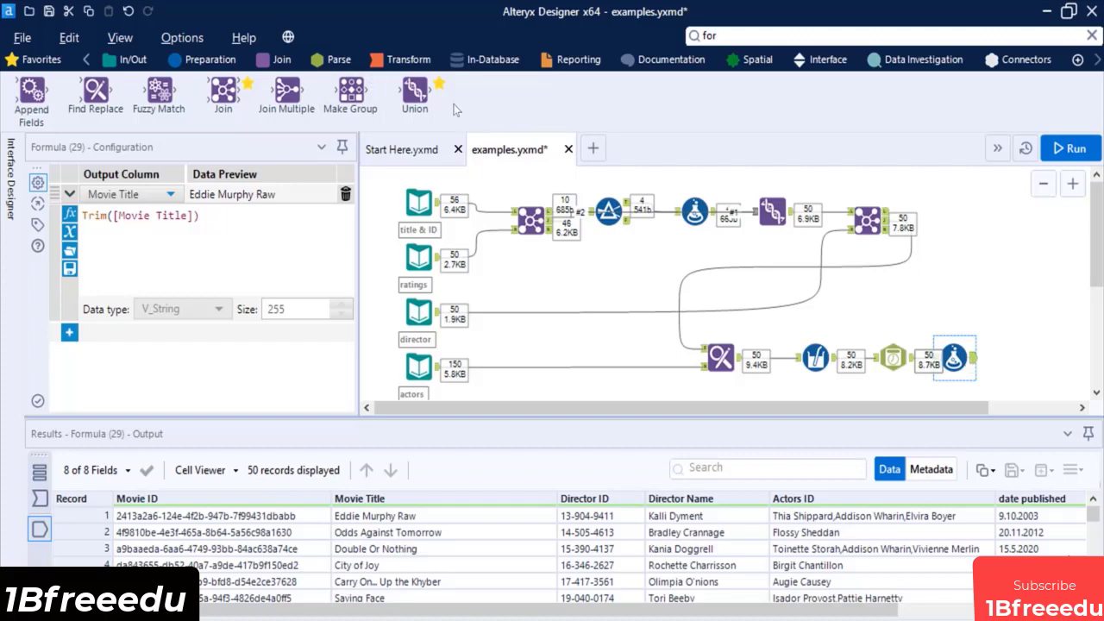
Step: Add a Text To Columns tool after the Formula tool and choose Actors ID as the column to split
left_click(337, 60)
left_click_drag(160, 90, 1024, 359)
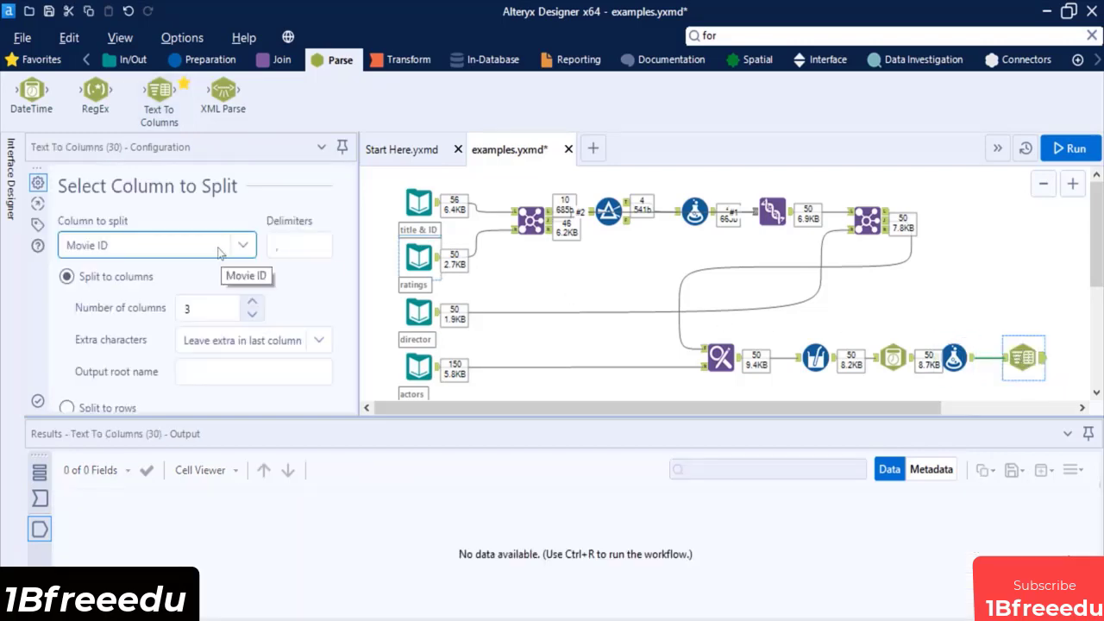
left_click(238, 248)
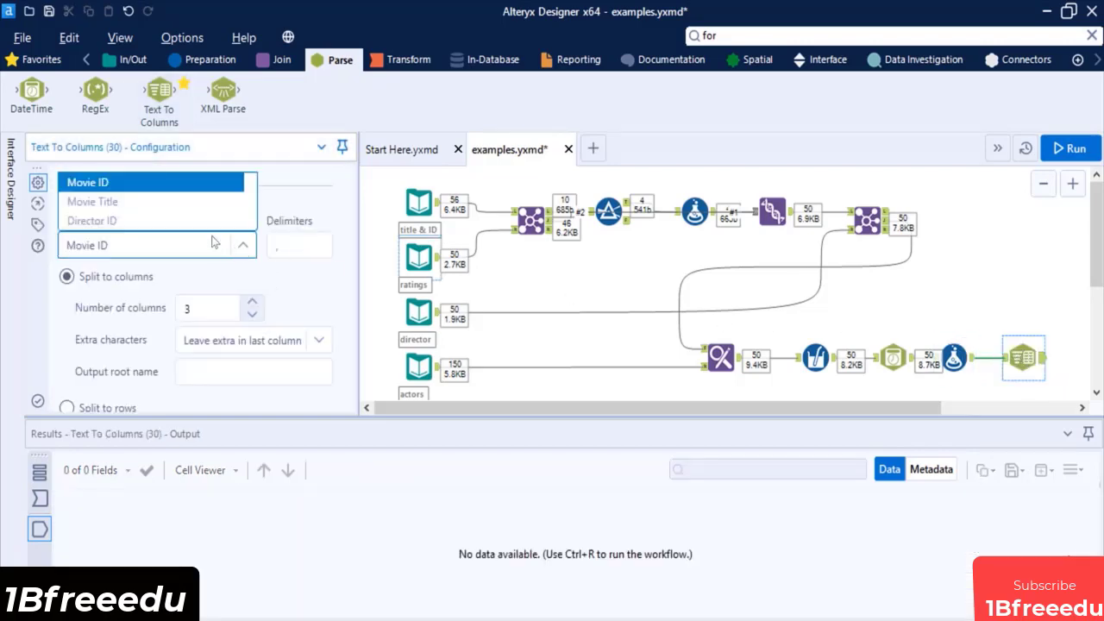
scroll(175, 222, "down", 1)
left_click(173, 201)
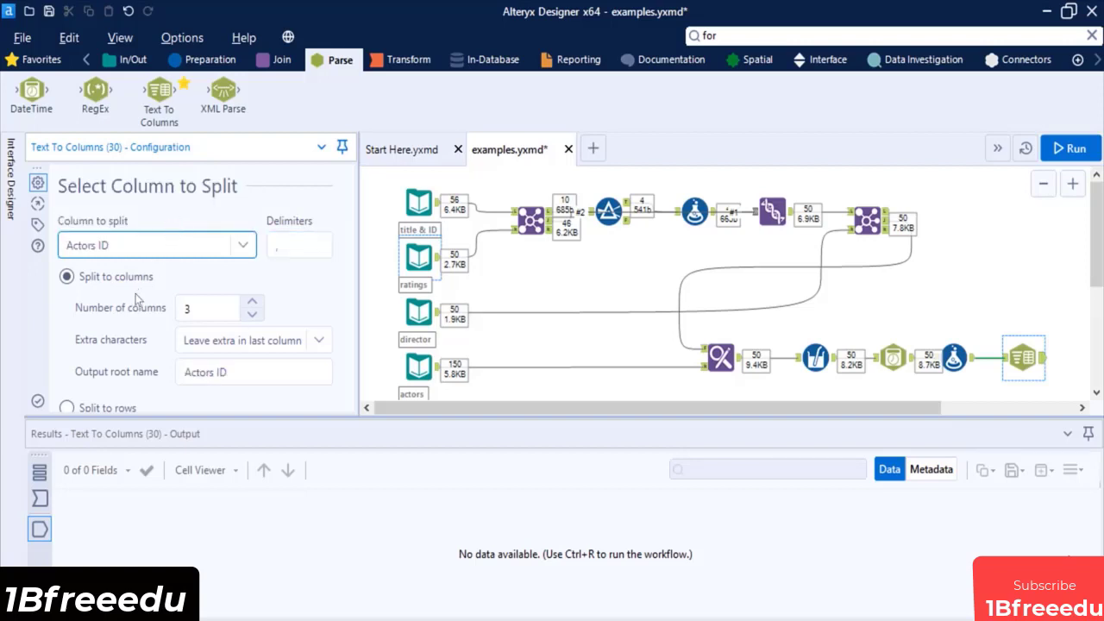
Step: Set Text To Columns to split to rows and skip empty columns
left_click(80, 409)
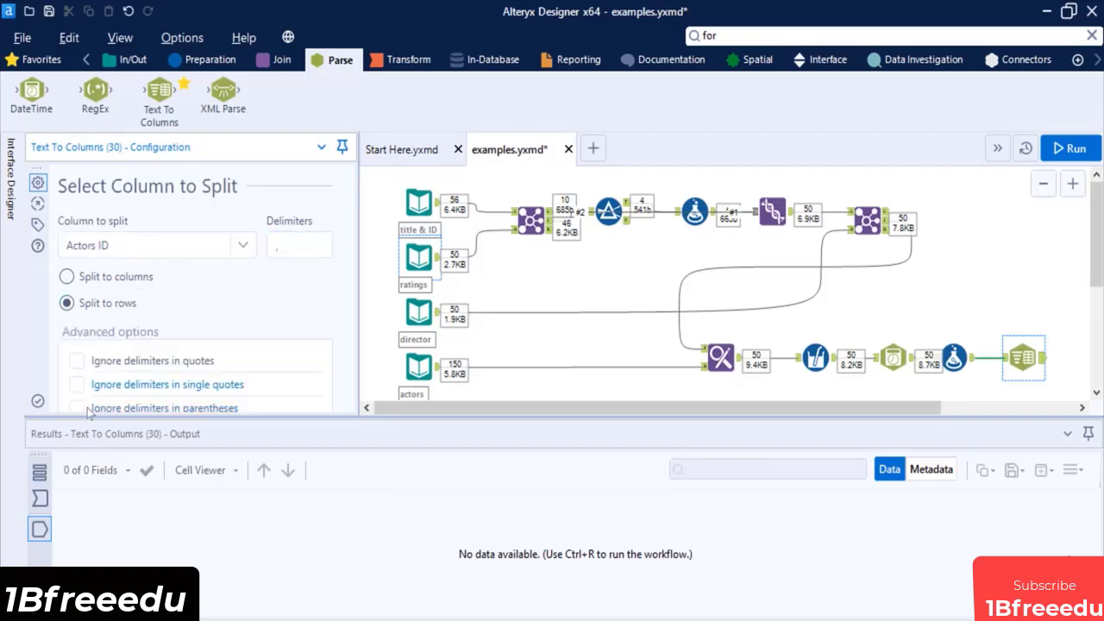
scroll(312, 379, "down", 3)
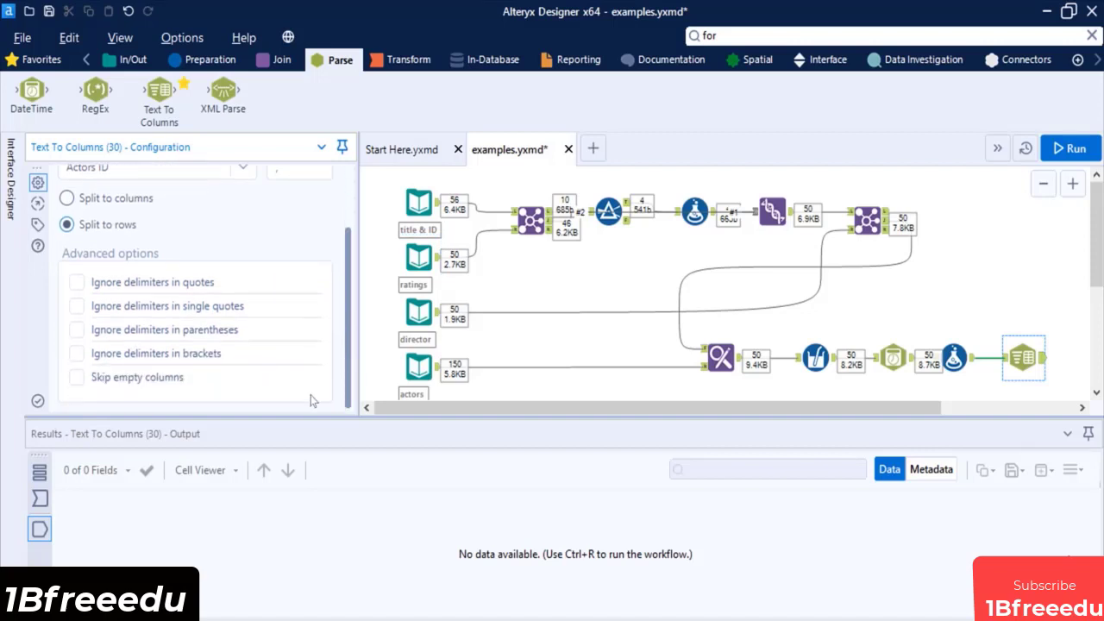
left_click(77, 379)
Step: Add a Summarize tool after Text To Columns and space it slightly farther from that tool
left_click(413, 64)
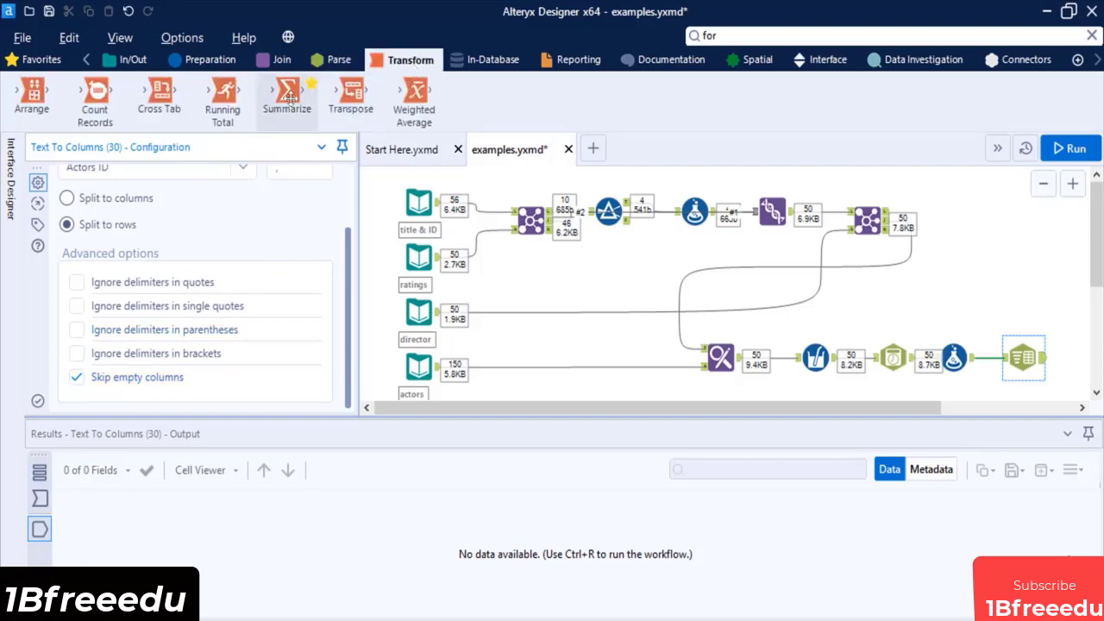
left_click_drag(287, 95, 1080, 362)
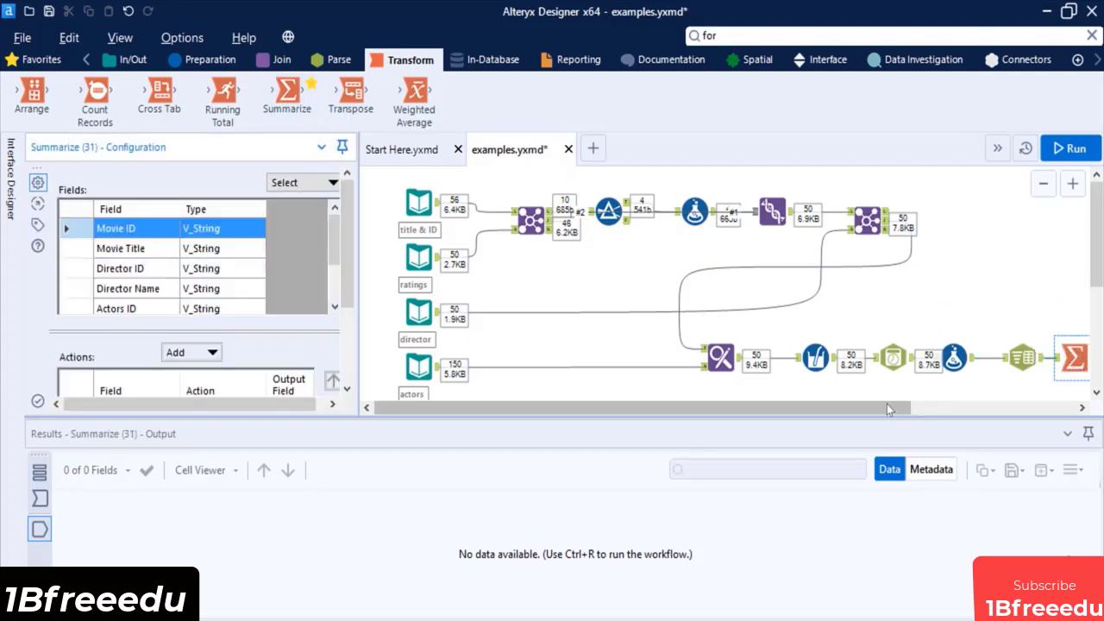
left_click_drag(886, 407, 1027, 408)
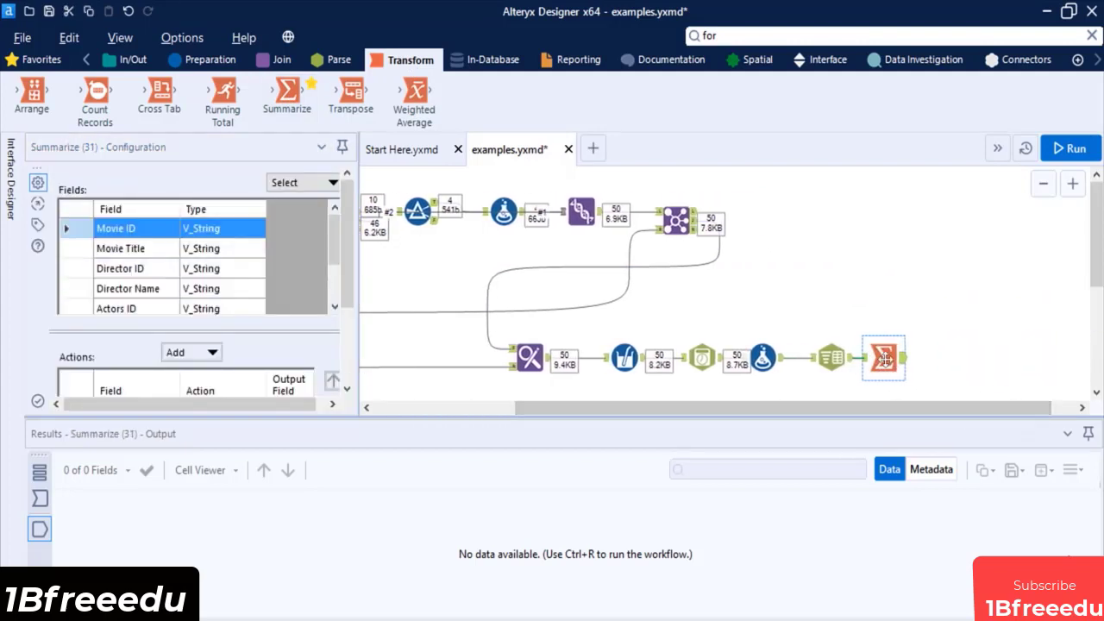
left_click_drag(884, 358, 910, 357)
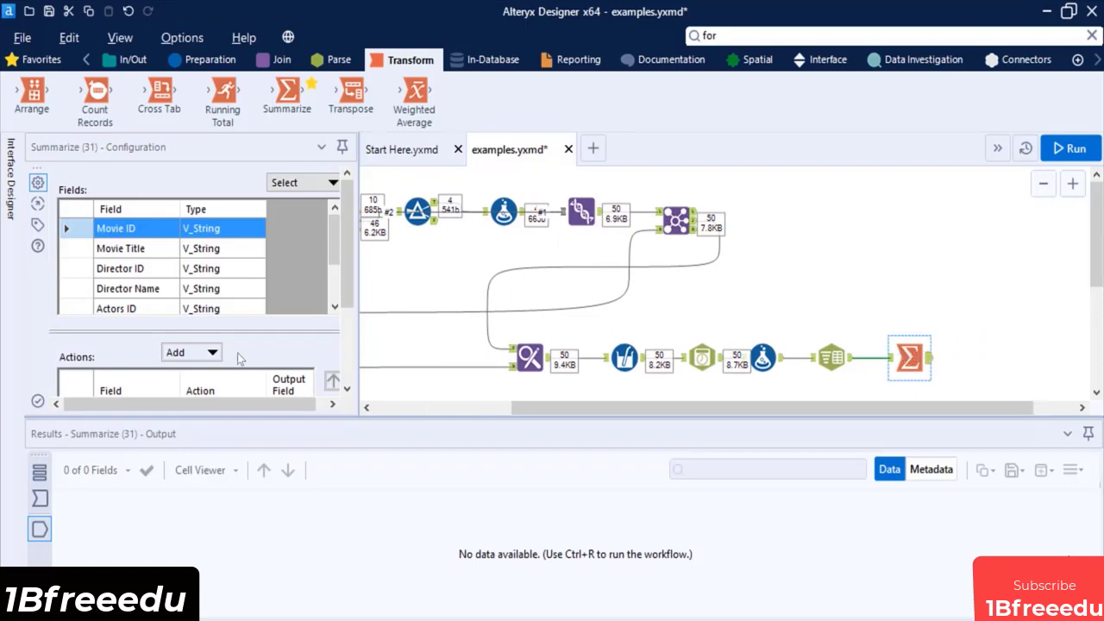
Step: Group the Summarize tool by Movie ID and add a Count Distinct Non Null action for Actors ID
left_click(185, 352)
left_click(231, 284)
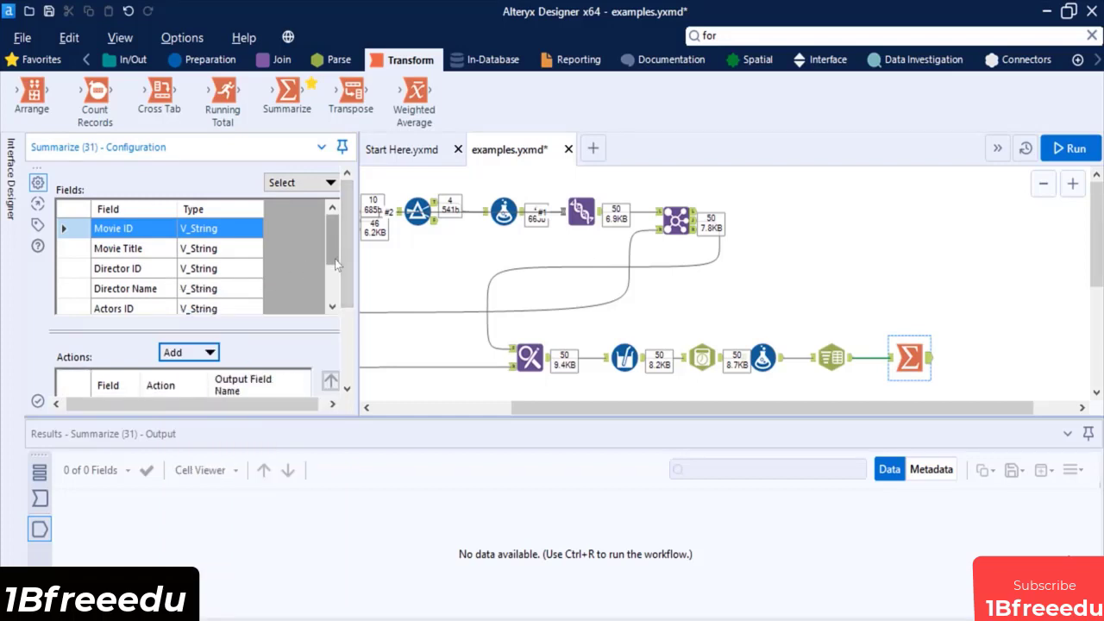
left_click(136, 312)
left_click(185, 352)
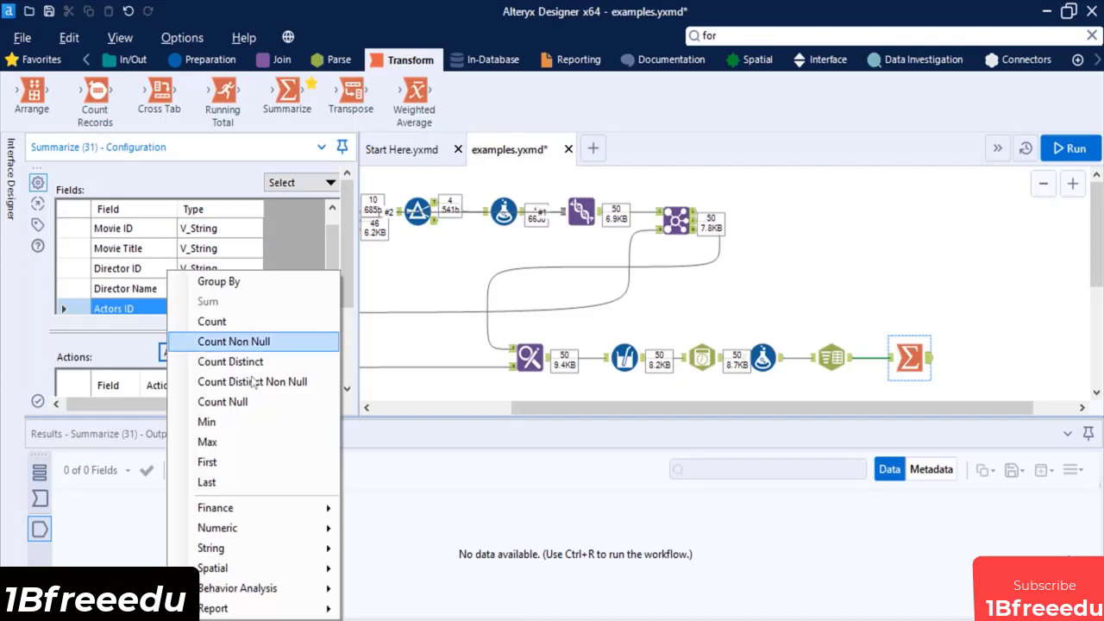
left_click(255, 381)
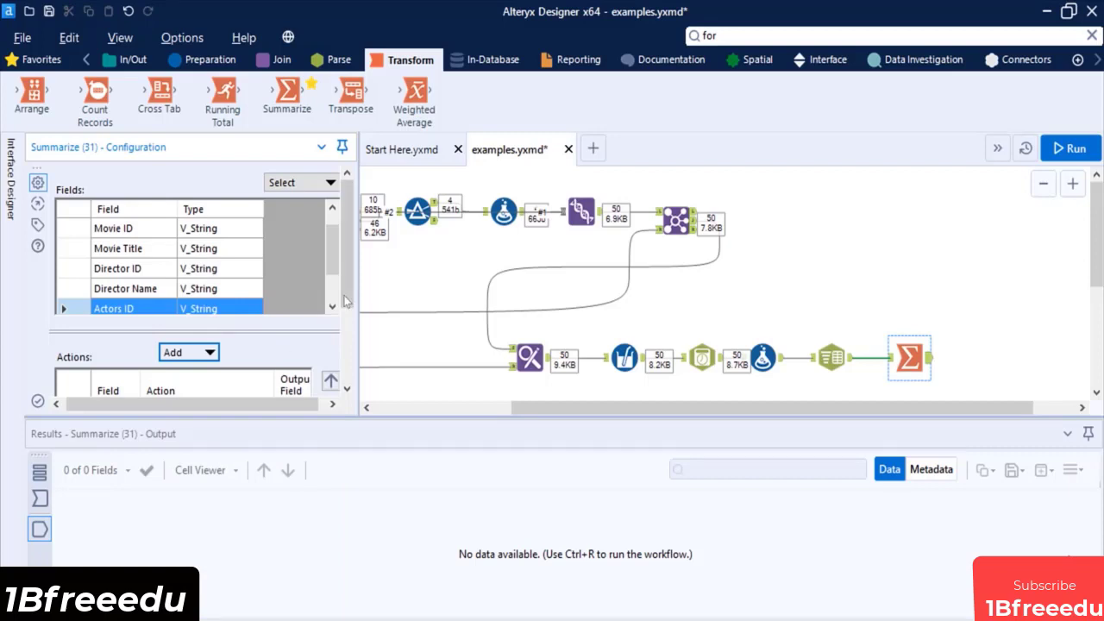
Step: Add a Max action for Actors ID to the Summarize tool
left_click_drag(348, 301, 354, 351)
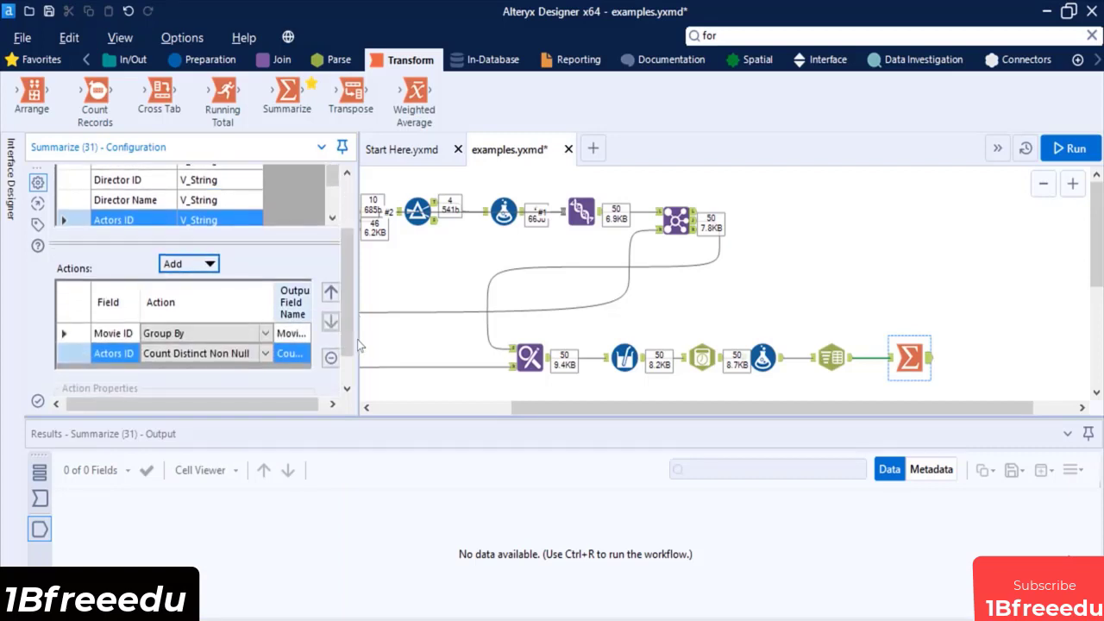
left_click(210, 264)
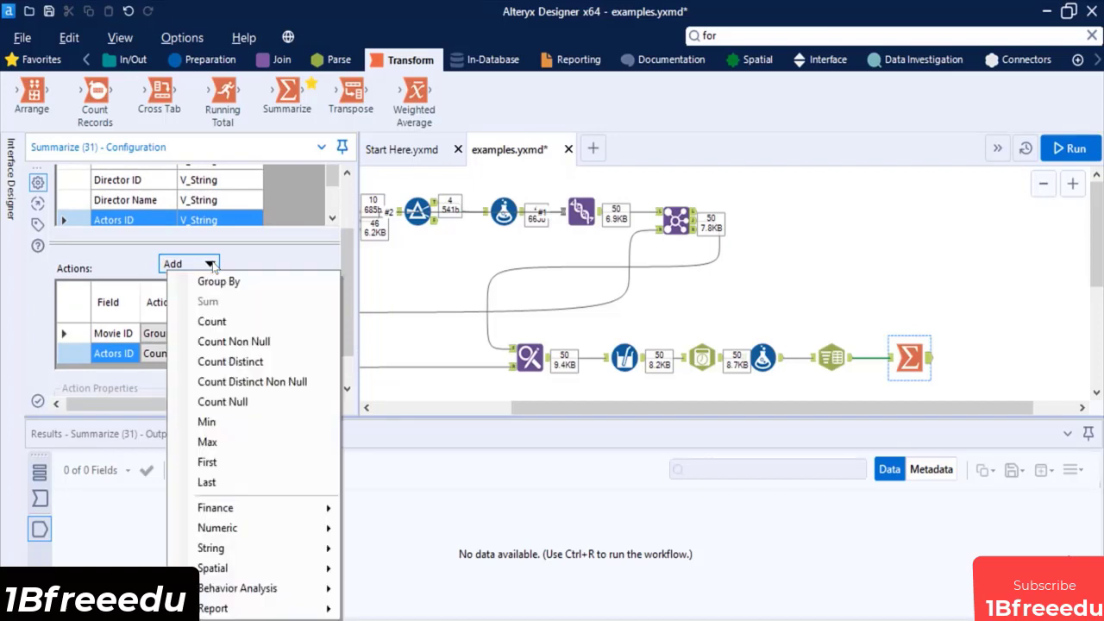
left_click(263, 440)
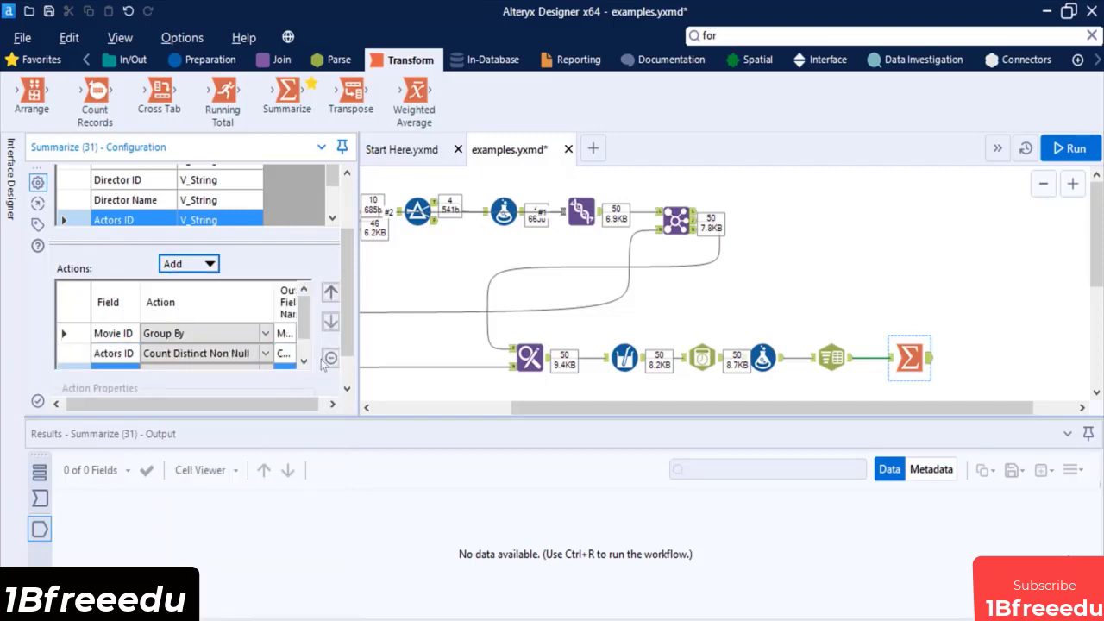
Step: Run the workflow to generate the Summarize tool's output
left_click_drag(348, 327, 348, 355)
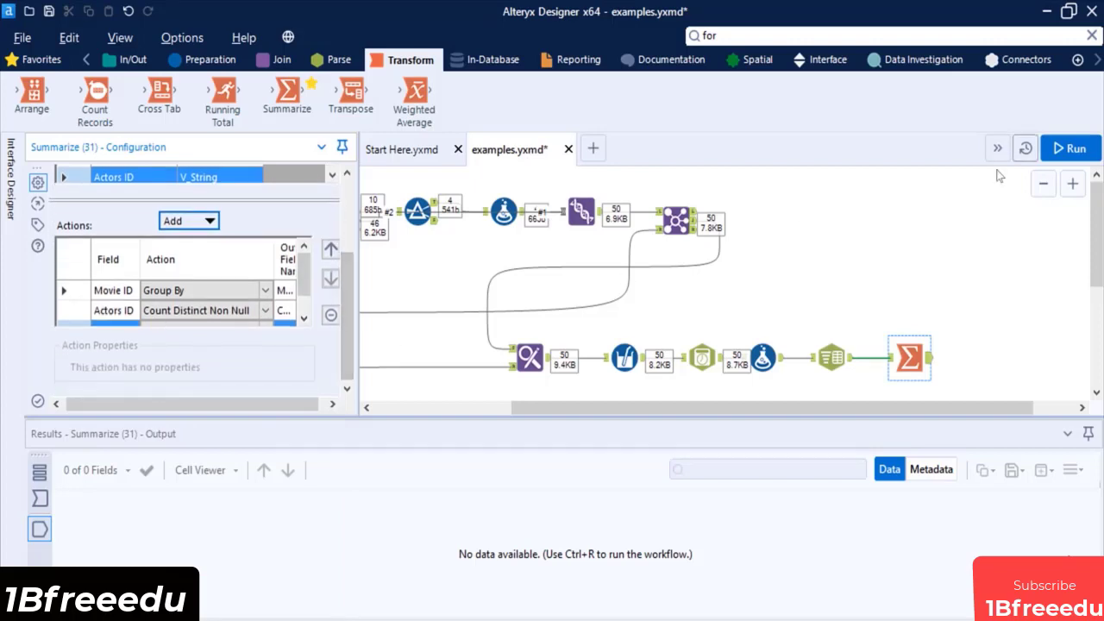
left_click(1069, 148)
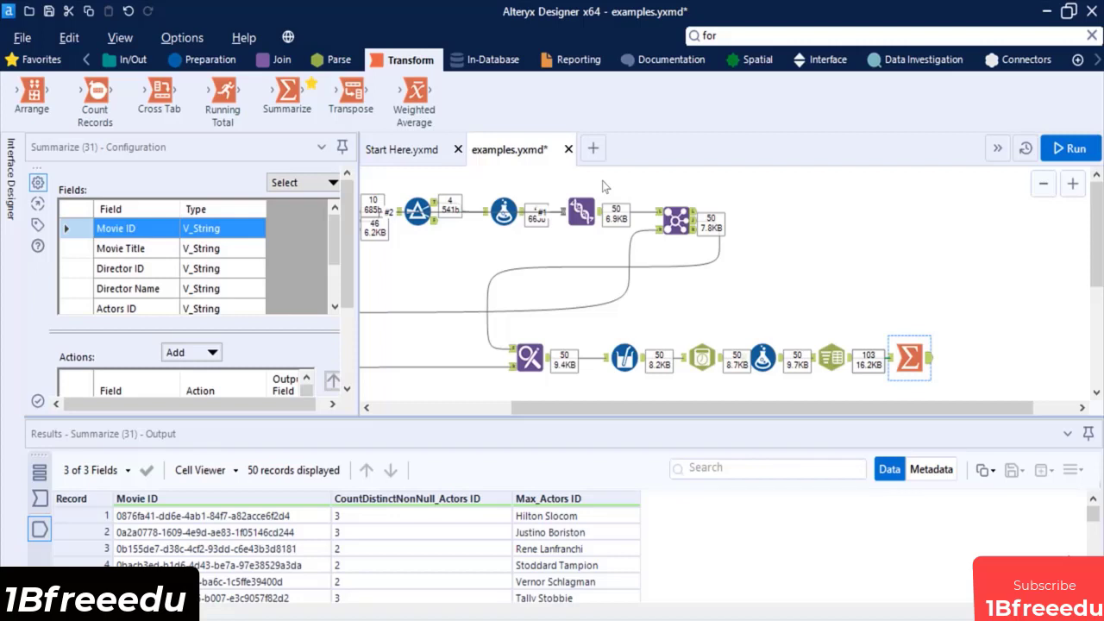
Step: Add a second Text To Columns tool branching from the Formula tool and set it to split Actors ID
left_click(334, 60)
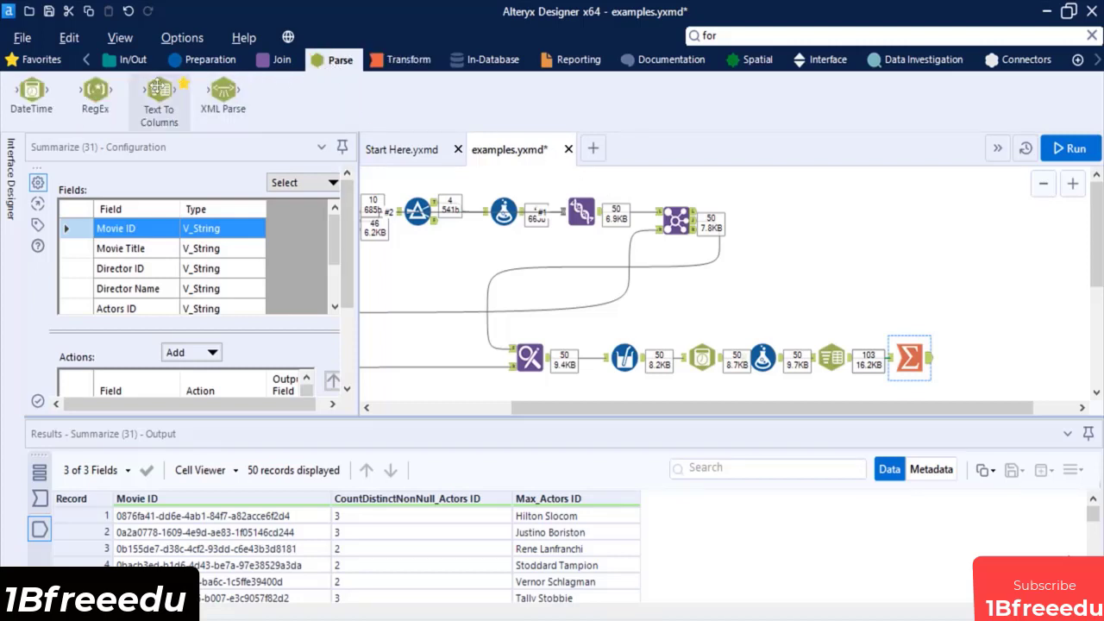
left_click_drag(159, 89, 835, 315)
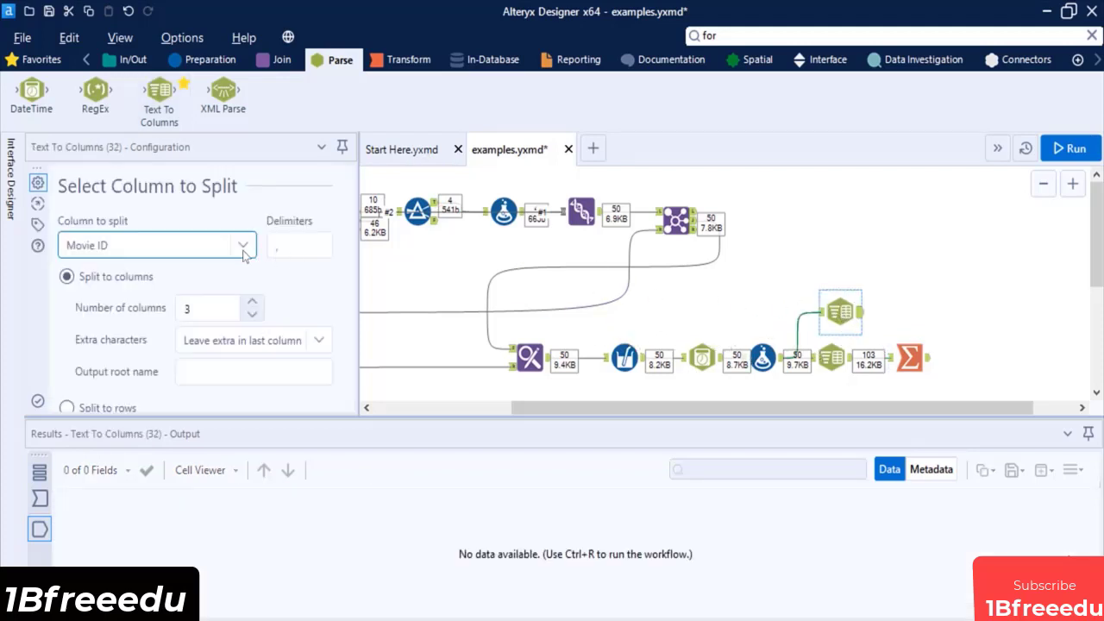
left_click(244, 250)
scroll(244, 221, "down", 1)
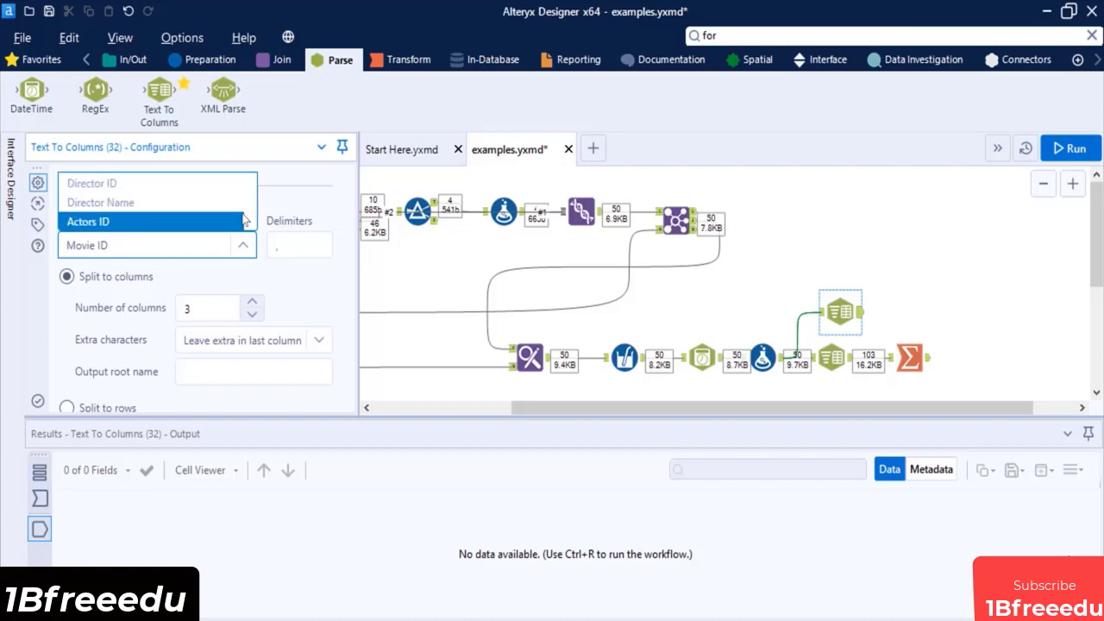
left_click(244, 221)
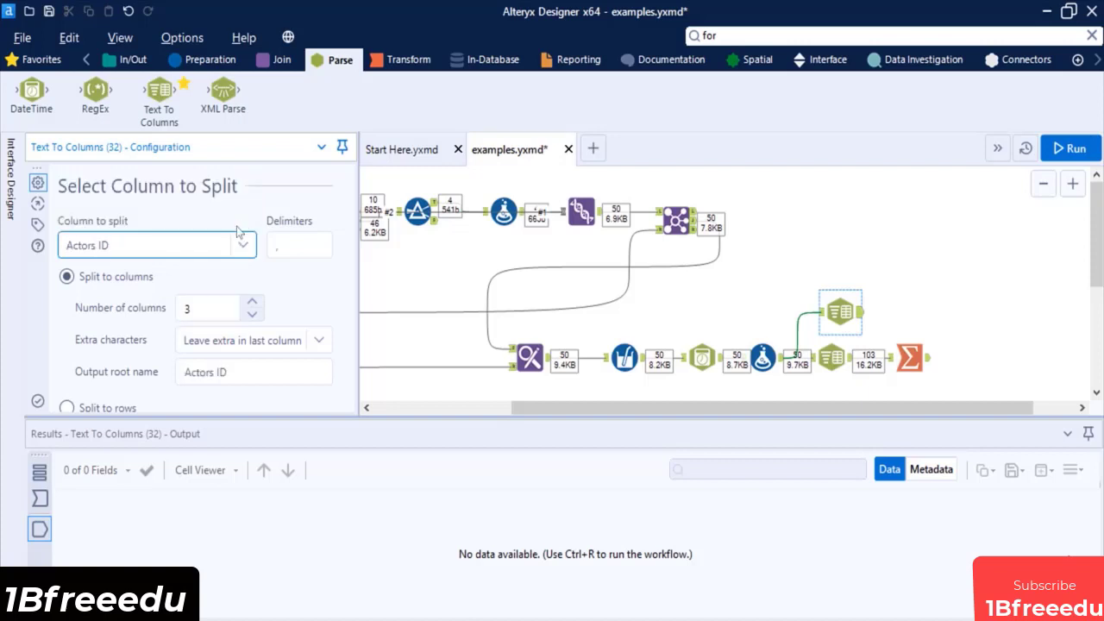
Step: Split into 4 columns with the output root name Actors and run the workflow
left_click(204, 309)
key("BackSpace")
type("4")
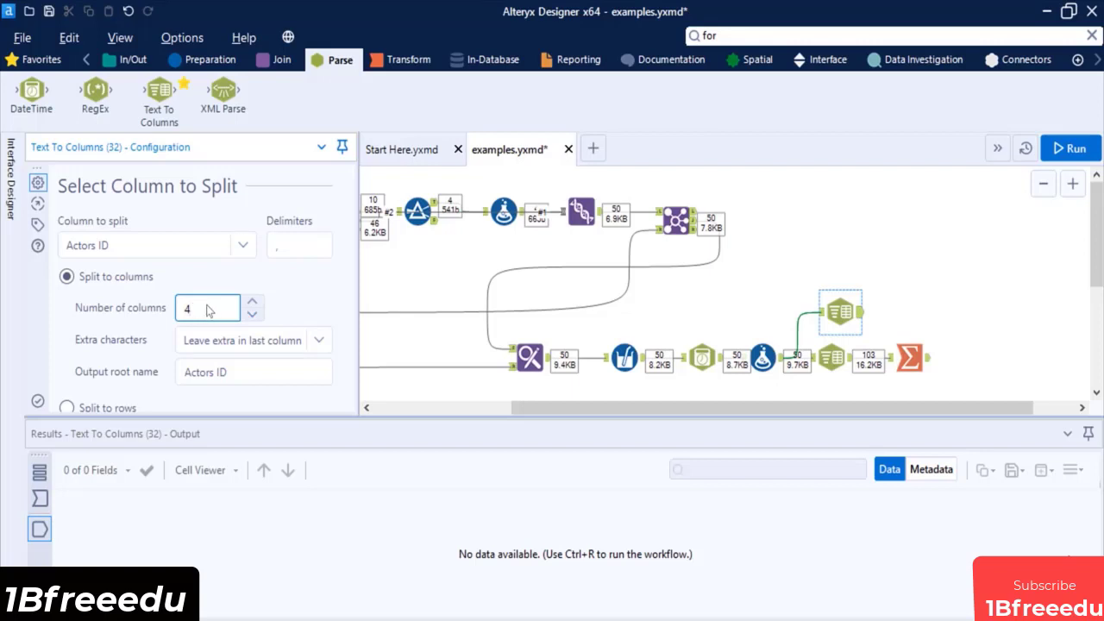
left_click(286, 370)
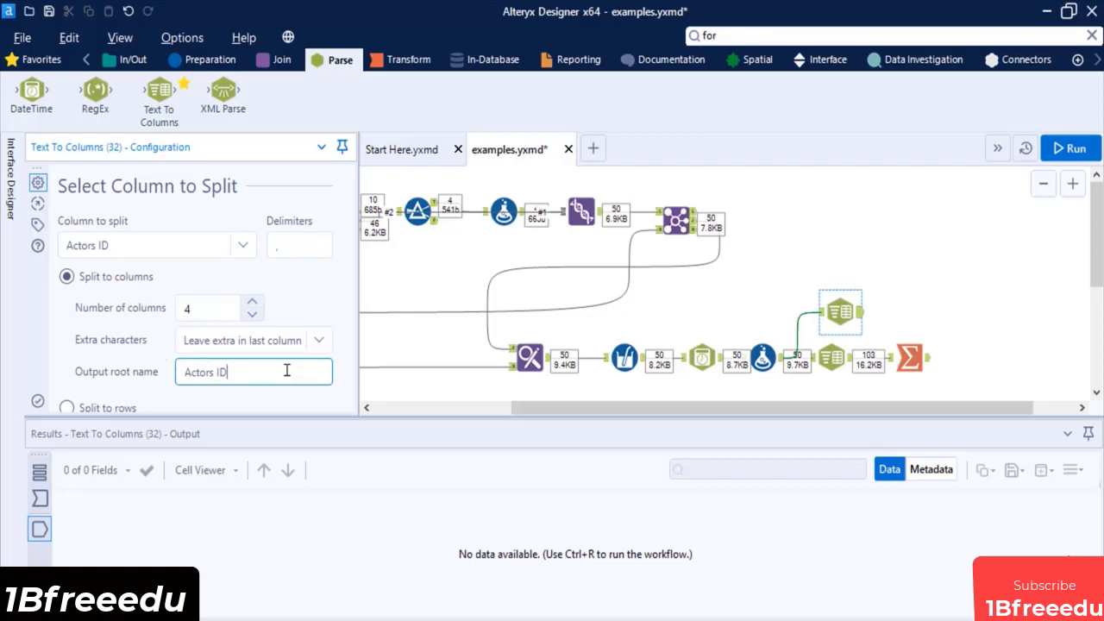
key("BackSpace")
key("BackSpace")
left_click(1068, 149)
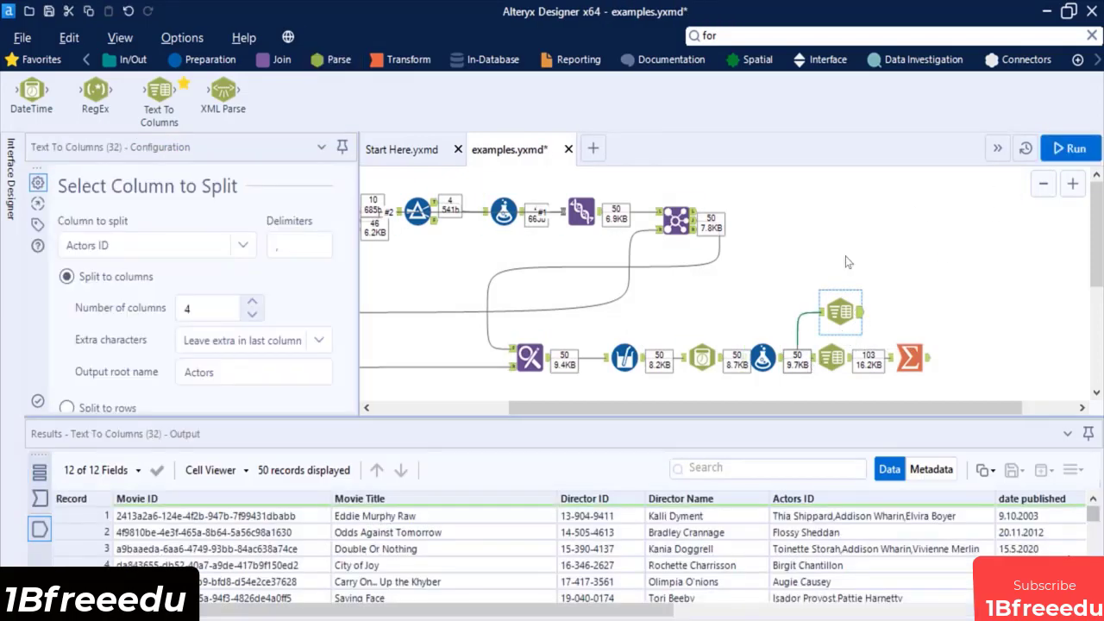
Step: Add a Select tool after the new Text To Columns tool and exclude Director ID, Actors ID and date published
left_click(733, 35)
type("sel")
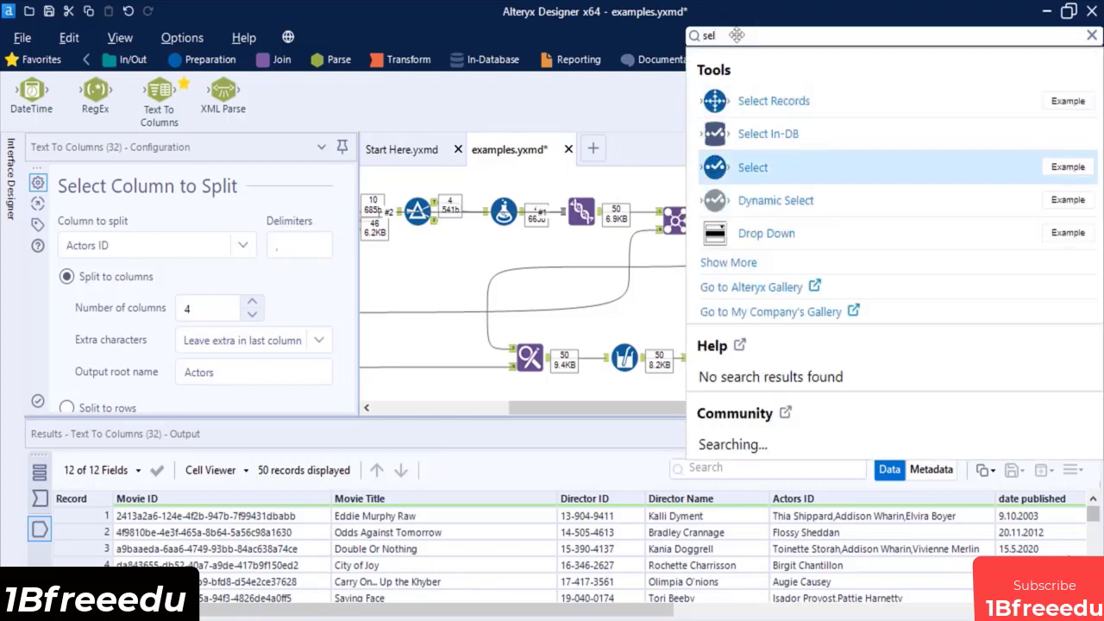
left_click_drag(782, 179, 903, 321)
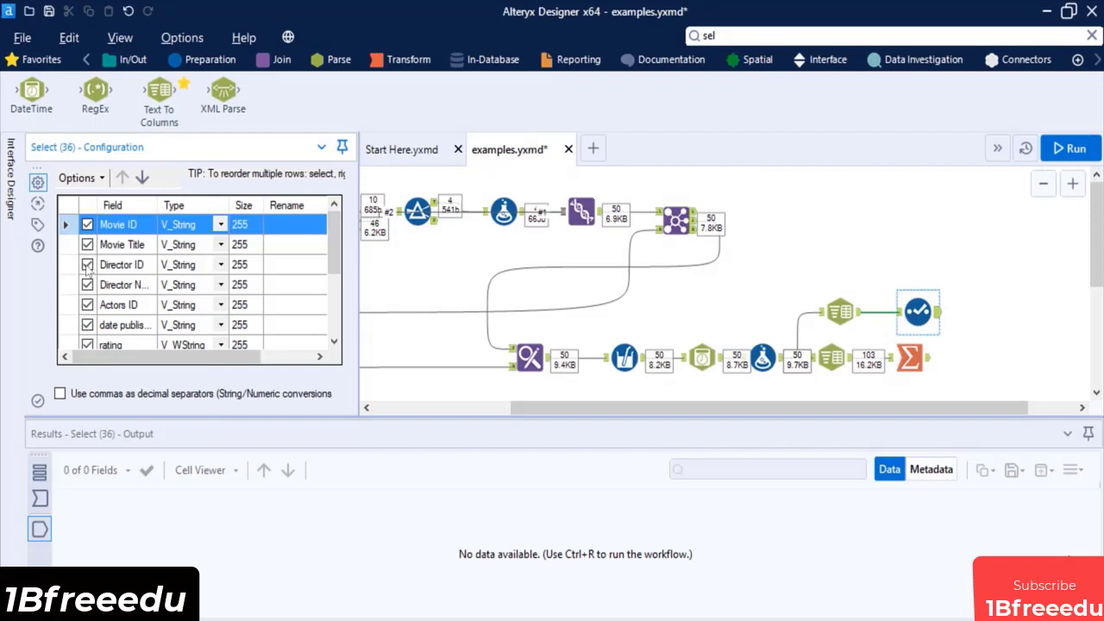
left_click(87, 265)
left_click(87, 304)
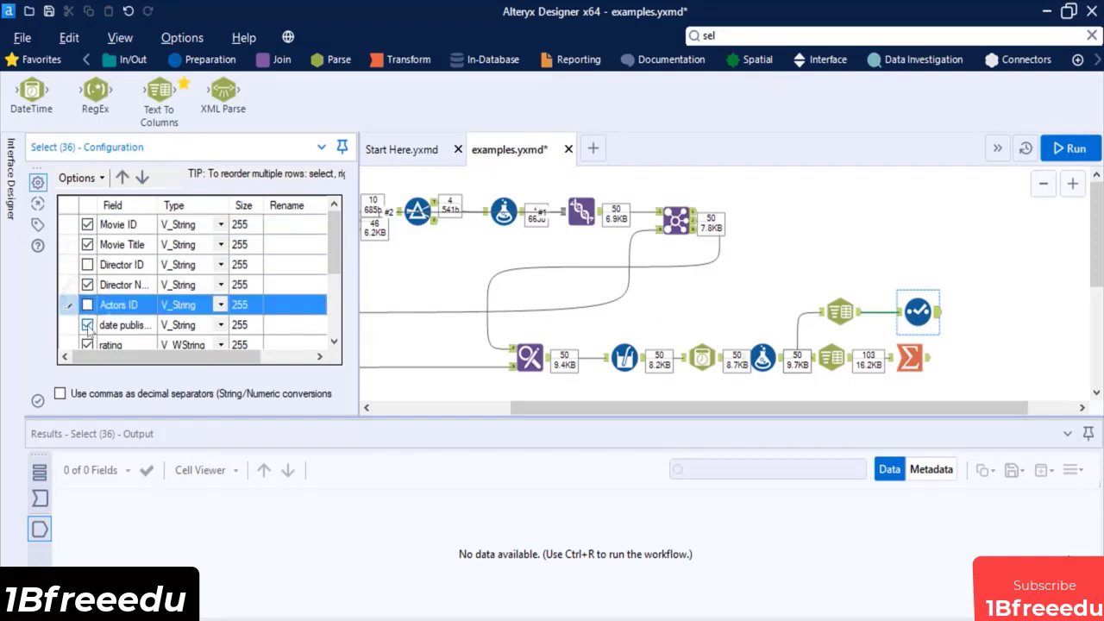
left_click(87, 324)
Step: Move the fields Actors1 through Actors4 up in the Select tool so they directly follow Director Name
left_click_drag(333, 267, 333, 321)
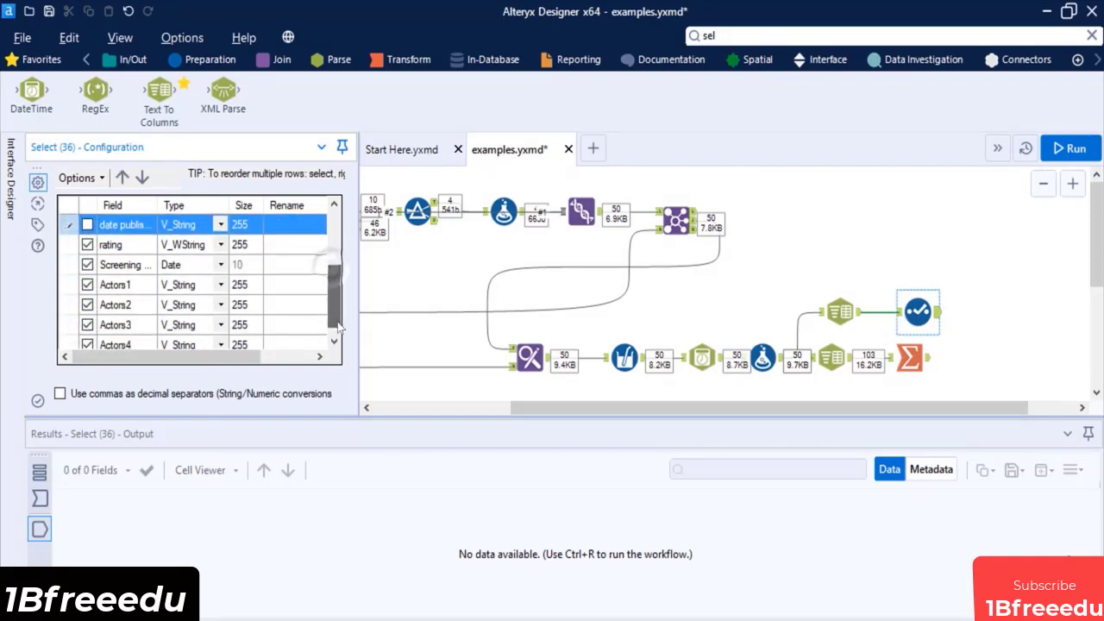
left_click(145, 289)
key("shift+Down")
key("shift+Down")
key("shift+Down")
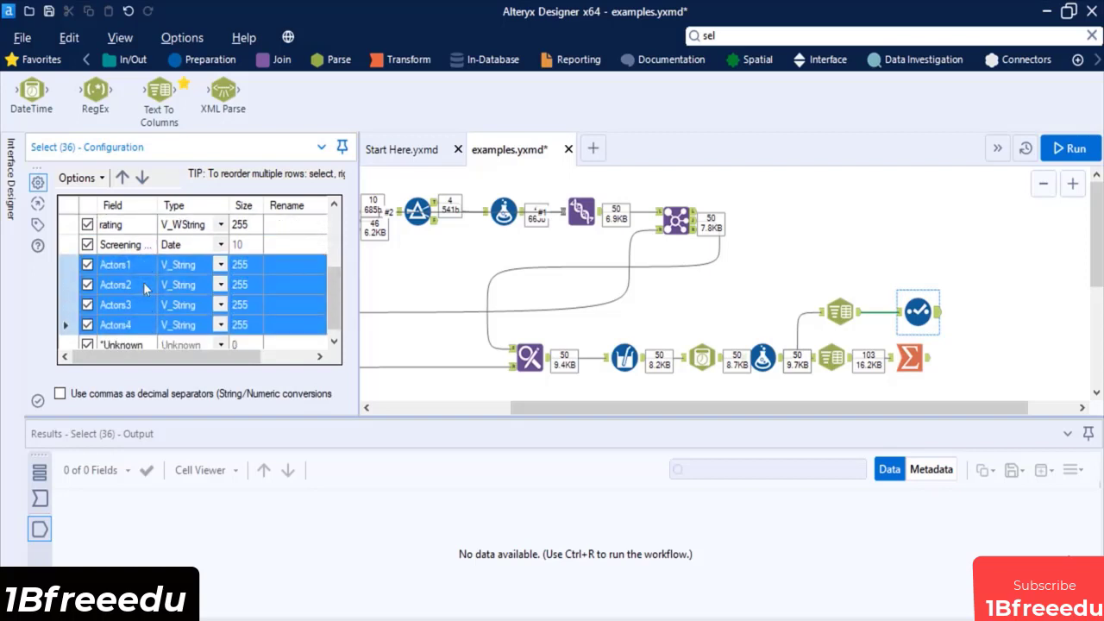
left_click(123, 177)
left_click(123, 177)
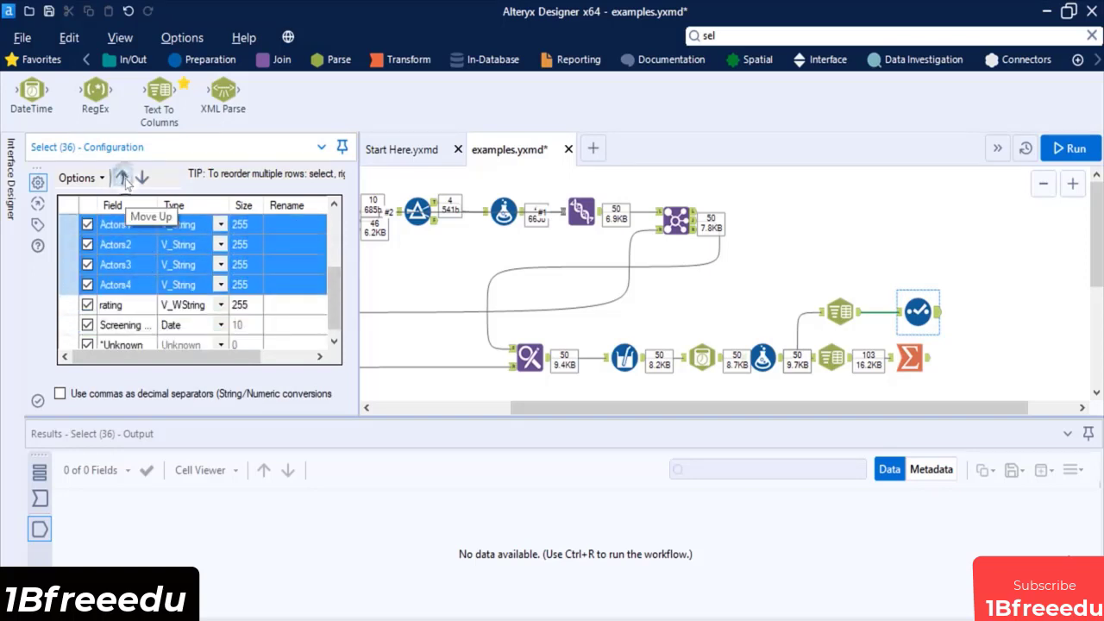
left_click(122, 177)
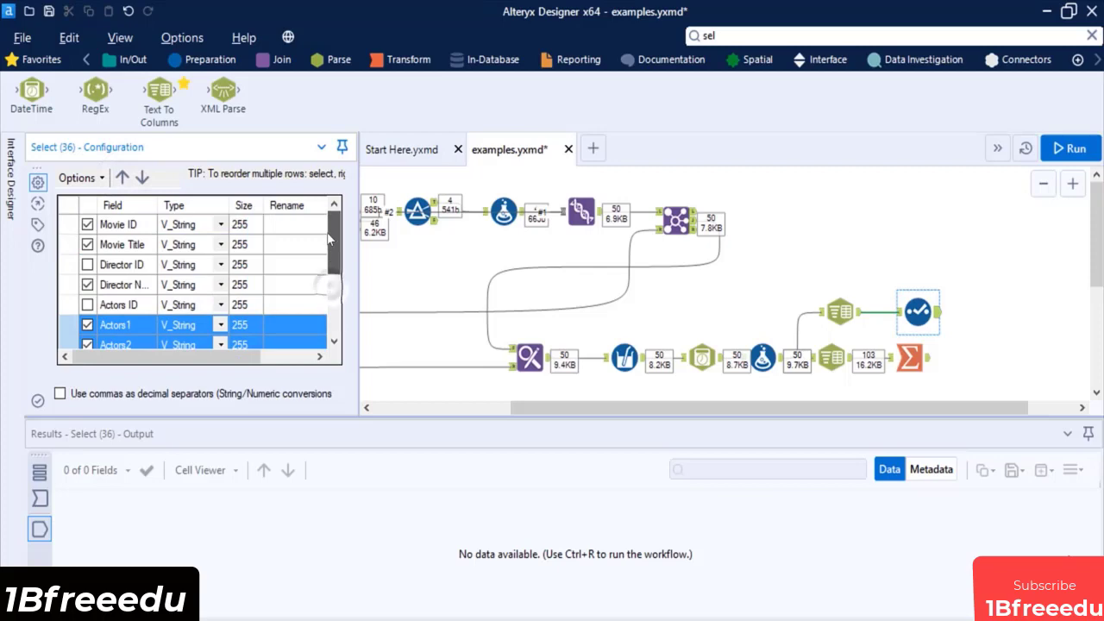
left_click(122, 177)
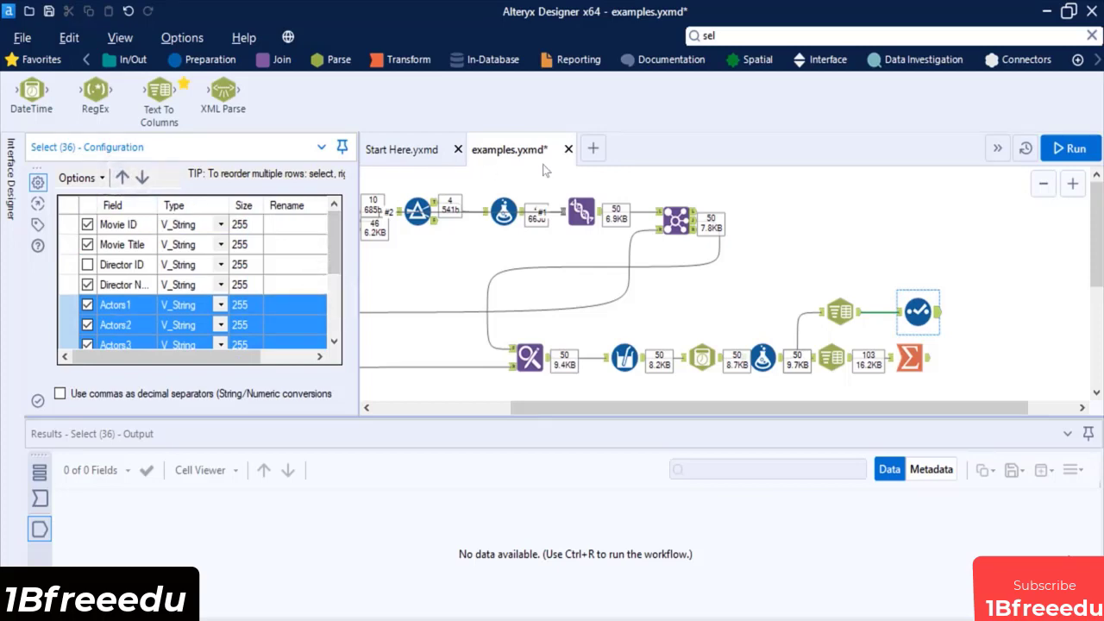
Step: Run the workflow and examine the remaining columns of the Select tool's output
left_click(1074, 150)
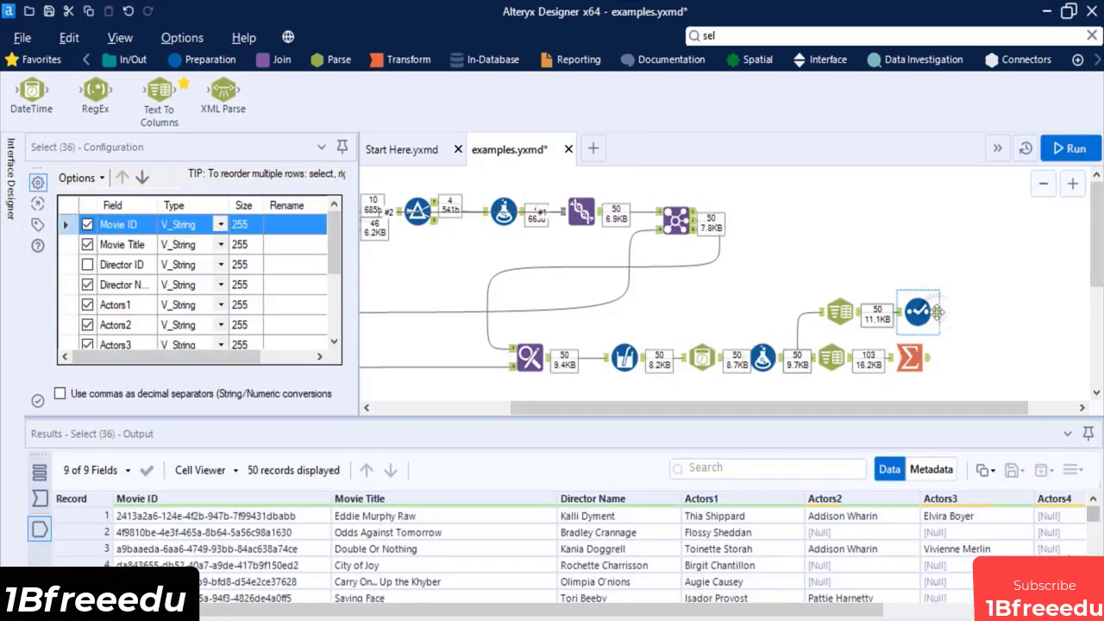
left_click(759, 610)
left_click_drag(759, 610, 839, 617)
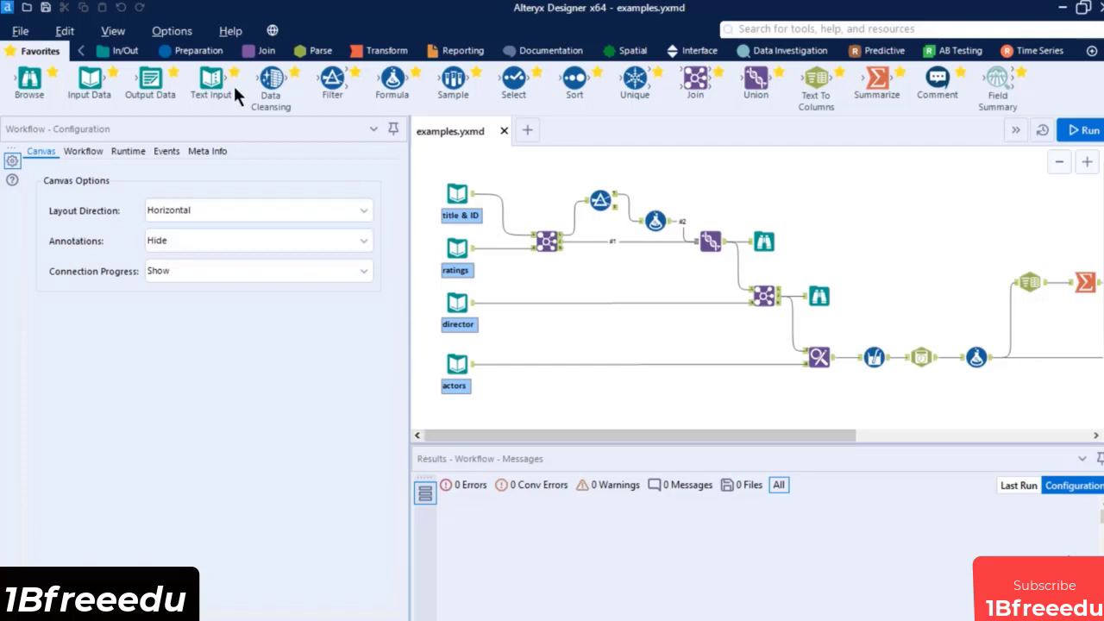
Step: Turn on Show Grid in the canvas user settings and save them
left_click(176, 31)
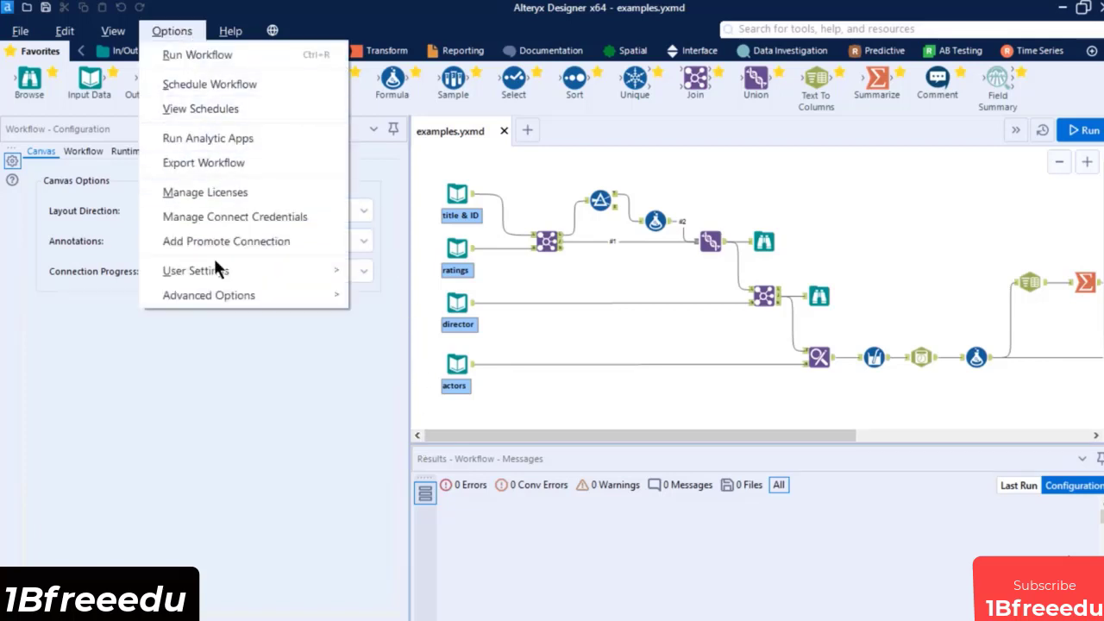
mouse_move(277, 269)
left_click(376, 273)
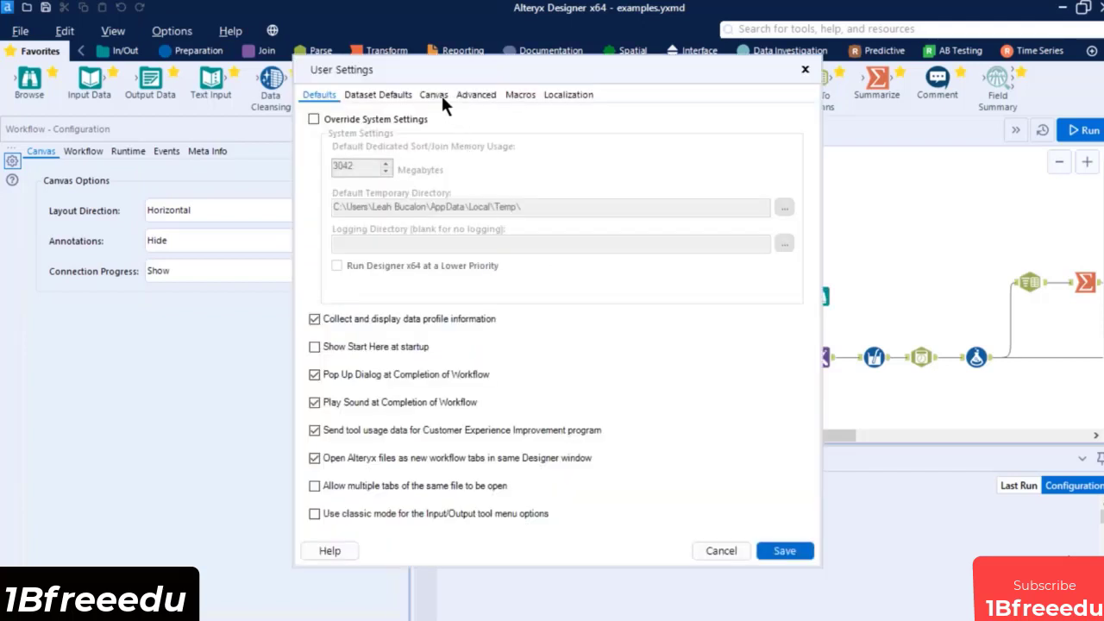
left_click(436, 95)
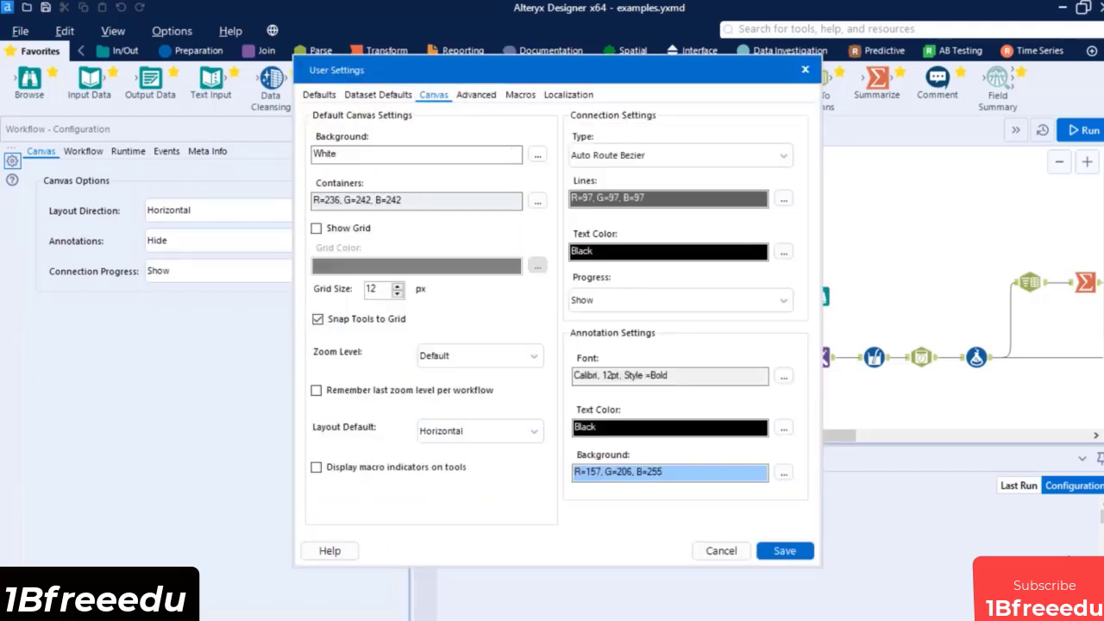
left_click(475, 438)
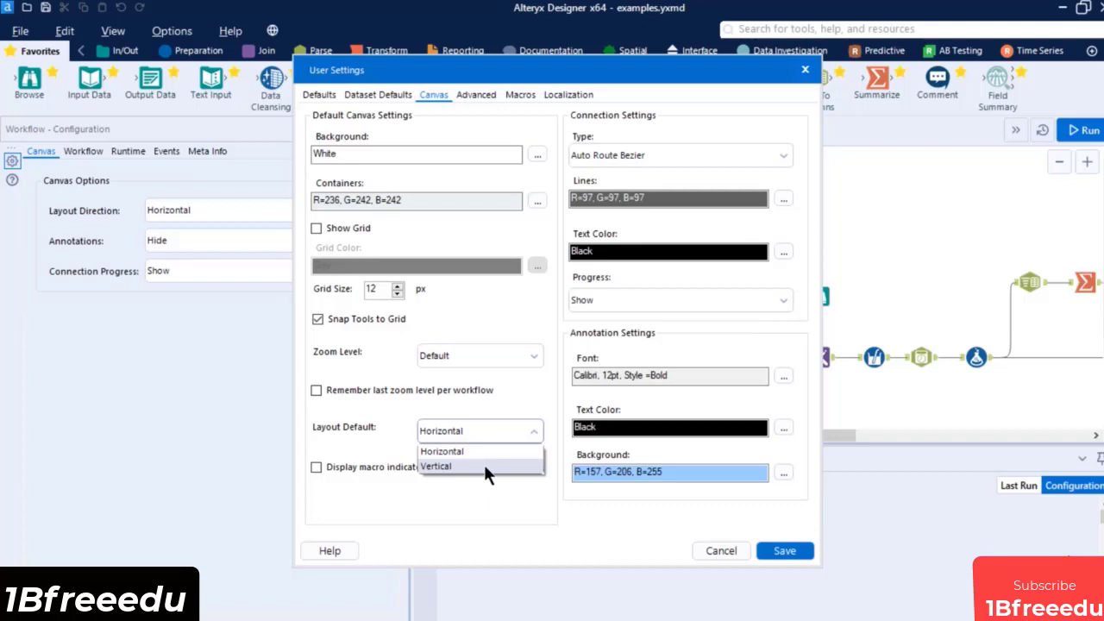
left_click(670, 544)
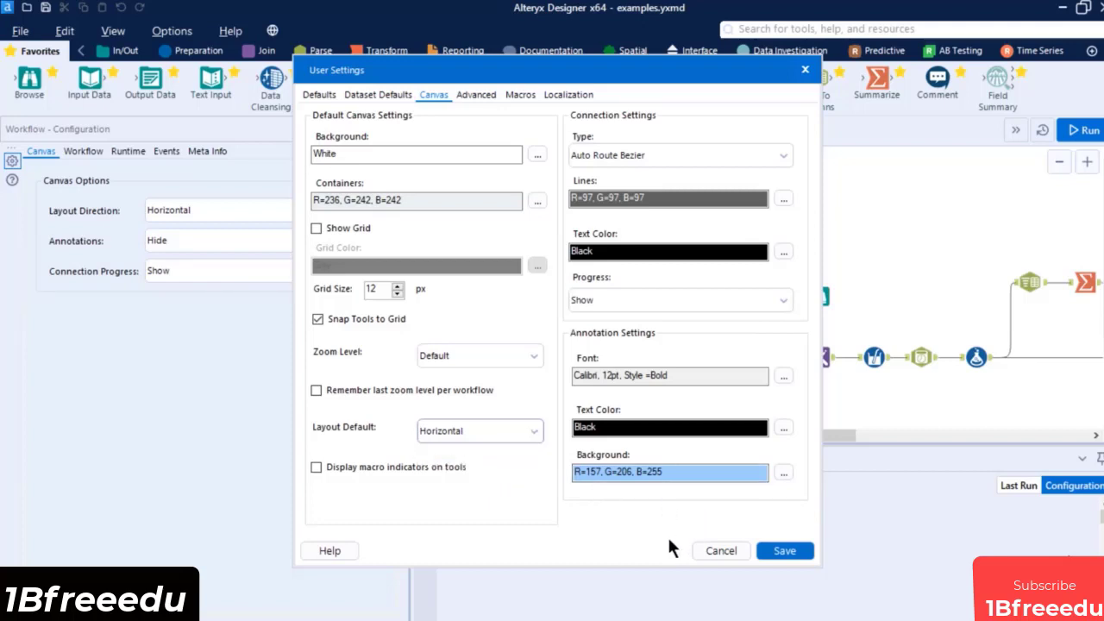
left_click(354, 227)
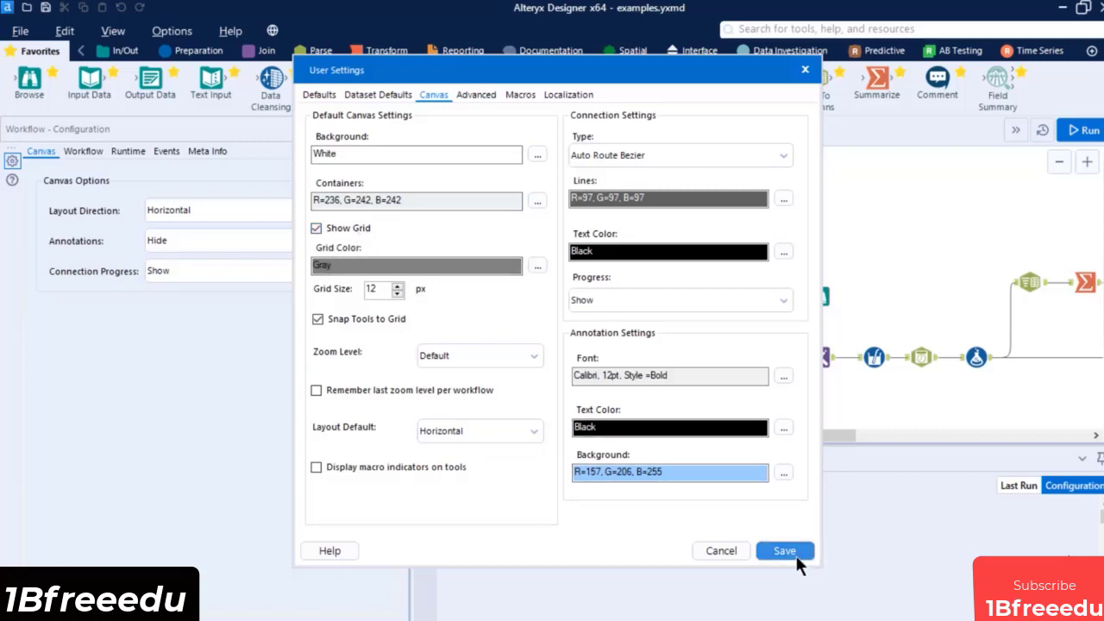
key("Return")
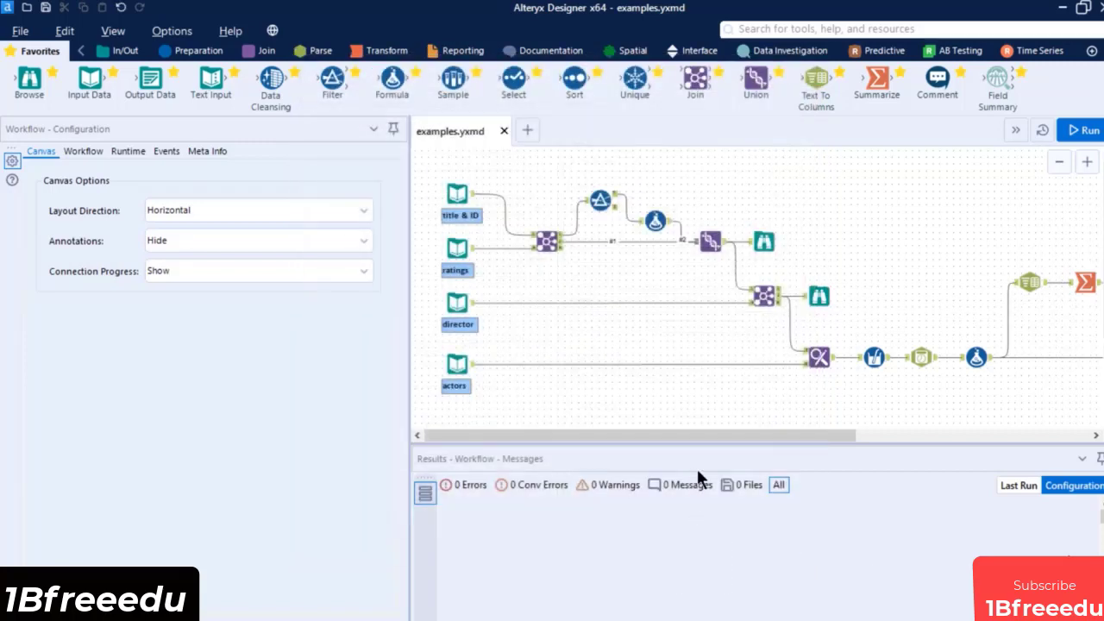
Step: Set the canvas connection type to Auto Route Bezier in the user settings and save
left_click(545, 239)
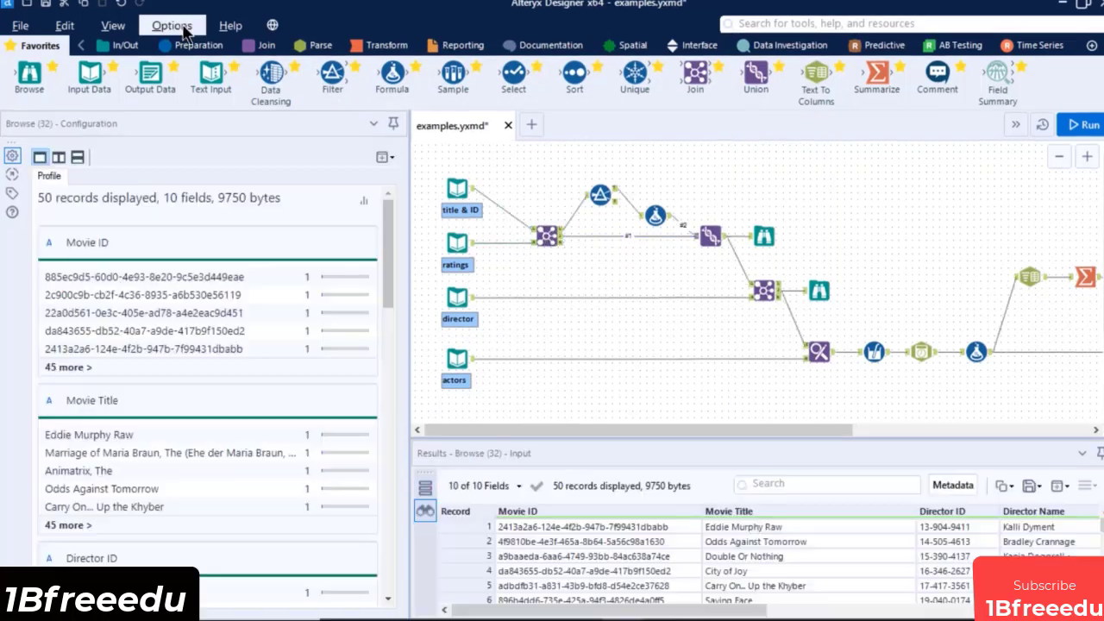
left_click(171, 25)
mouse_move(229, 263)
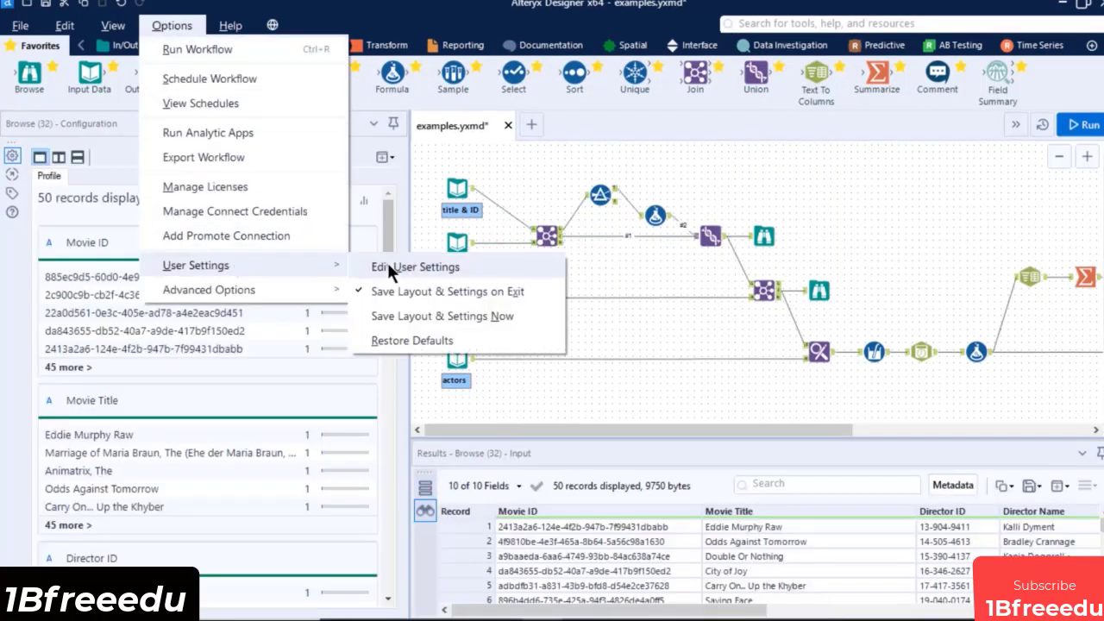
left_click(388, 264)
left_click(440, 87)
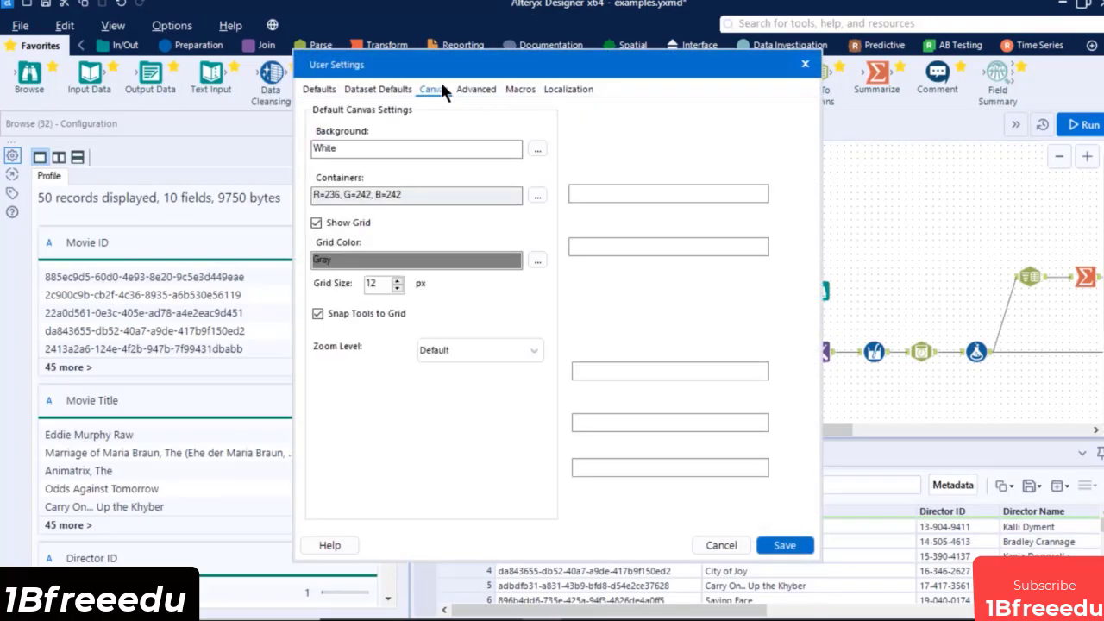
left_click(783, 150)
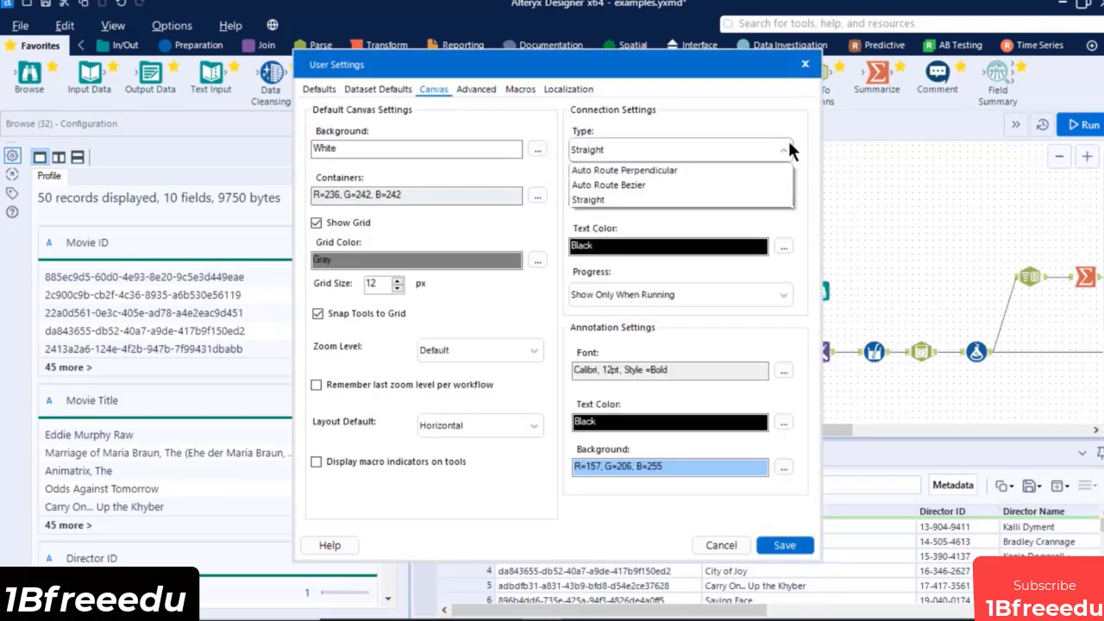
left_click(777, 186)
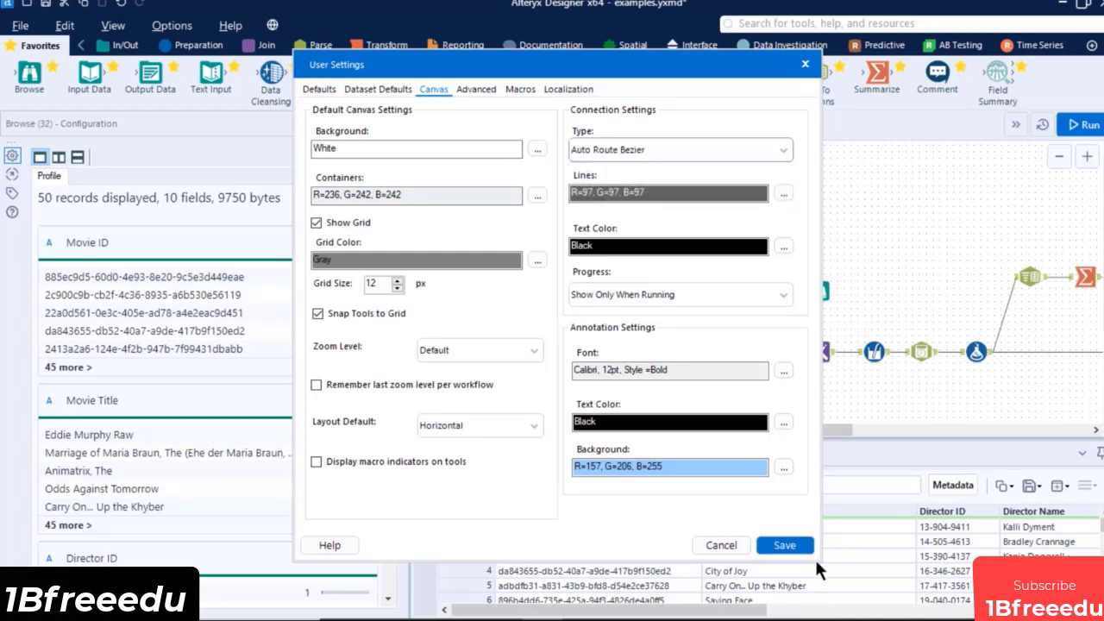
left_click(785, 545)
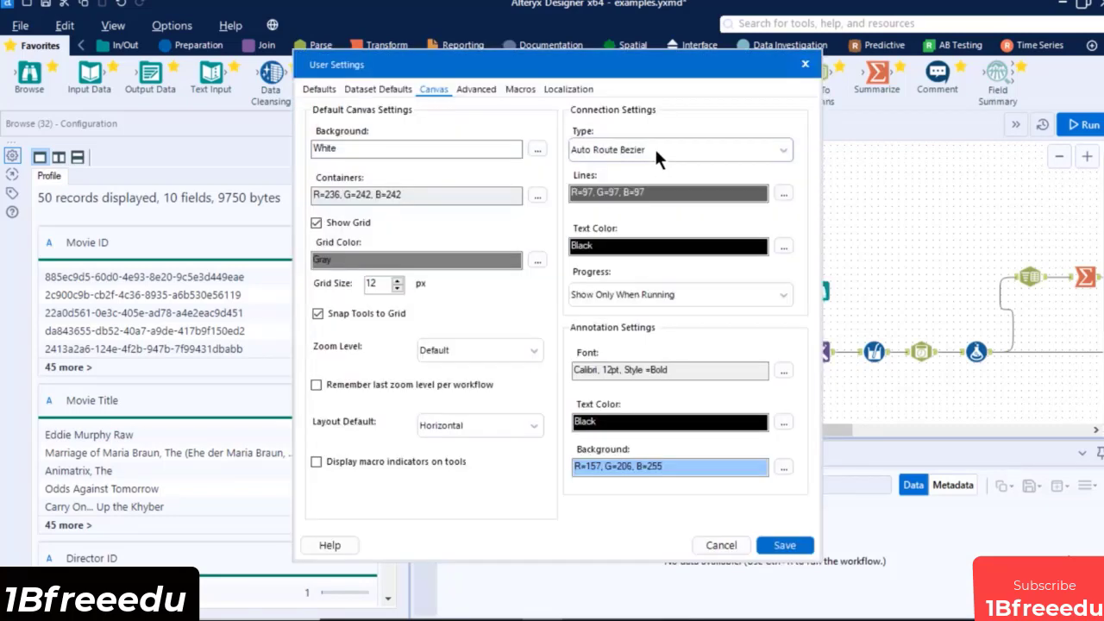
Step: Change the canvas connection type to Auto Route Perpendicular and save the user settings
left_click(654, 148)
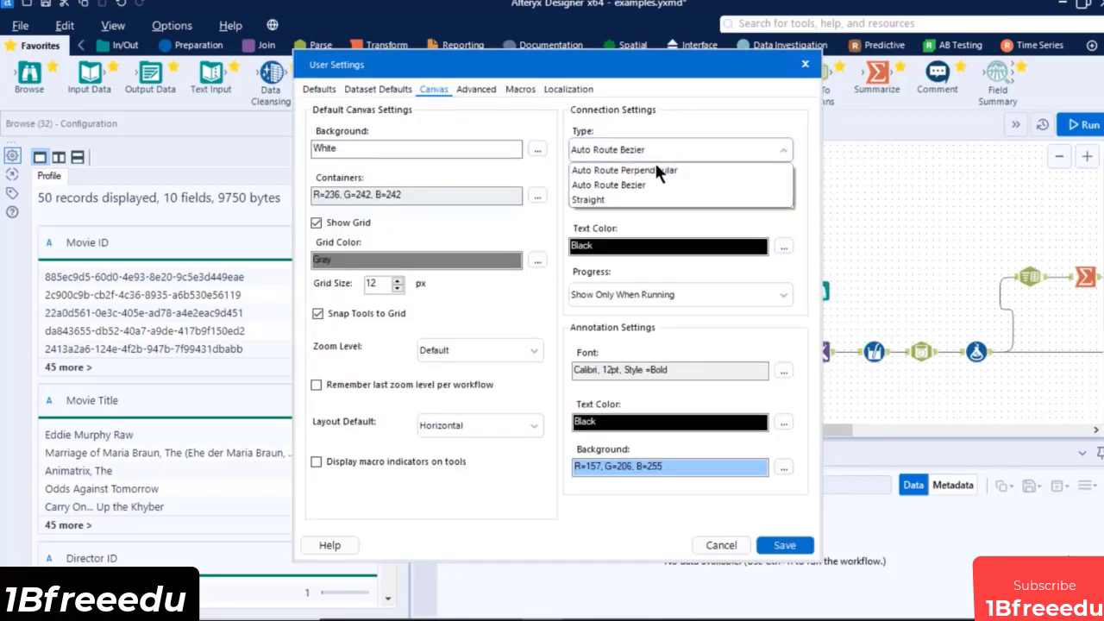
left_click(655, 170)
left_click(772, 547)
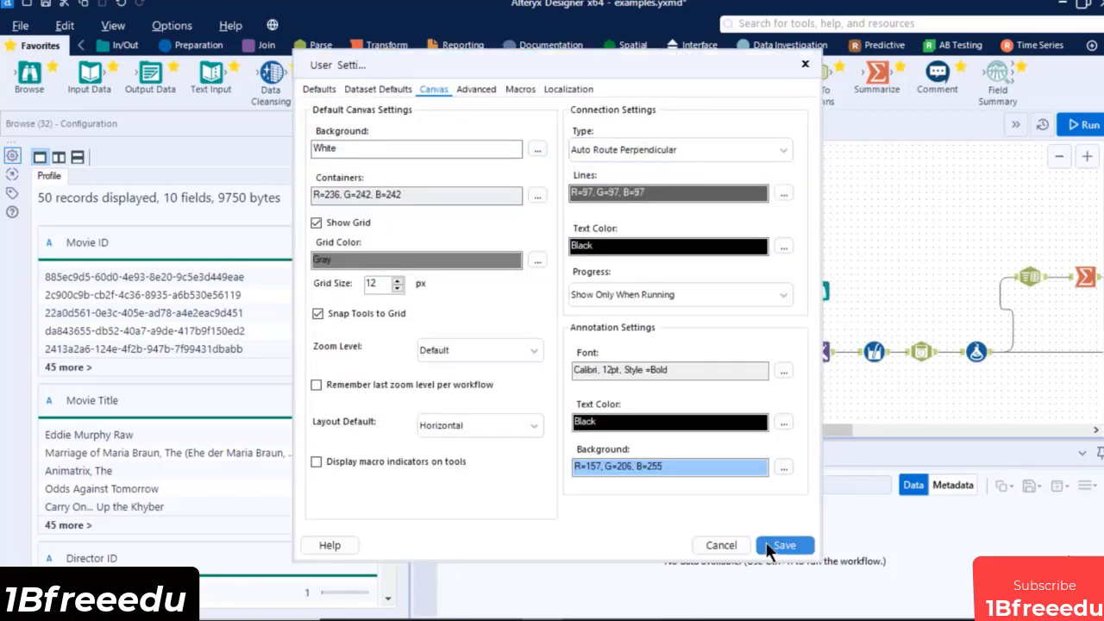
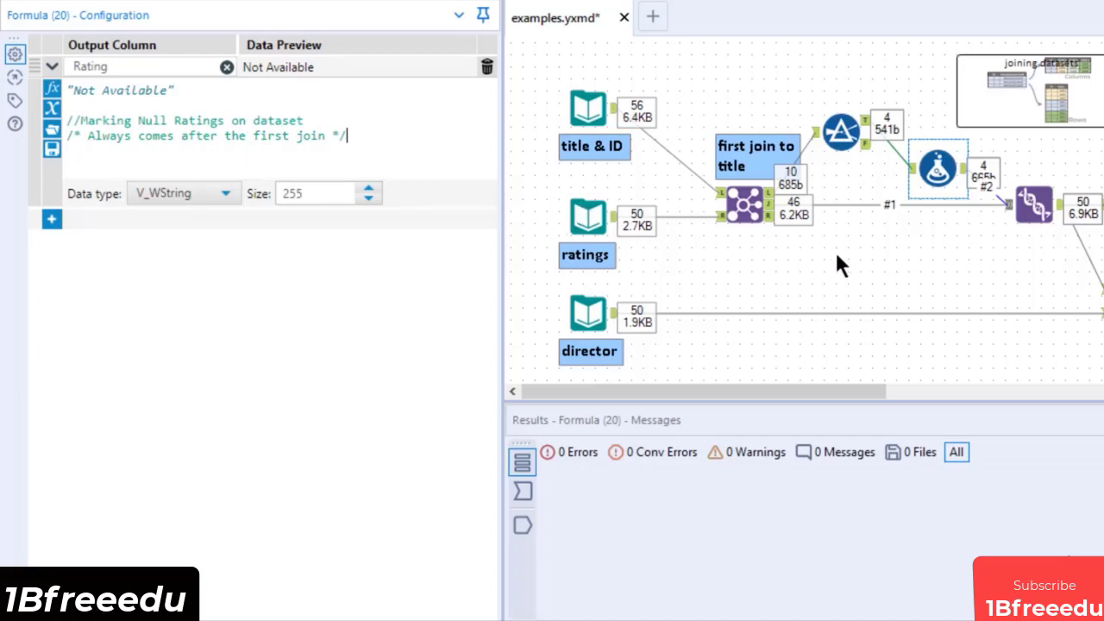
Step: Add the comment "//finding nulls" on a new line in the Filter tool's expression
left_click(825, 164)
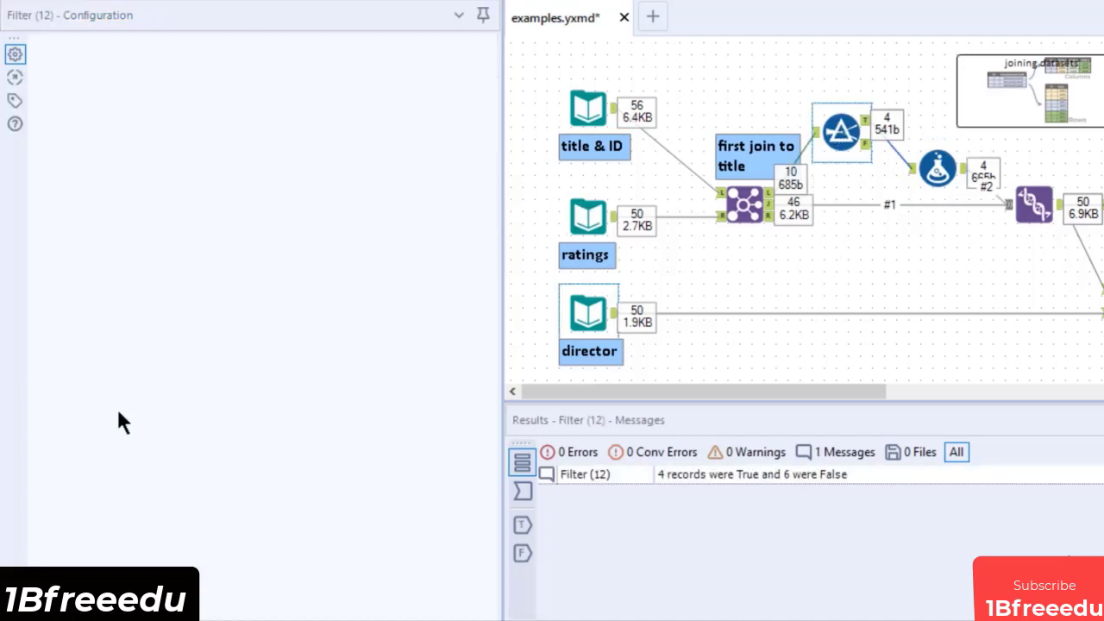
left_click(97, 160)
key("Return")
type("//finding nulls")
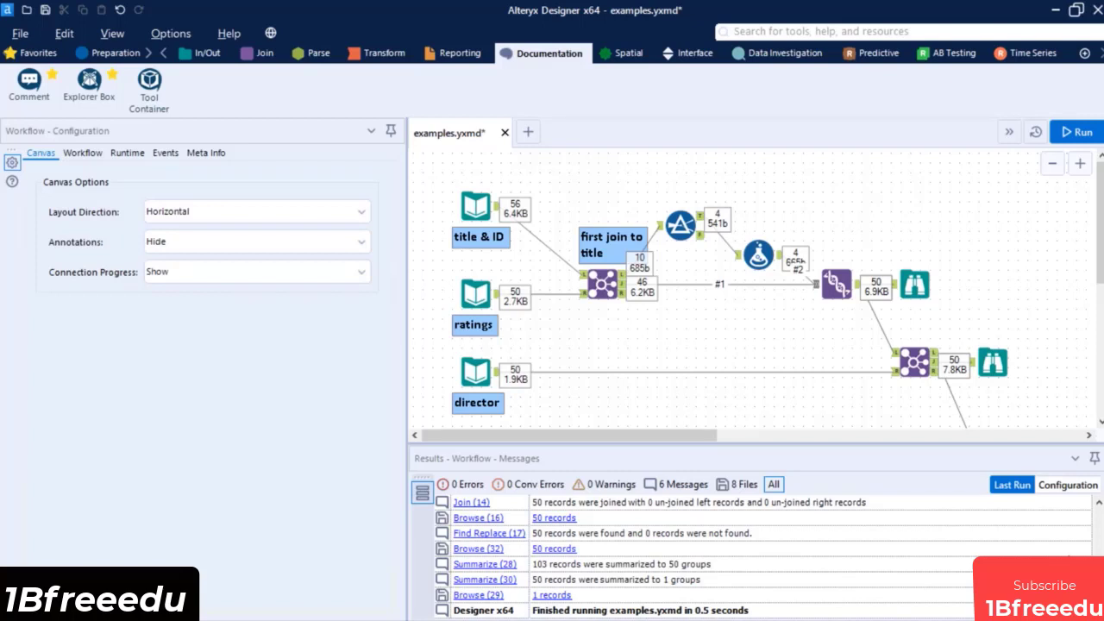
Step: Add a Tool Container to the canvas and place the input, join and find-replace tools inside it
mouse_move(148, 84)
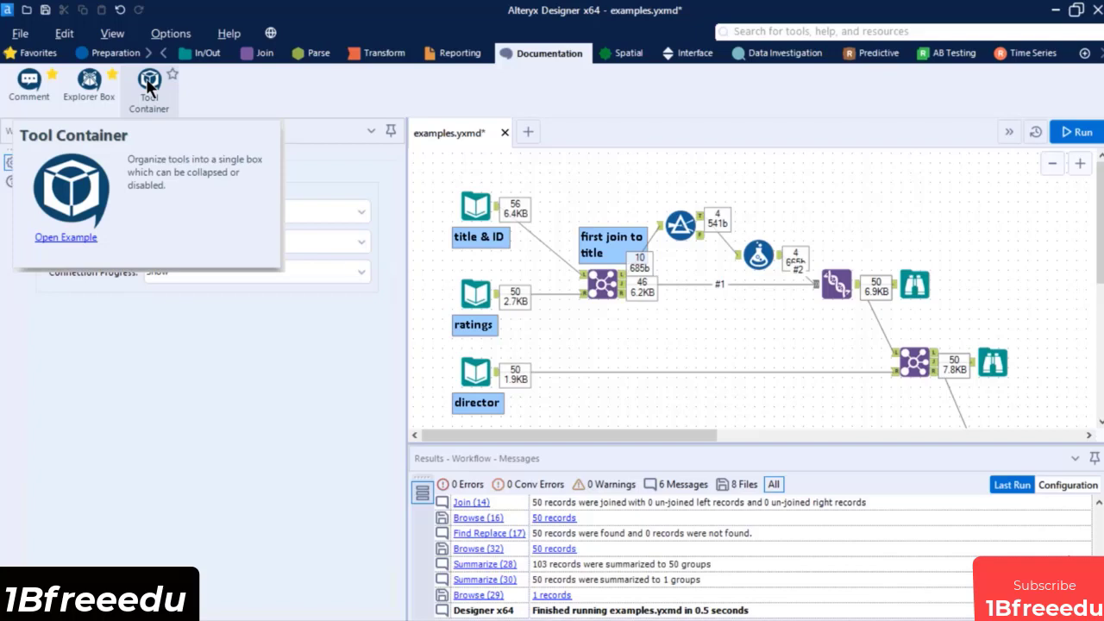
left_click_drag(149, 84, 560, 197)
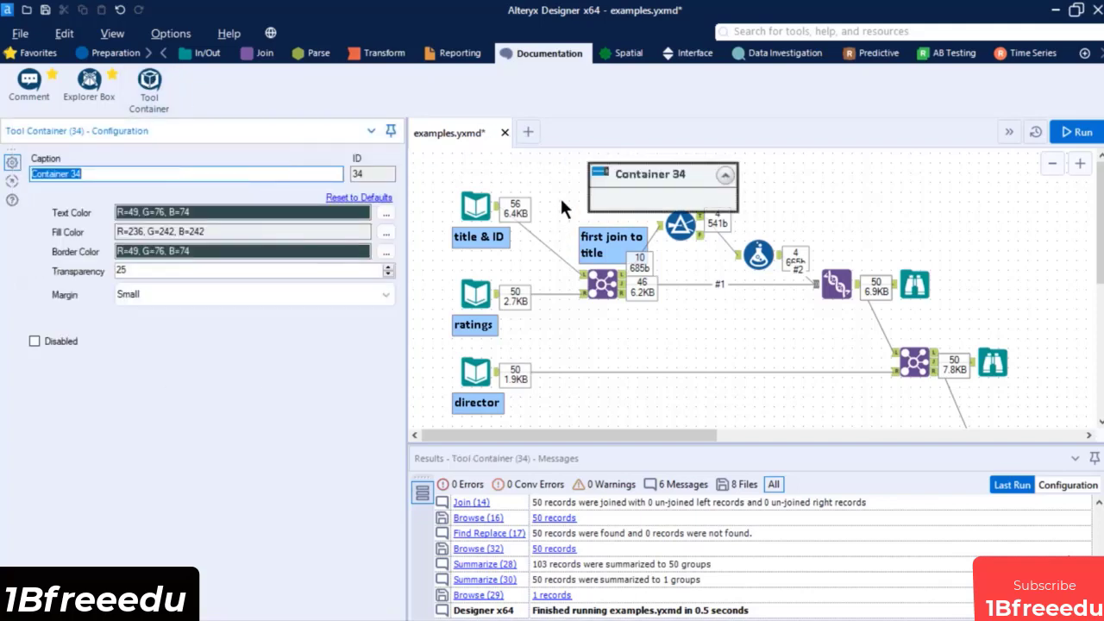
scroll(560, 196, "down", 2)
left_click_drag(834, 406, 550, 191)
left_click_drag(585, 159, 485, 167)
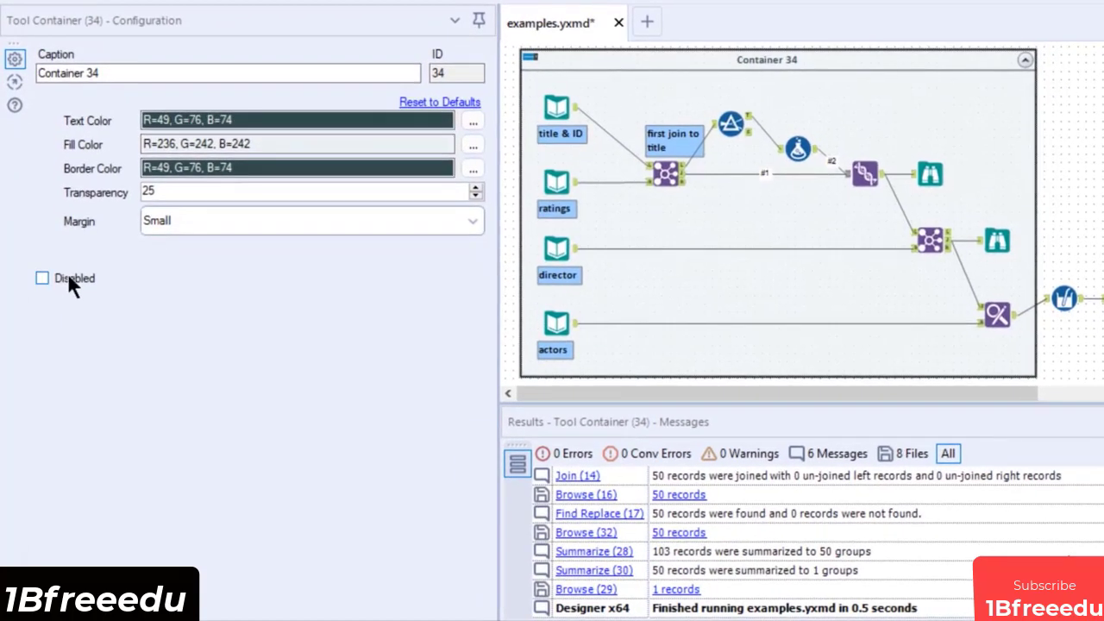
Step: Disable the tool container around the blending tools and enable it again
left_click(529, 61)
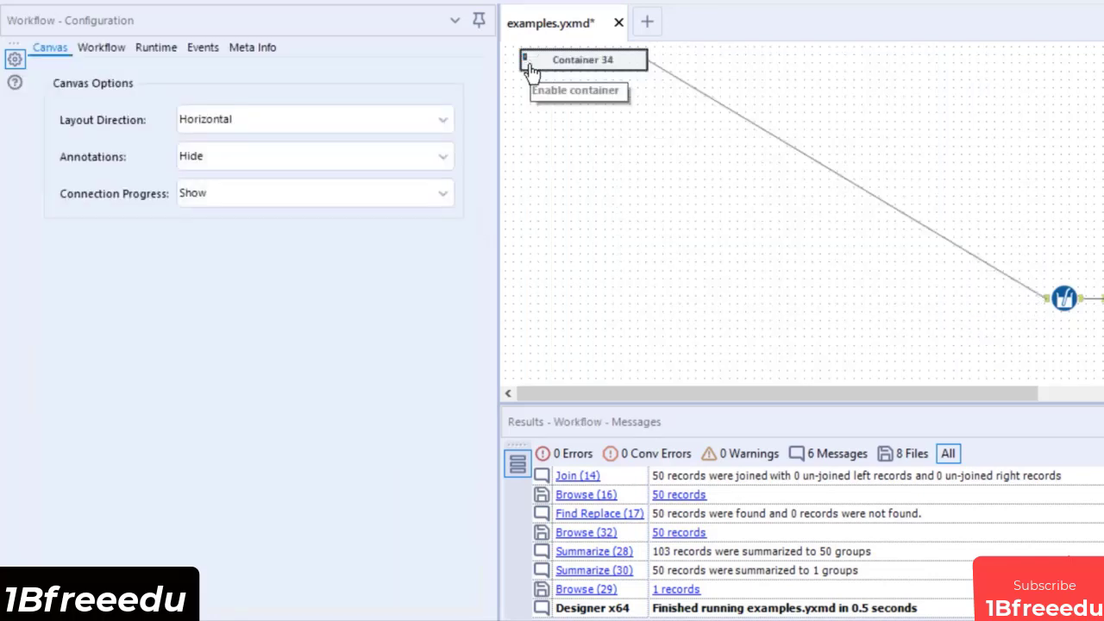
left_click(530, 71)
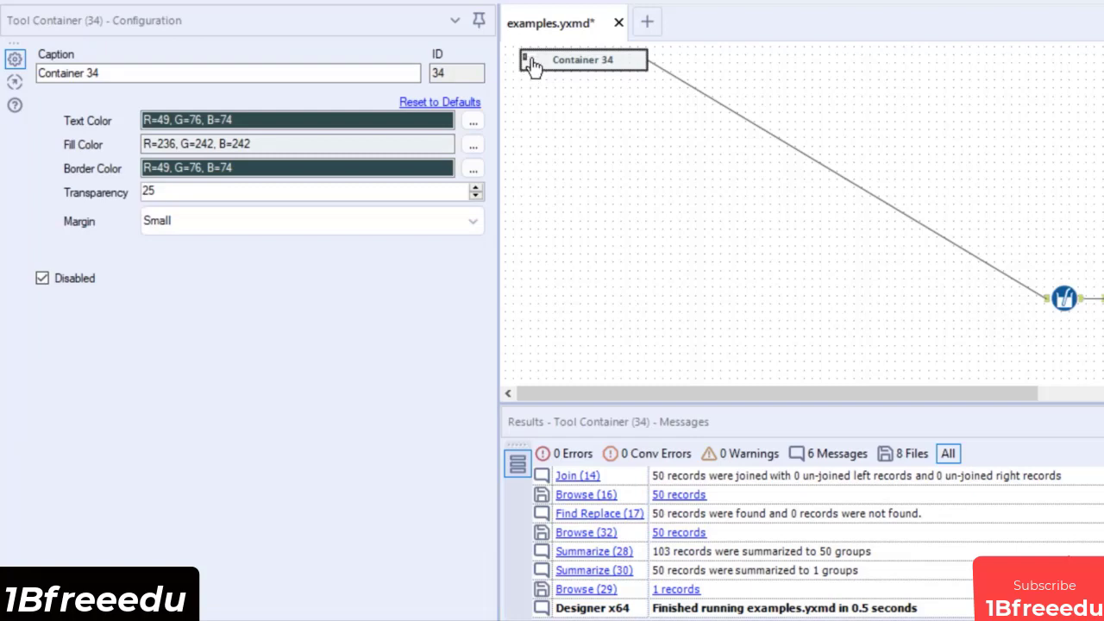
left_click(530, 60)
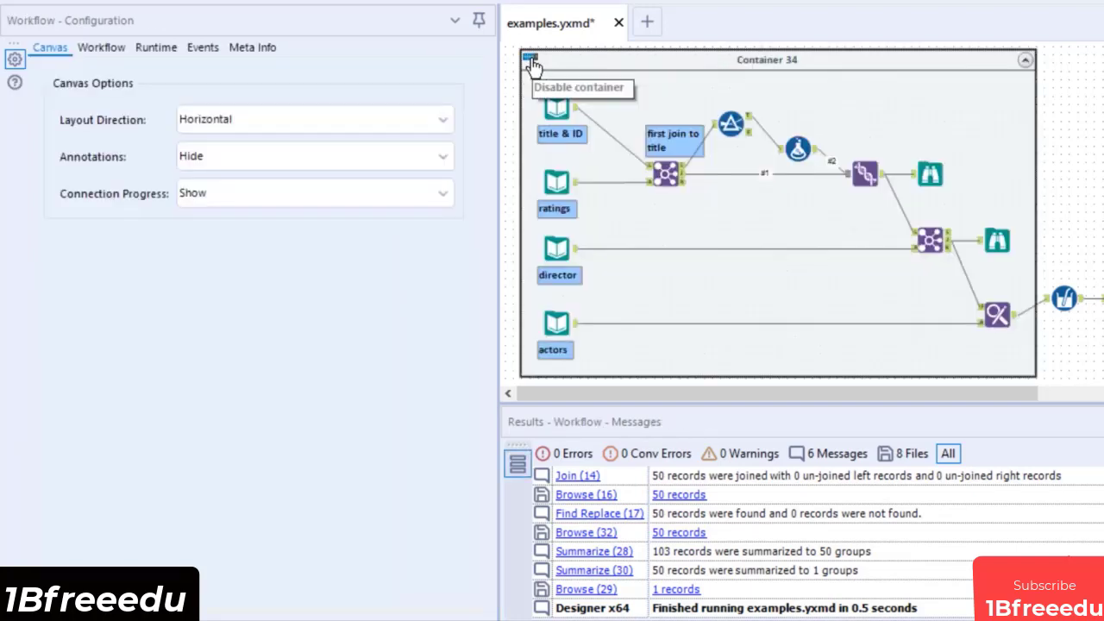
left_click(594, 58)
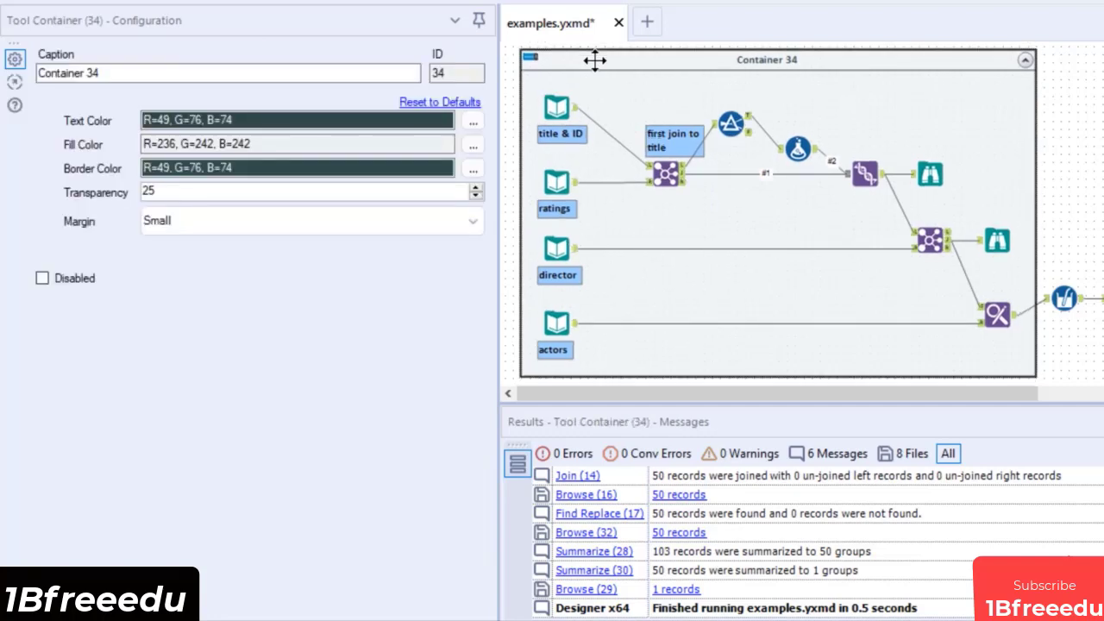
Step: Rename the tool container as "Blending Data"
double_click(798, 60)
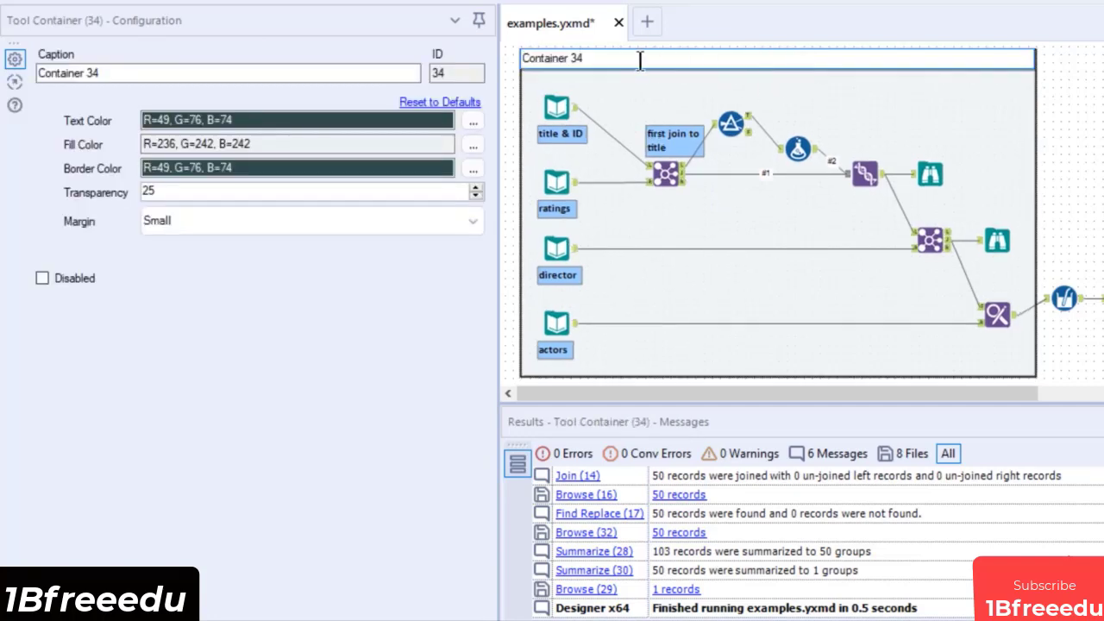
left_click_drag(583, 58, 532, 59)
type("Blending Data")
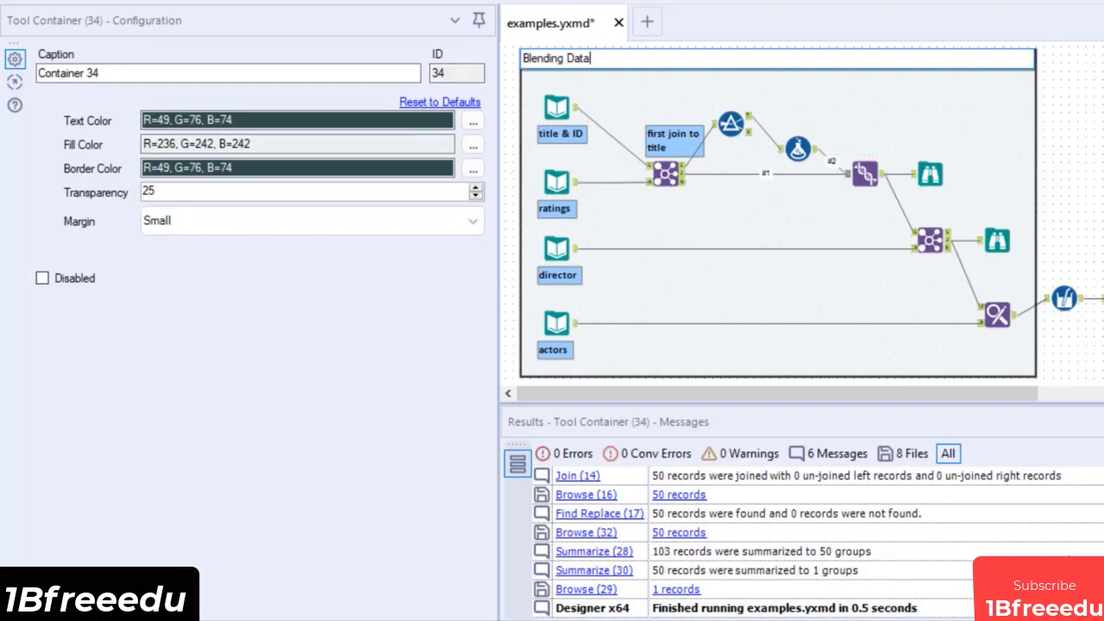
left_click(1072, 191)
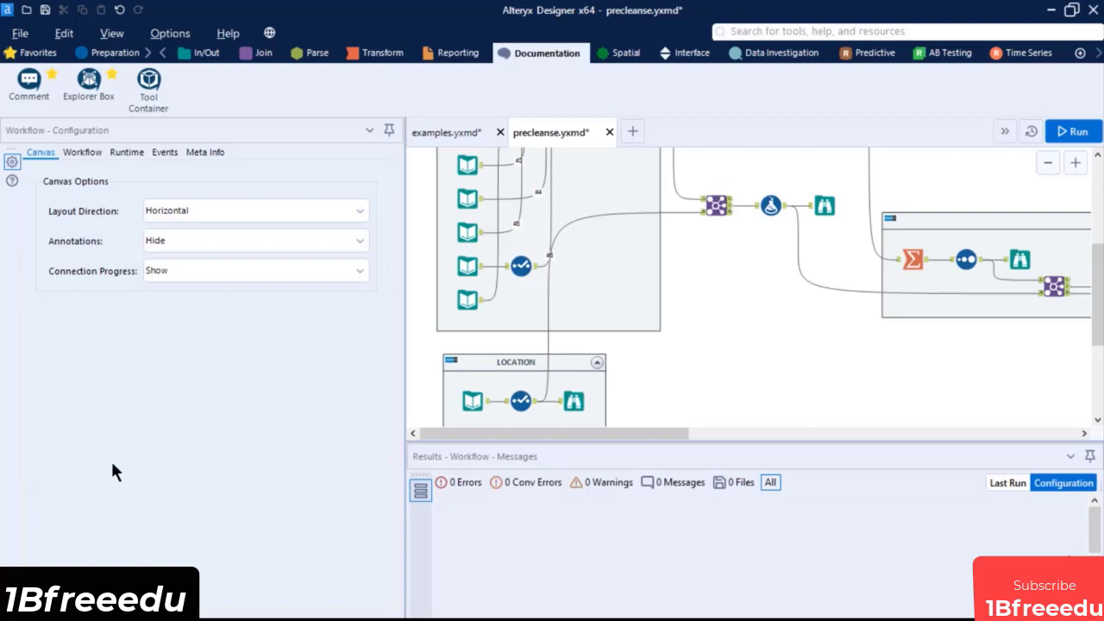
Step: In precleanse.yxmd, make the connection from the LOCATION container to the Join tool wireless
left_click(512, 359)
left_click(547, 344)
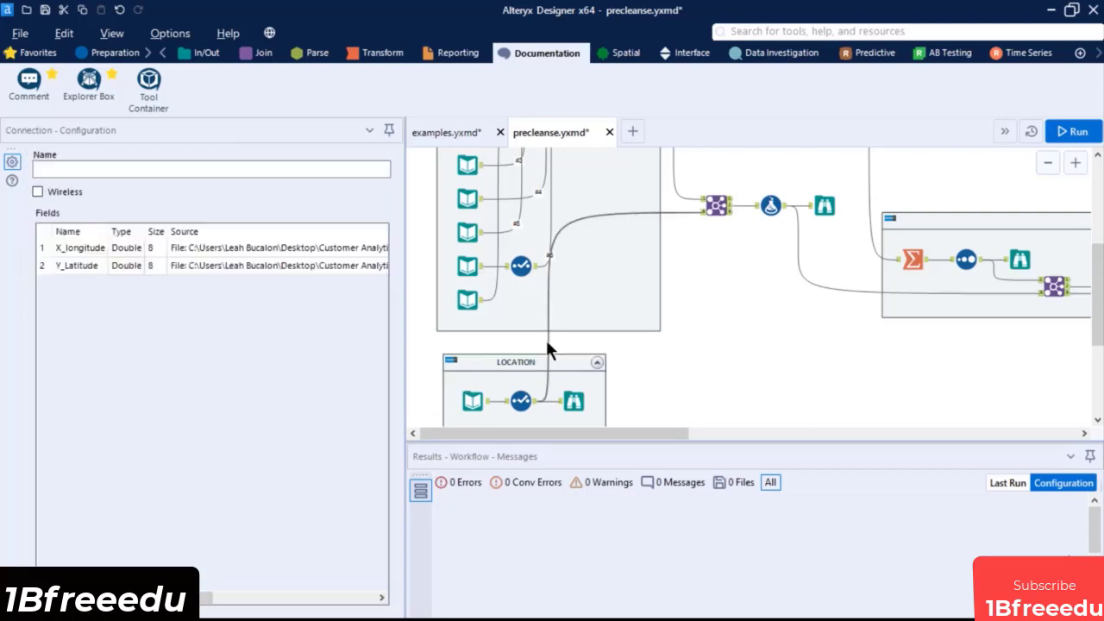
left_click(66, 190)
left_click(761, 344)
scroll(709, 226, "up", 5)
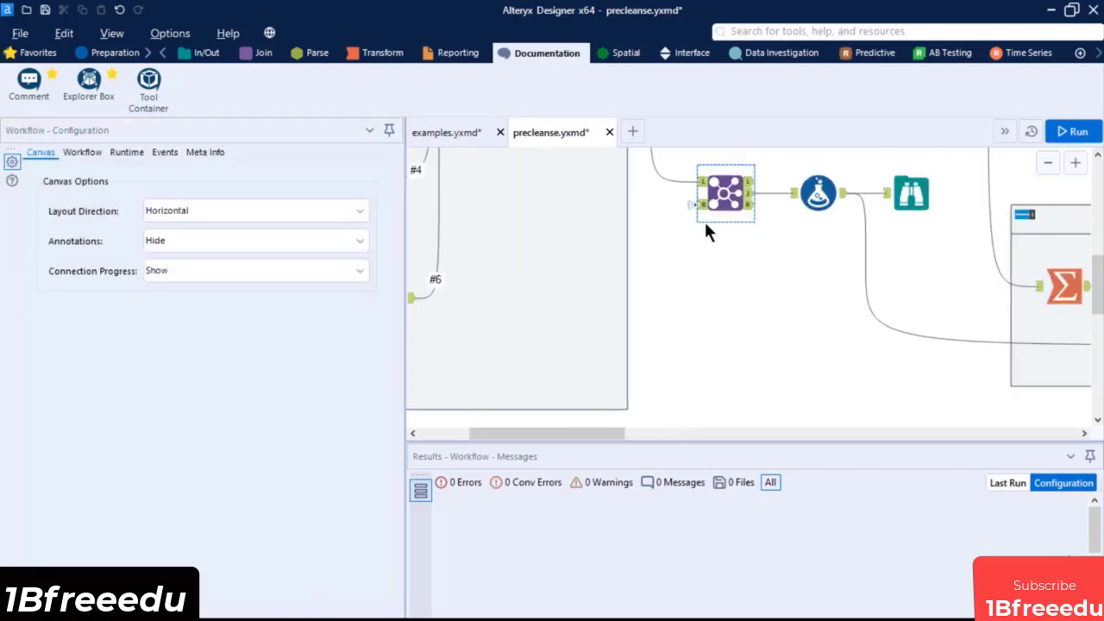
left_click(698, 260)
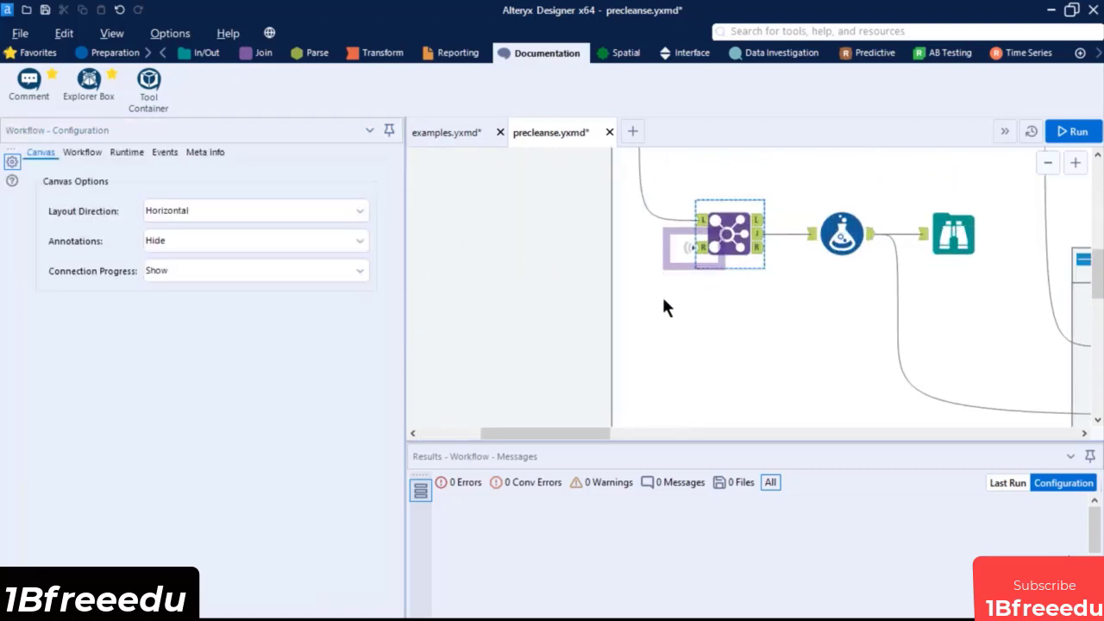
scroll(665, 304, "down", 5)
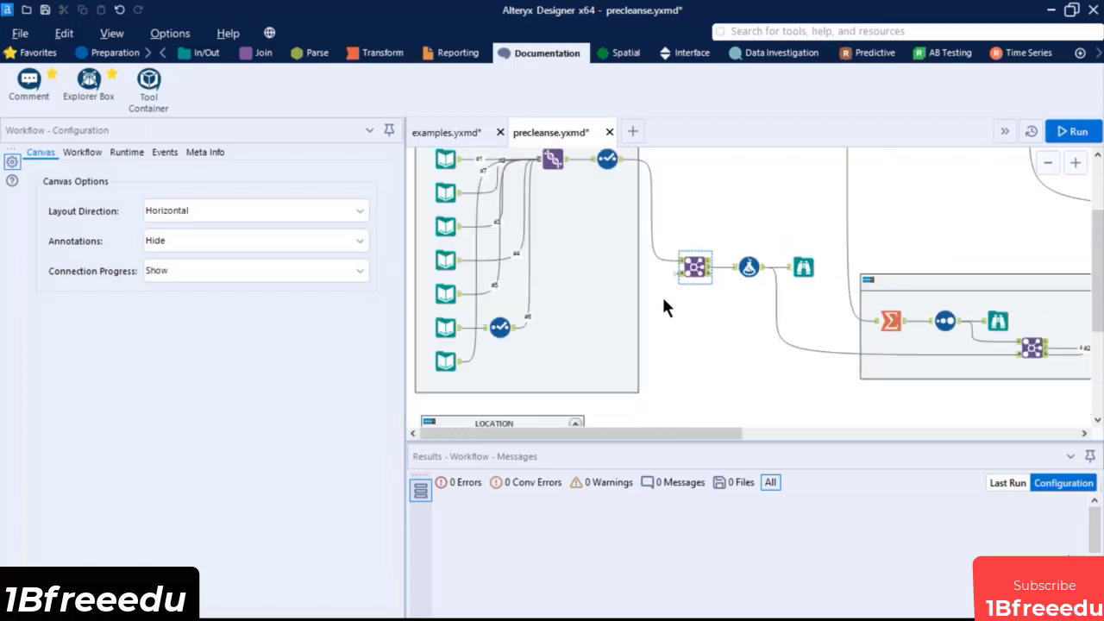
scroll(664, 304, "up", 1)
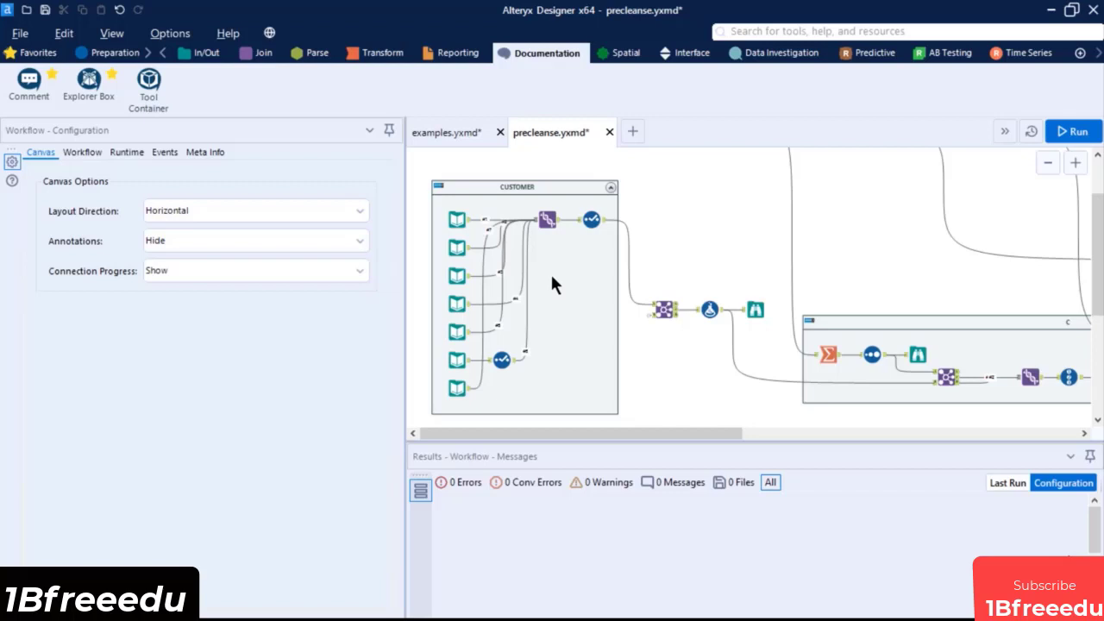
Step: Insert a Select tool after the first input in the CUSTOMER container and remove it again
left_click(475, 221)
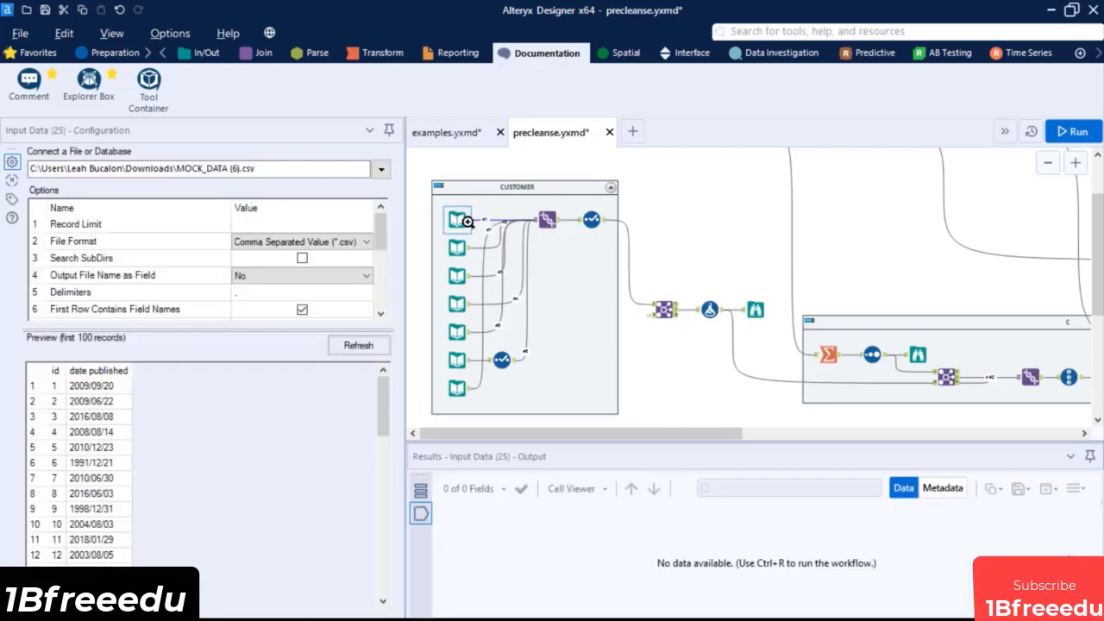
right_click(476, 219)
mouse_move(548, 474)
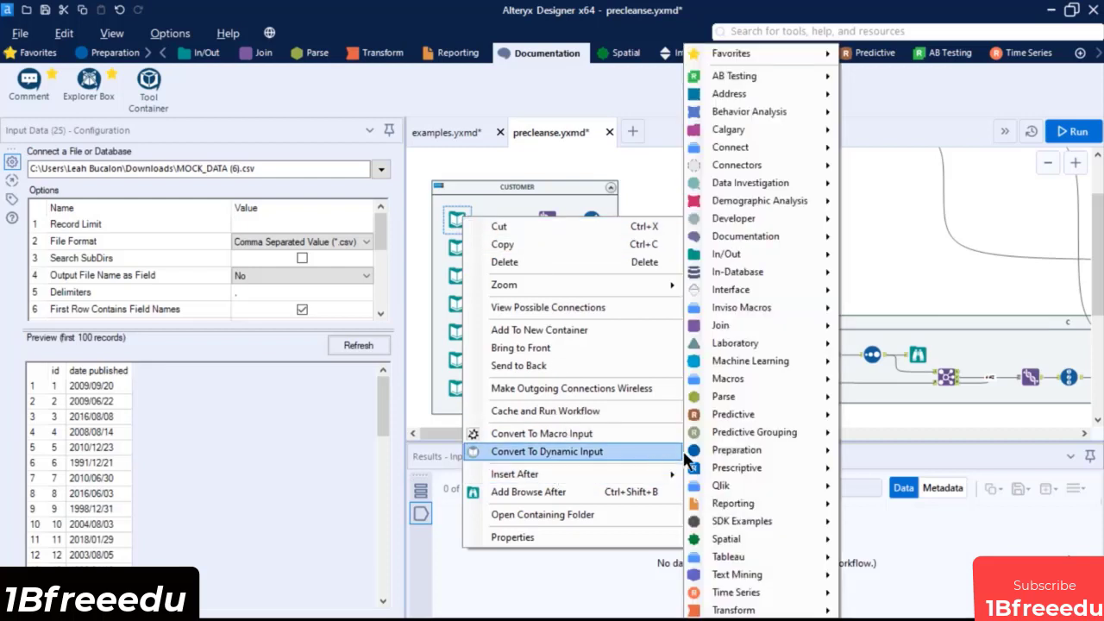
mouse_move(758, 454)
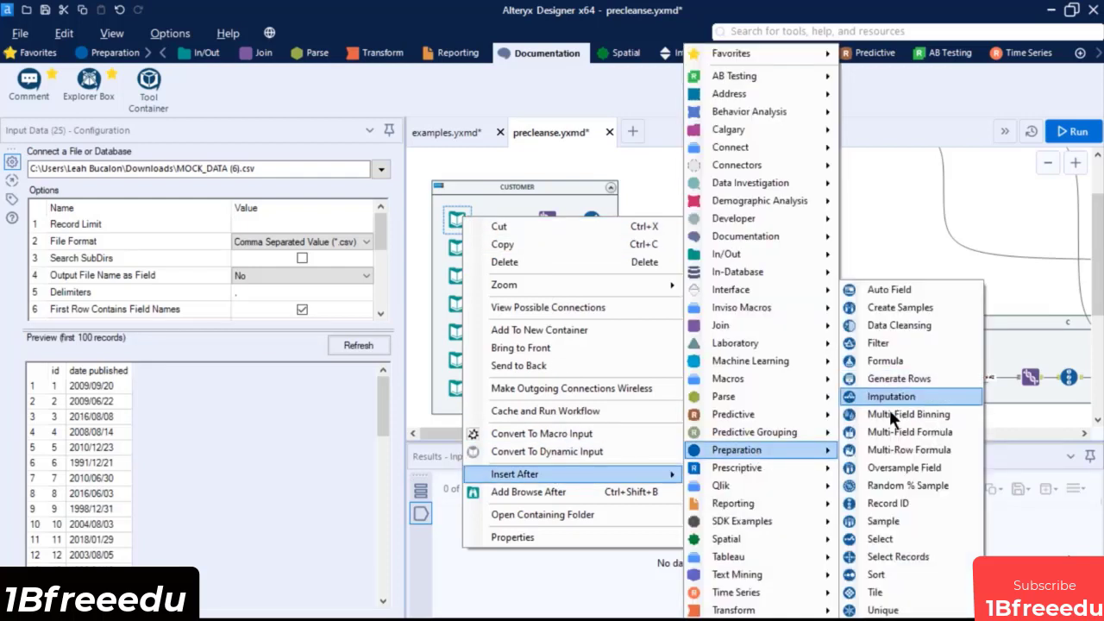
left_click(874, 534)
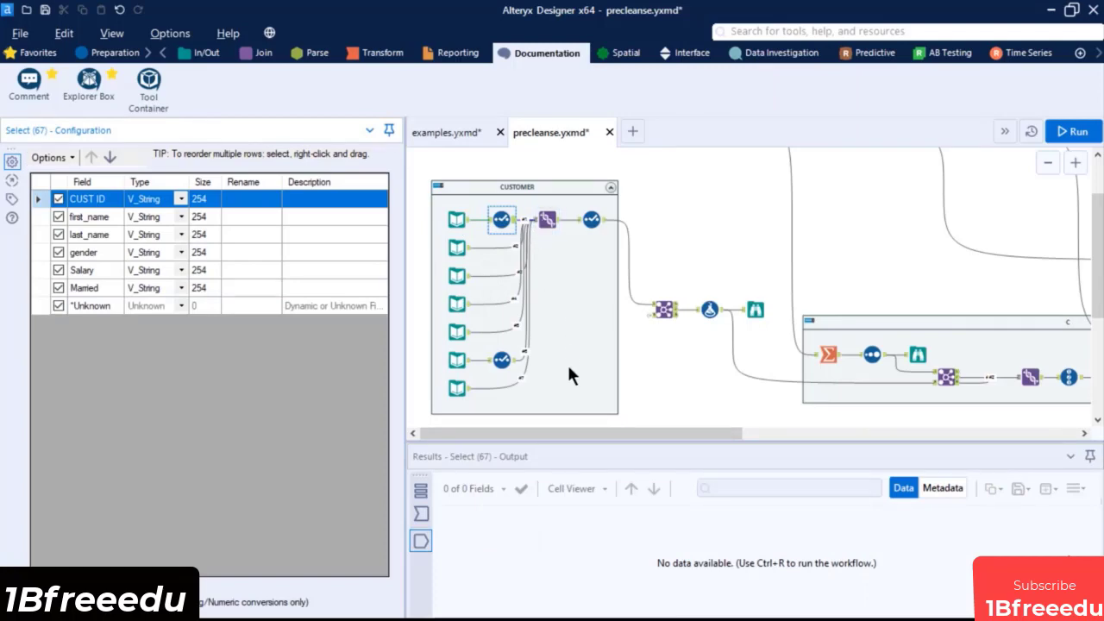
key("Delete")
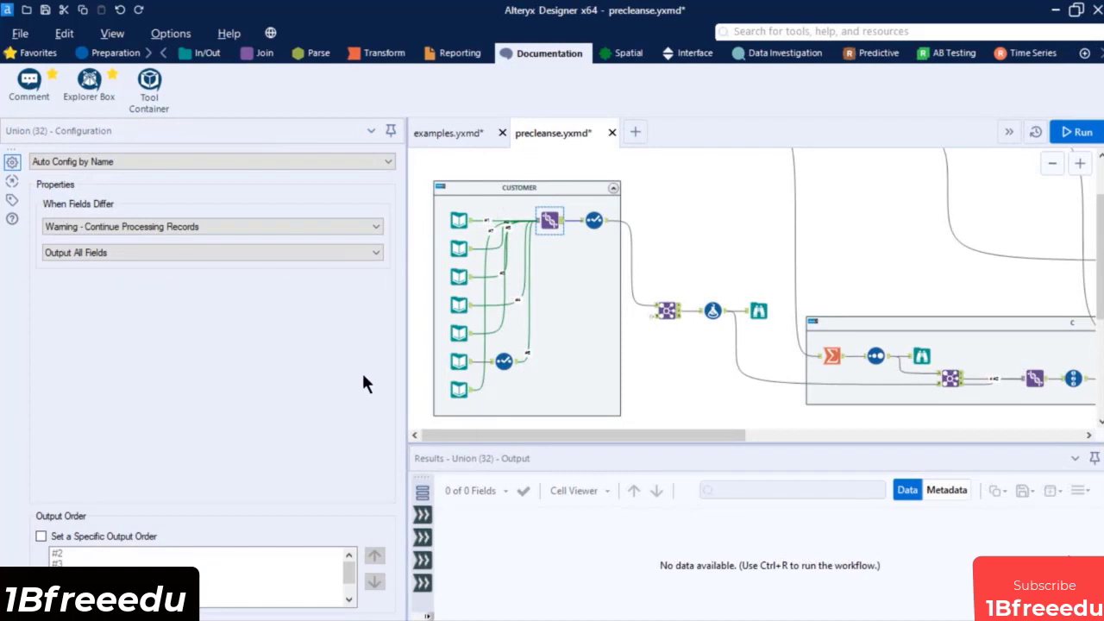
Step: Delete the Select tool between the sixth CUSTOMER input and the Union, connecting around it
left_click(505, 363)
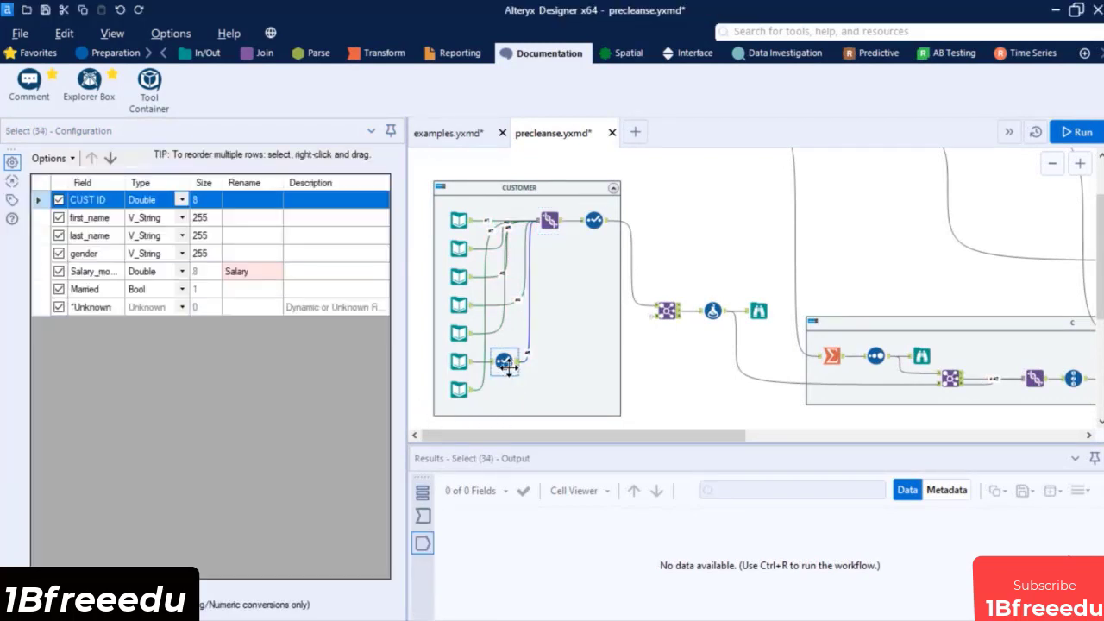
right_click(506, 366)
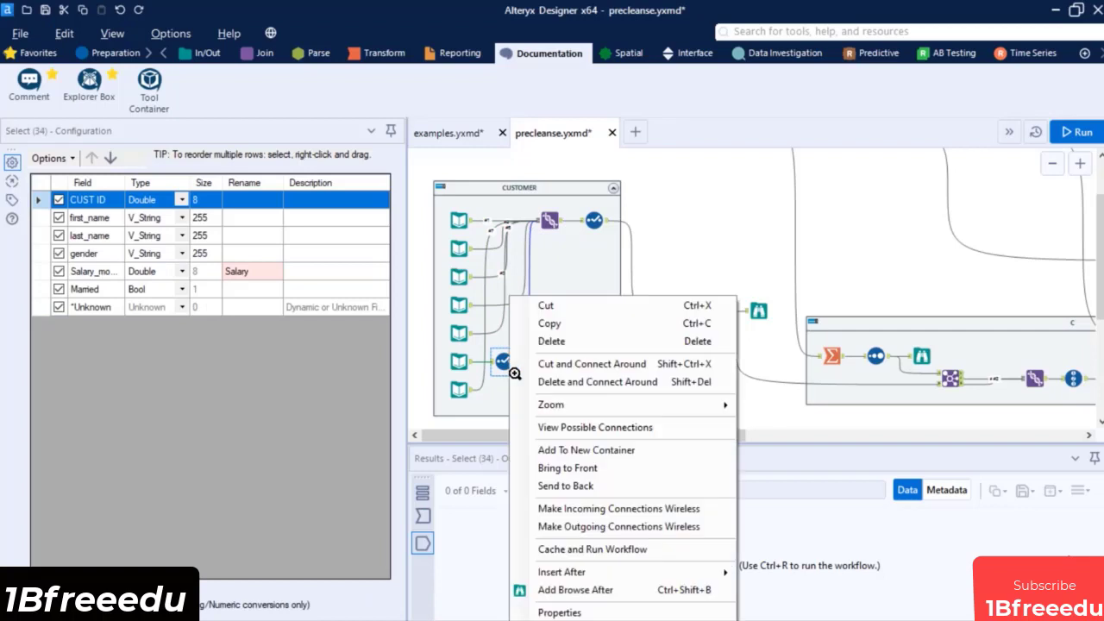
left_click(604, 381)
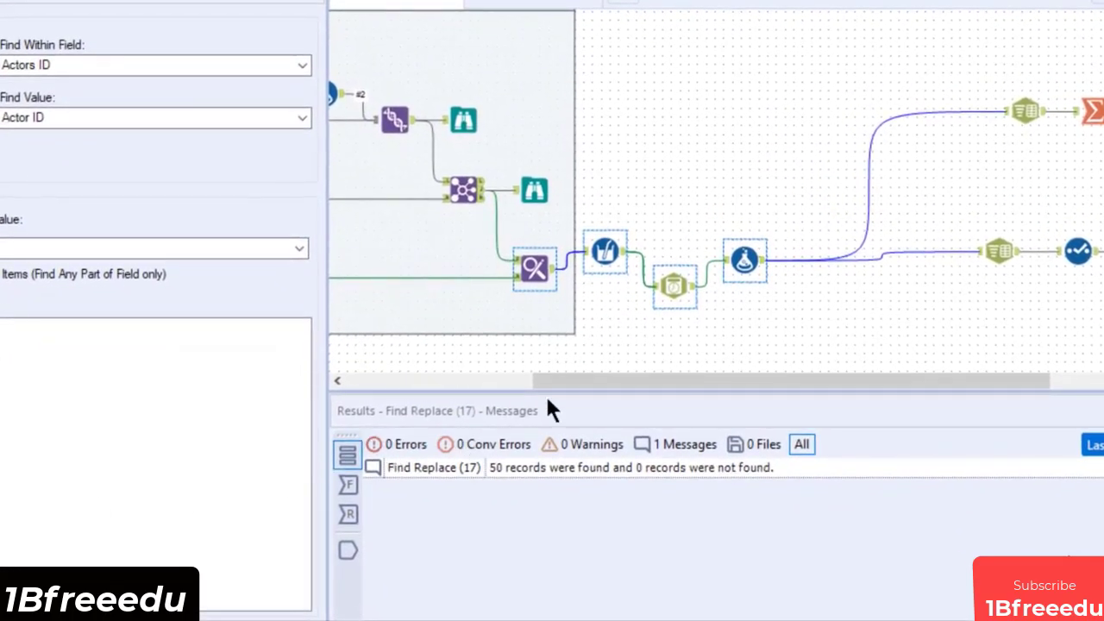
Step: Align the Find Replace, Data Cleansing, DateTime and Formula tools horizontally in the movie workflow
left_click_drag(795, 315, 527, 238)
right_click(529, 261)
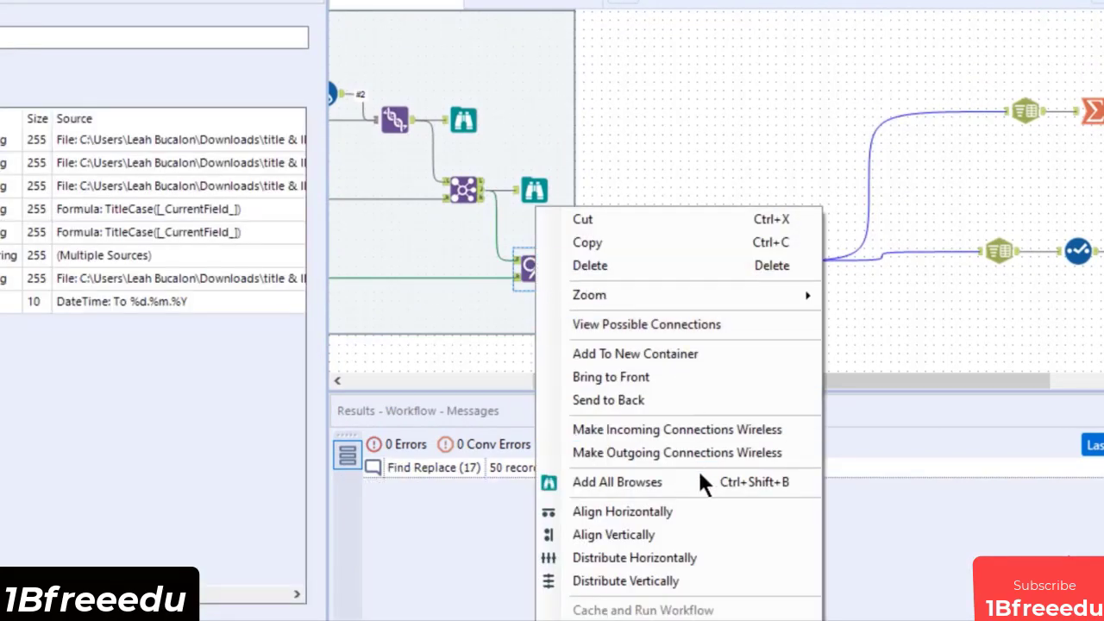
left_click(703, 535)
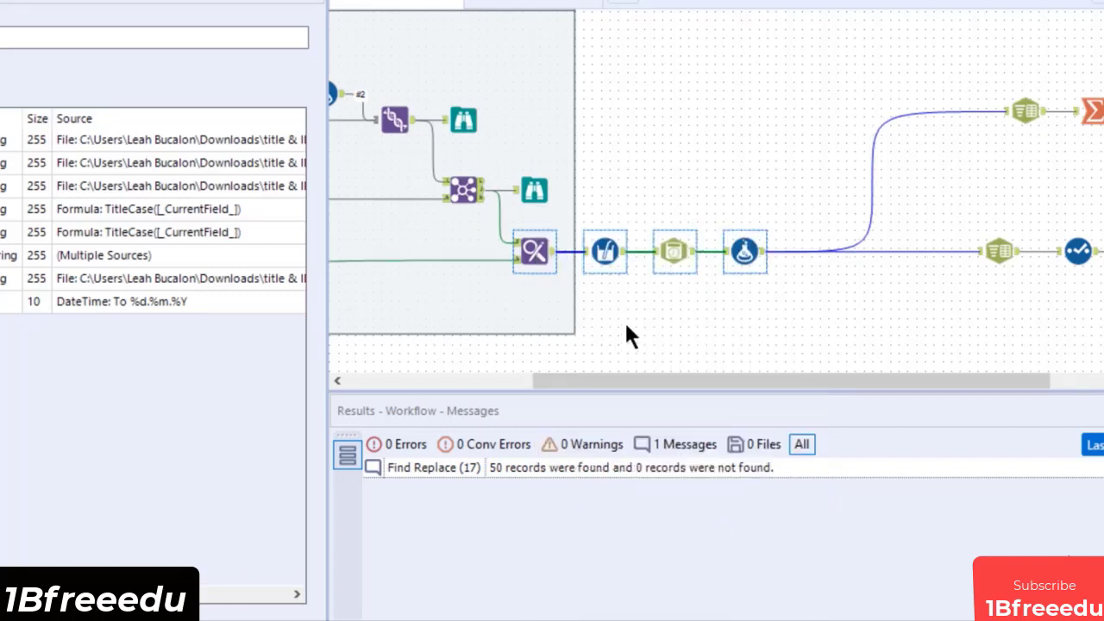
key("ctrl+shift+minus")
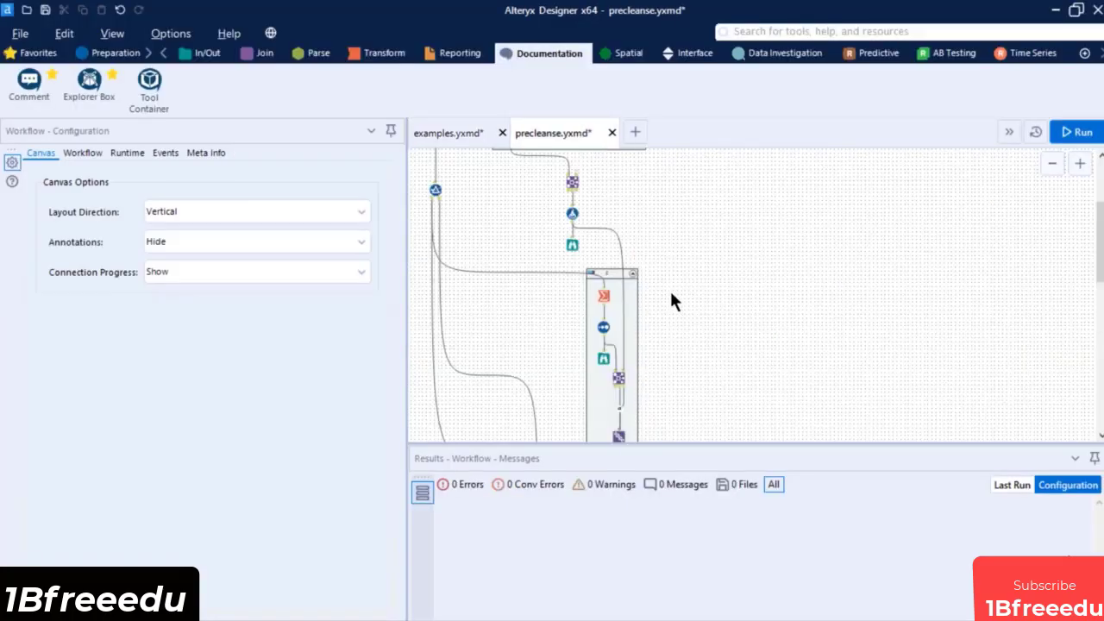
Step: Align the chain of tools from the Join down into the container vertically in precleanse.yxmd
key("ctrl+shift+plus")
left_click_drag(697, 417, 572, 176)
key("ctrl+shift+plus")
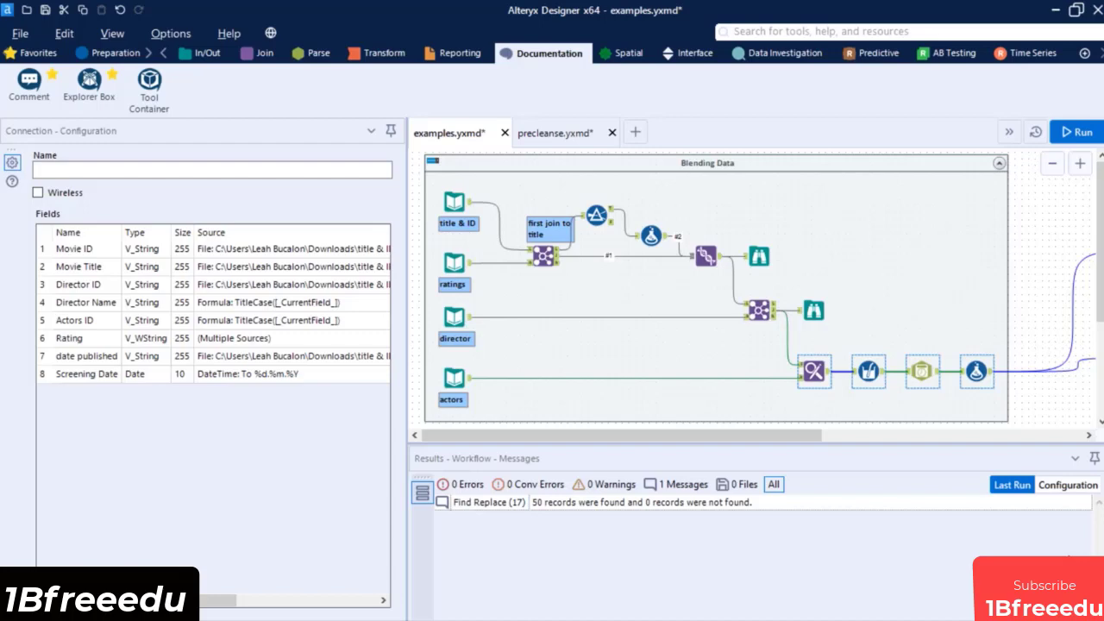
Step: Deselect the tools in examples.yxmd and cycle between the open examples.yxmd and precleanse.yxmd workflows
left_click(413, 418)
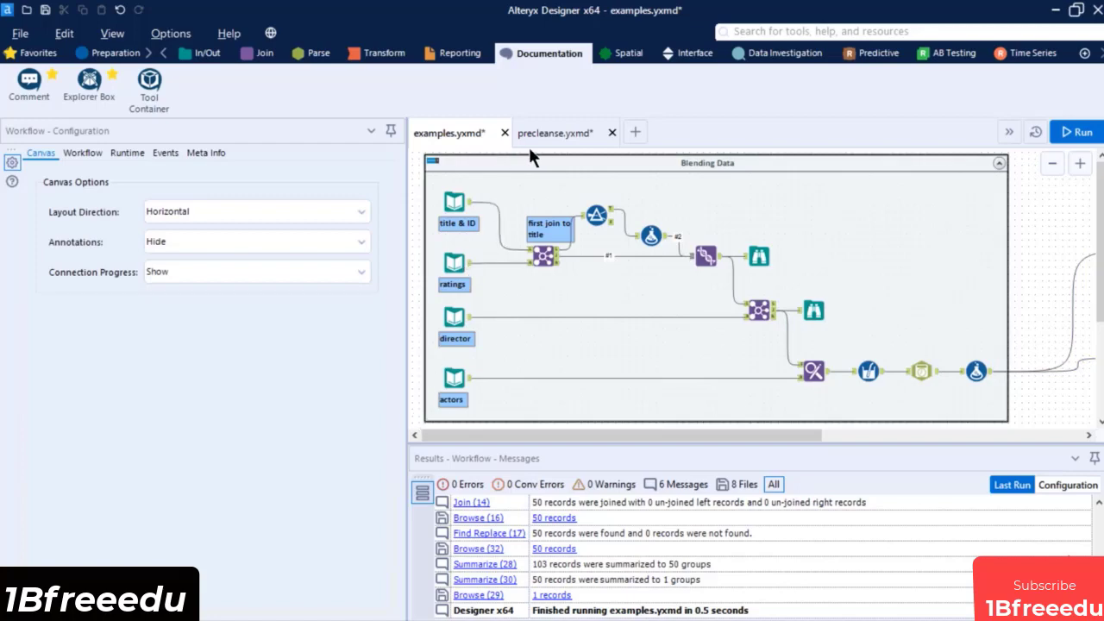
key("ctrl+Tab")
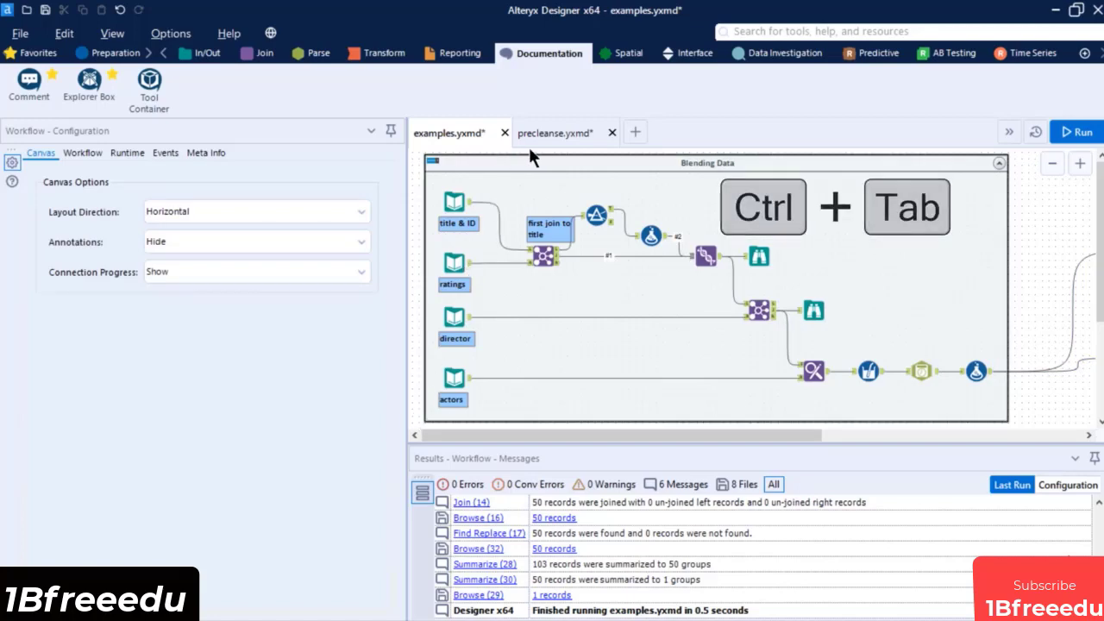
key("ctrl+Tab")
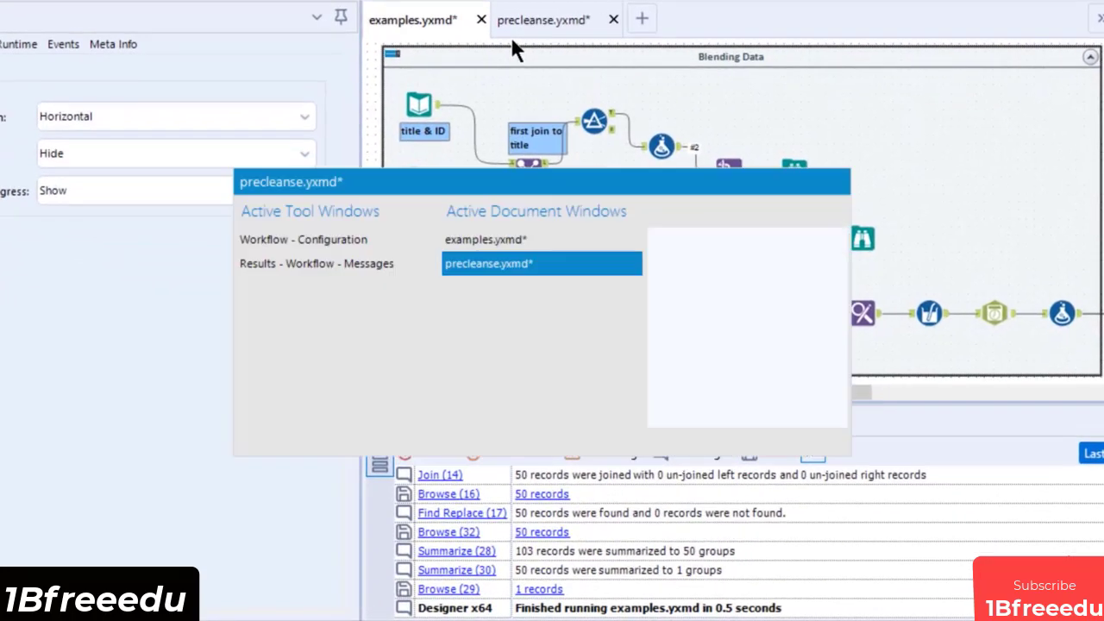
key("ctrl+Tab")
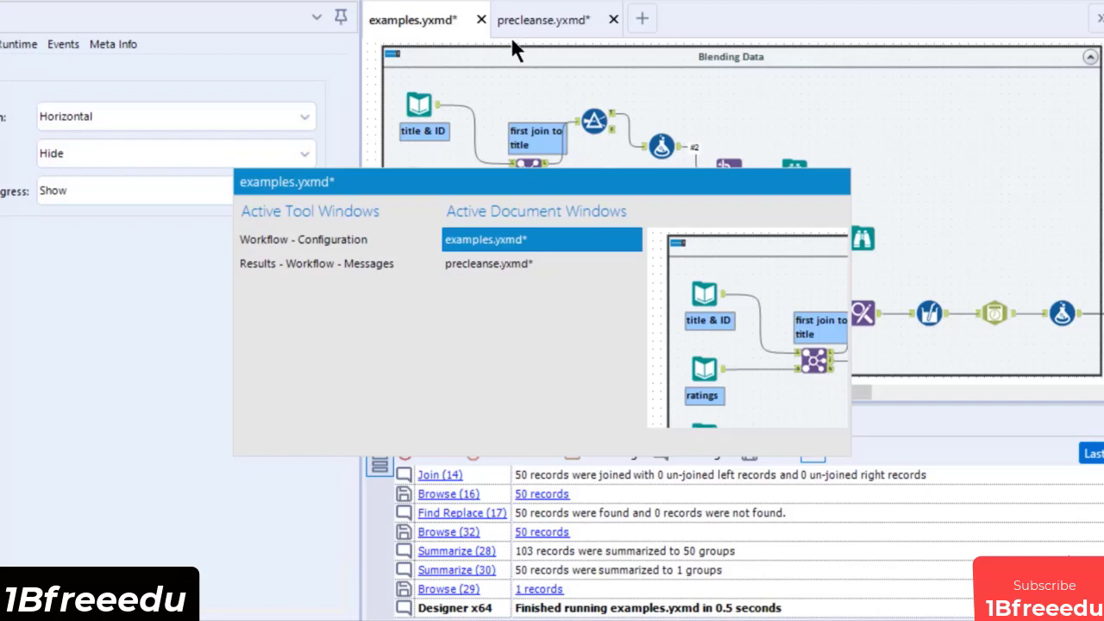
key("ctrl+Tab")
key("ctrl+Tab")
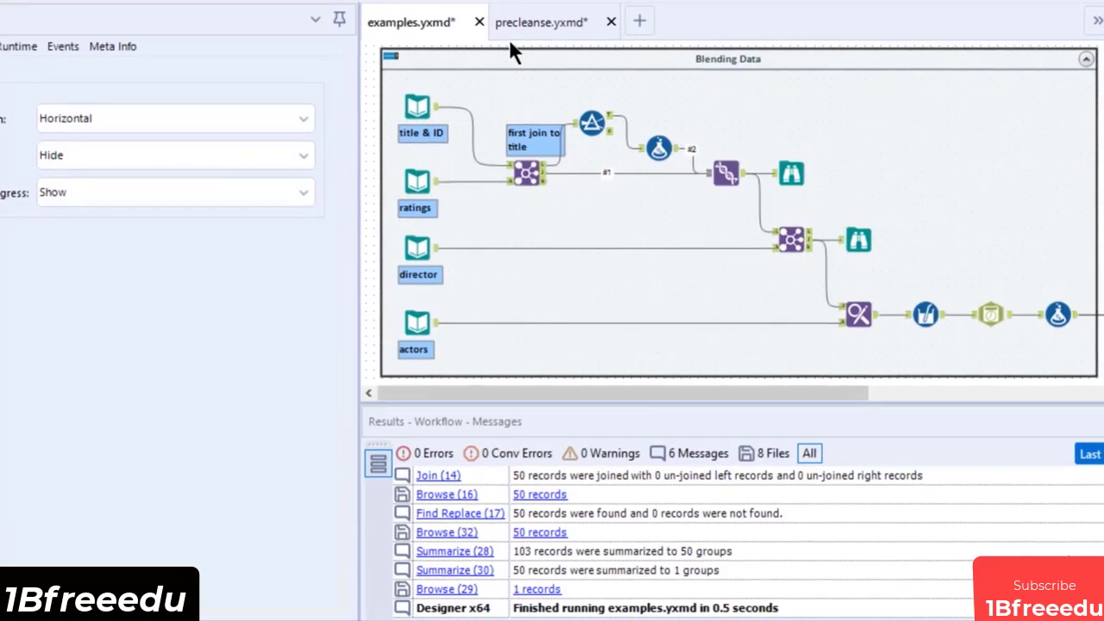
Step: Save the open workflows
key("ctrl+shift+s")
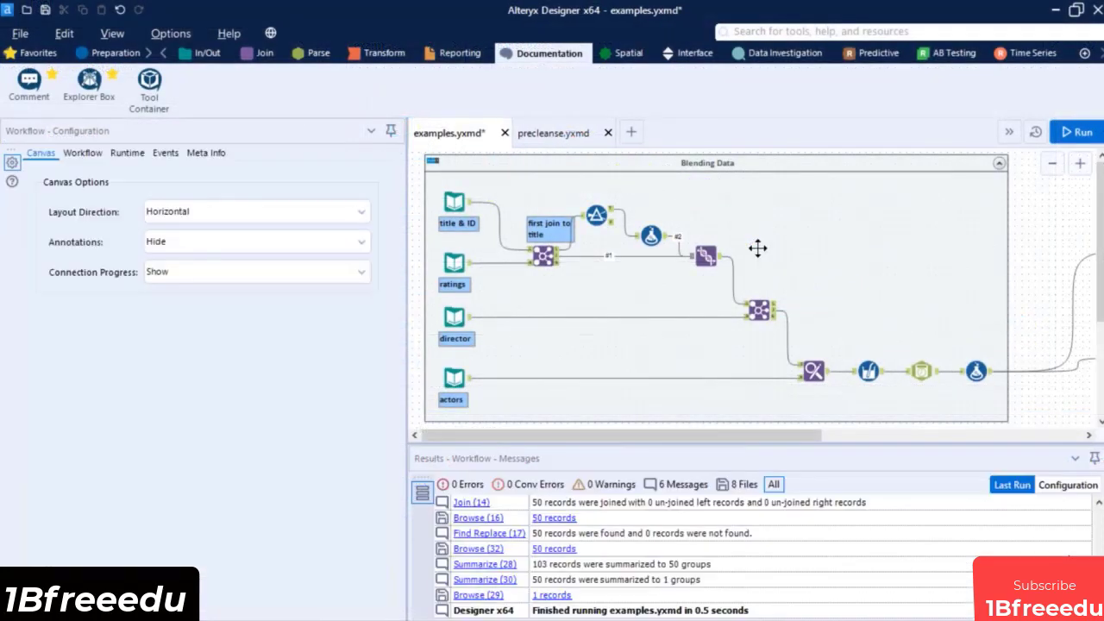
Step: Undo the last change in examples.yxmd and redo it
key("ctrl+z")
key("ctrl+y")
Step: Copy and paste the Data Cleansing, DateTime and Formula tools in the Blending Data container, and delete the pasted copies
left_click_drag(993, 403, 867, 362)
key("ctrl+c")
key("ctrl+v")
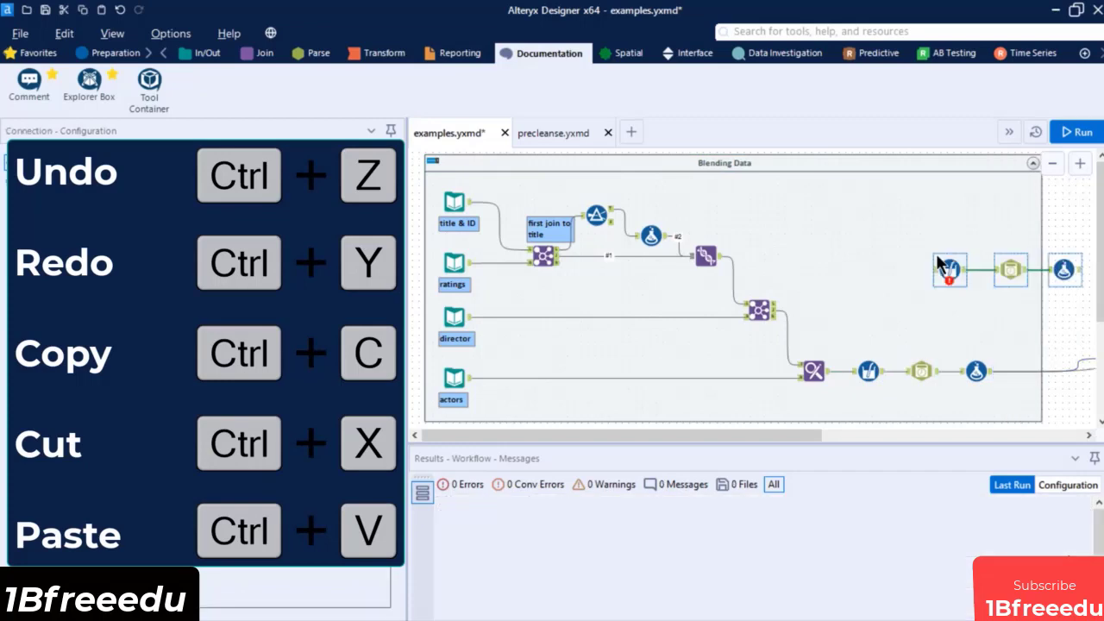
key("ctrl+v")
left_click_drag(814, 194, 1066, 274)
key("Delete")
Step: Run the examples.yxmd workflow
key("ctrl+r")
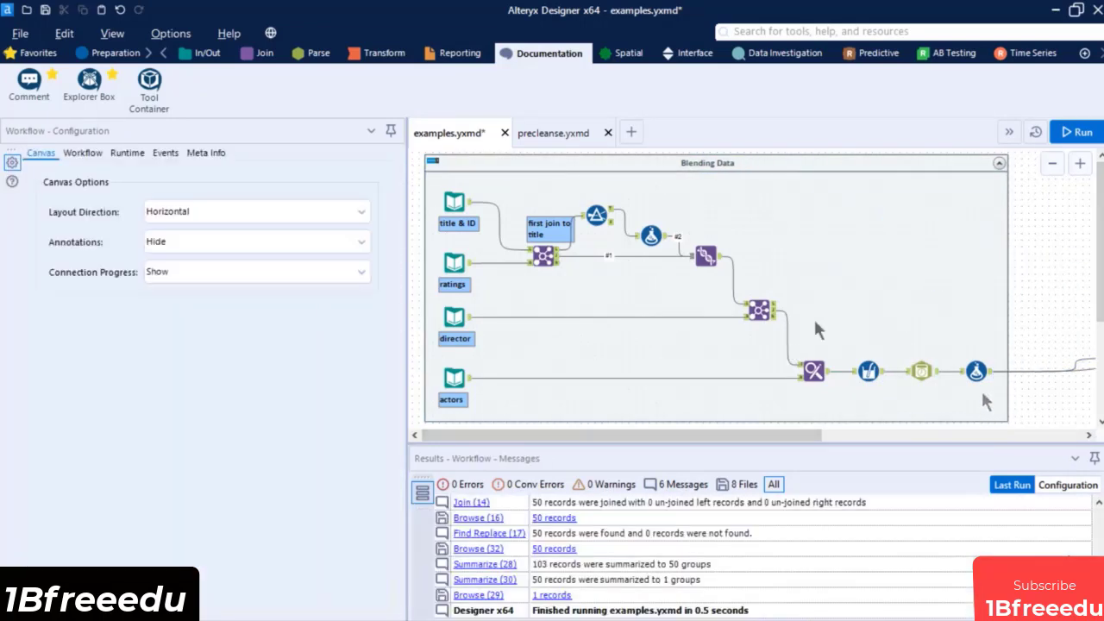
Step: Find "group" in the workflow, open the configuration of the matching Summarize tool and hide the Find window
key("ctrl+f")
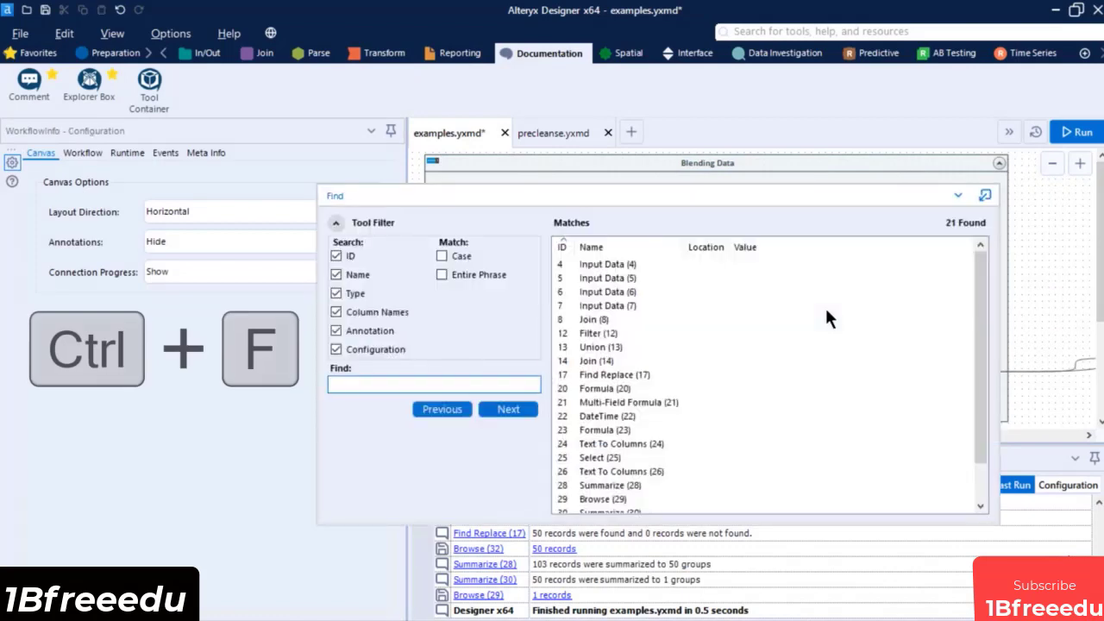
type("grou")
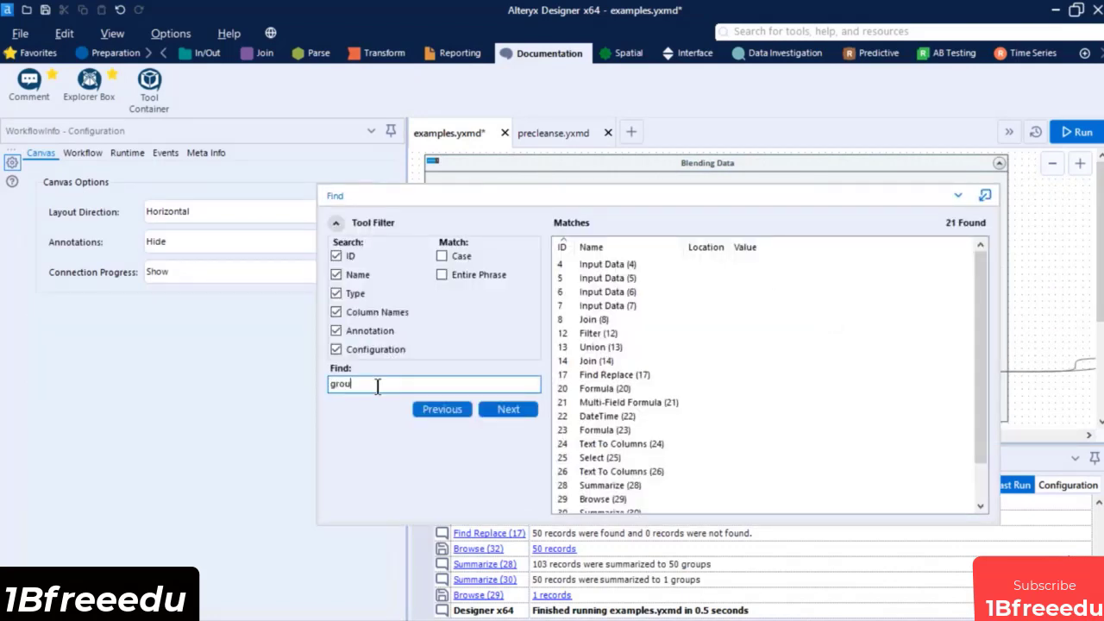
type("p")
left_click(681, 263)
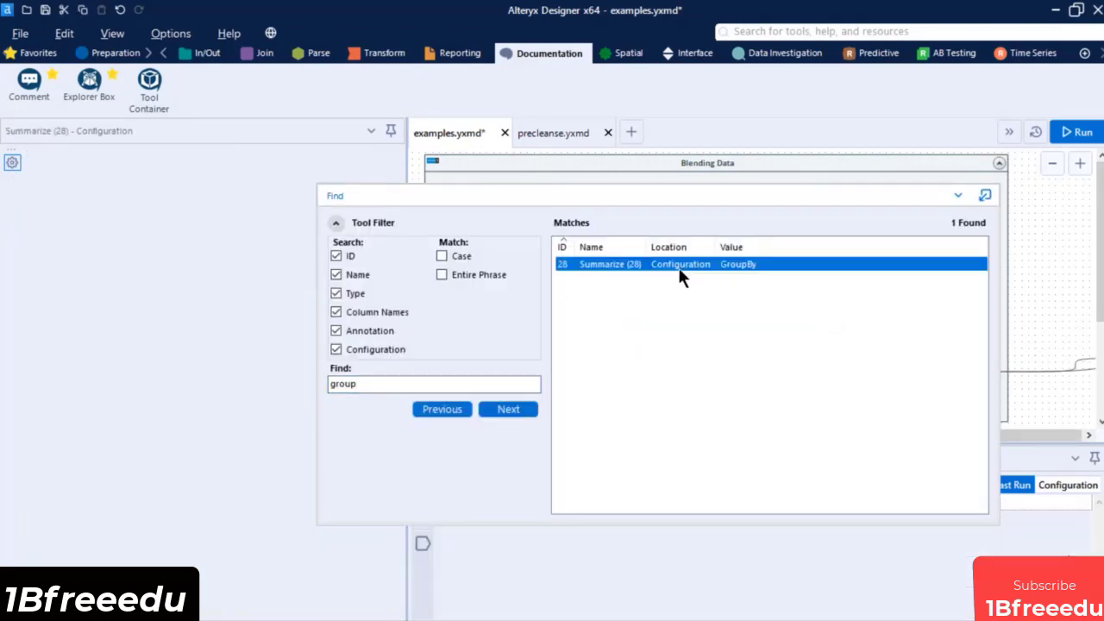
left_click(957, 195)
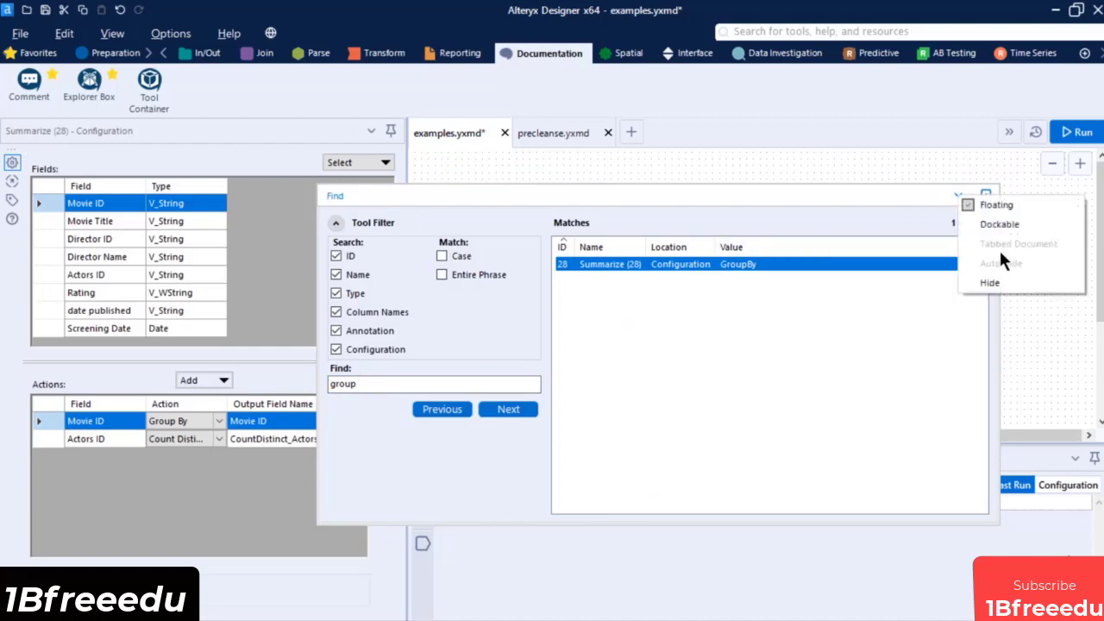
left_click(992, 283)
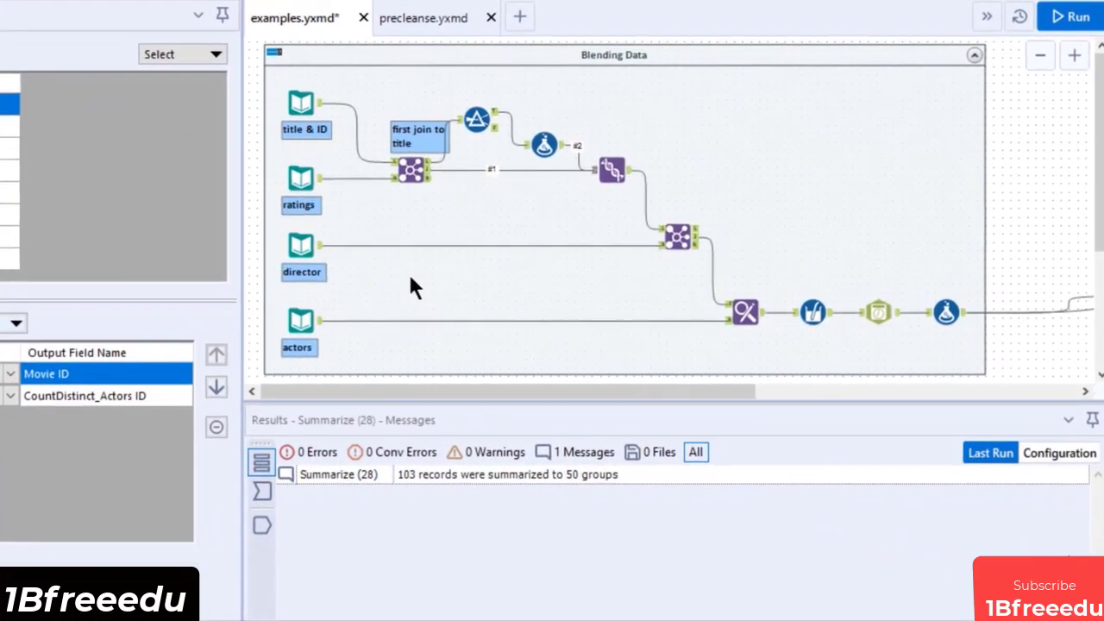
Step: Switch to precleanse.yxmd and examine its vertical layout from the containers down to the Union and Select tools
left_click_drag(510, 274, 436, 281)
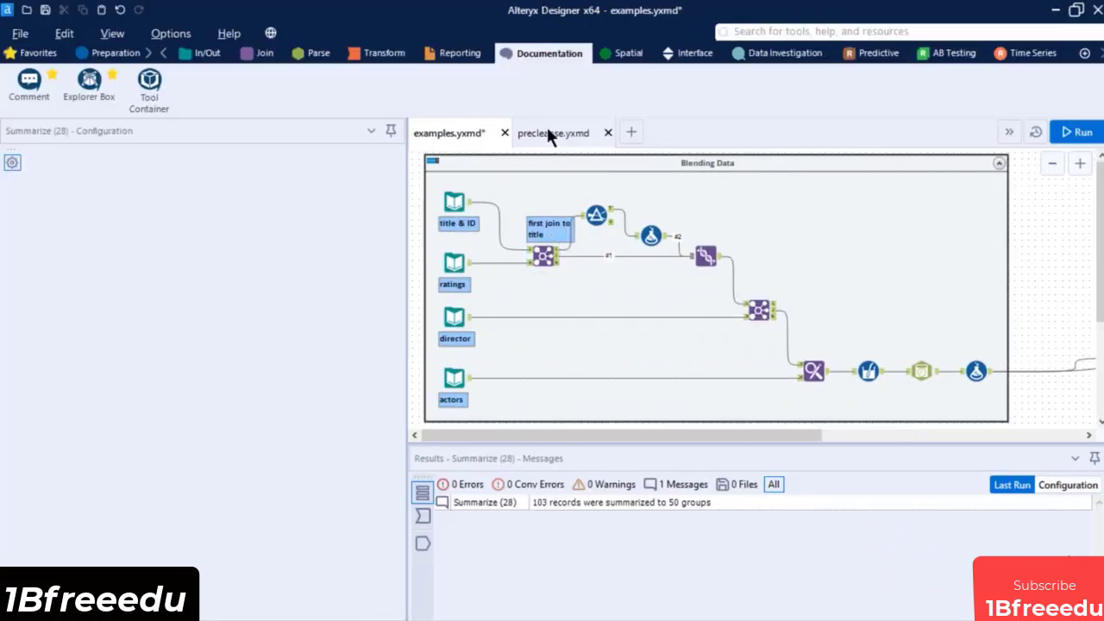
left_click(548, 134)
scroll(600, 320, "down", 10)
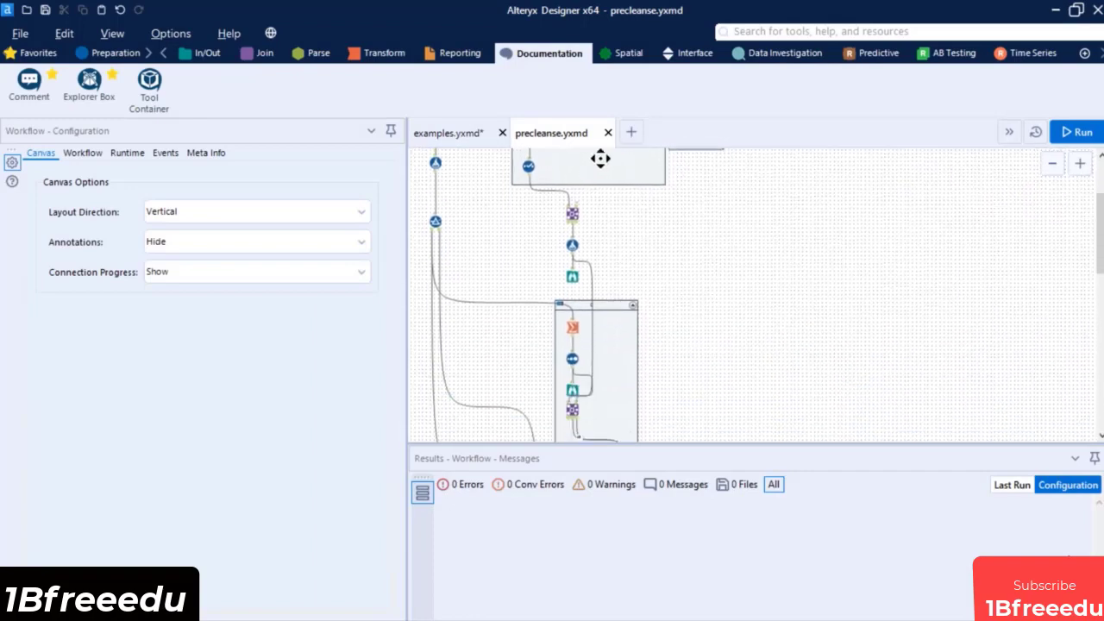
left_click_drag(660, 210, 661, 153)
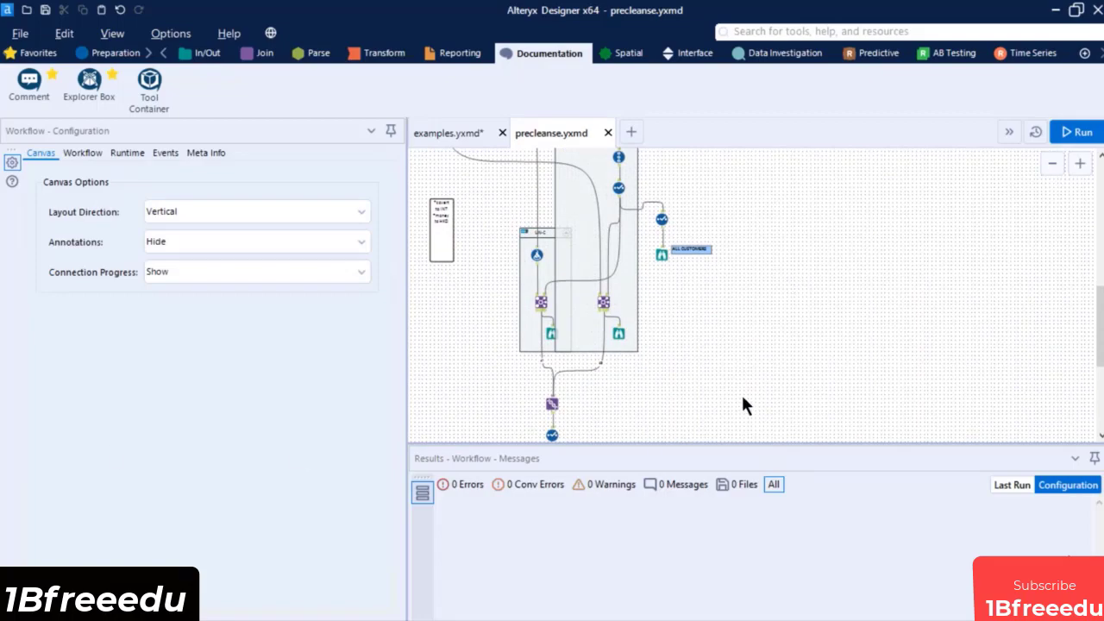
scroll(744, 401, "down", 3)
scroll(488, 226, "up", 4)
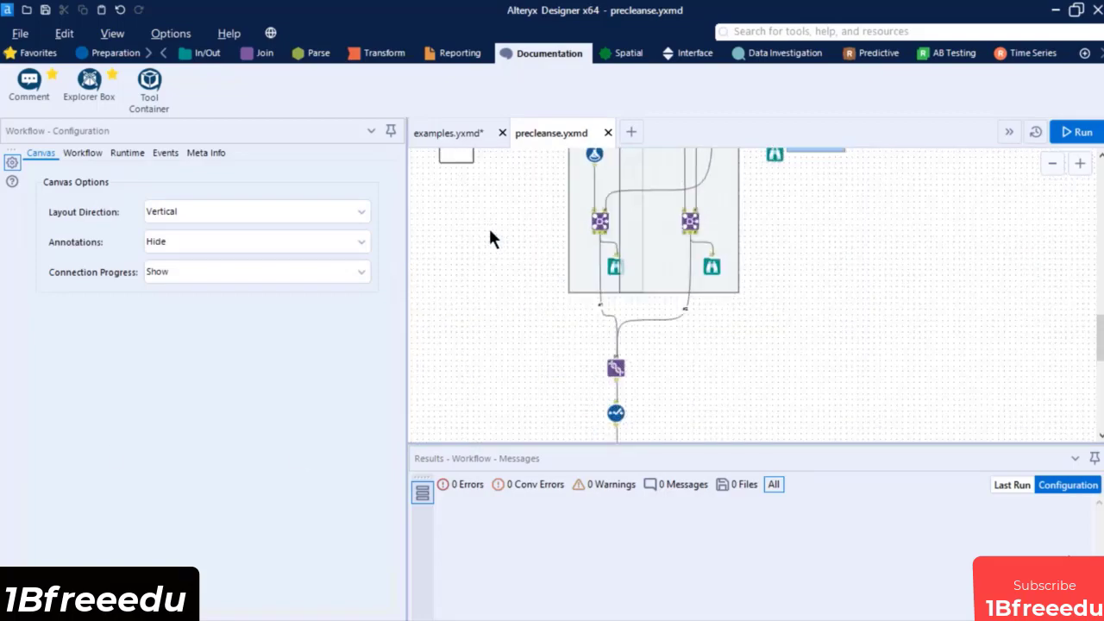
scroll(488, 226, "down", 4)
scroll(488, 226, "down", 1)
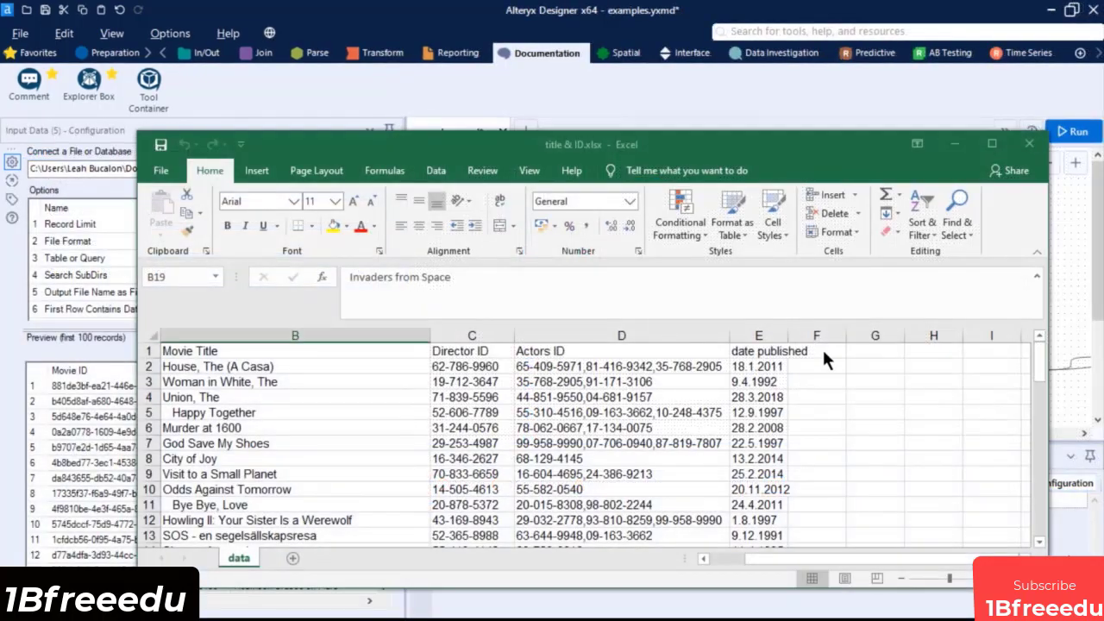
Step: In Excel's title & ID.xlsx, add the header "date of extract" in F1 and enter the date 2020-10-31 in F2
left_click(823, 350)
type("date of extract")
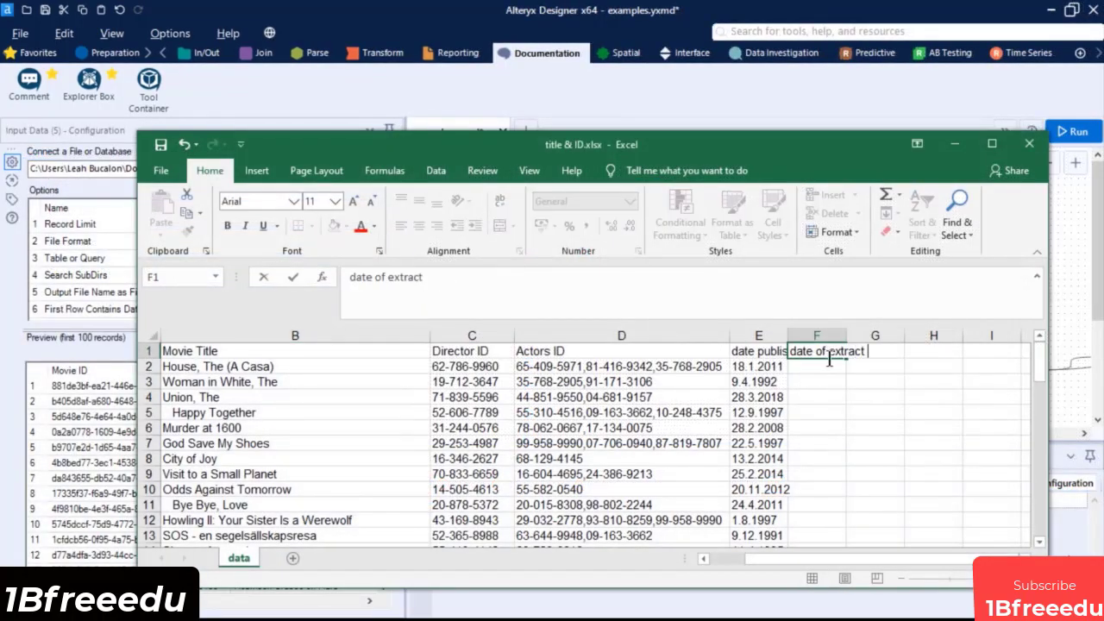
key("Return")
type("2020")
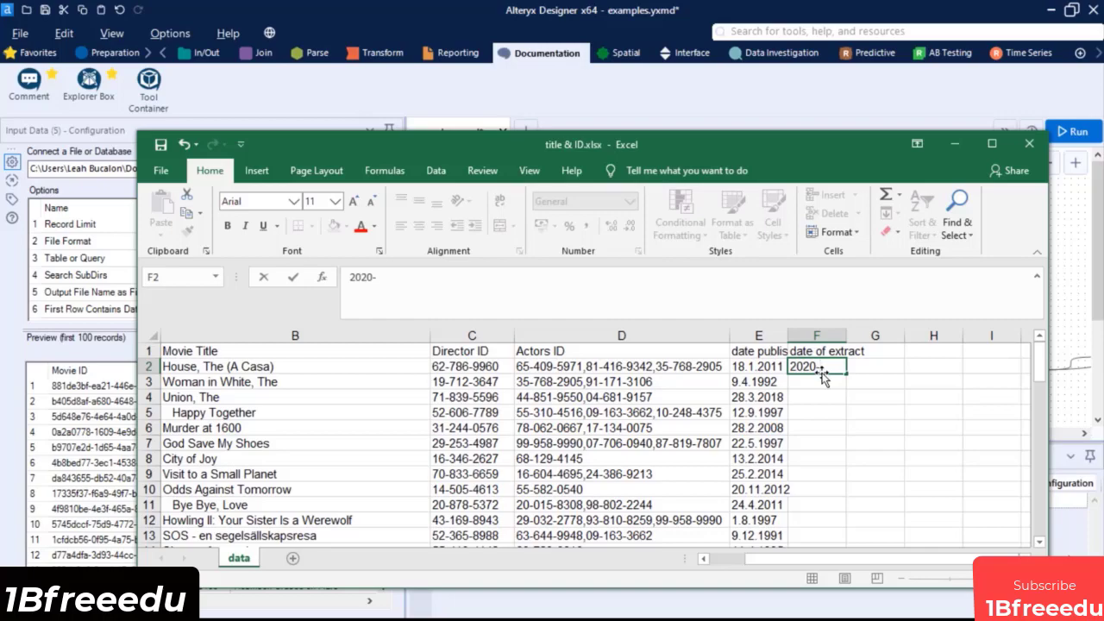
type("-10-31")
key("Return")
key("Up")
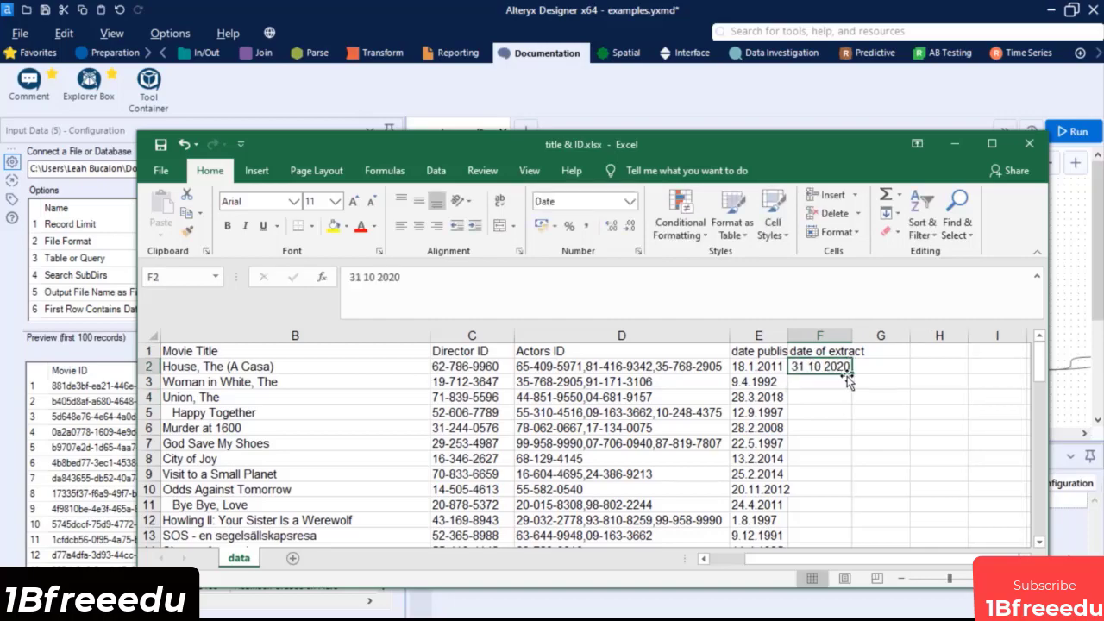
Step: Copy the date in F2 down the remaining movie rows of the date of extract column
key("ctrl+c")
left_click_drag(1039, 366, 1026, 544)
left_click(830, 443, "shift")
key("Return")
left_click(944, 455)
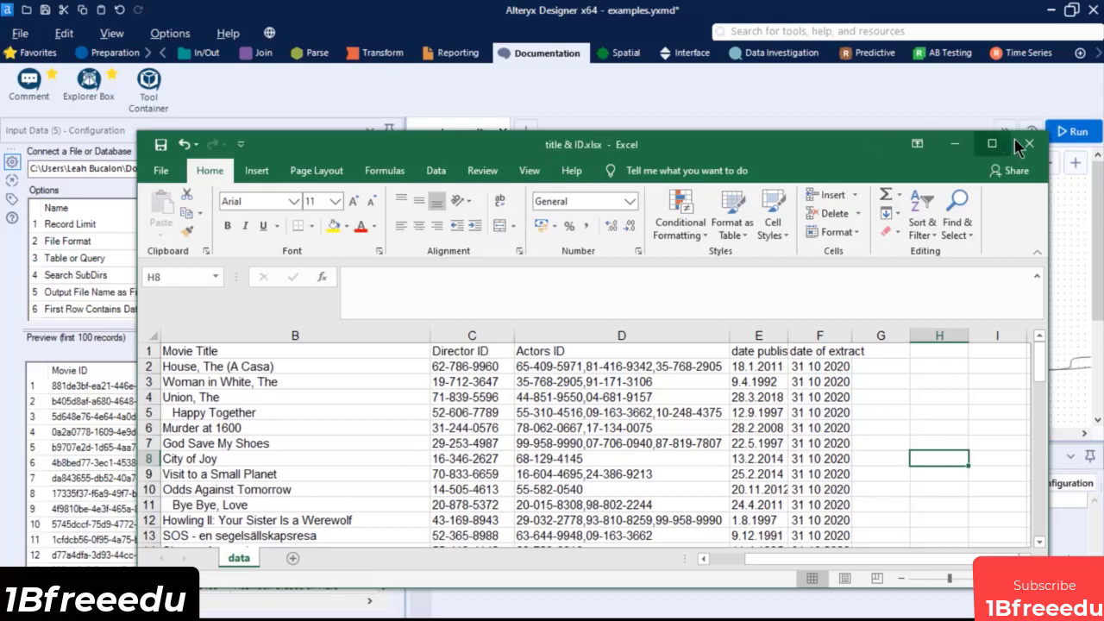
Step: Return to Alteryx Designer and examine the date of extract column in the title & ID Input Data preview
left_click(955, 143)
left_click(871, 243)
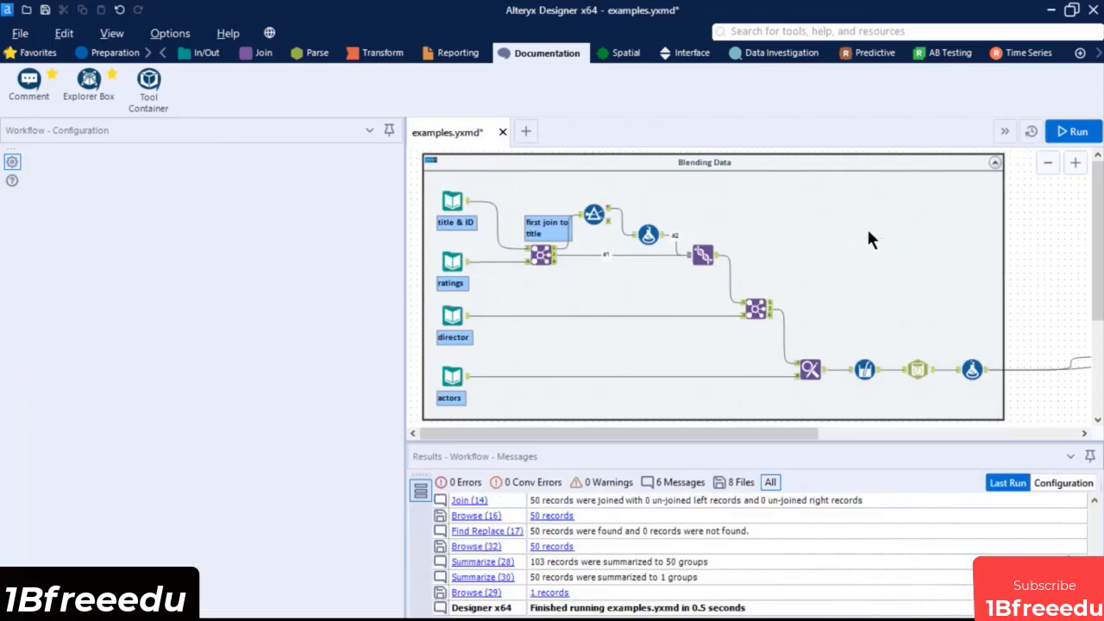
left_click(452, 200)
left_click_drag(154, 602, 307, 572)
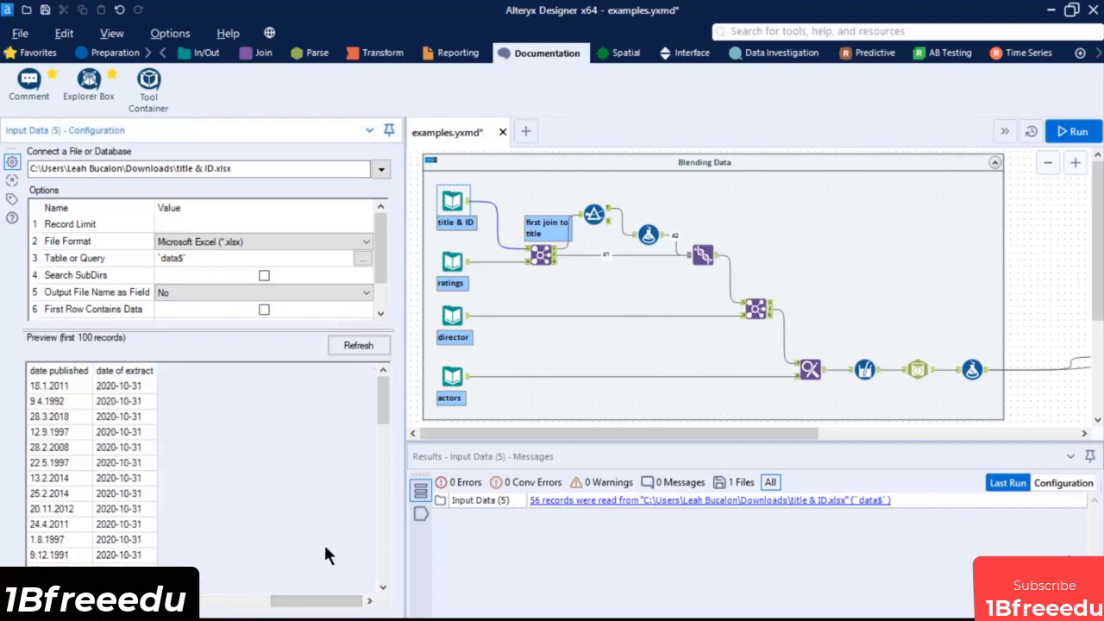